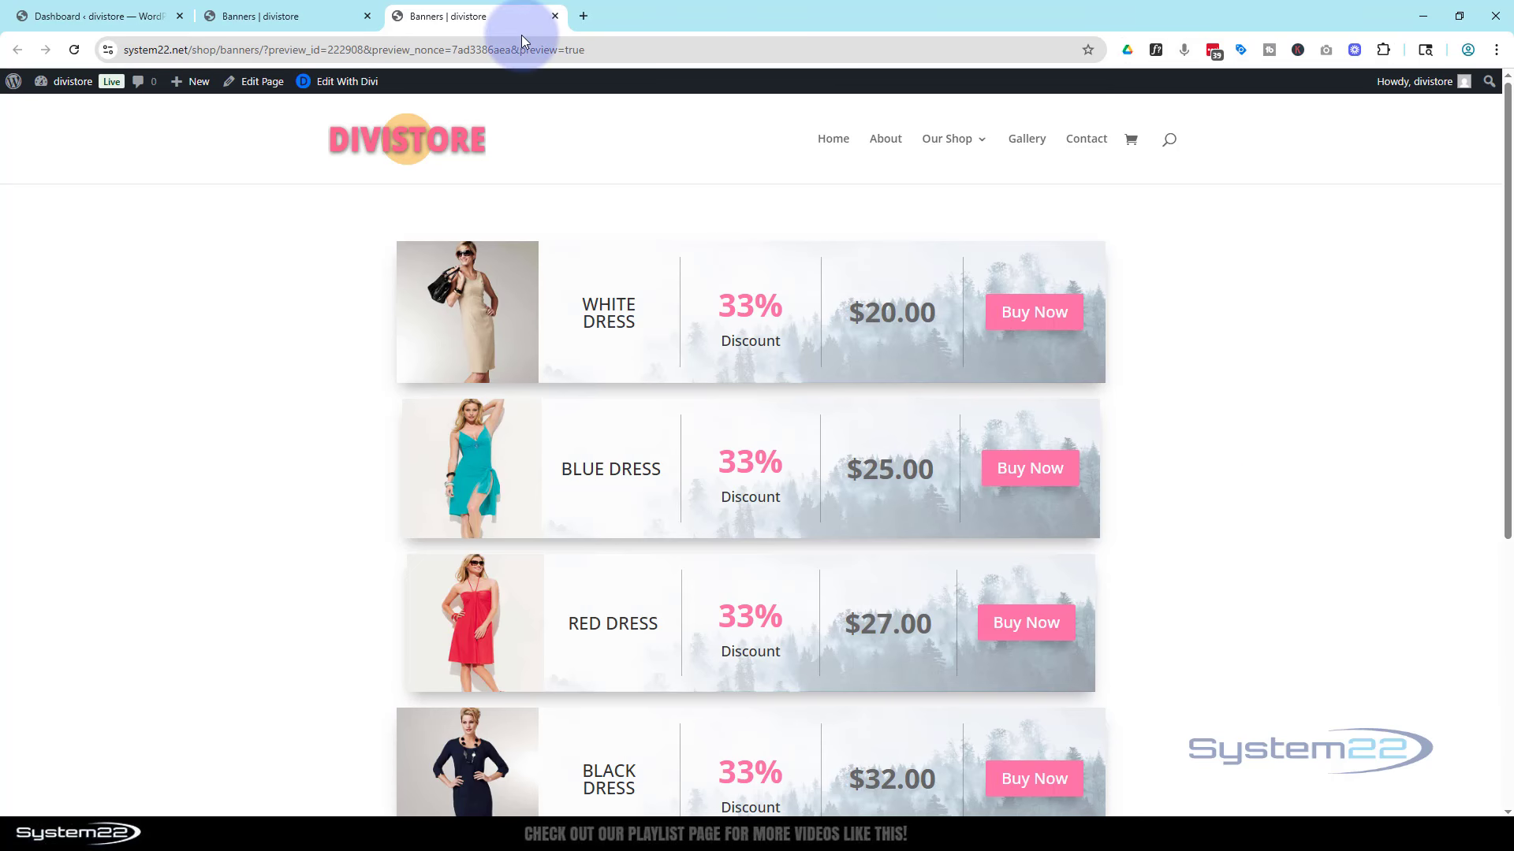
Replace the existing looped banner row on the Banners page with a five-equal-column row and add an Image module to its first column.
{"action": "left_click", "coordinate": [323, 16]}
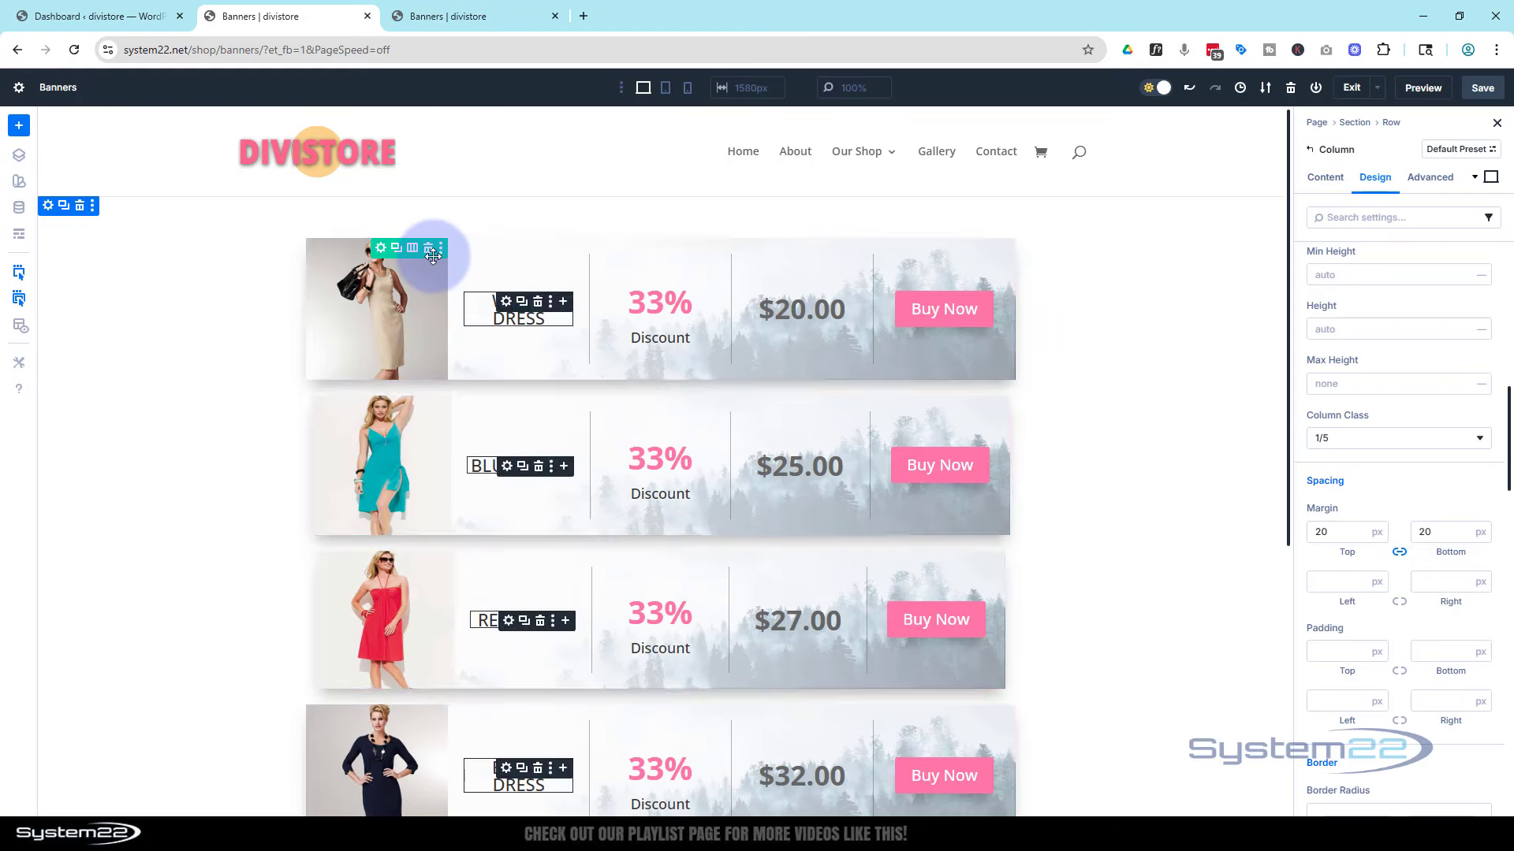
{"action": "left_click", "coordinate": [428, 250]}
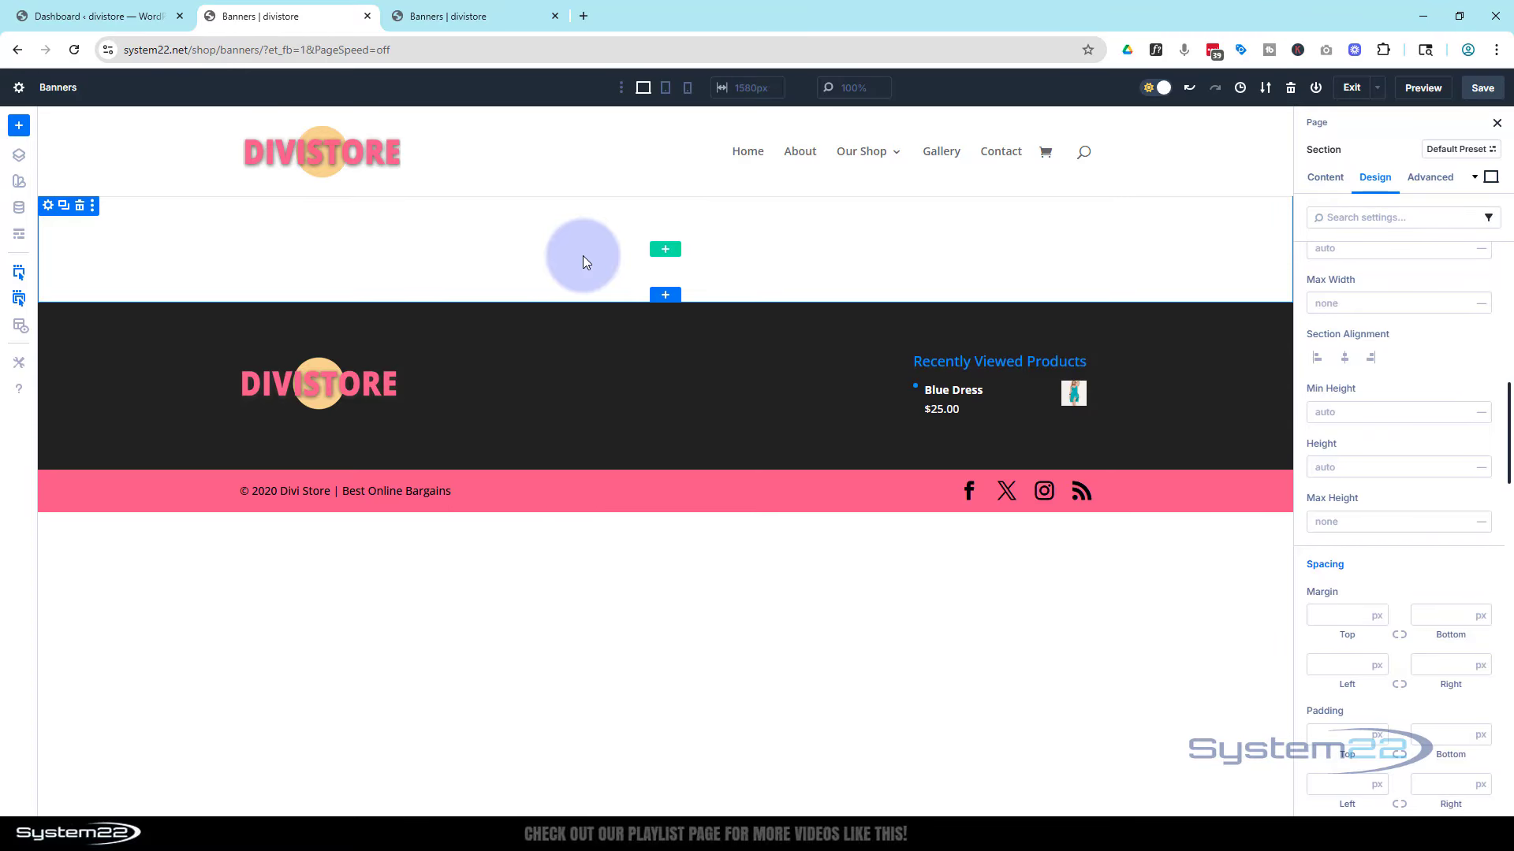
{"action": "left_click", "coordinate": [664, 250]}
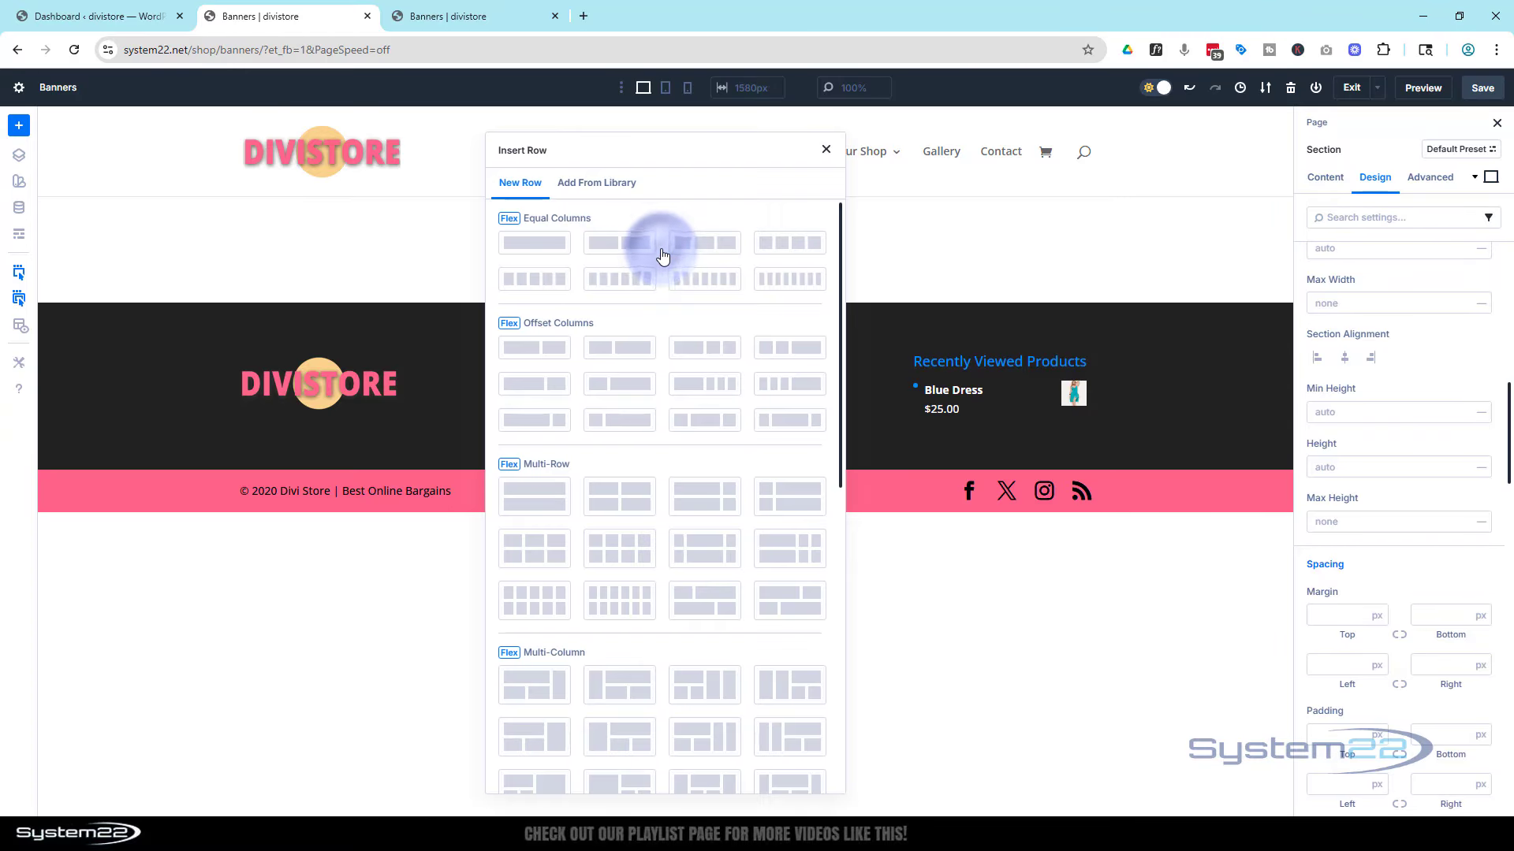
{"action": "left_click", "coordinate": [534, 279]}
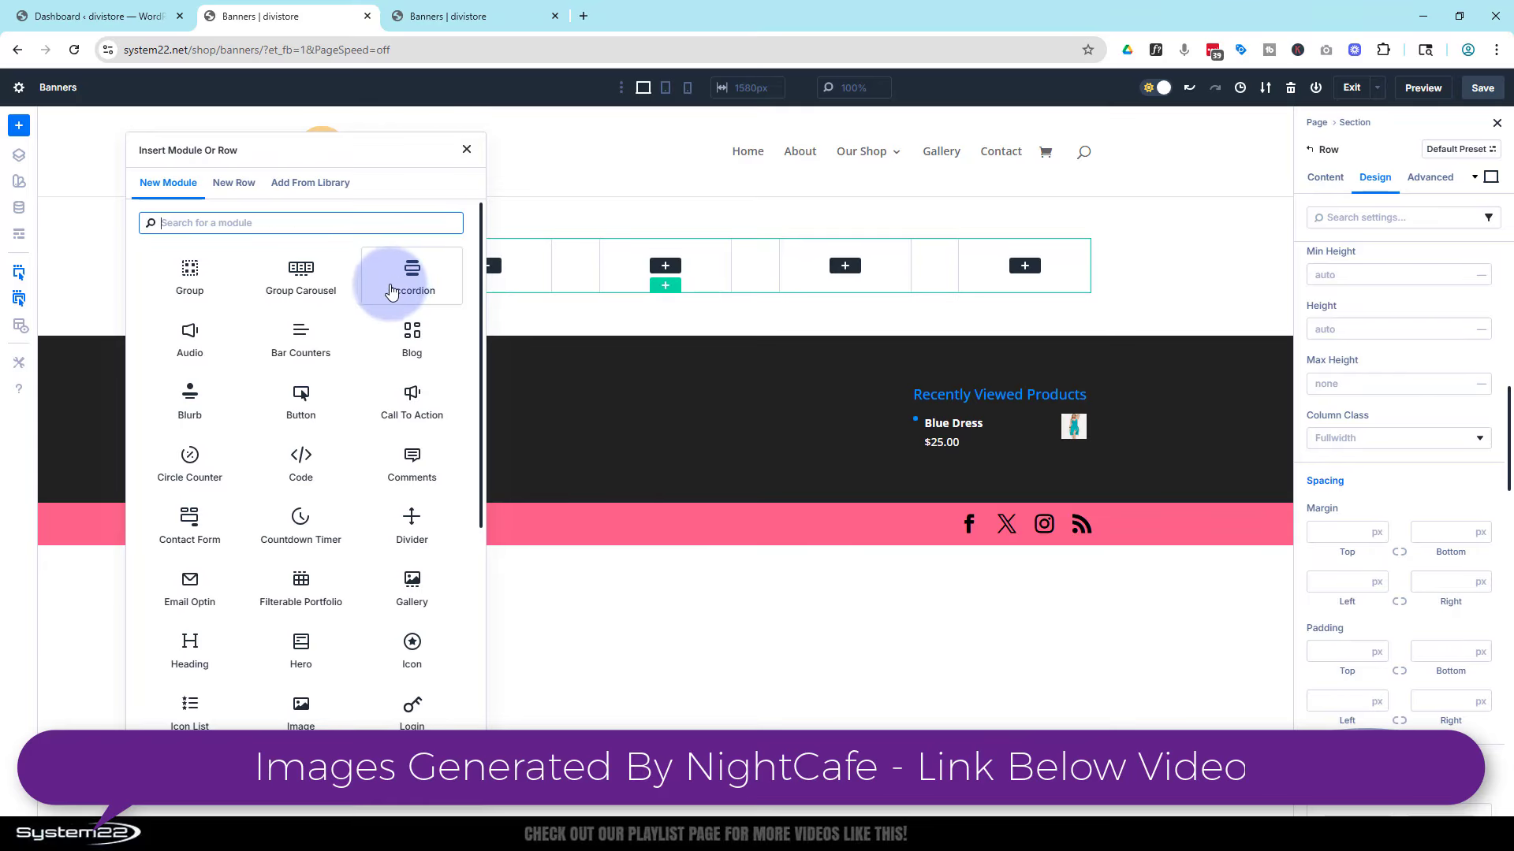
{"action": "scroll", "coordinate": [402, 292], "scroll_direction": "down", "scroll_amount": 3}
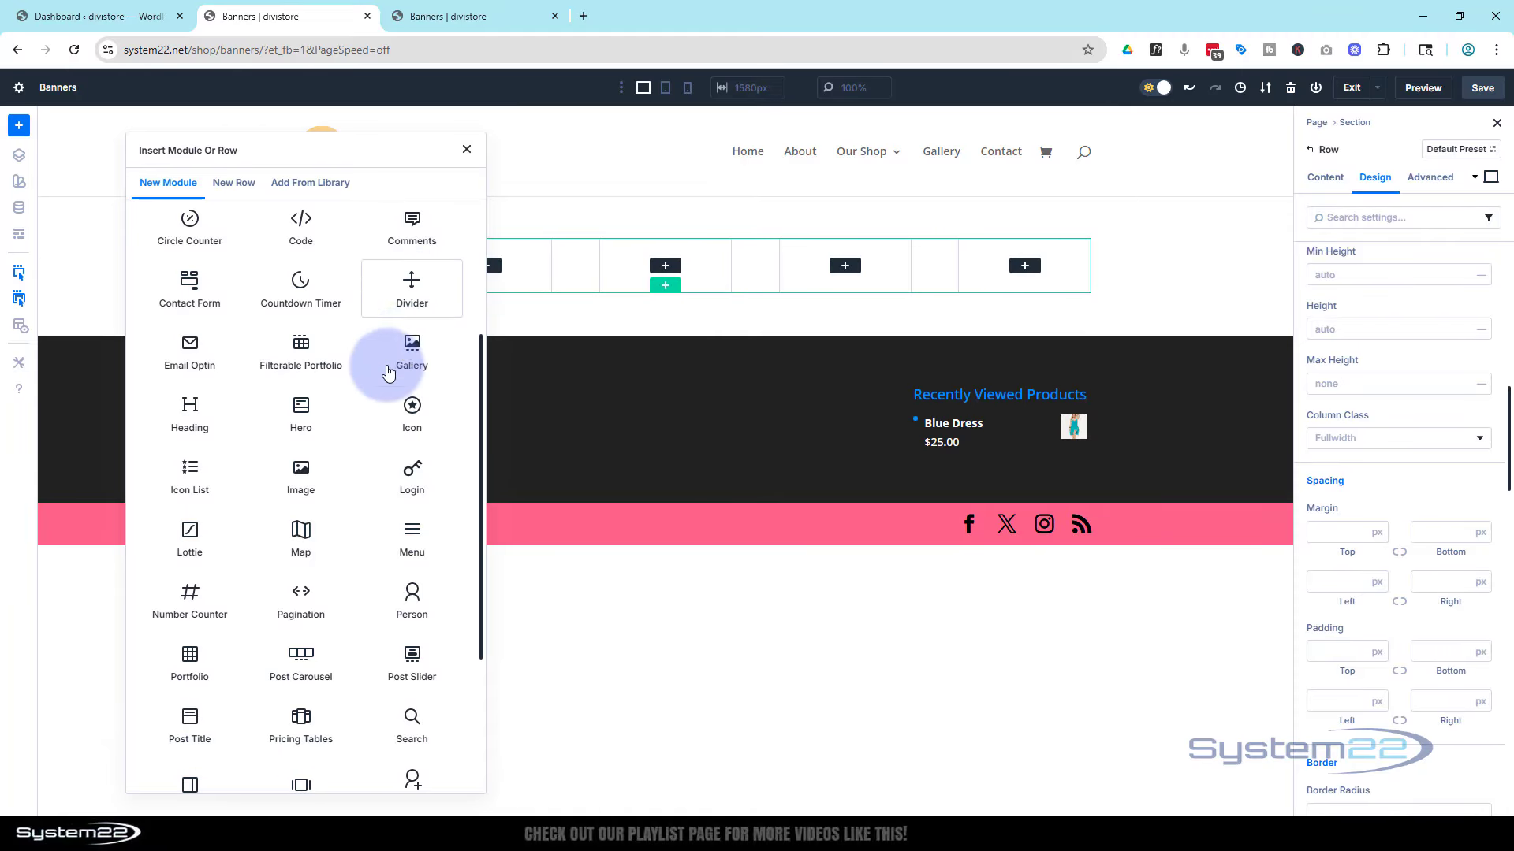
{"action": "left_click", "coordinate": [306, 482]}
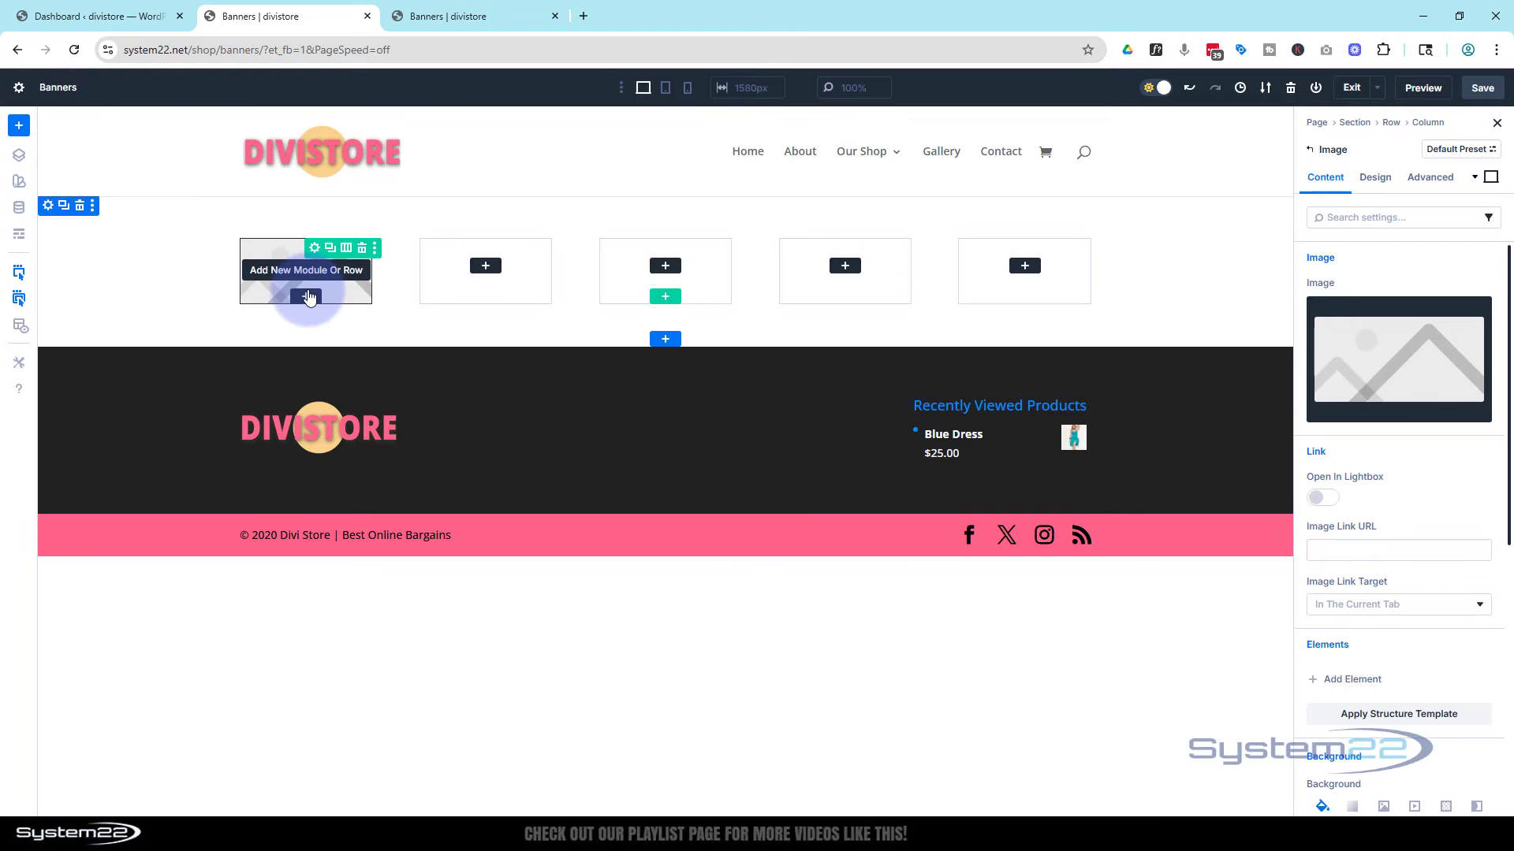
Review the store's product list in the WordPress dashboard and return to the Banners page builder.
{"action": "left_click", "coordinate": [101, 17]}
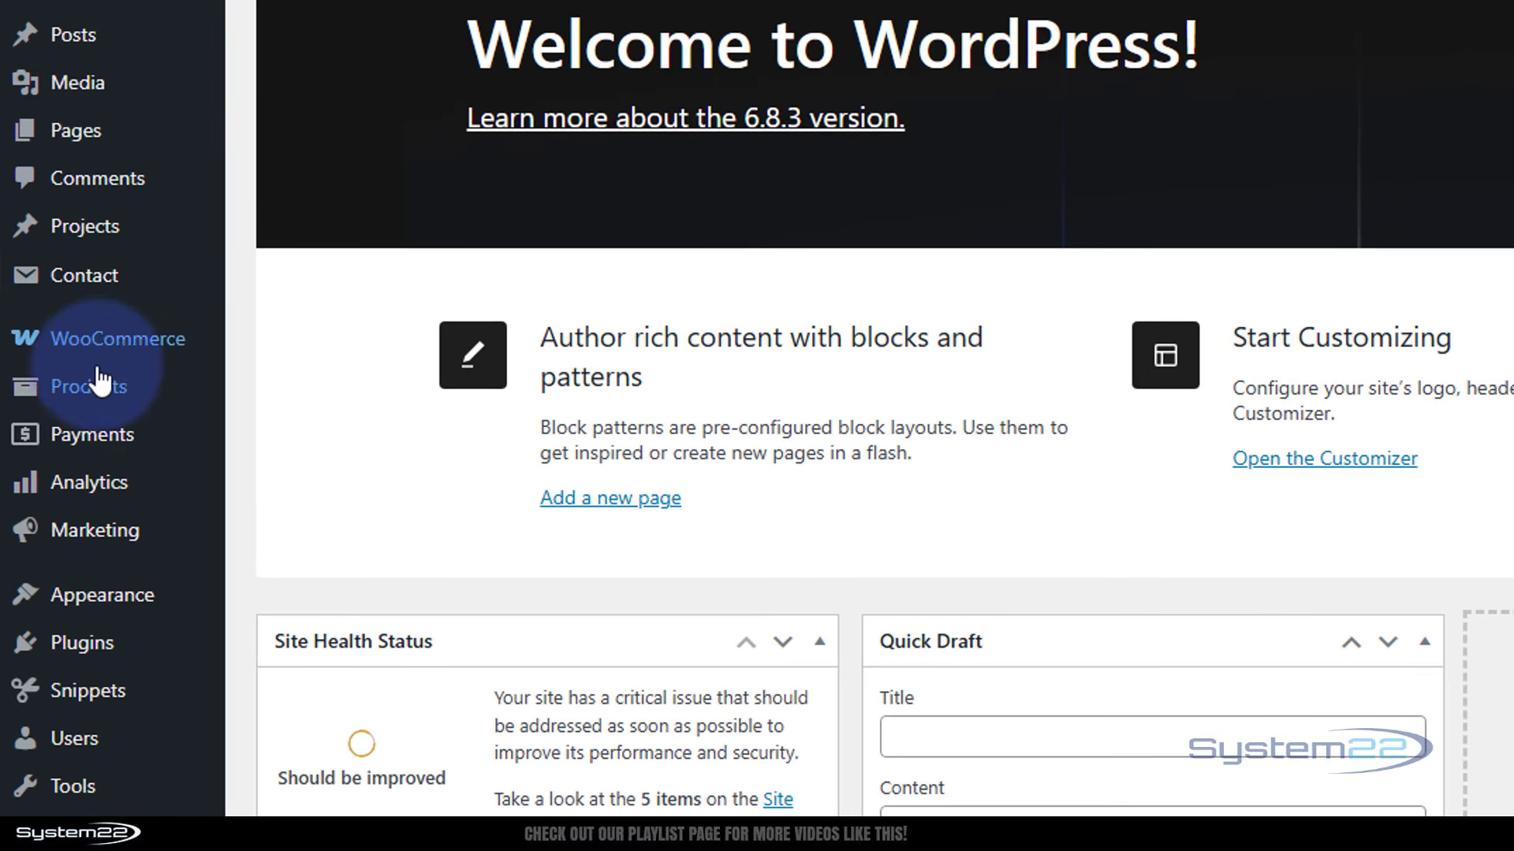
{"action": "mouse_move", "coordinate": [23, 381]}
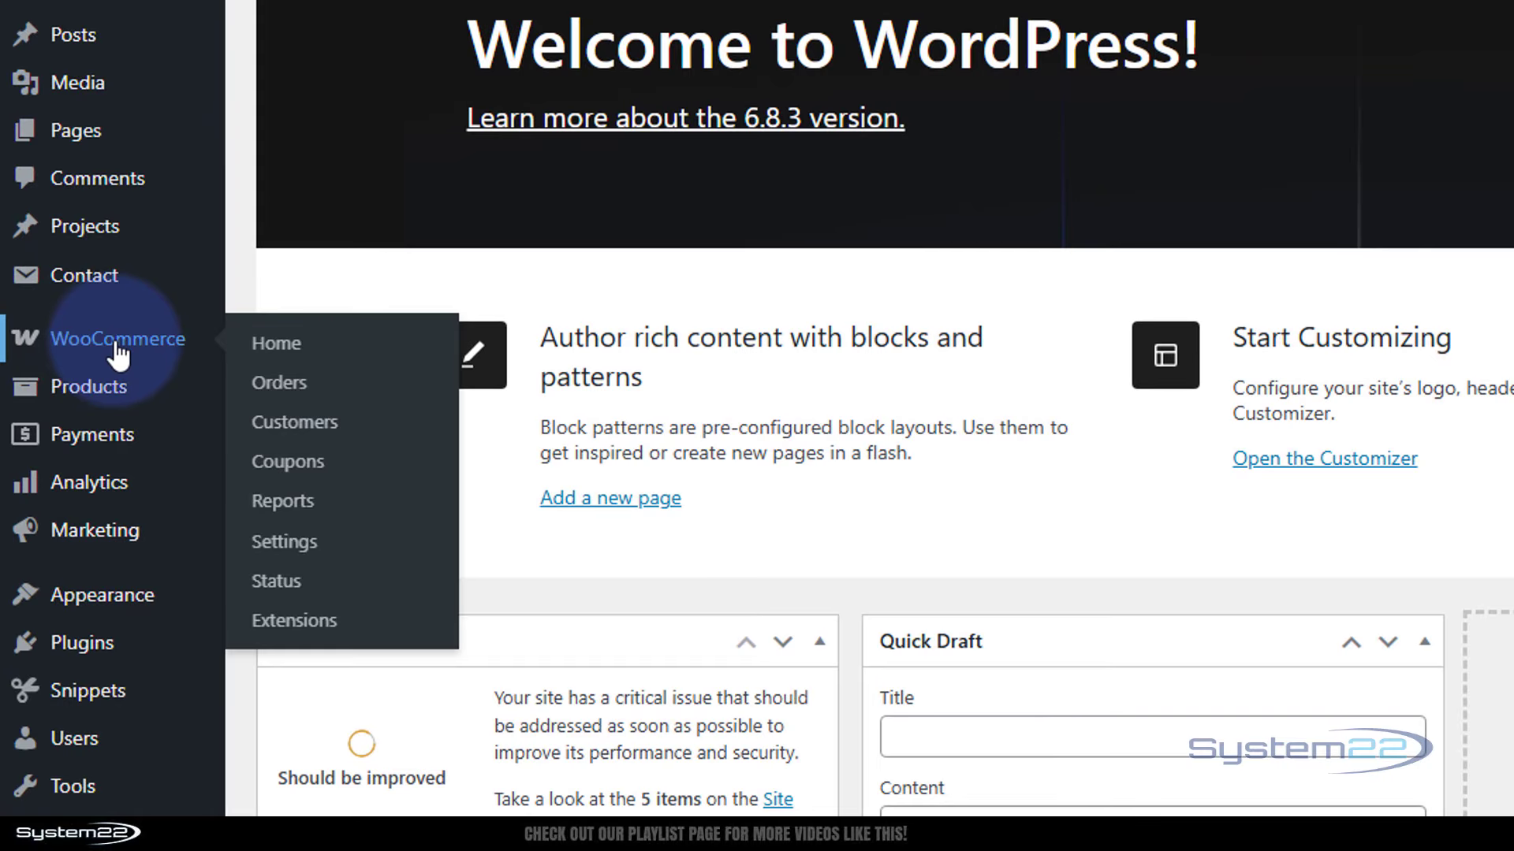
{"action": "left_click", "coordinate": [96, 394]}
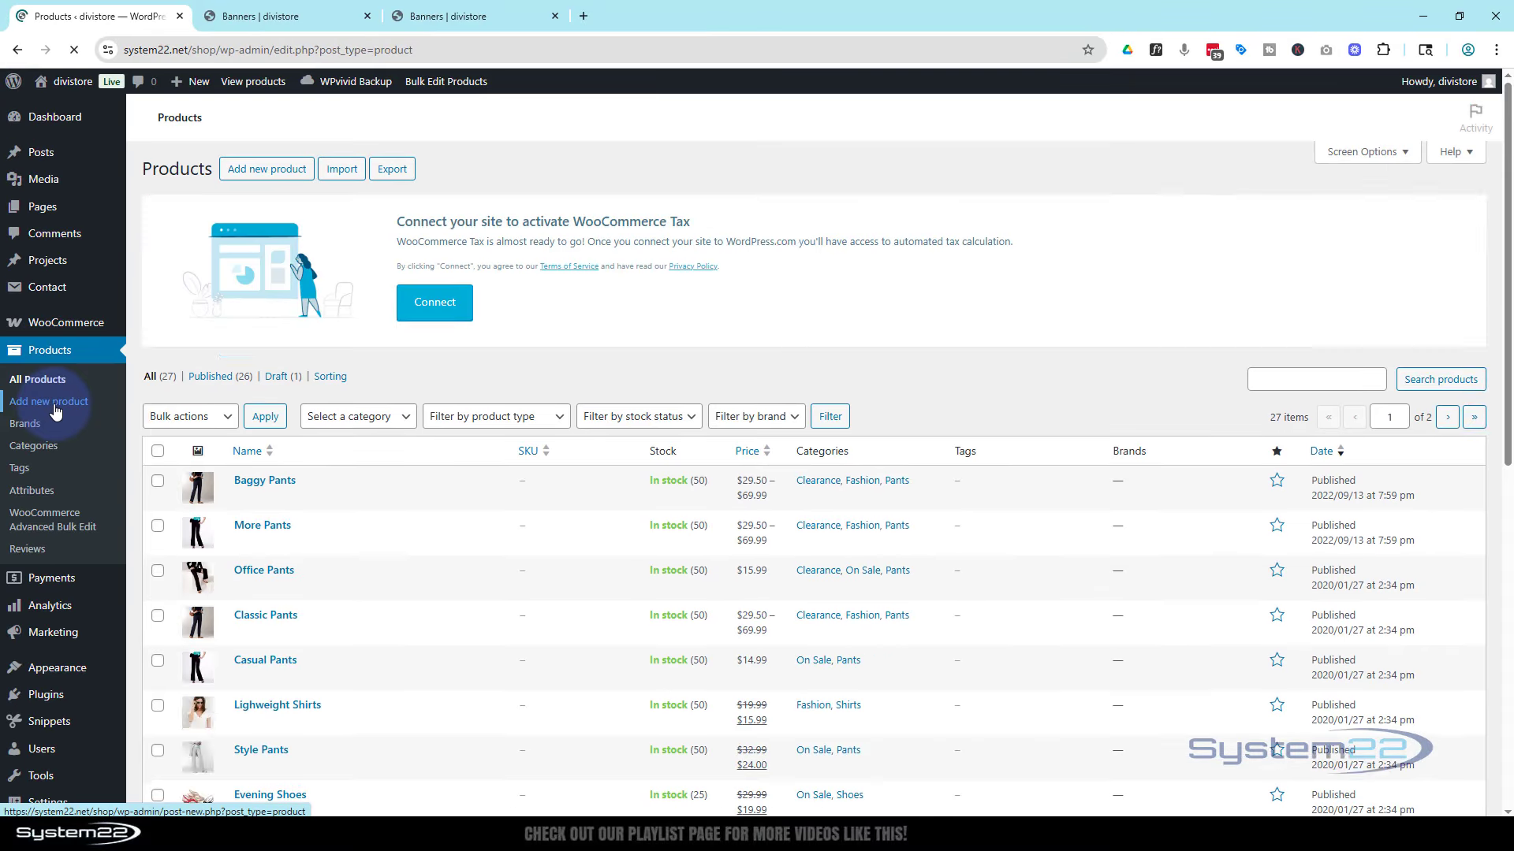
{"action": "scroll", "coordinate": [541, 623], "scroll_direction": "down", "scroll_amount": 4}
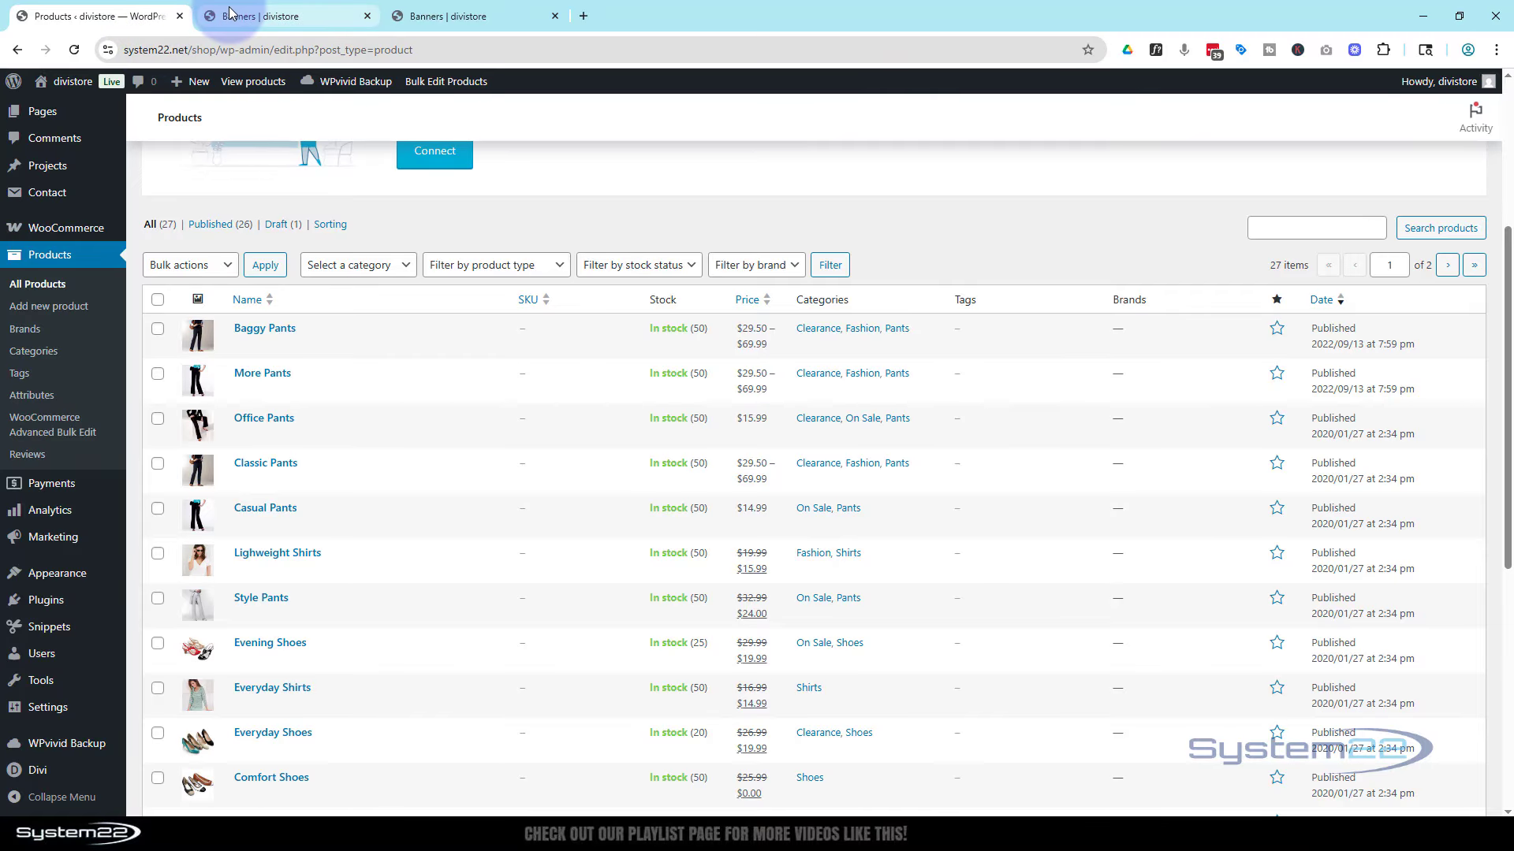
{"action": "left_click", "coordinate": [249, 20]}
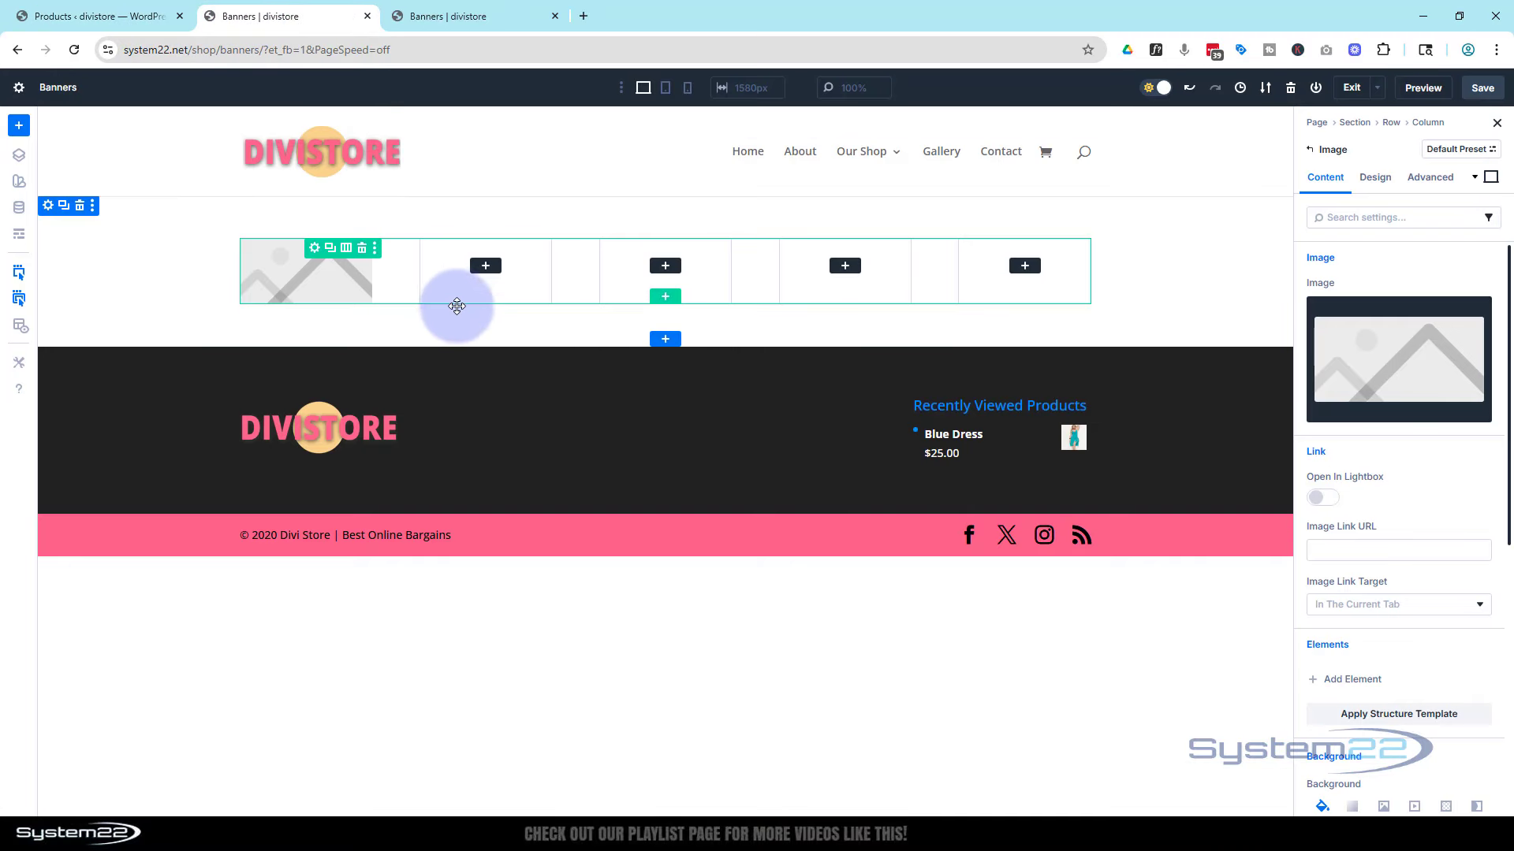
Add a Heading module to the row's second column and a Number Counter module to its third column.
{"action": "left_click", "coordinate": [485, 268]}
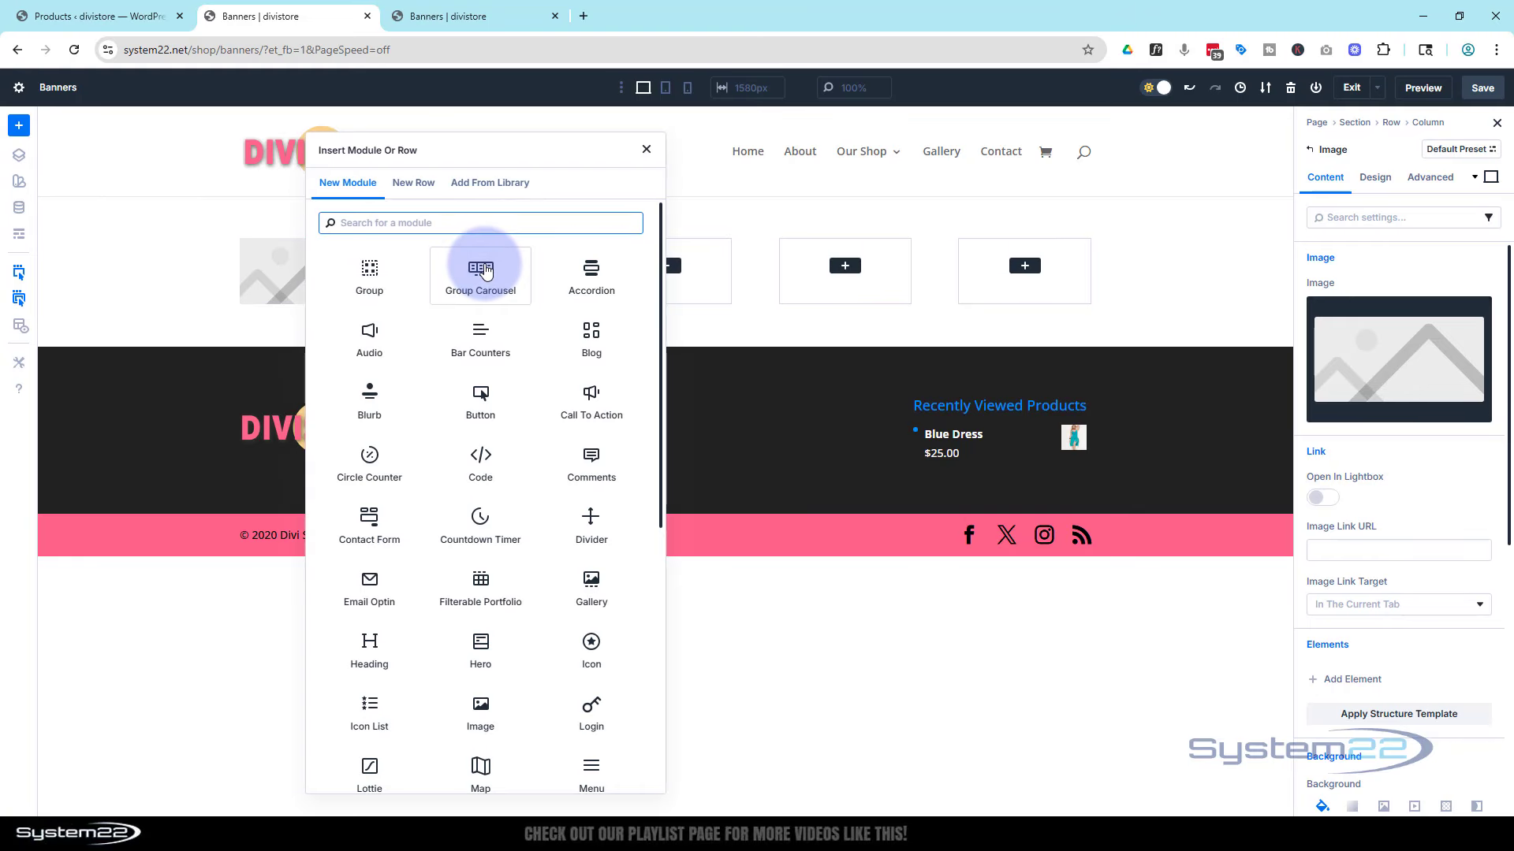
{"action": "left_click", "coordinate": [374, 651]}
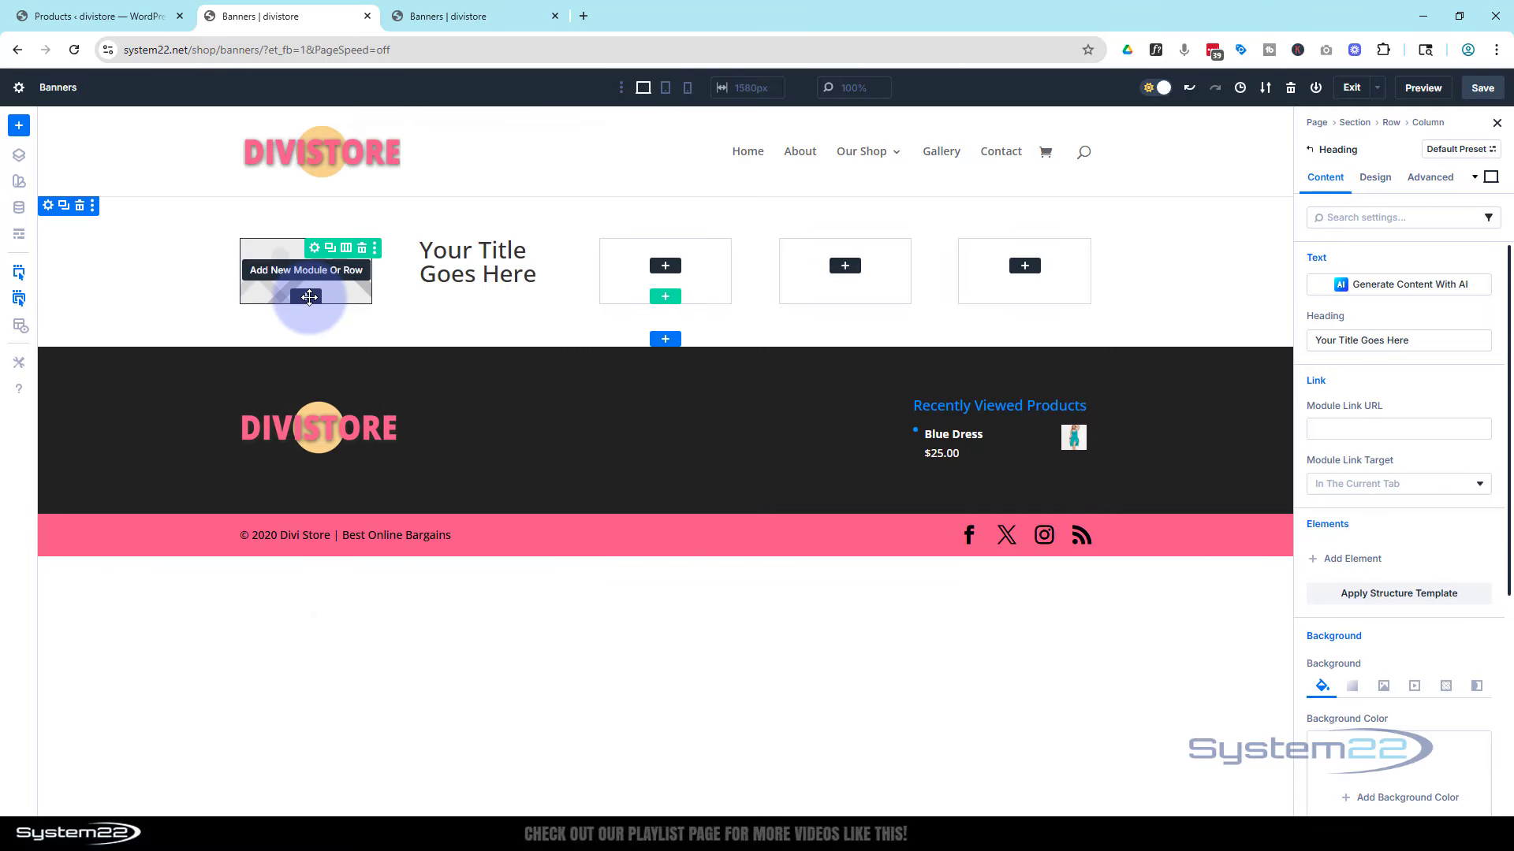
{"action": "left_click", "coordinate": [666, 269]}
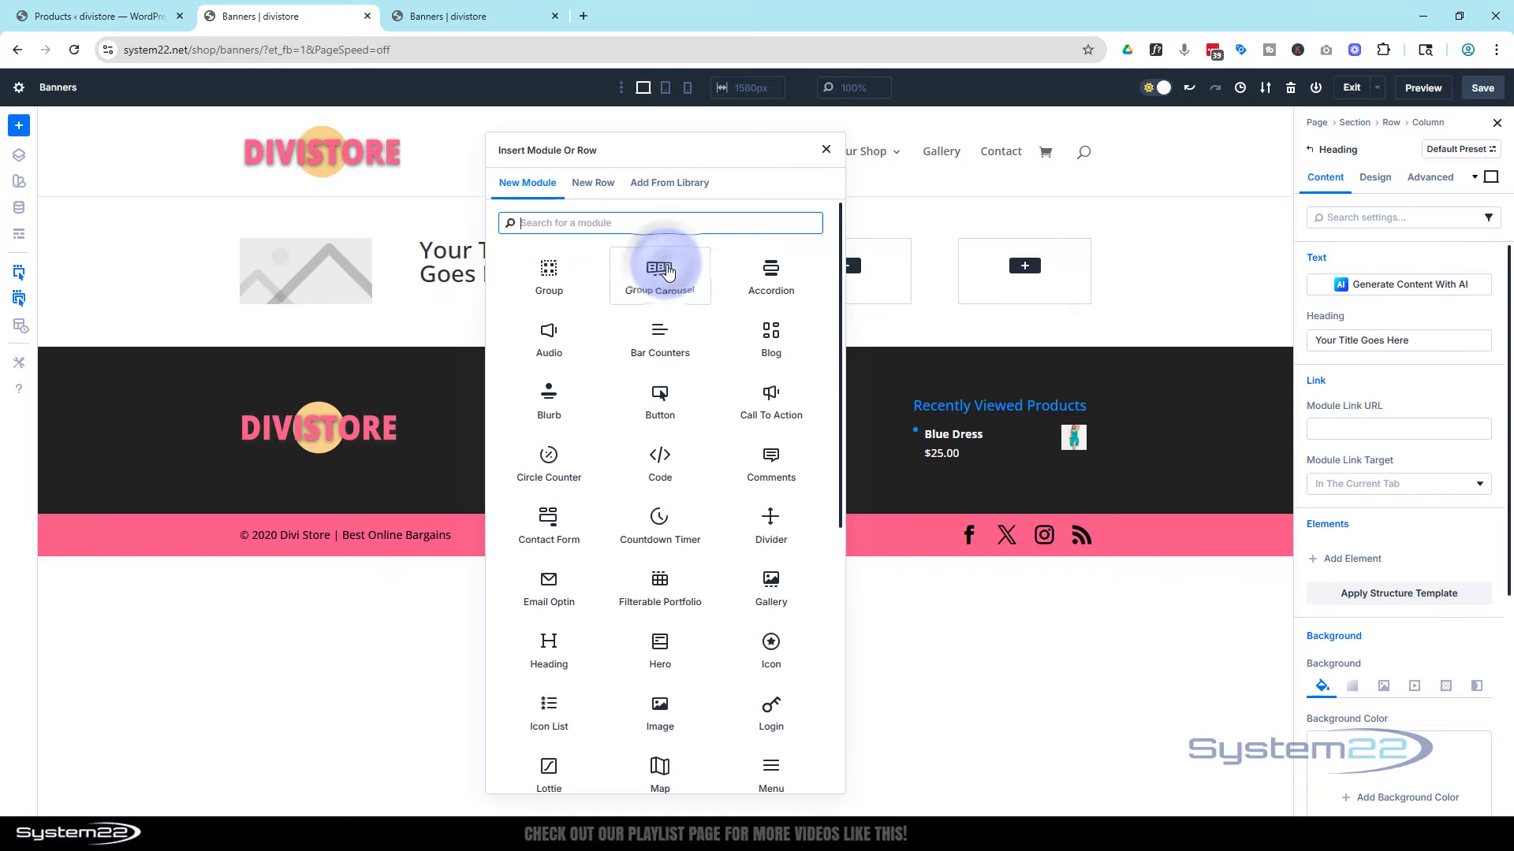
{"action": "scroll", "coordinate": [654, 339], "scroll_direction": "down", "scroll_amount": 5}
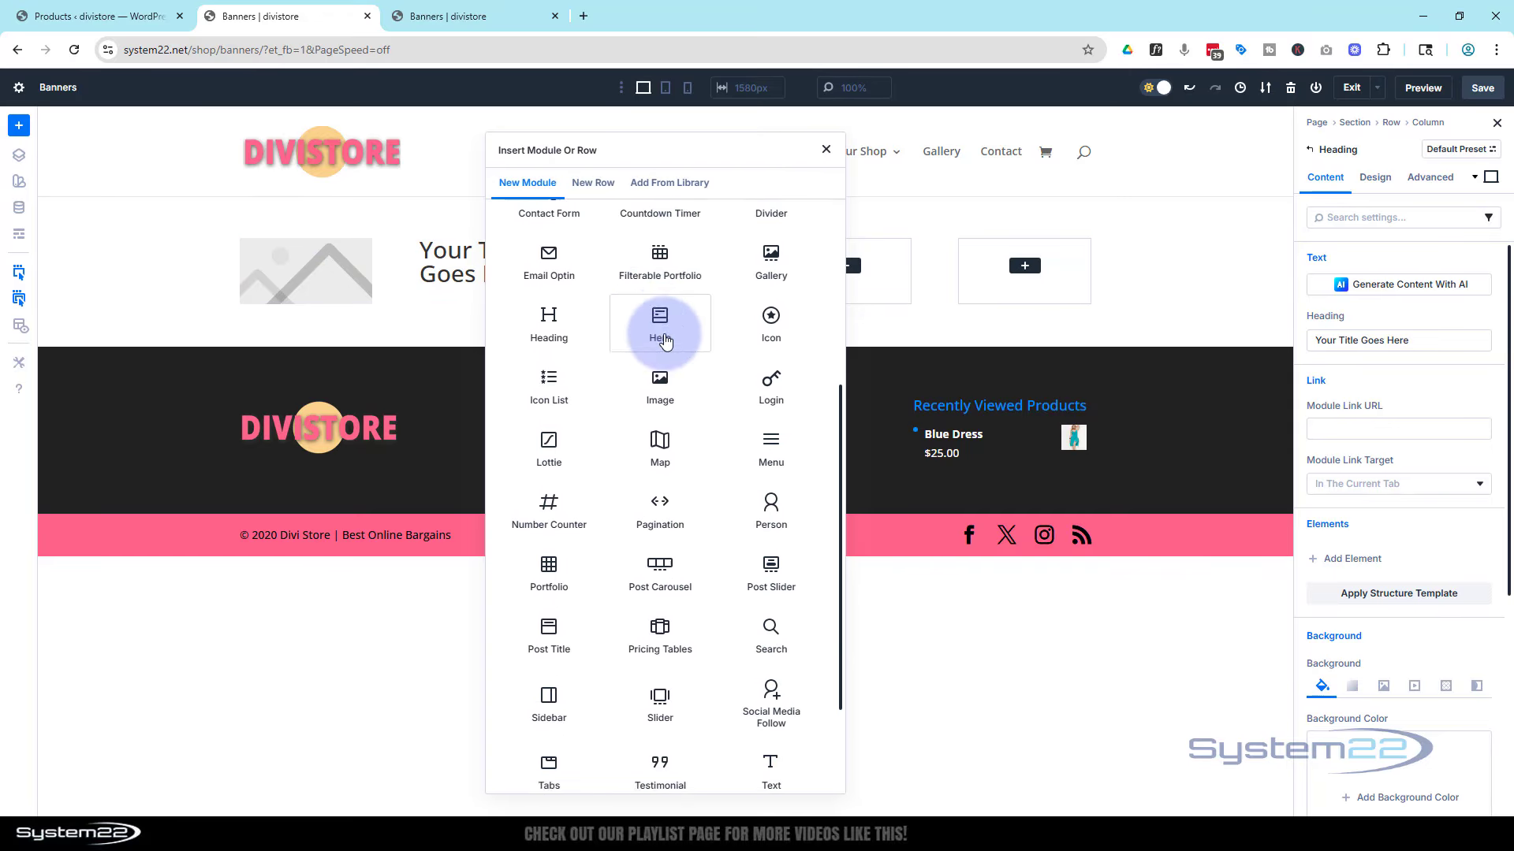
{"action": "left_click", "coordinate": [556, 442]}
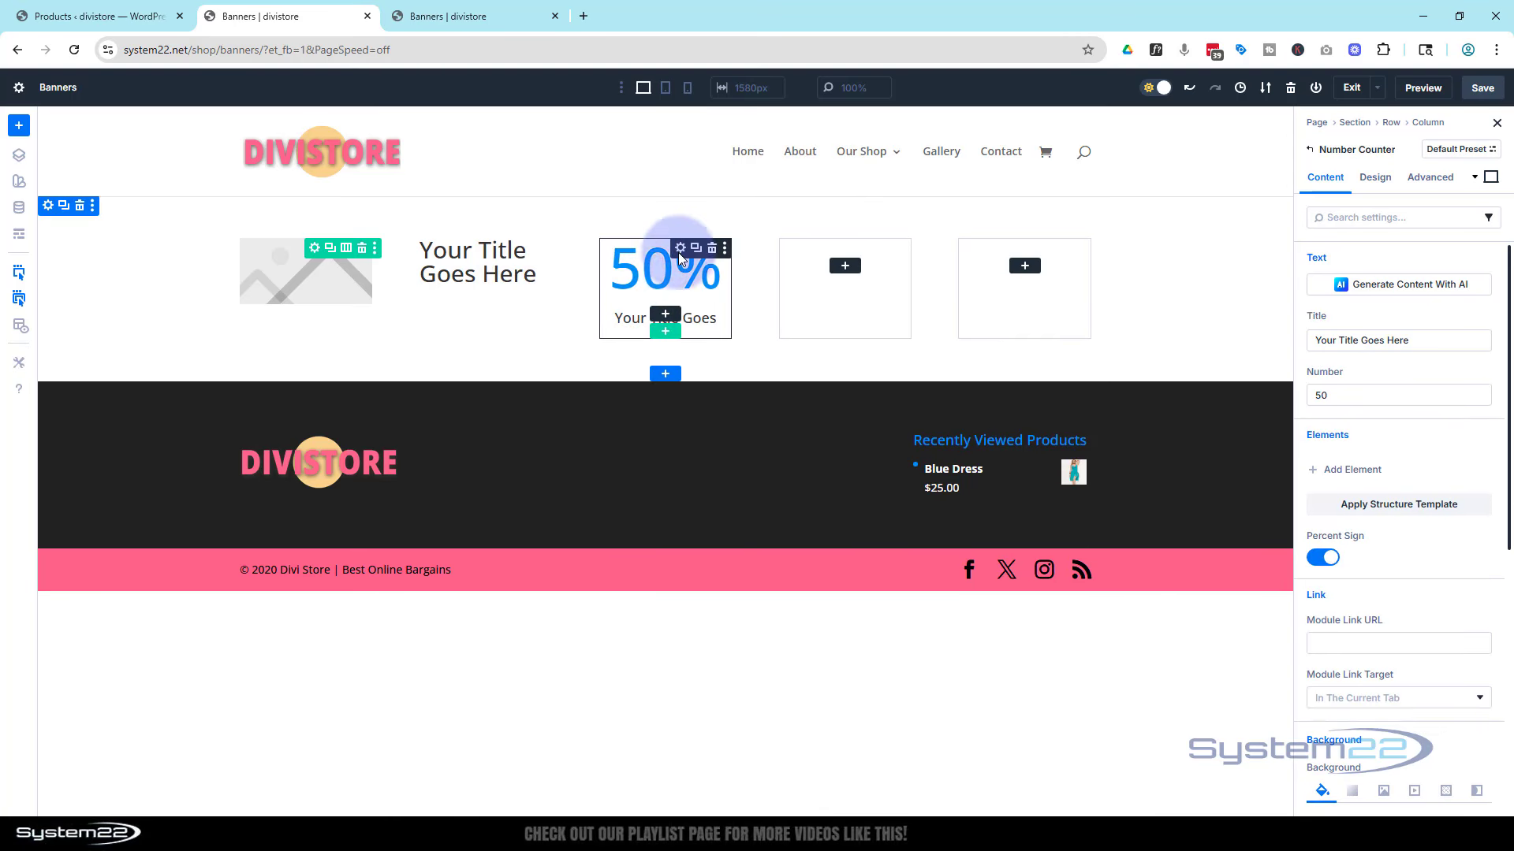
Add a Heading module to the row's fourth column and a Button module to its fifth column.
{"action": "left_click", "coordinate": [845, 267]}
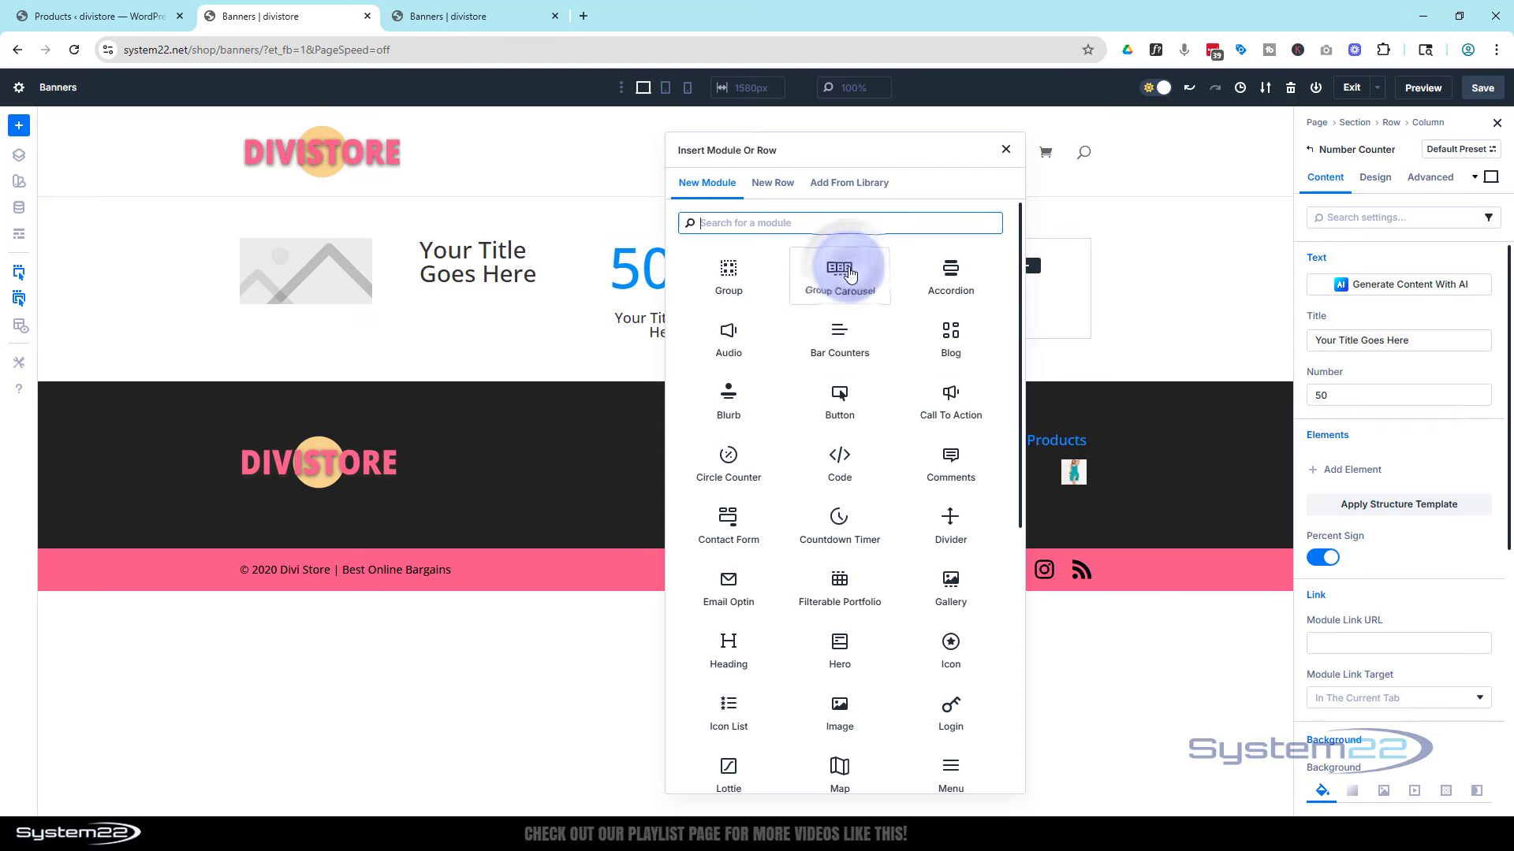
{"action": "scroll", "coordinate": [834, 390], "scroll_direction": "down", "scroll_amount": 3}
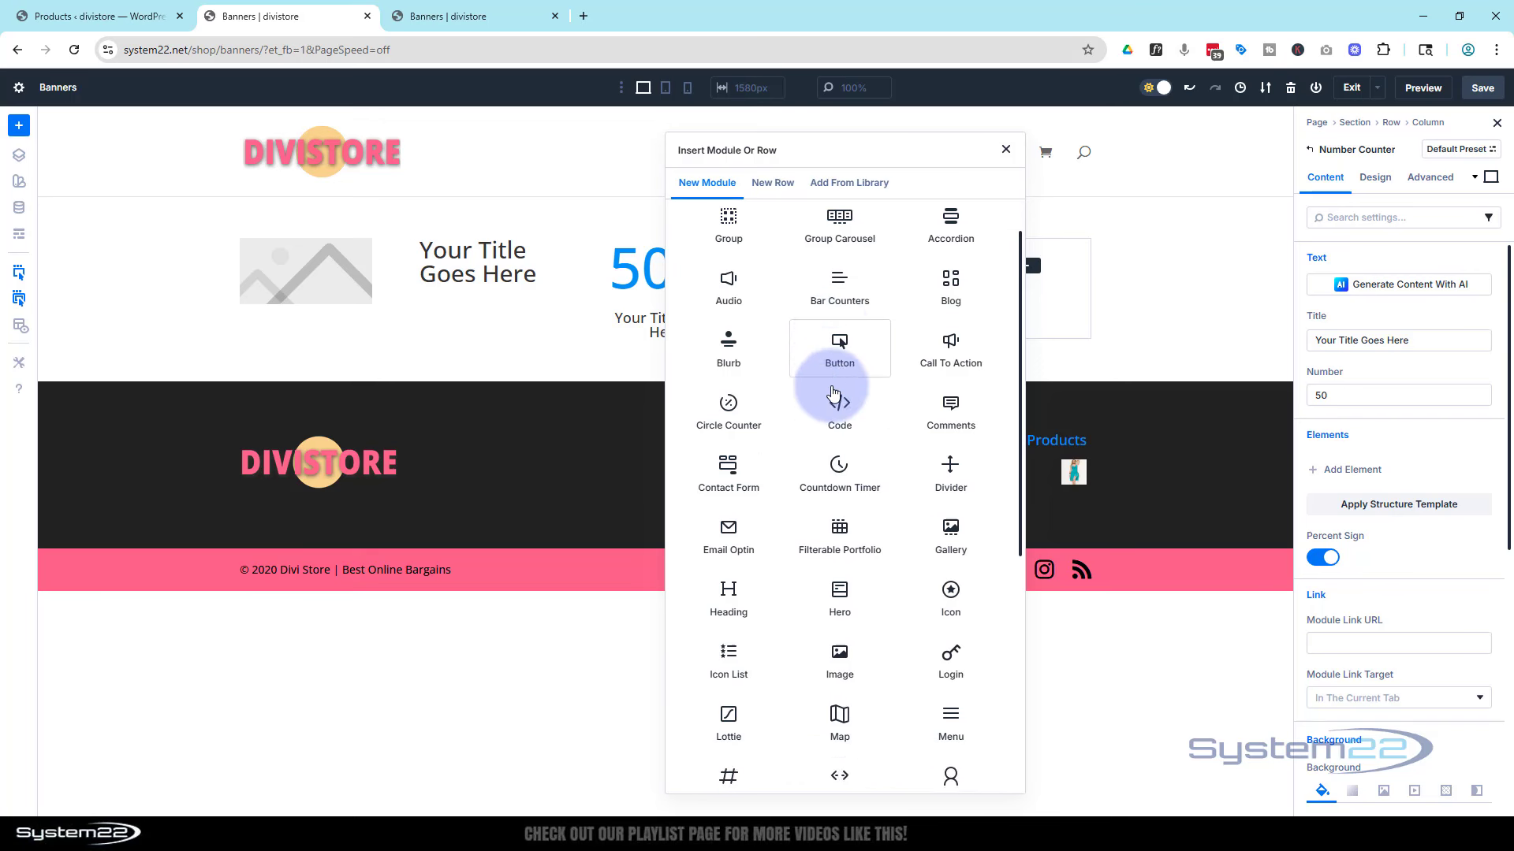
{"action": "left_click", "coordinate": [733, 481]}
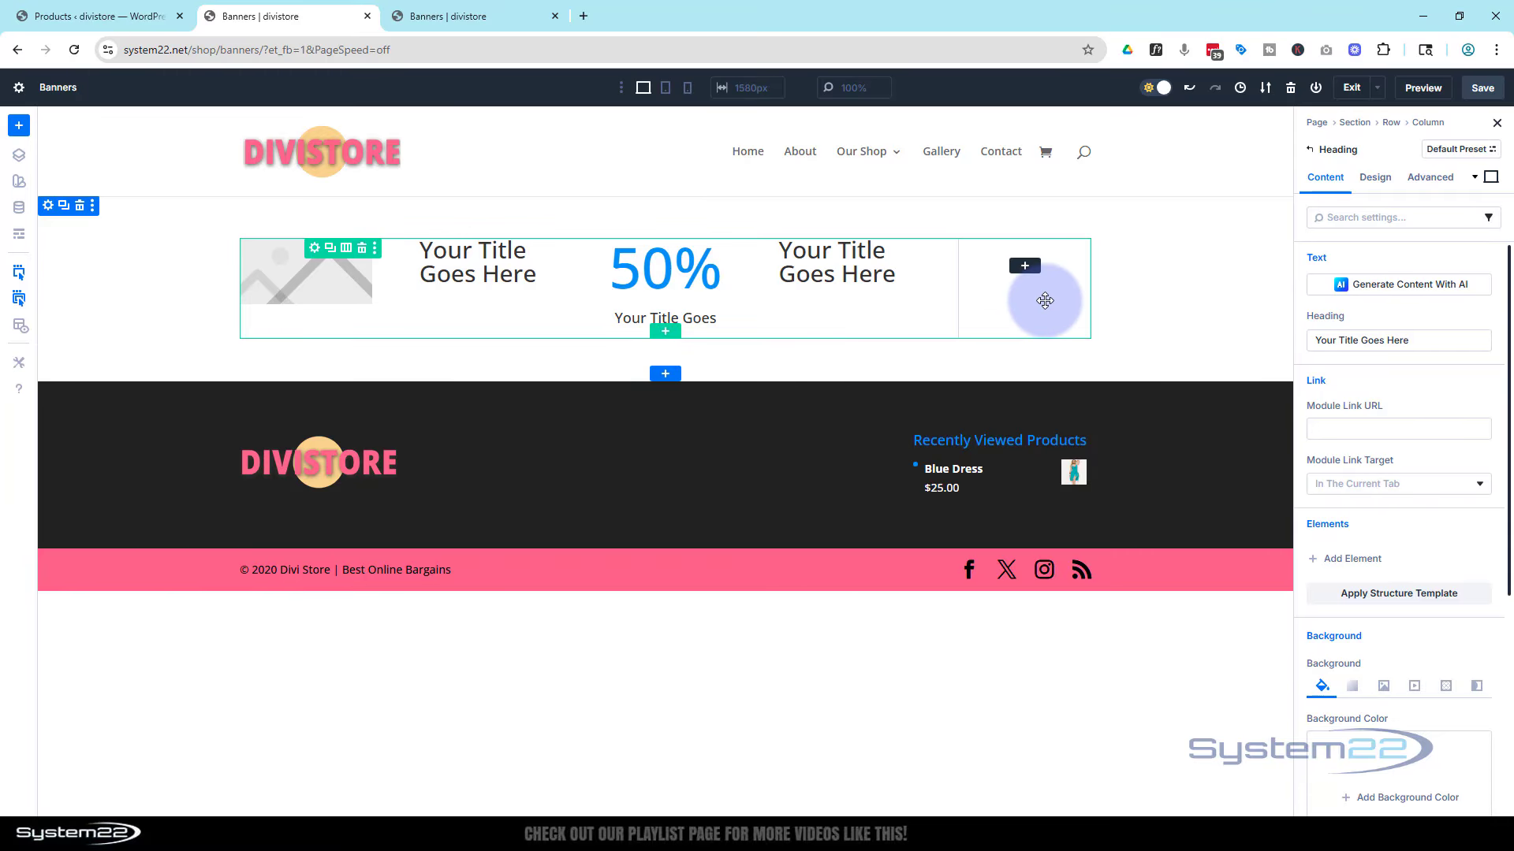
{"action": "left_click", "coordinate": [1025, 266]}
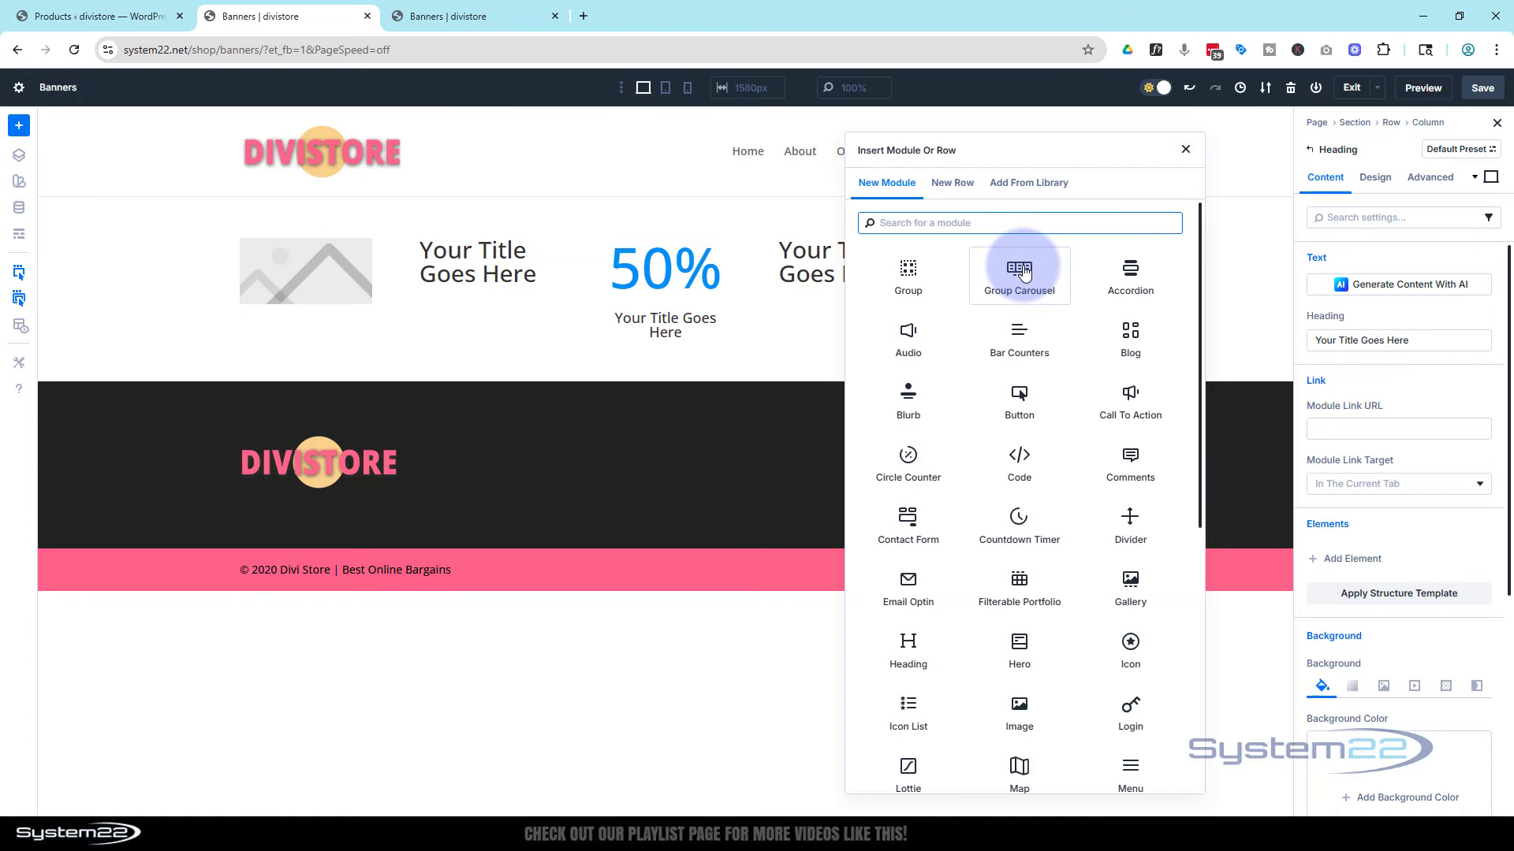
{"action": "left_click", "coordinate": [1018, 395]}
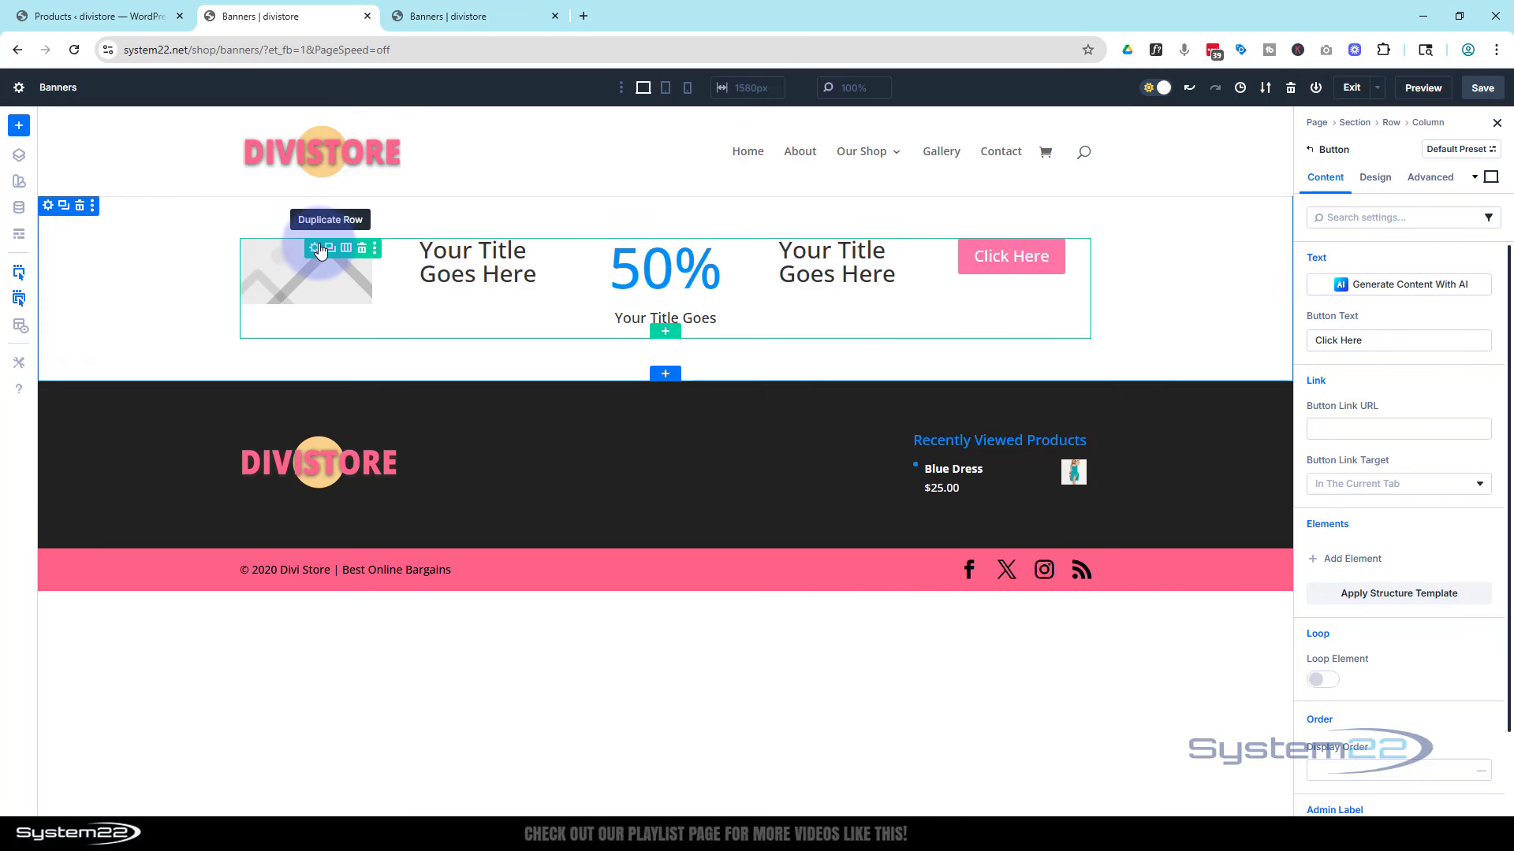
Apply the box shadow preset with 6 px horizontal and vertical offsets and 18 px blur to the row.
{"action": "left_click", "coordinate": [313, 249]}
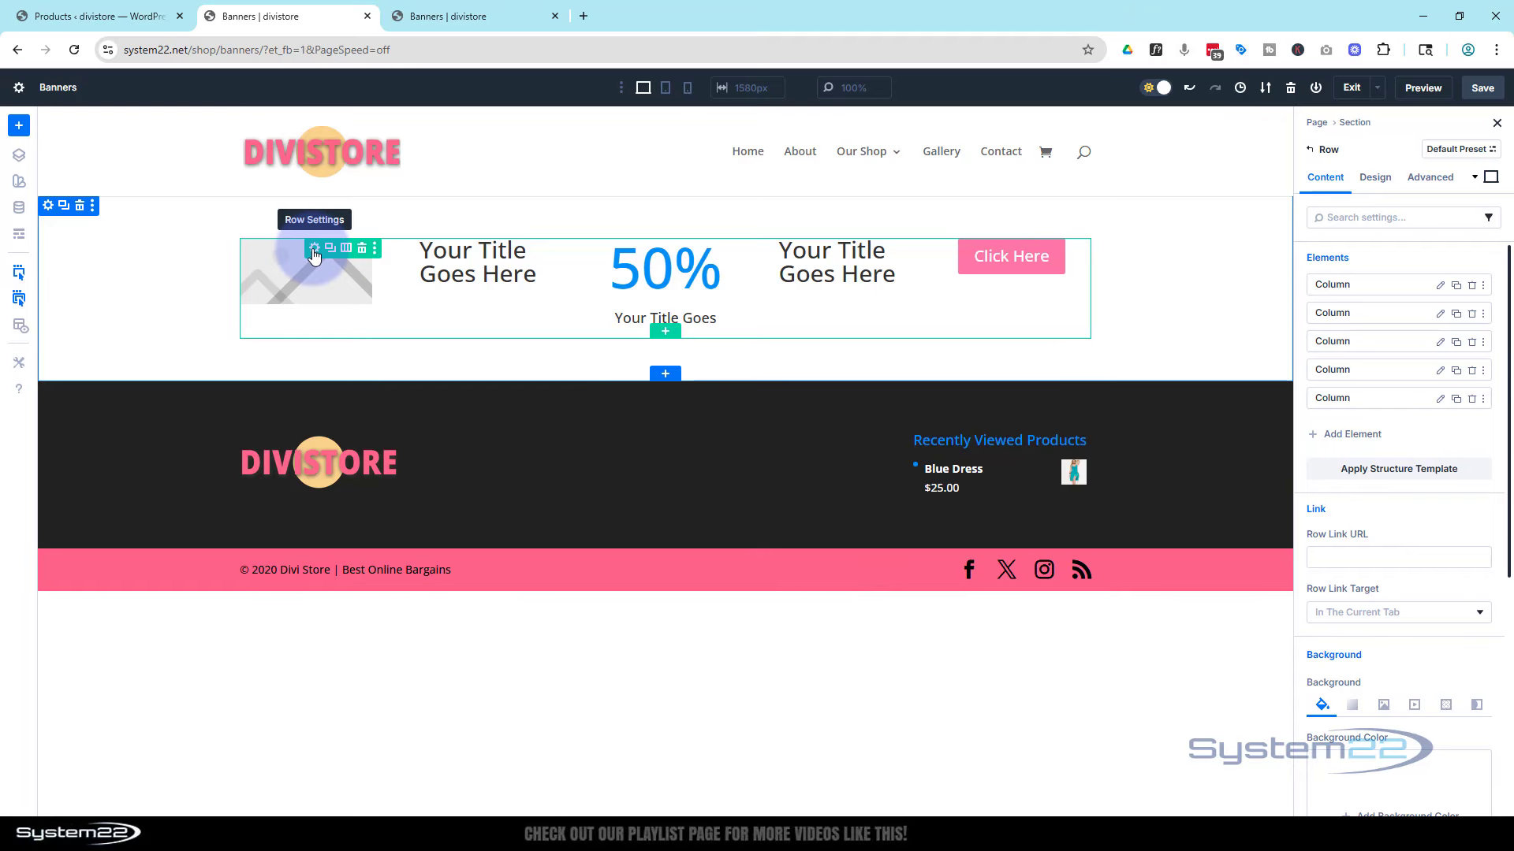
{"action": "left_click", "coordinate": [1376, 178]}
{"action": "scroll", "coordinate": [1403, 412], "scroll_direction": "down", "scroll_amount": 6}
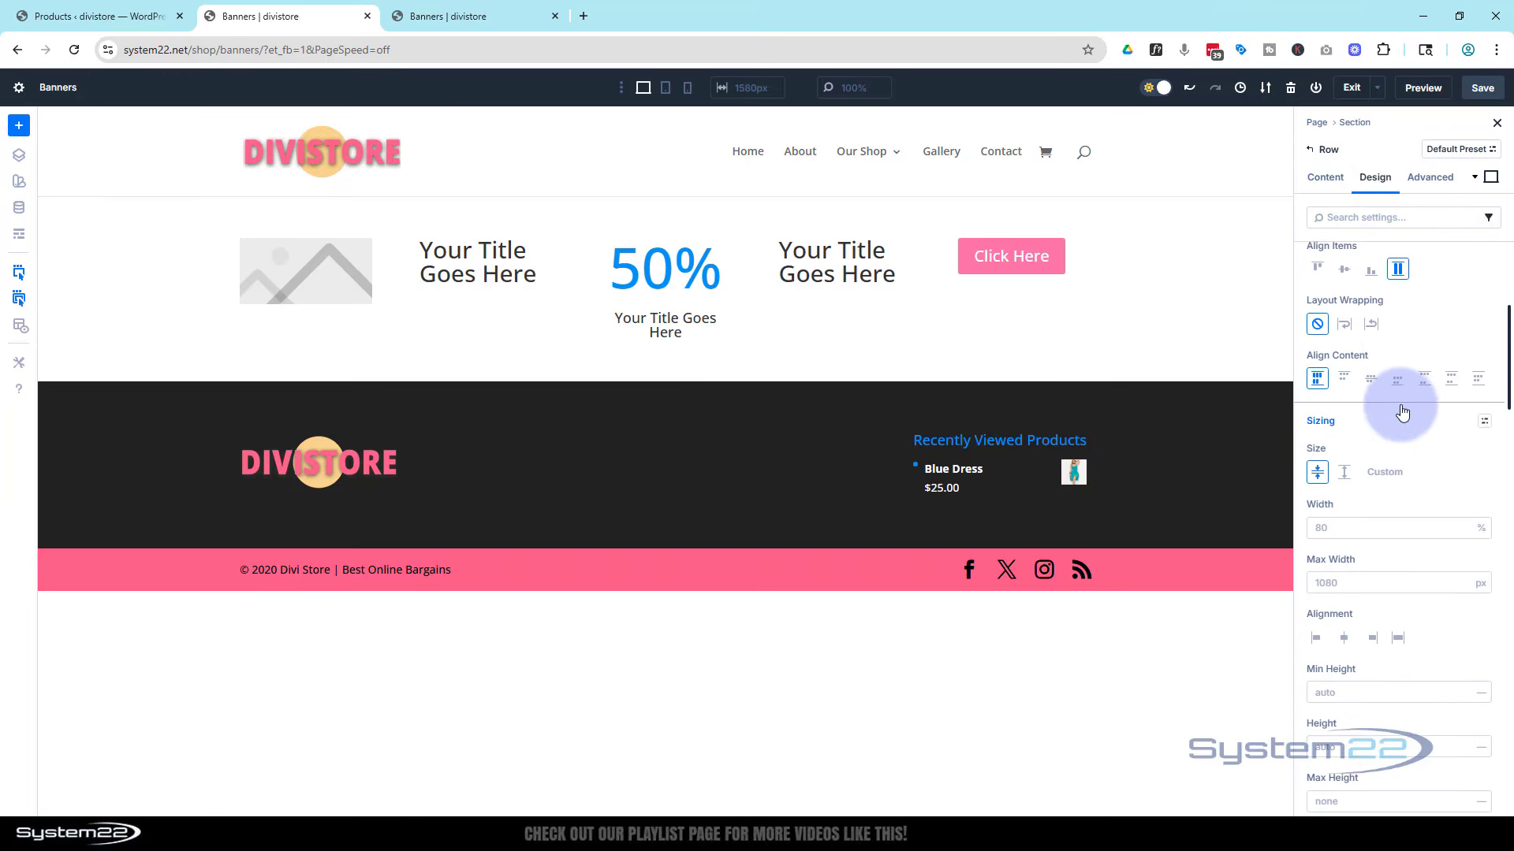
{"action": "scroll", "coordinate": [1402, 406], "scroll_direction": "down", "scroll_amount": 10}
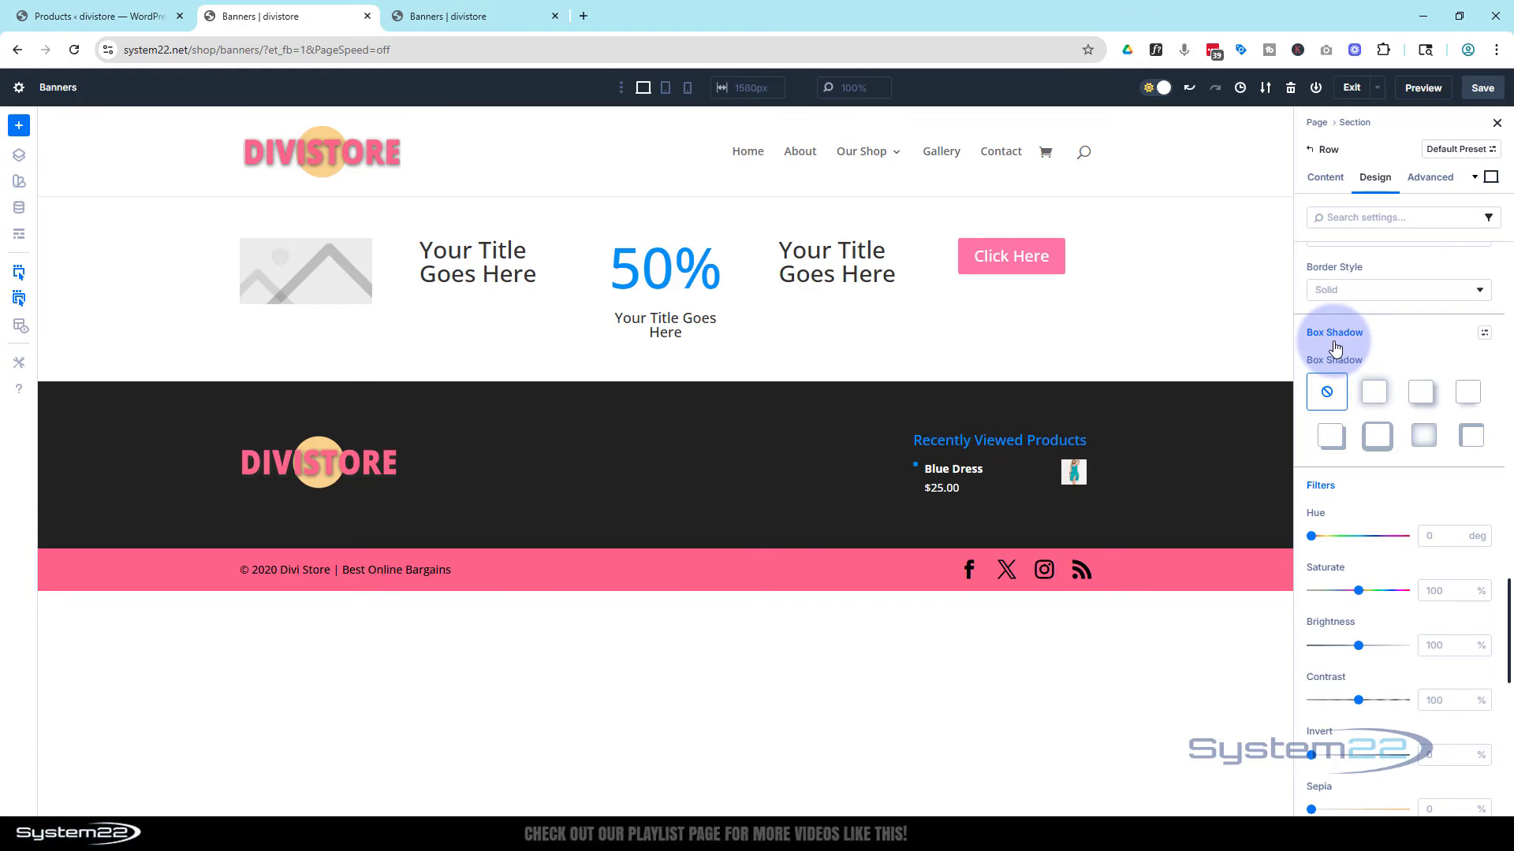
{"action": "left_click", "coordinate": [1421, 392]}
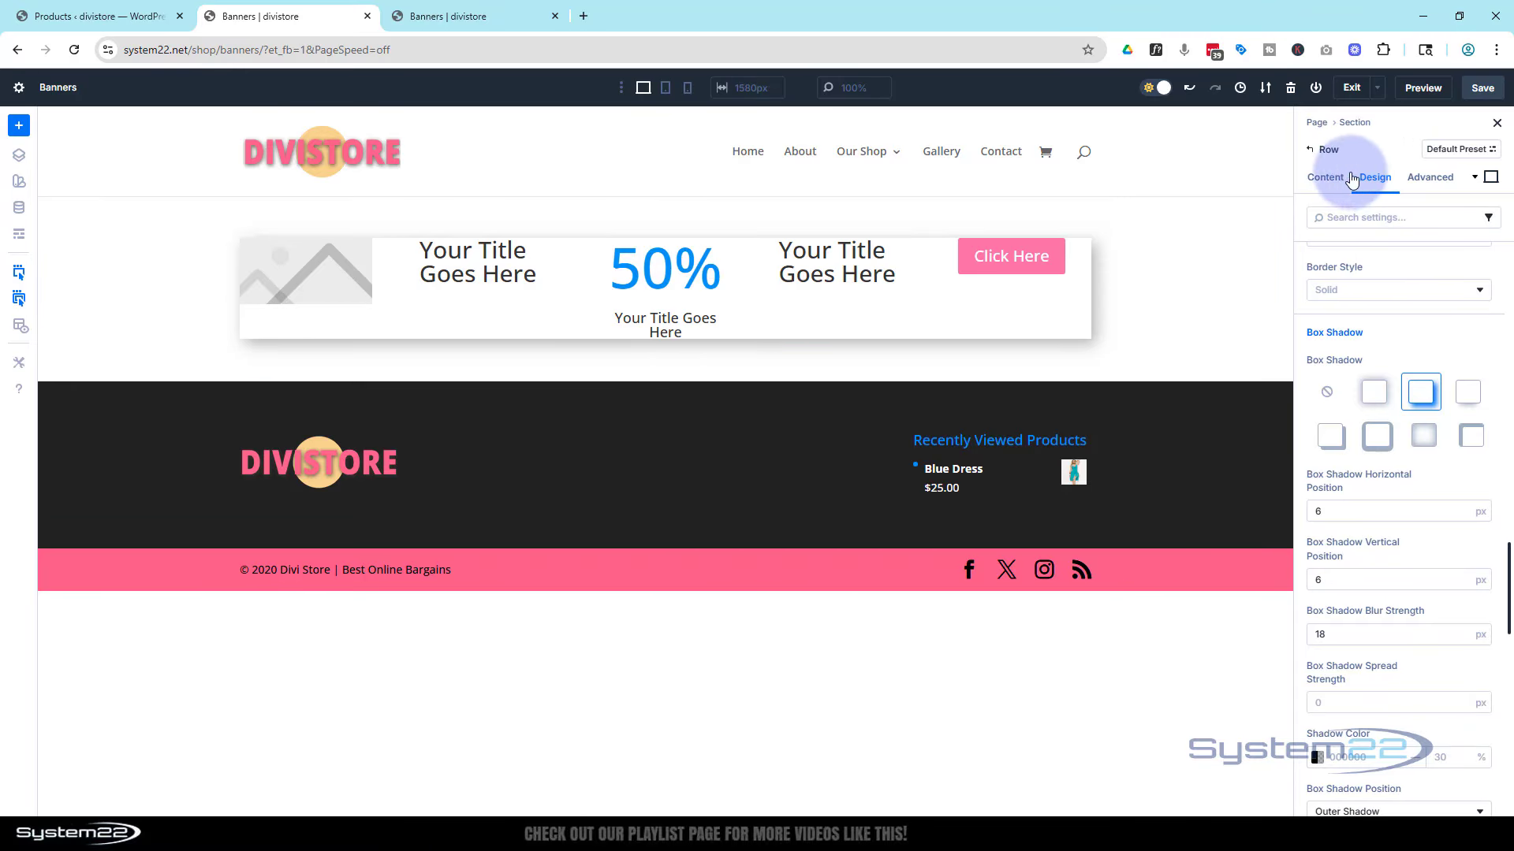
Enable looping on the row and set its queried post type to Products instead of Posts.
{"action": "left_click", "coordinate": [1321, 180]}
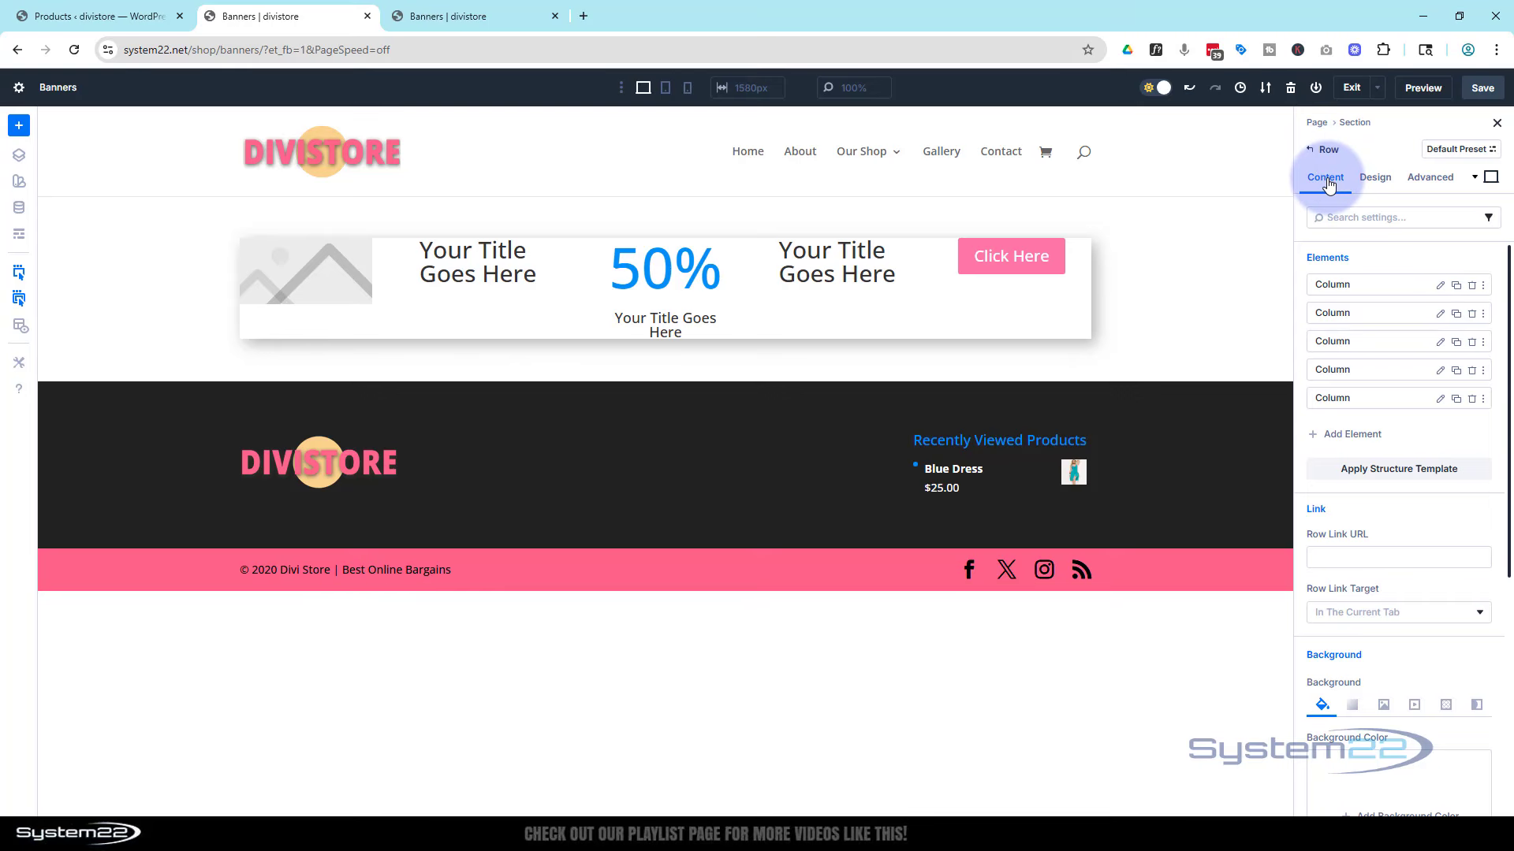
{"action": "scroll", "coordinate": [1345, 263], "scroll_direction": "down", "scroll_amount": 5}
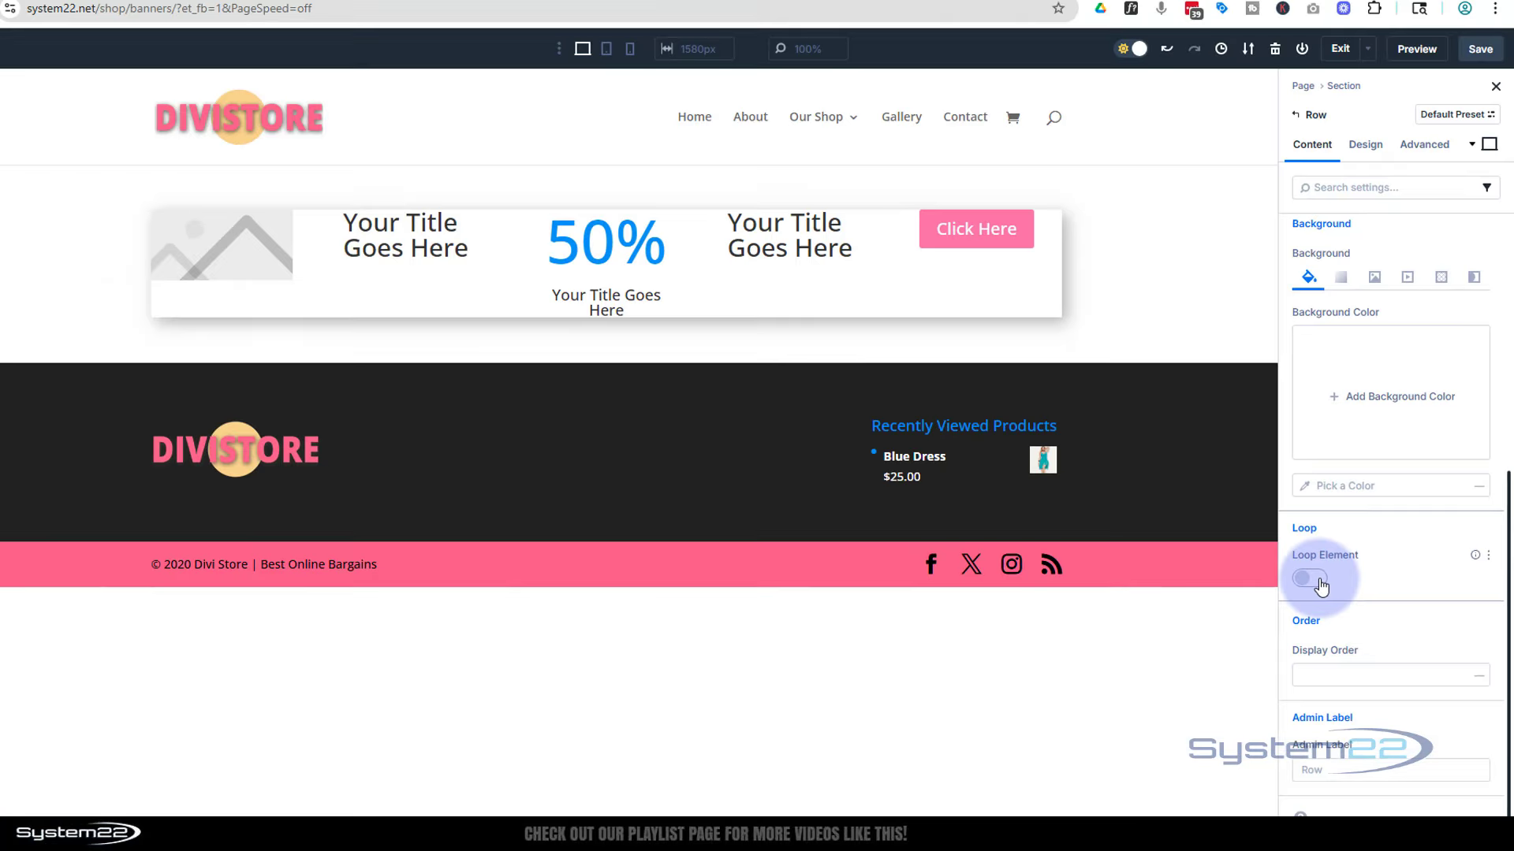
{"action": "left_click", "coordinate": [1332, 587]}
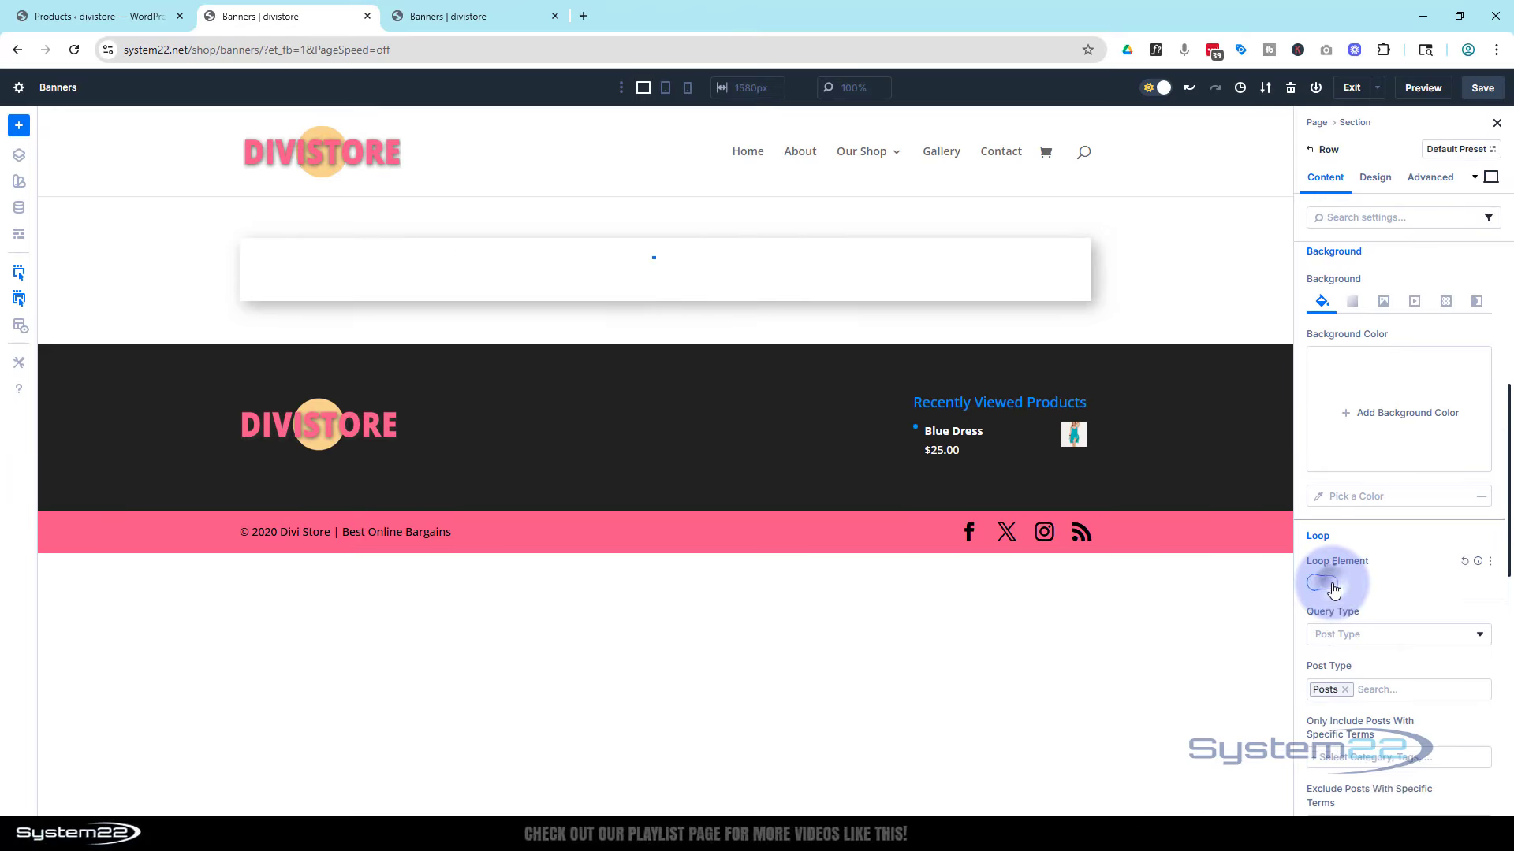
{"action": "scroll", "coordinate": [1384, 573], "scroll_direction": "down", "scroll_amount": 3}
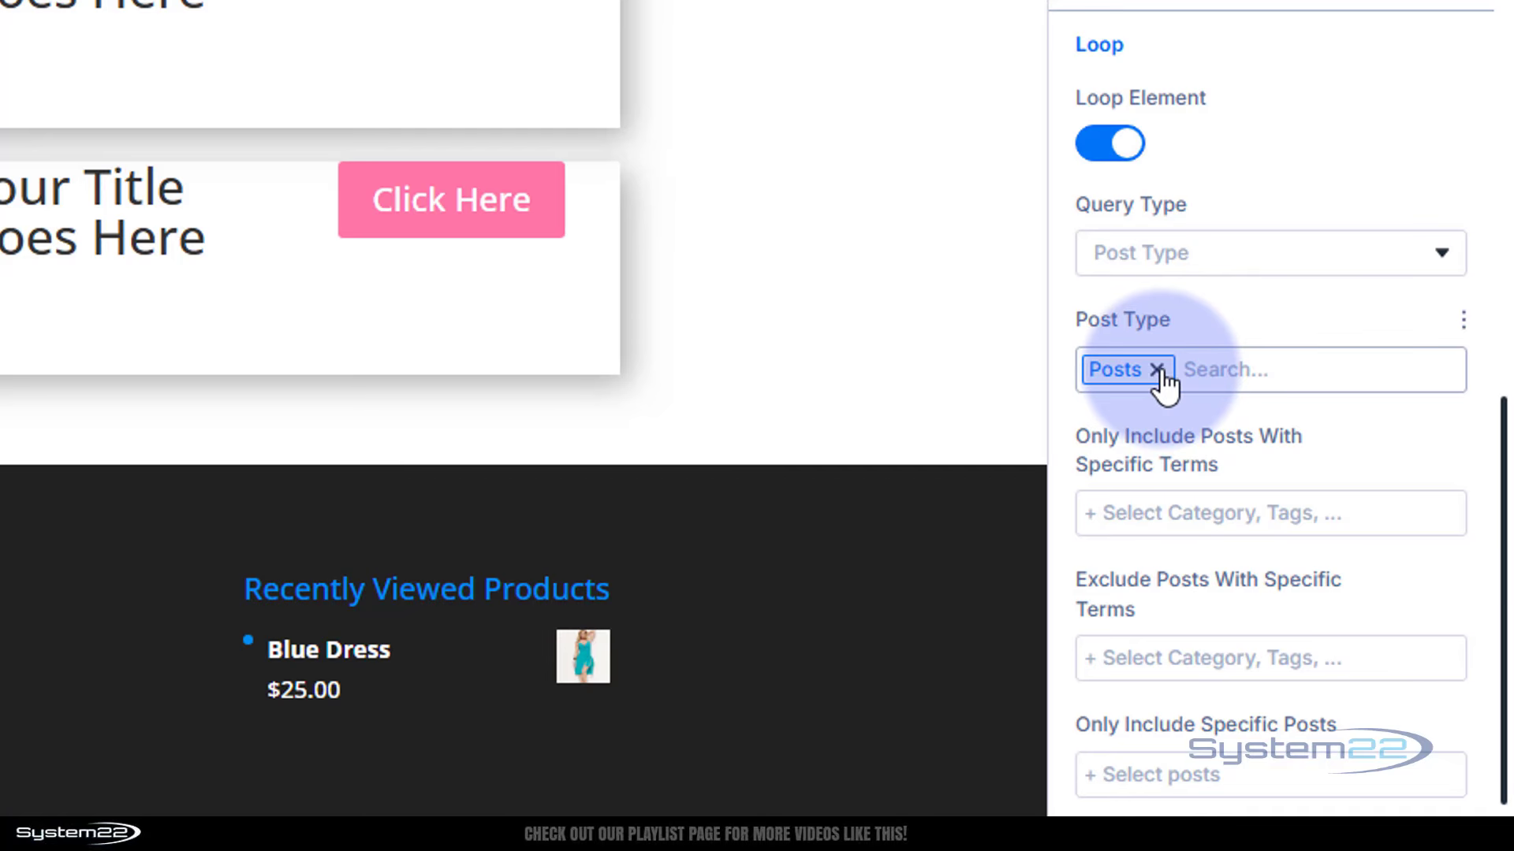
{"action": "left_click", "coordinate": [1157, 371]}
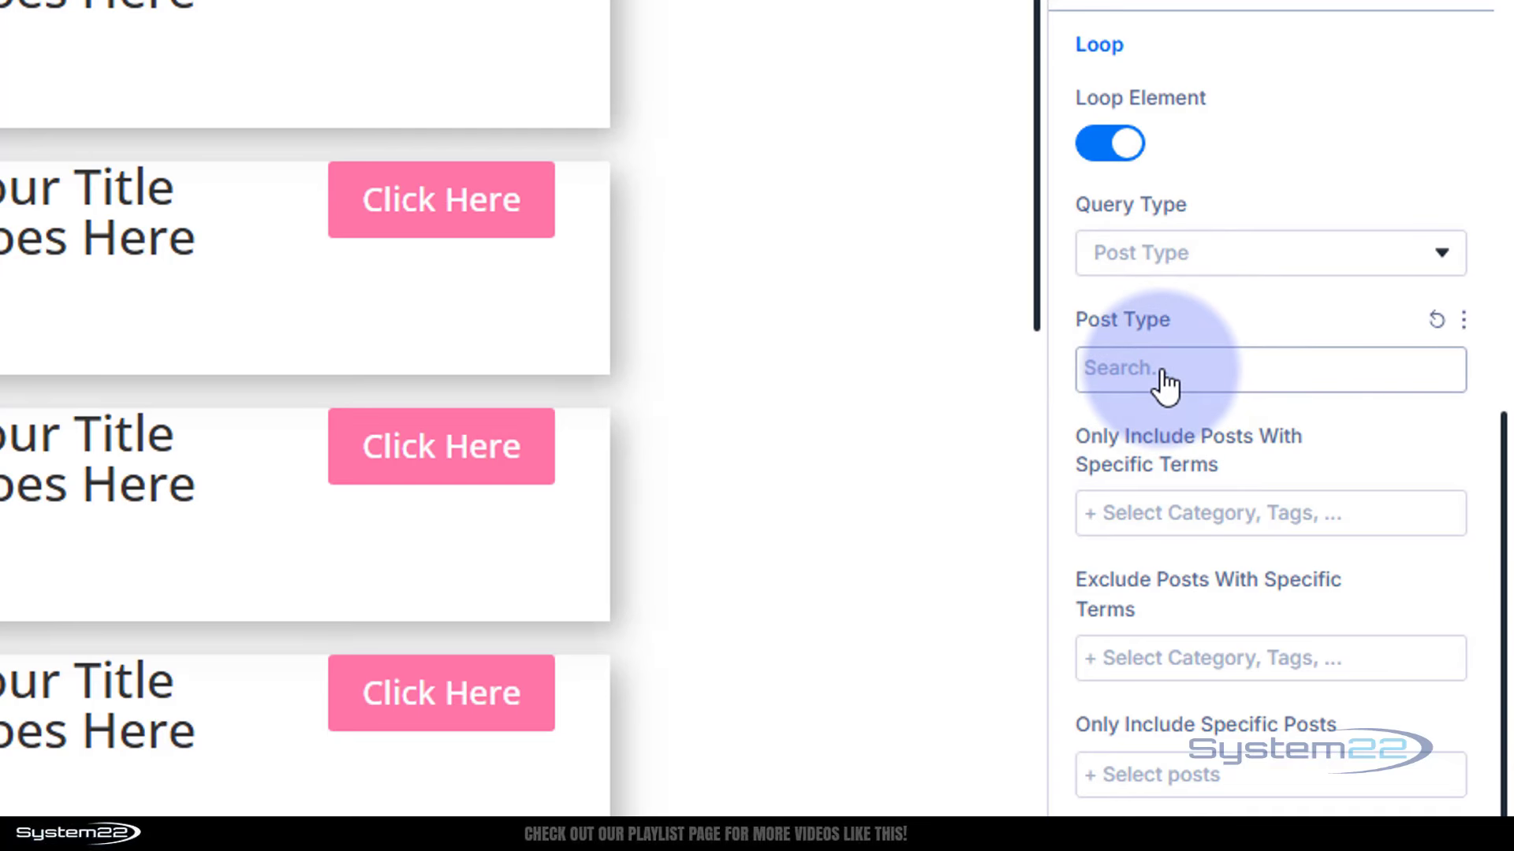
{"action": "left_click", "coordinate": [1161, 370]}
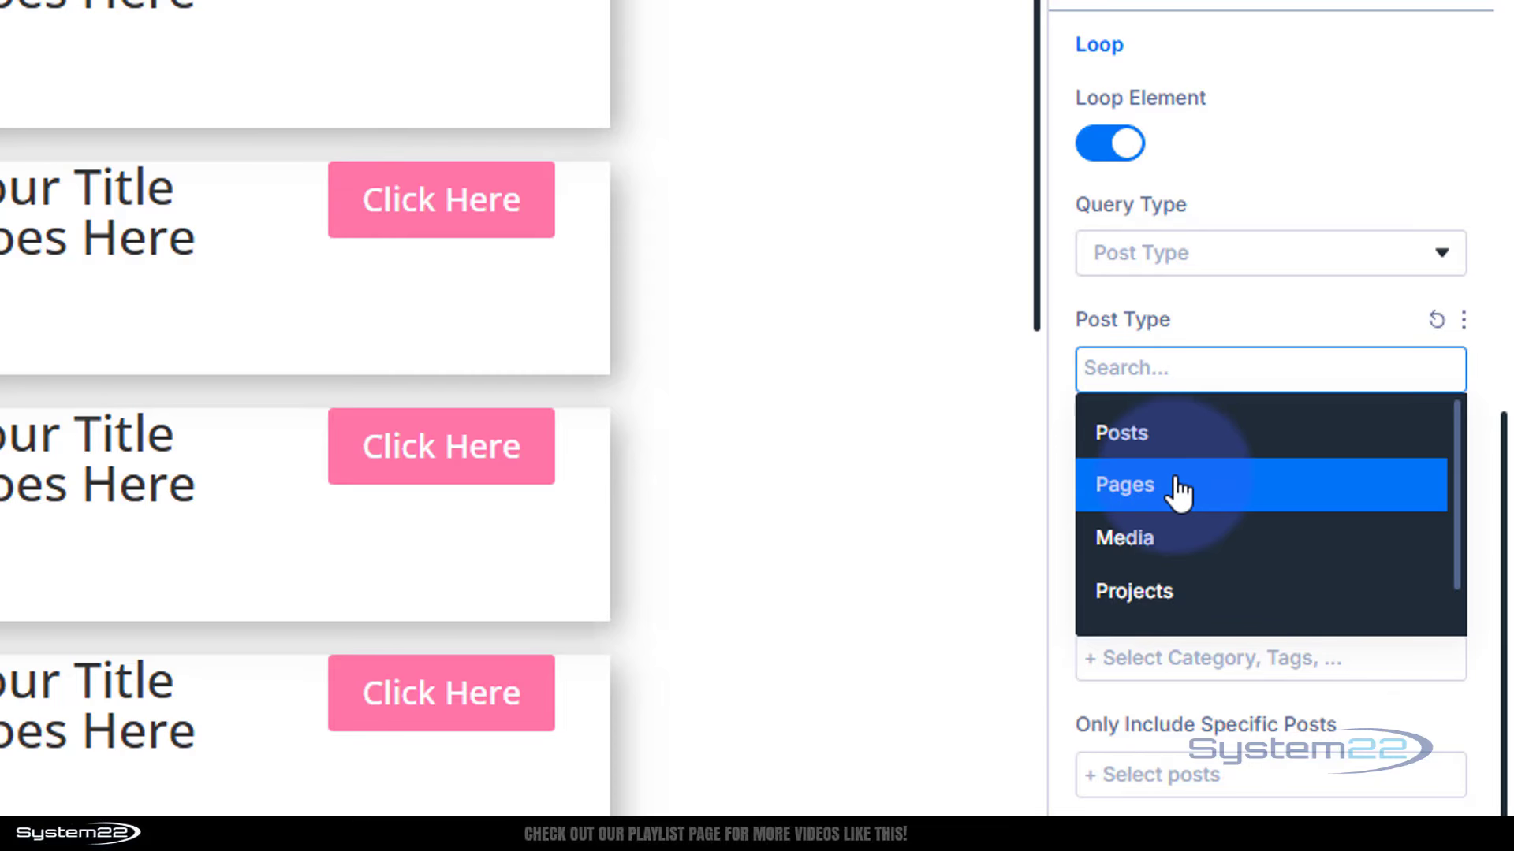
{"action": "scroll", "coordinate": [1180, 490], "scroll_direction": "down", "scroll_amount": 1}
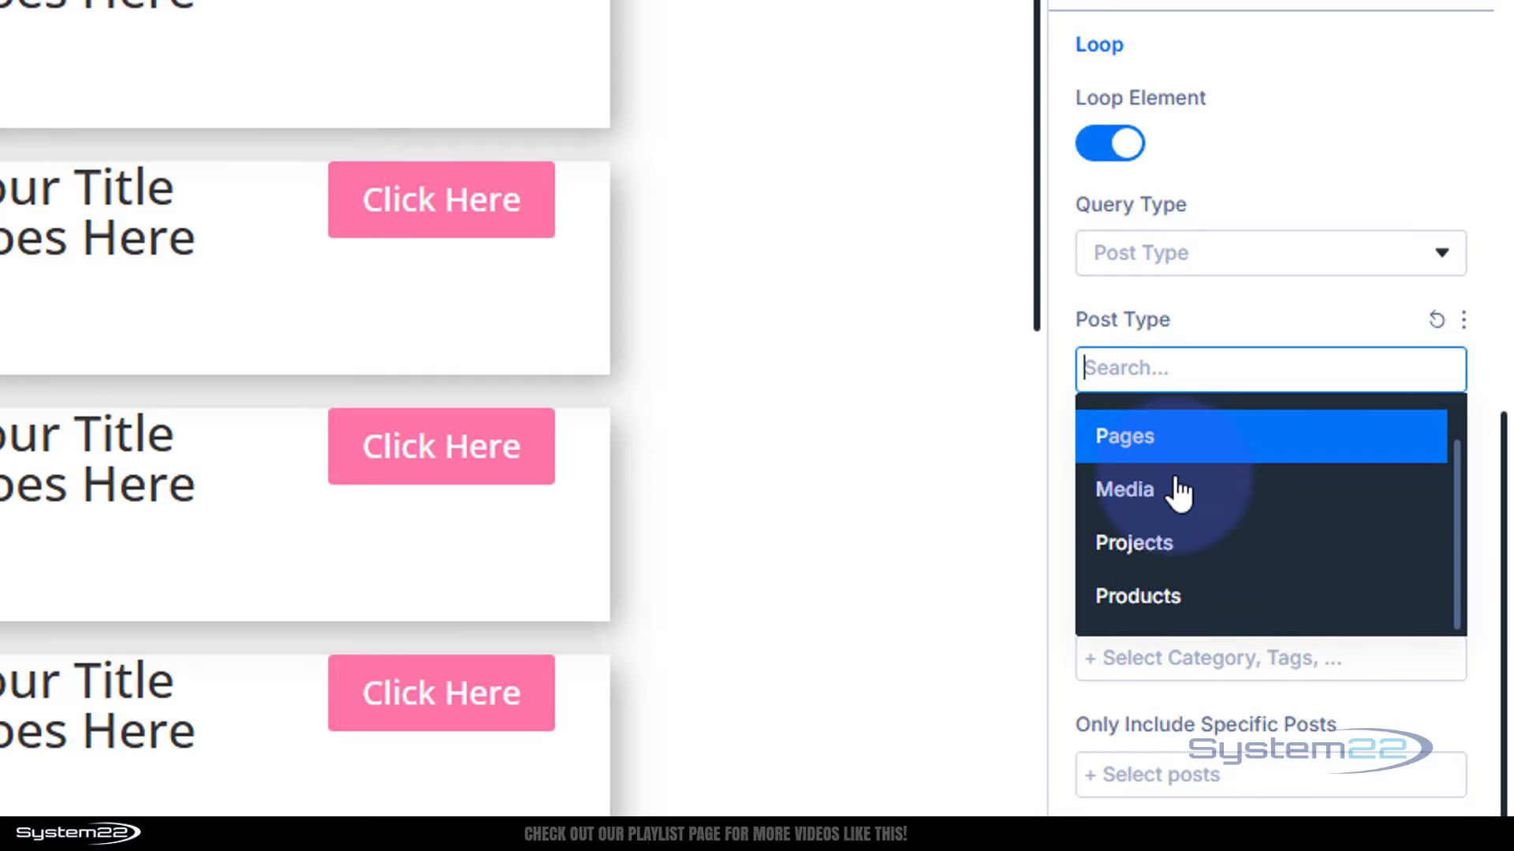
{"action": "left_click", "coordinate": [1190, 601]}
Limit the row's product loop to items in the Dresses product category.
{"action": "scroll", "coordinate": [1246, 441], "scroll_direction": "down", "scroll_amount": 2}
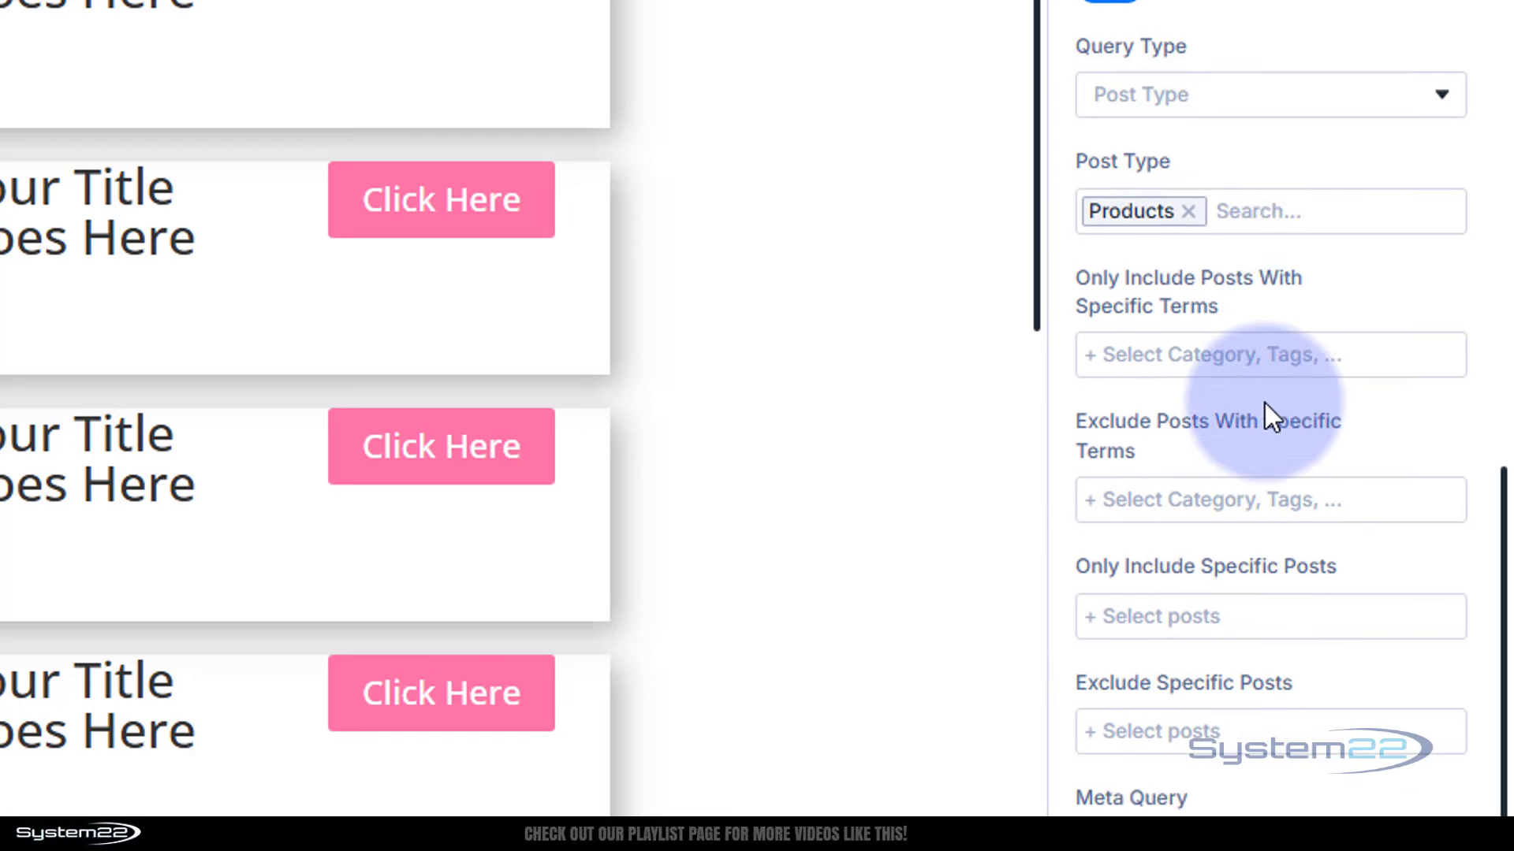
{"action": "scroll", "coordinate": [1264, 403], "scroll_direction": "down", "scroll_amount": 2}
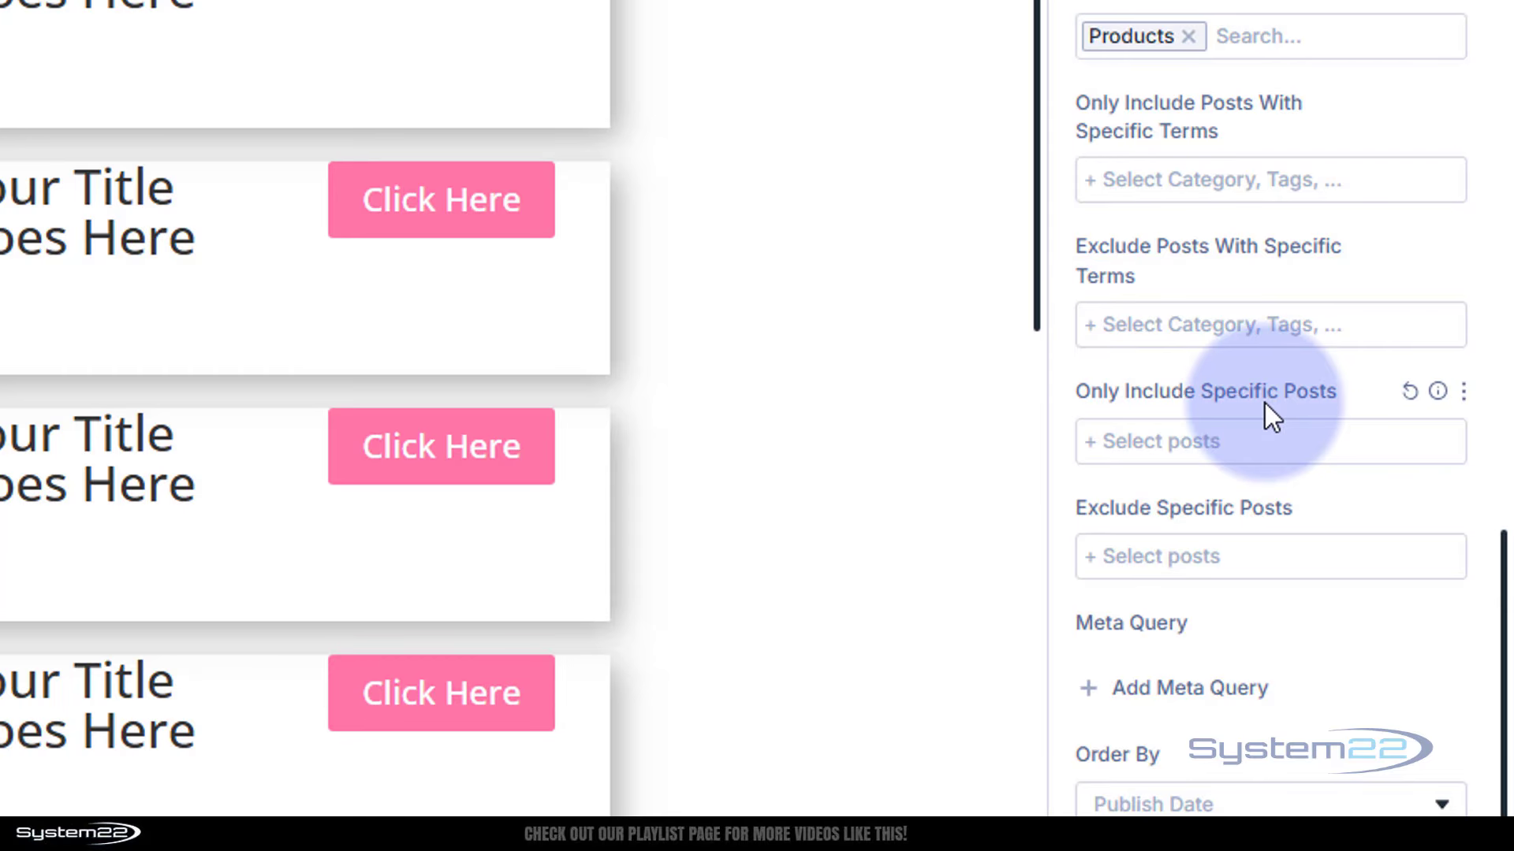
{"action": "left_click", "coordinate": [1135, 188]}
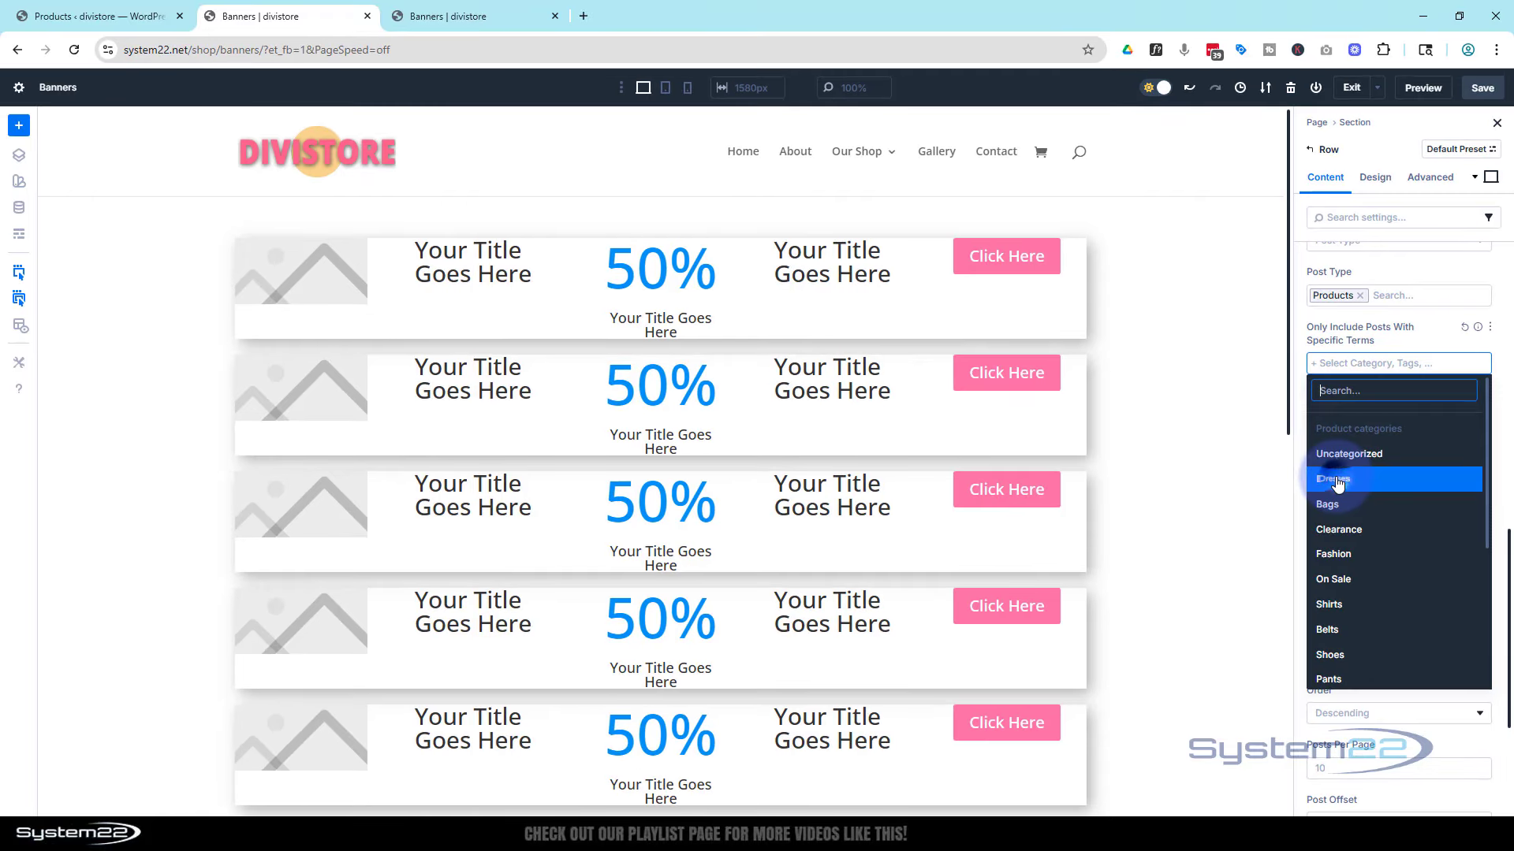
{"action": "left_click", "coordinate": [1337, 481]}
{"action": "scroll", "coordinate": [1339, 465], "scroll_direction": "down", "scroll_amount": 5}
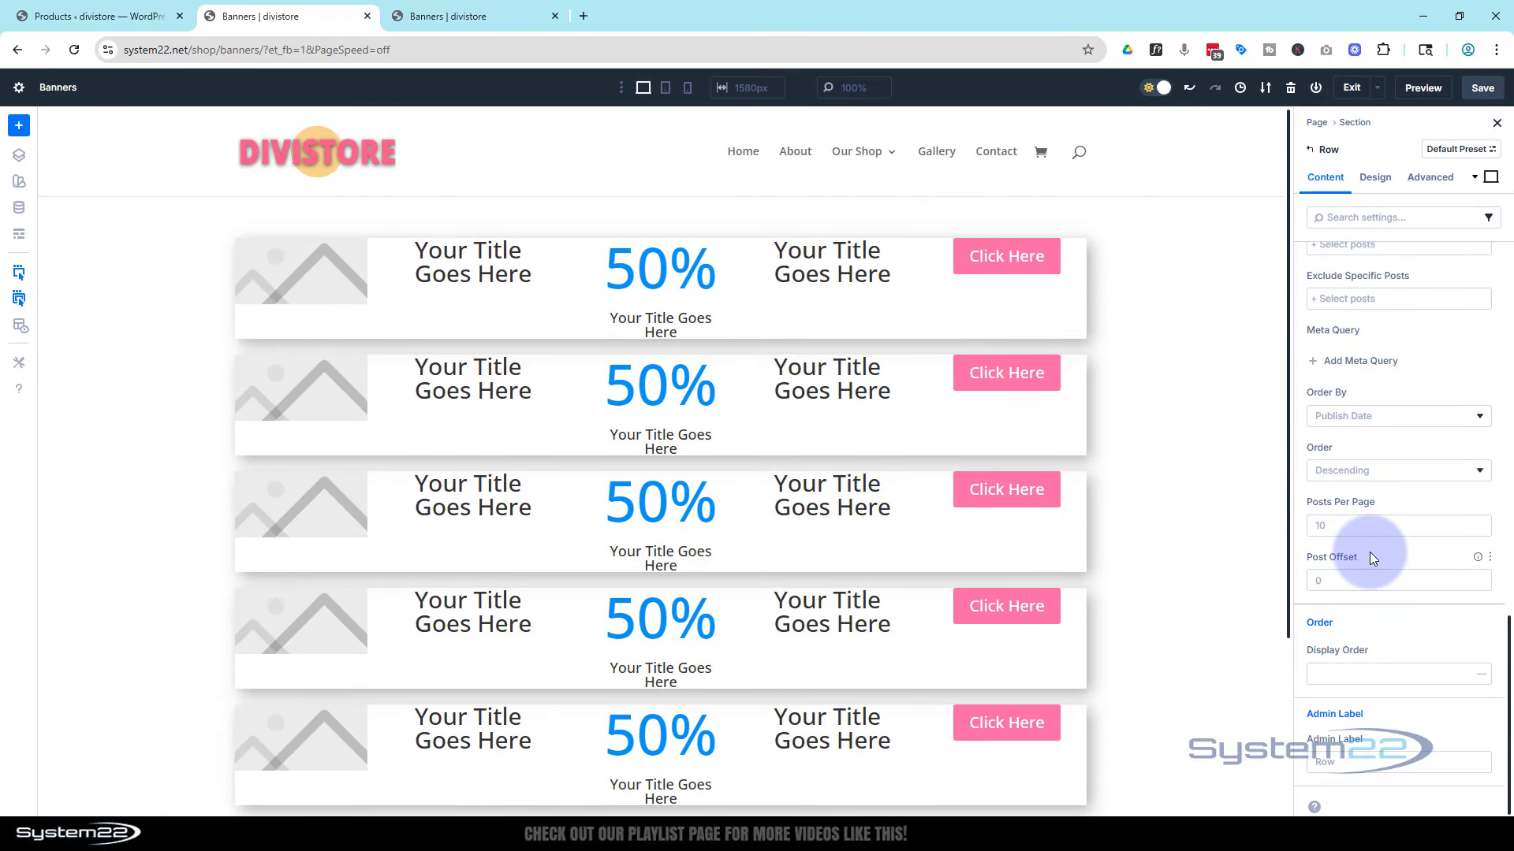
{"action": "left_click", "coordinate": [1327, 529]}
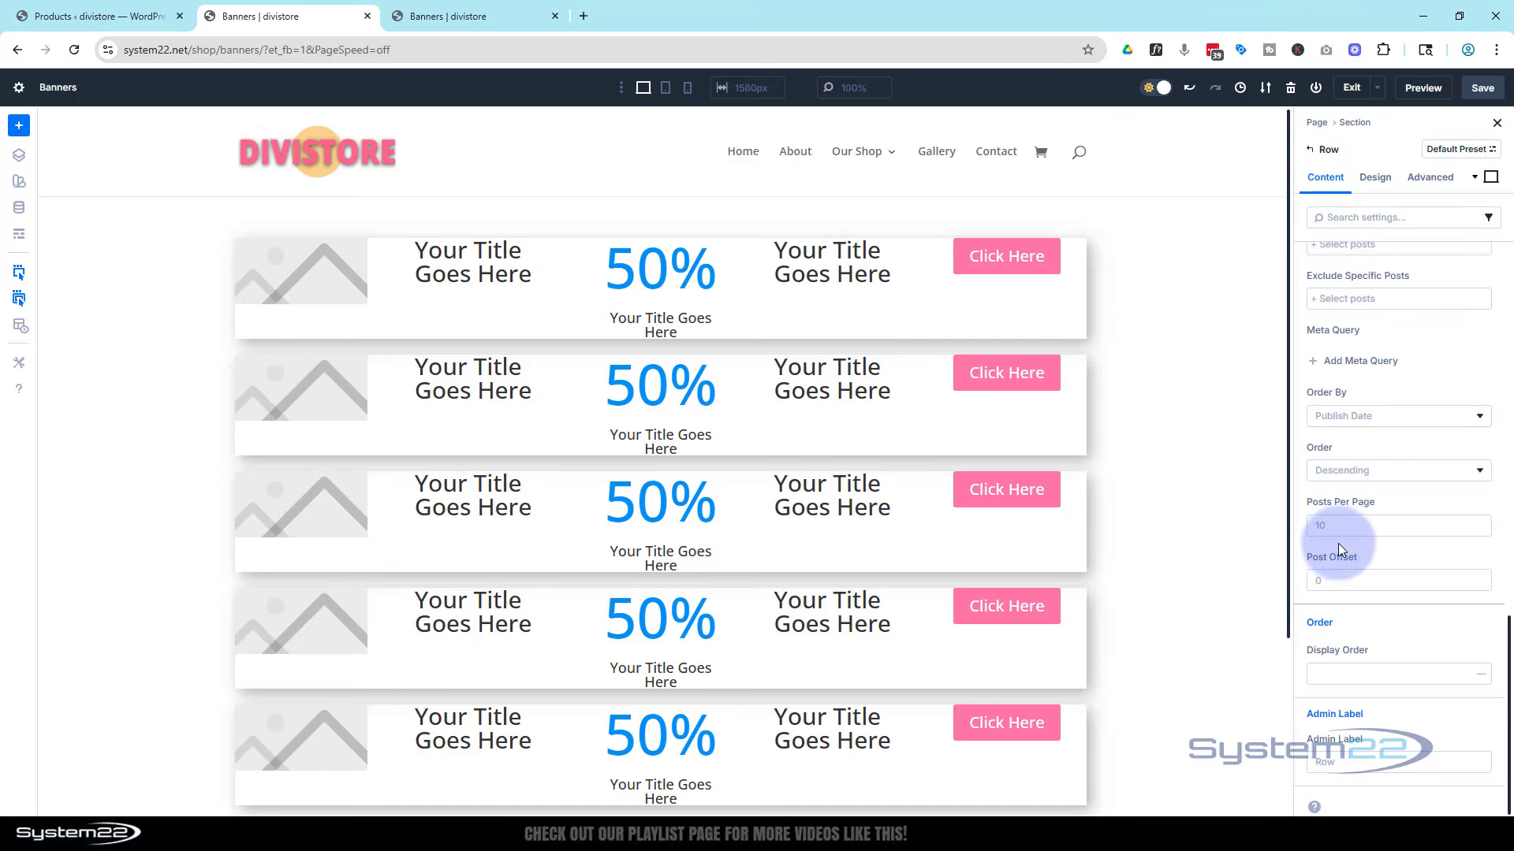
Set the first column's Image module to show the dynamic Loop Product Featured Image.
{"action": "scroll", "coordinate": [1345, 536], "scroll_direction": "up", "scroll_amount": 4}
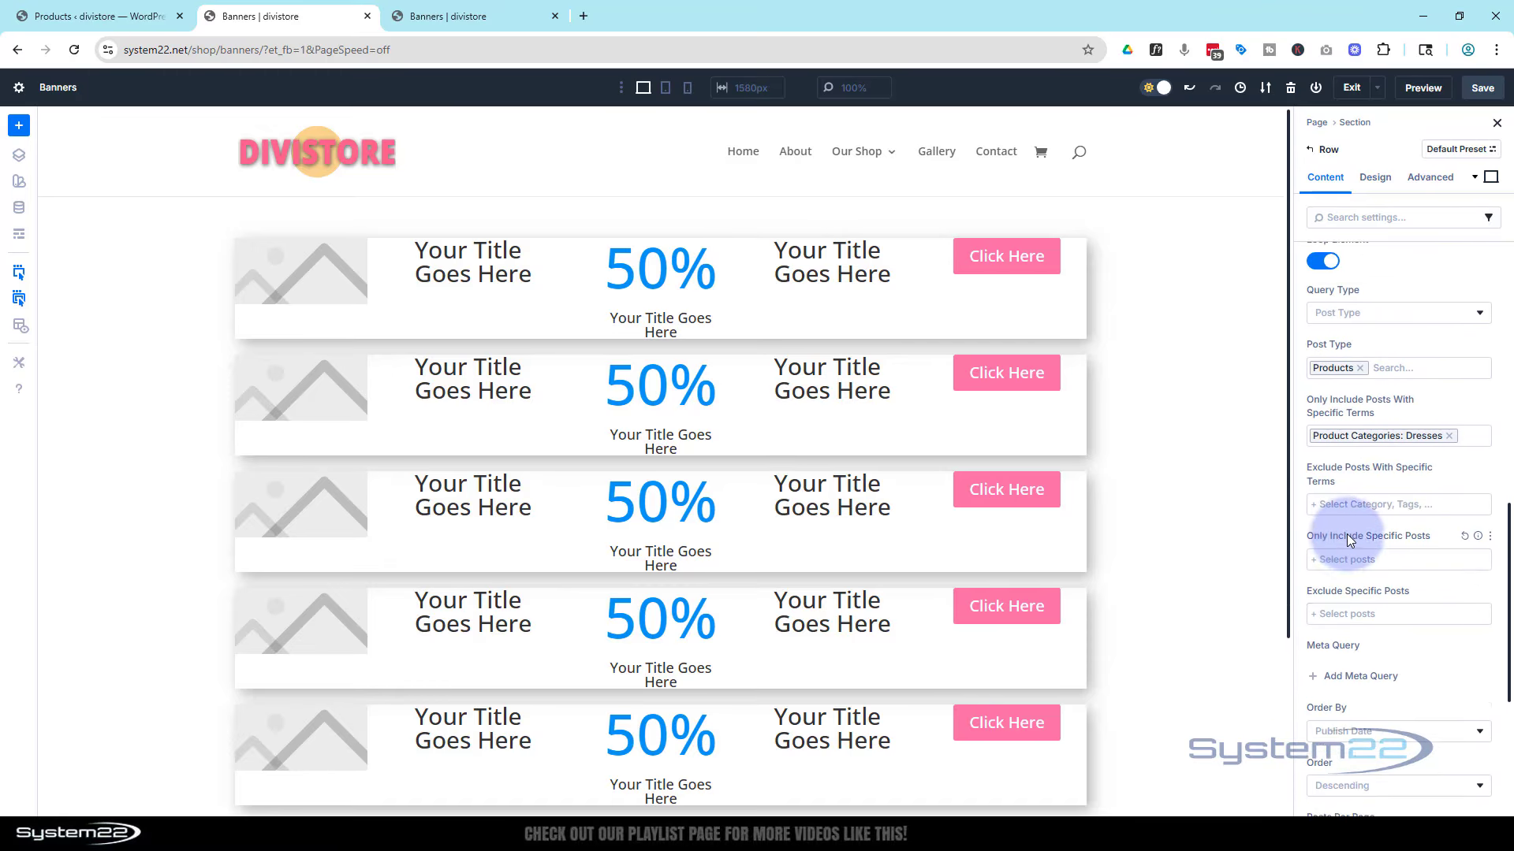
{"action": "scroll", "coordinate": [1347, 538], "scroll_direction": "up", "scroll_amount": 8}
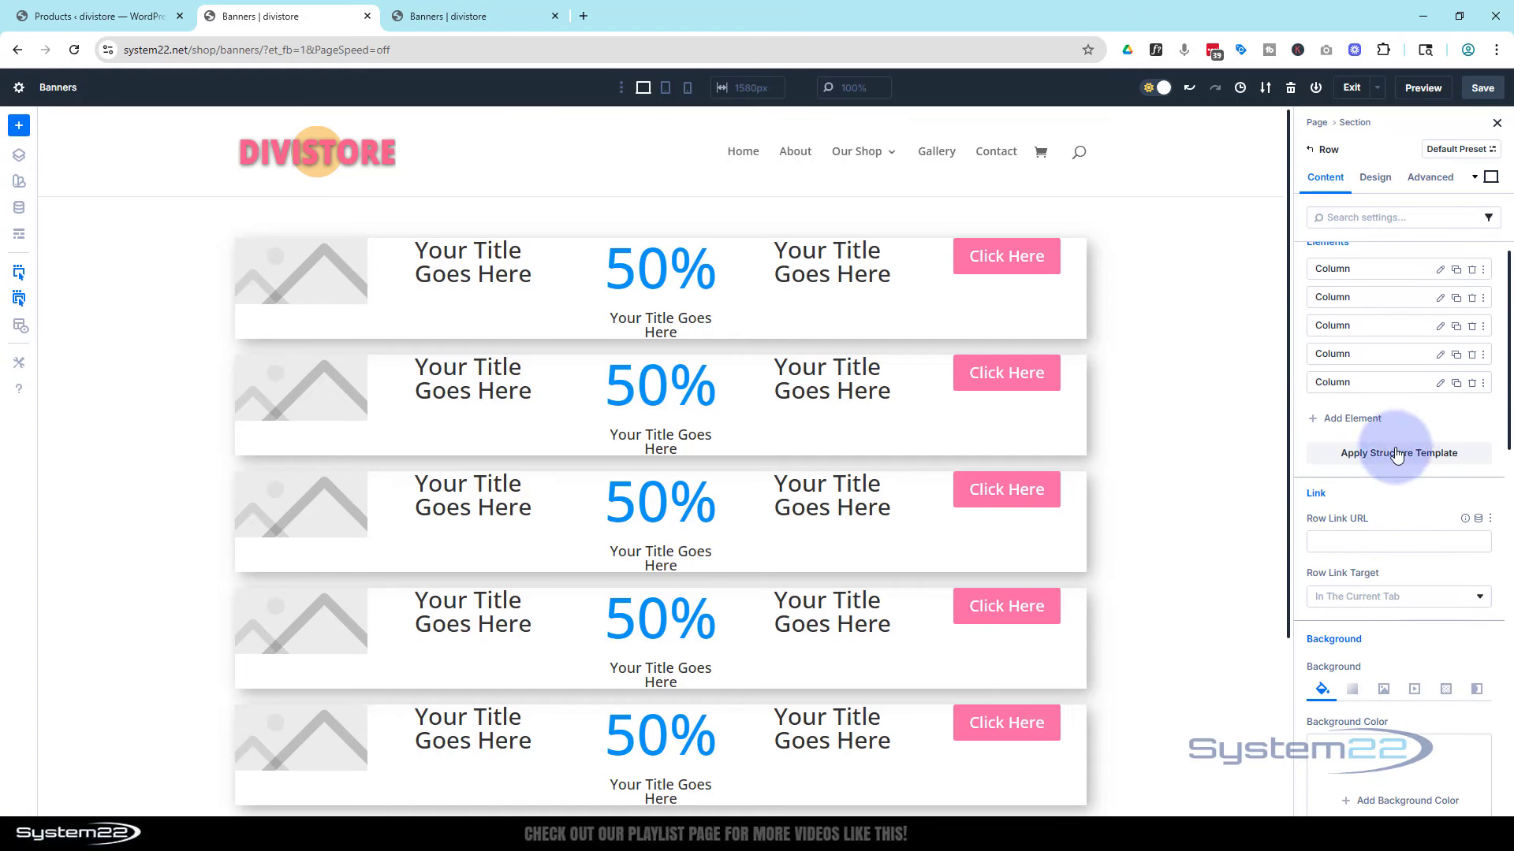
{"action": "left_click", "coordinate": [292, 277]}
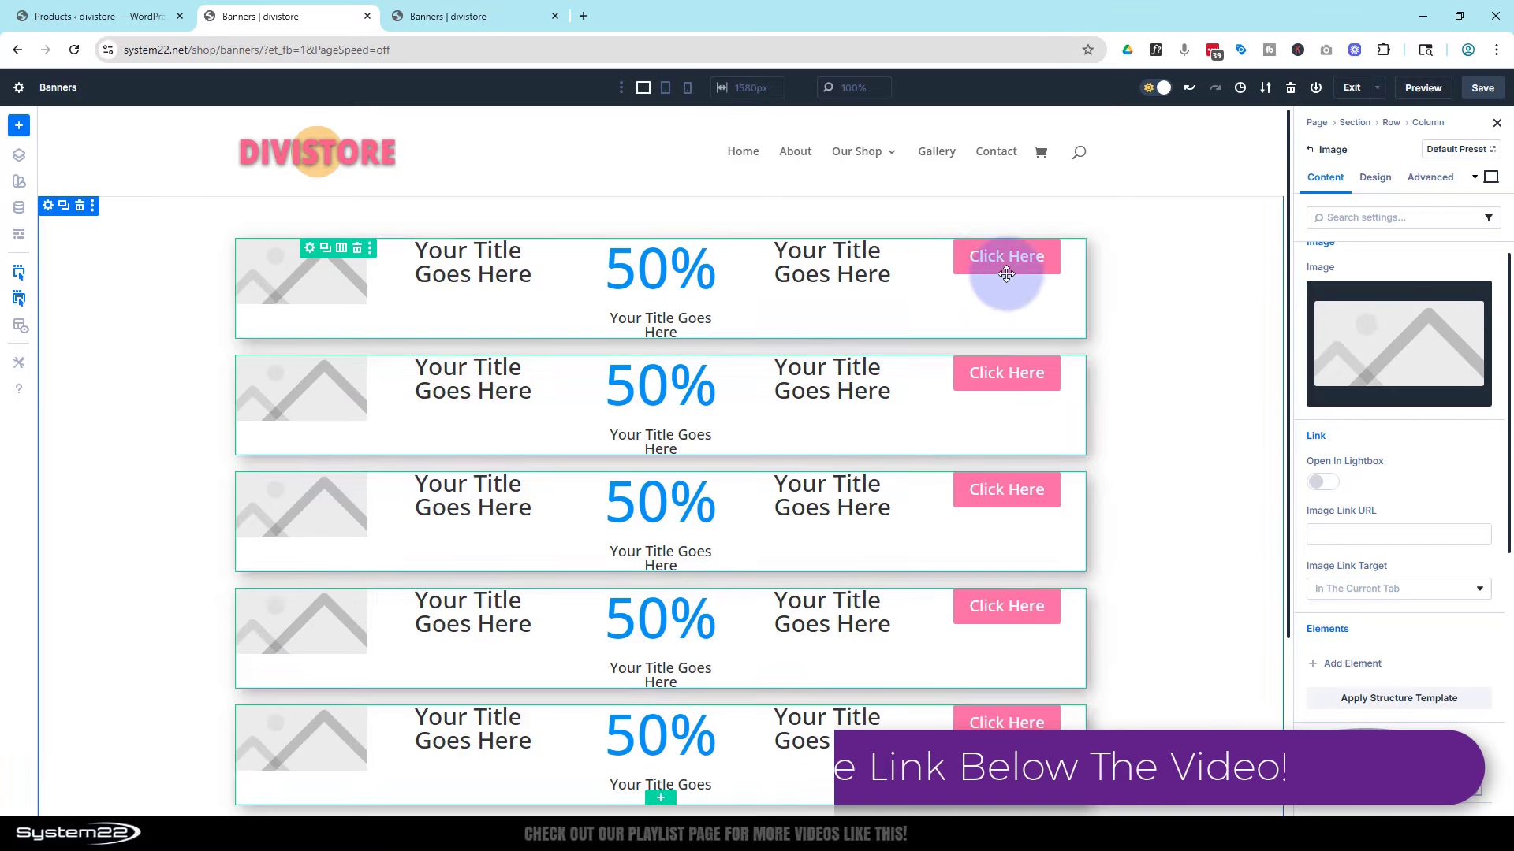
{"action": "scroll", "coordinate": [1355, 358], "scroll_direction": "up", "scroll_amount": 1}
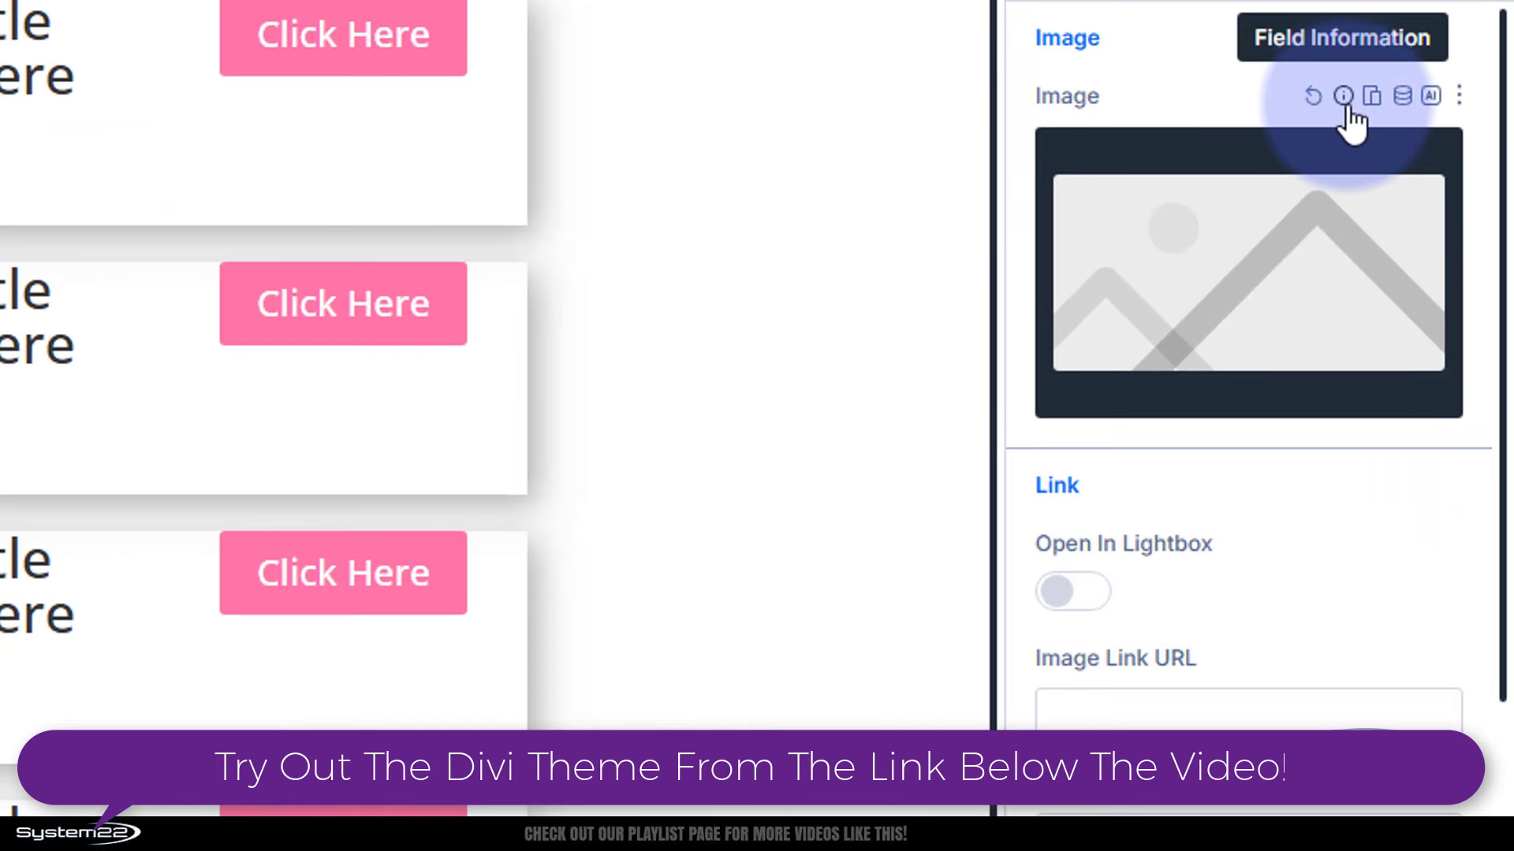
{"action": "left_click", "coordinate": [1402, 98]}
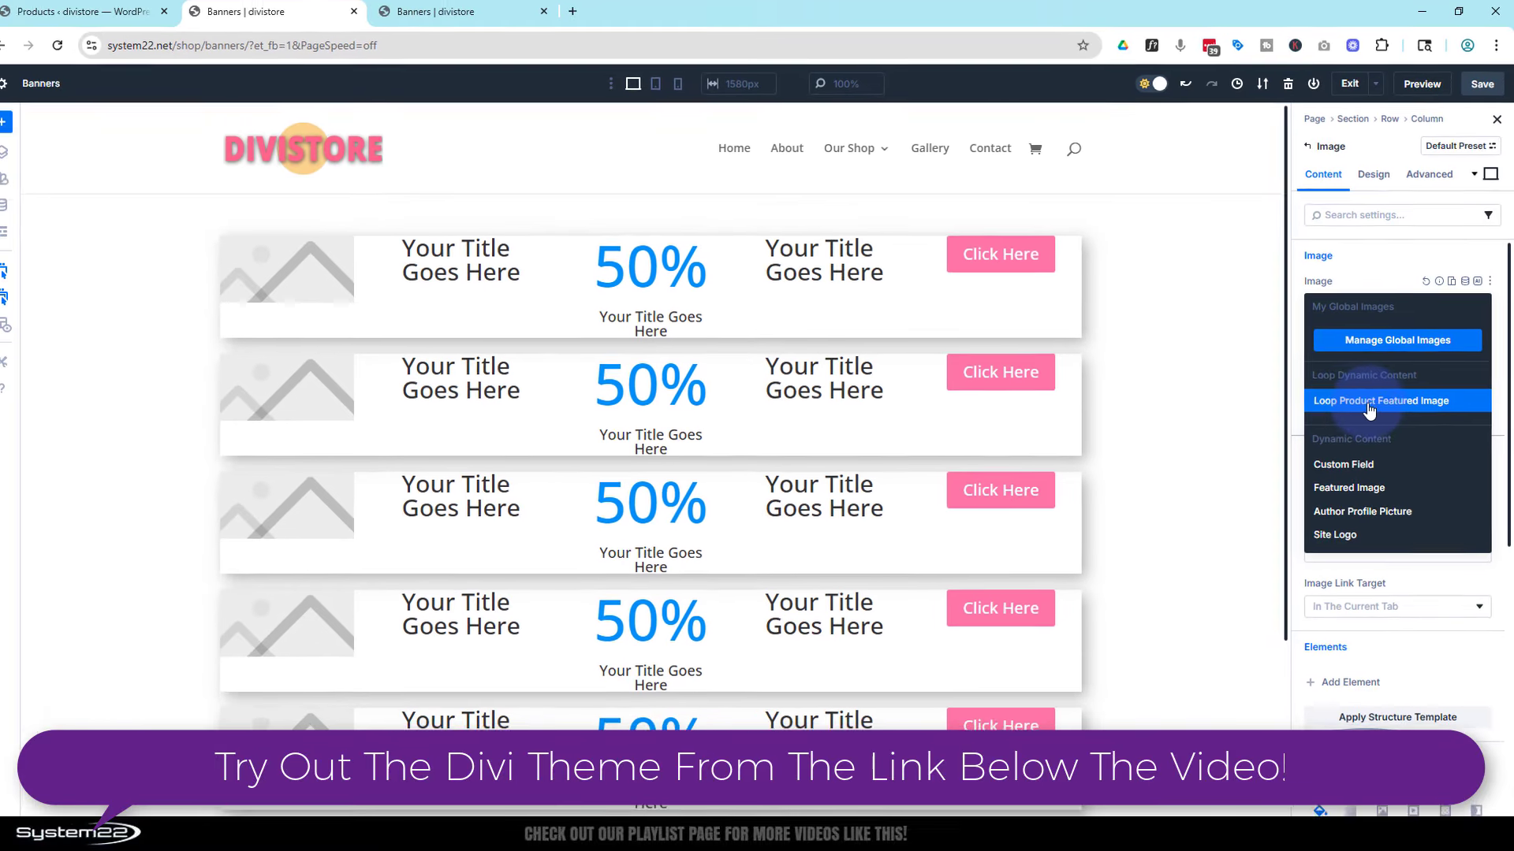
{"action": "left_click", "coordinate": [1378, 404]}
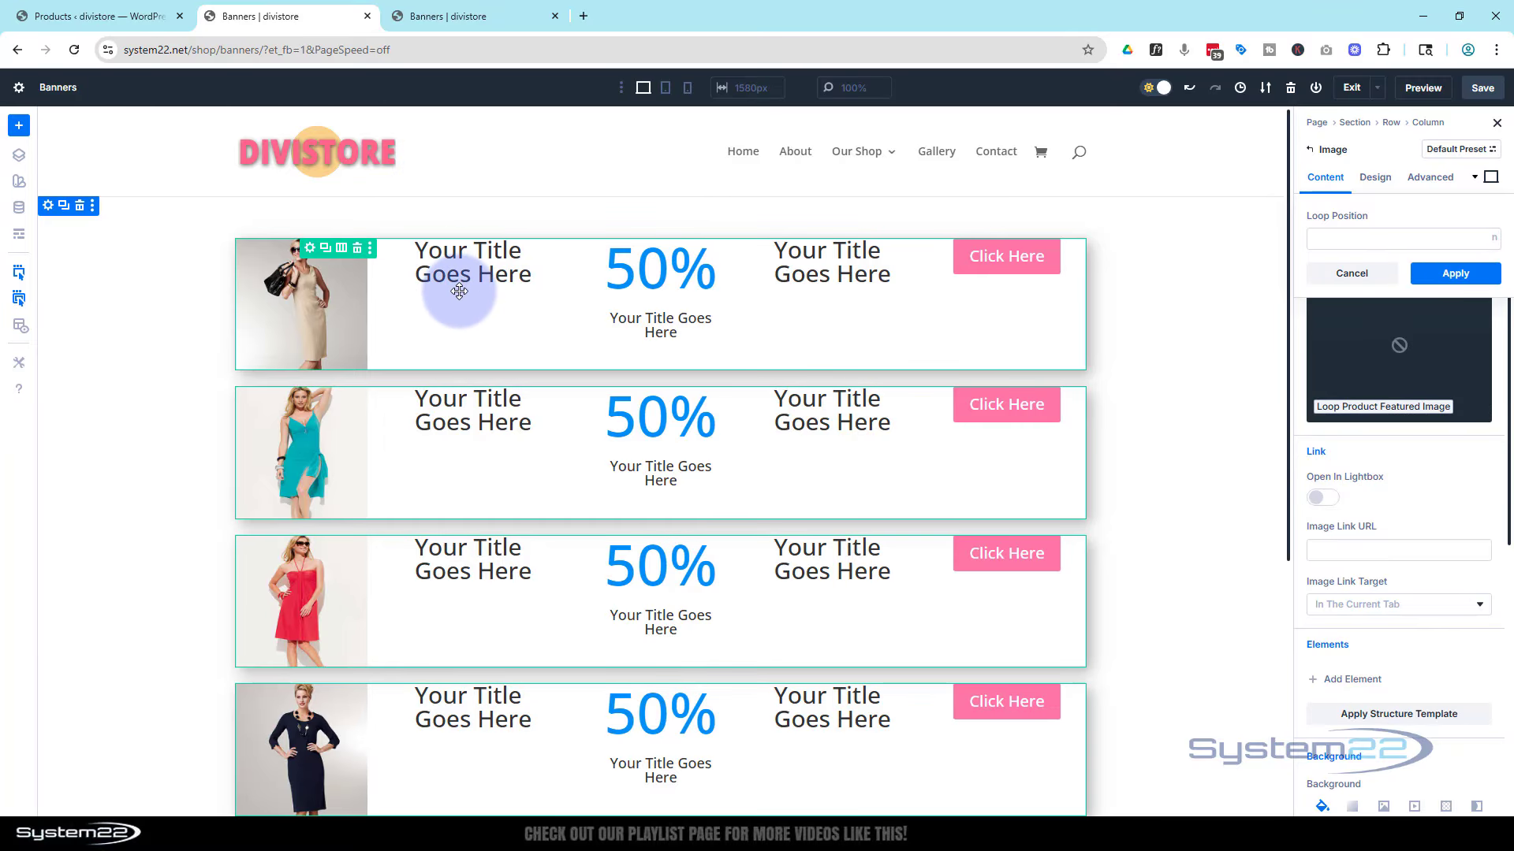
Set the second column's heading text to the dynamic Loop Product Title and apply it.
{"action": "left_click", "coordinate": [513, 274]}
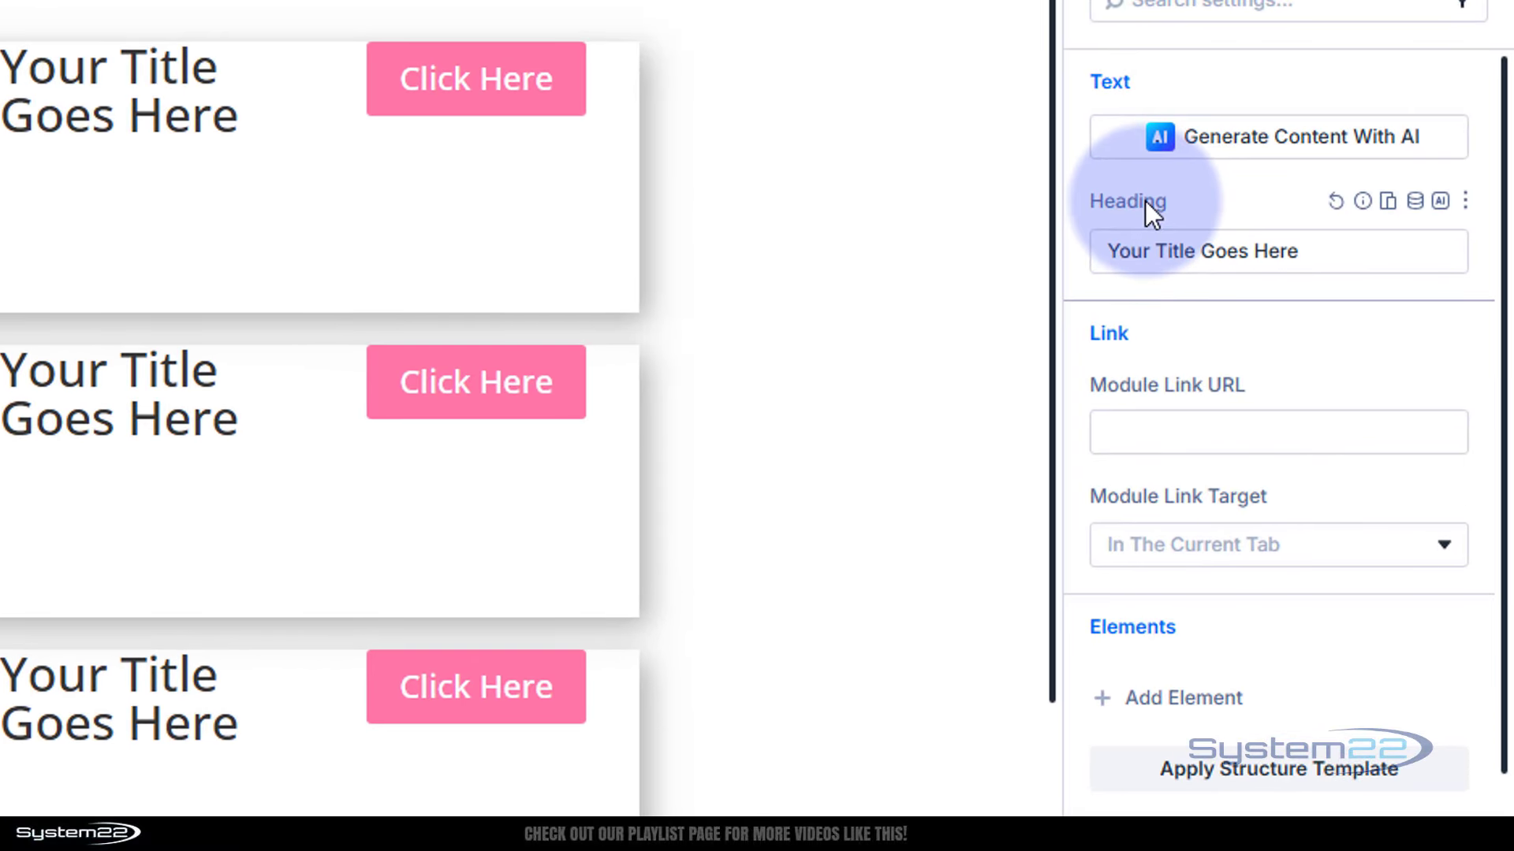
{"action": "left_click", "coordinate": [1430, 203]}
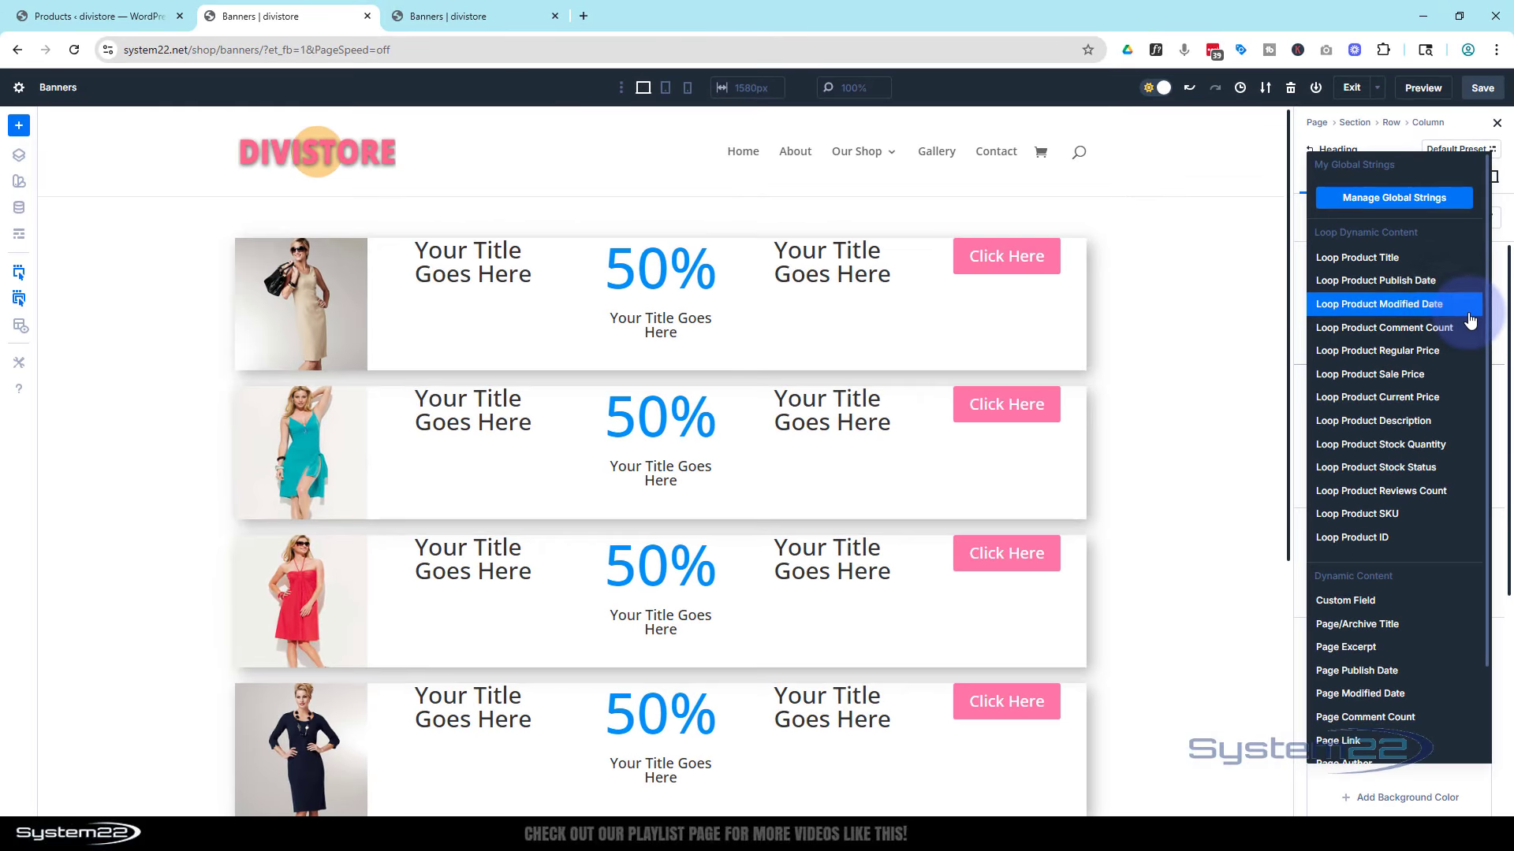
{"action": "left_click", "coordinate": [1360, 257]}
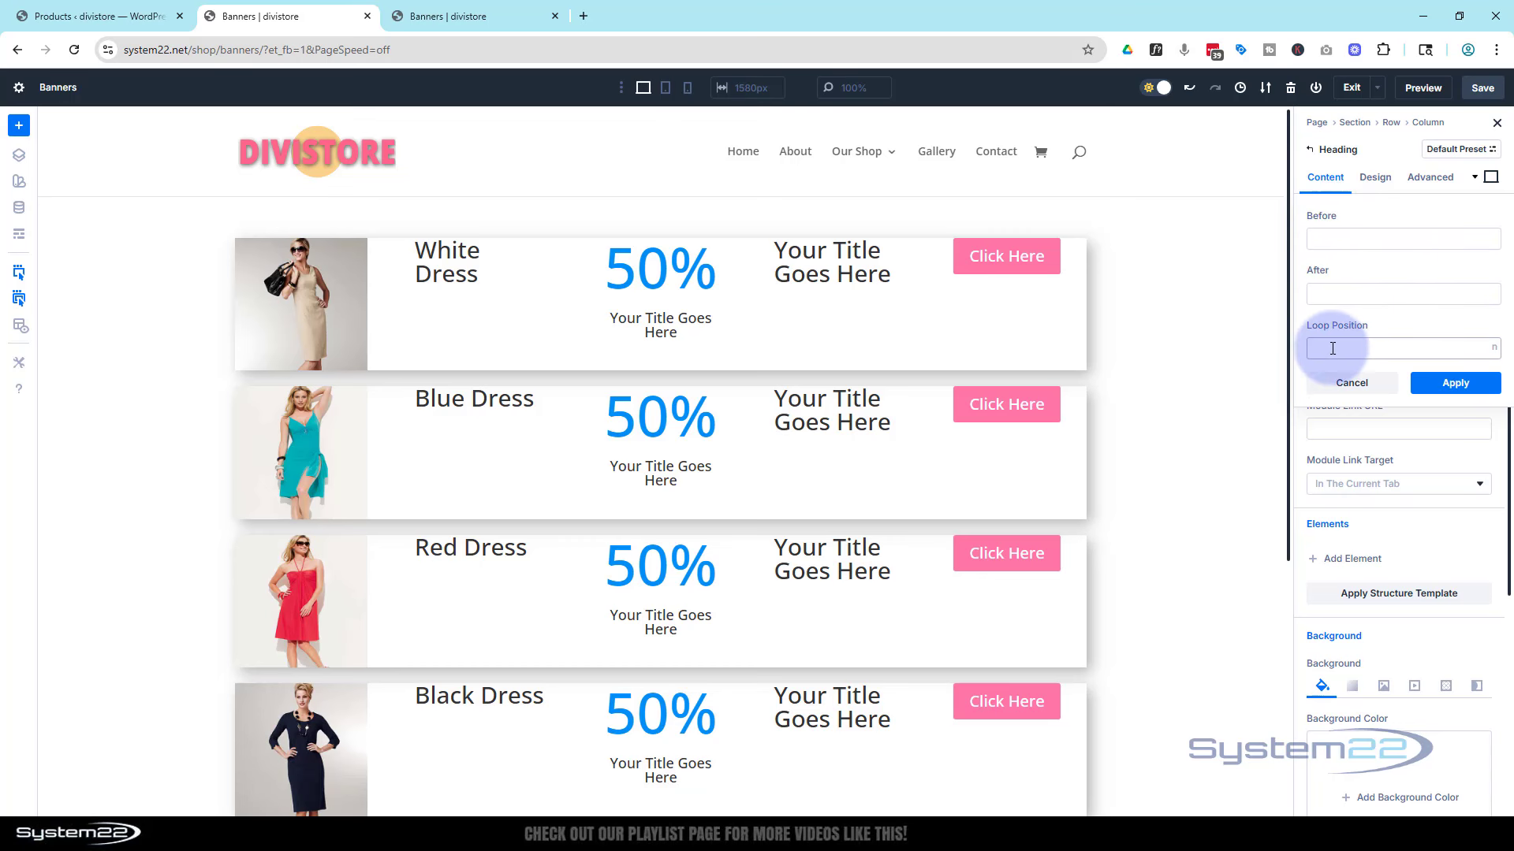
{"action": "left_click", "coordinate": [1455, 382]}
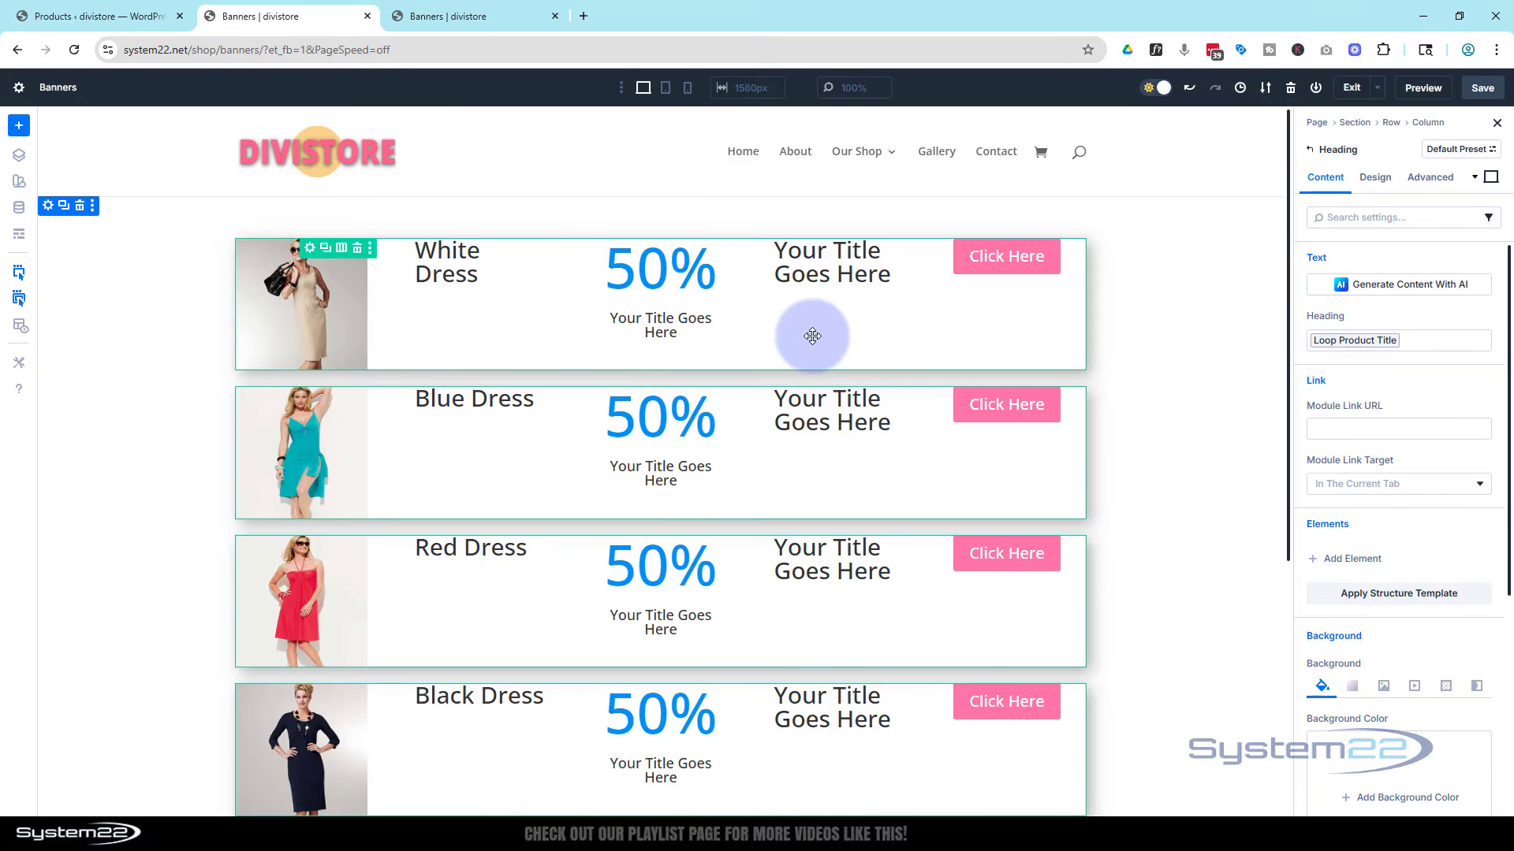
Style the product title heading as H2 in uppercase with a 22 px text size.
{"action": "left_click", "coordinate": [1377, 180]}
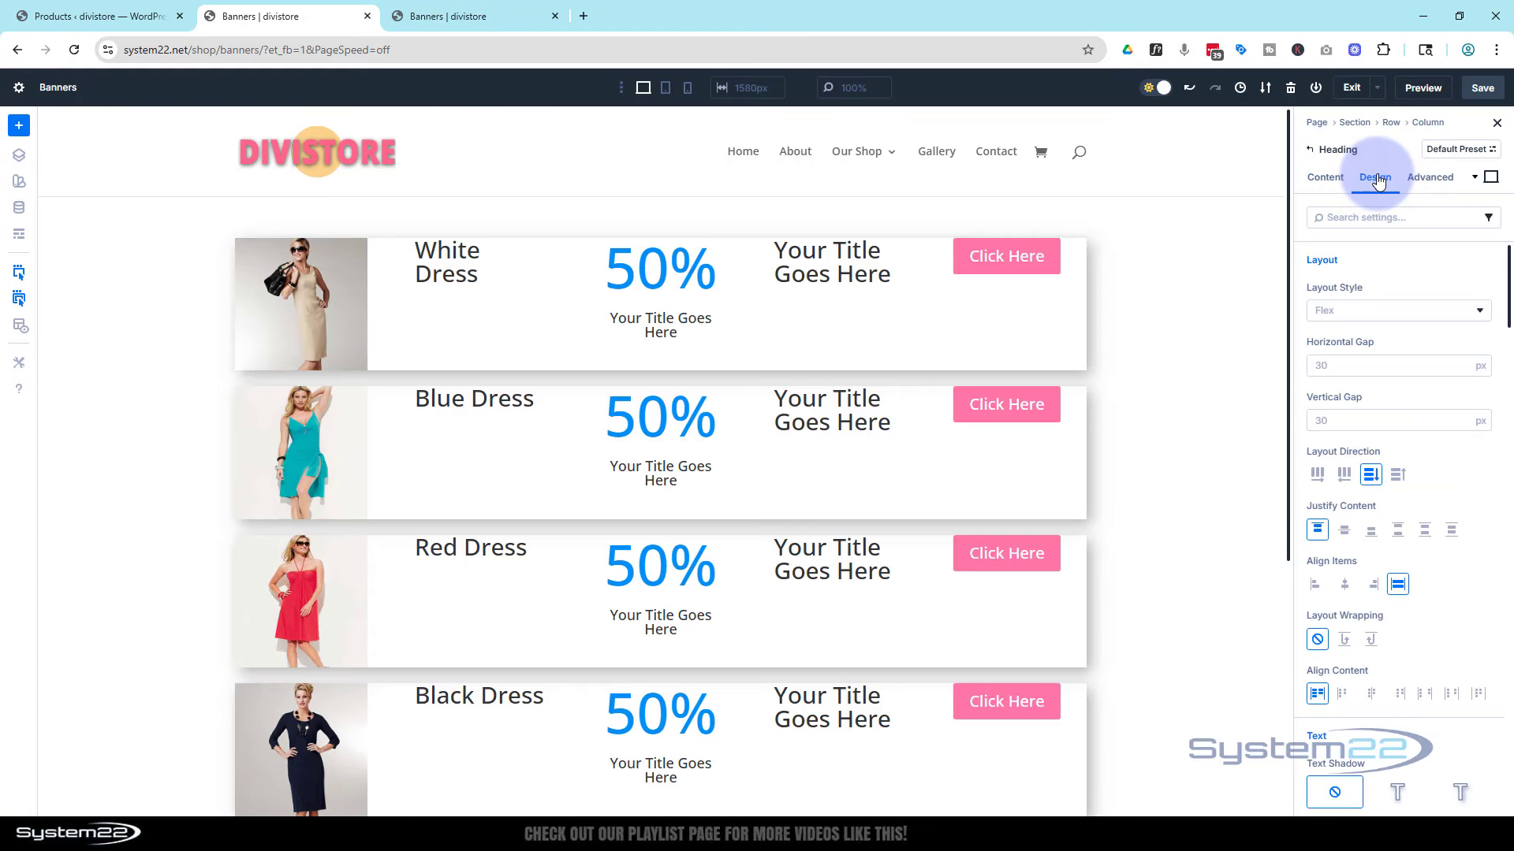
{"action": "scroll", "coordinate": [1428, 330], "scroll_direction": "down", "scroll_amount": 10}
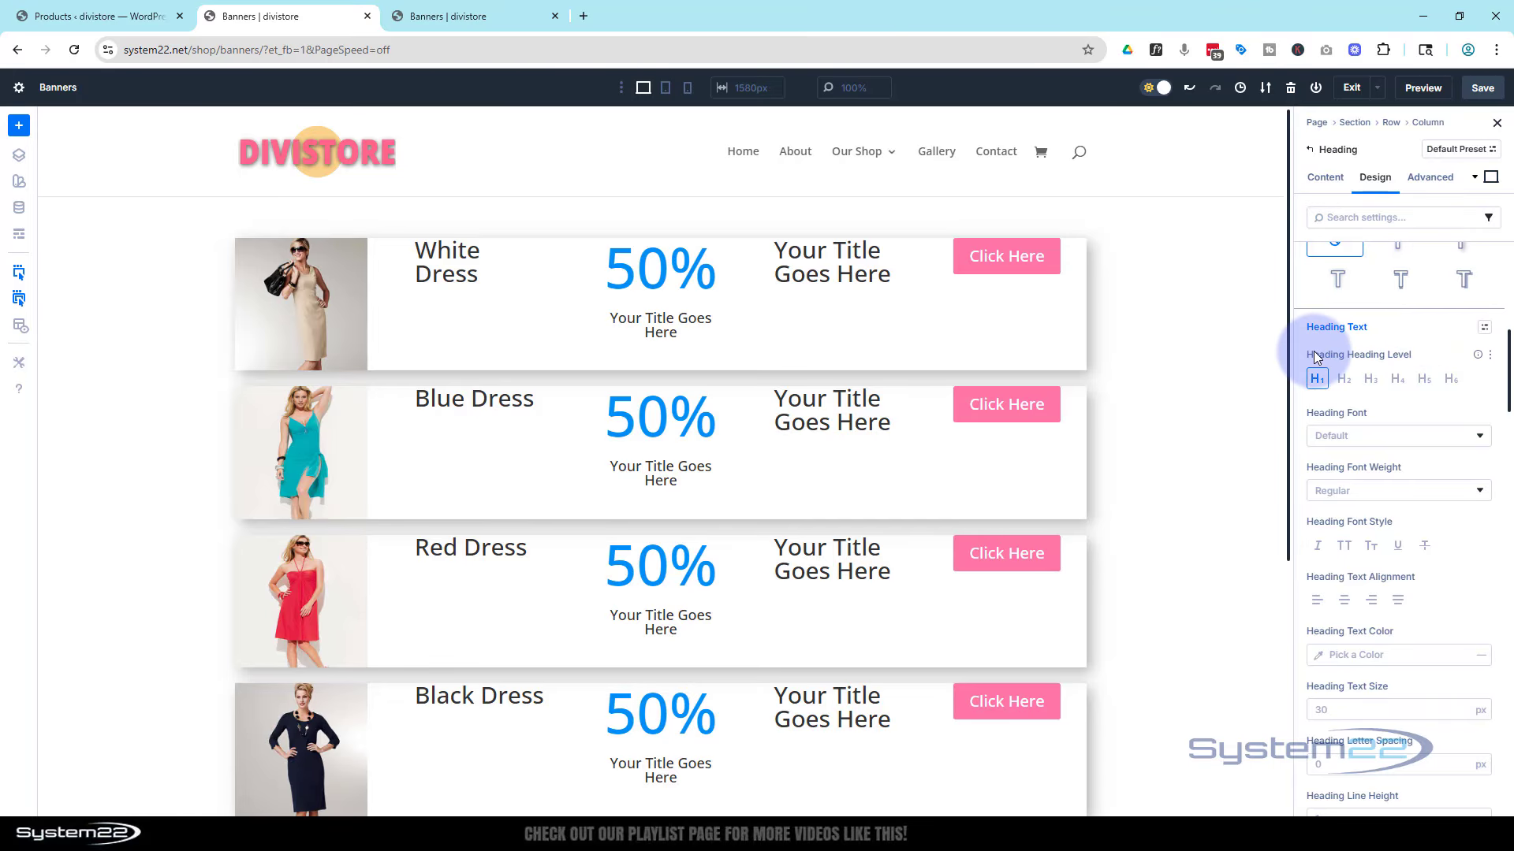
{"action": "left_click", "coordinate": [1344, 380]}
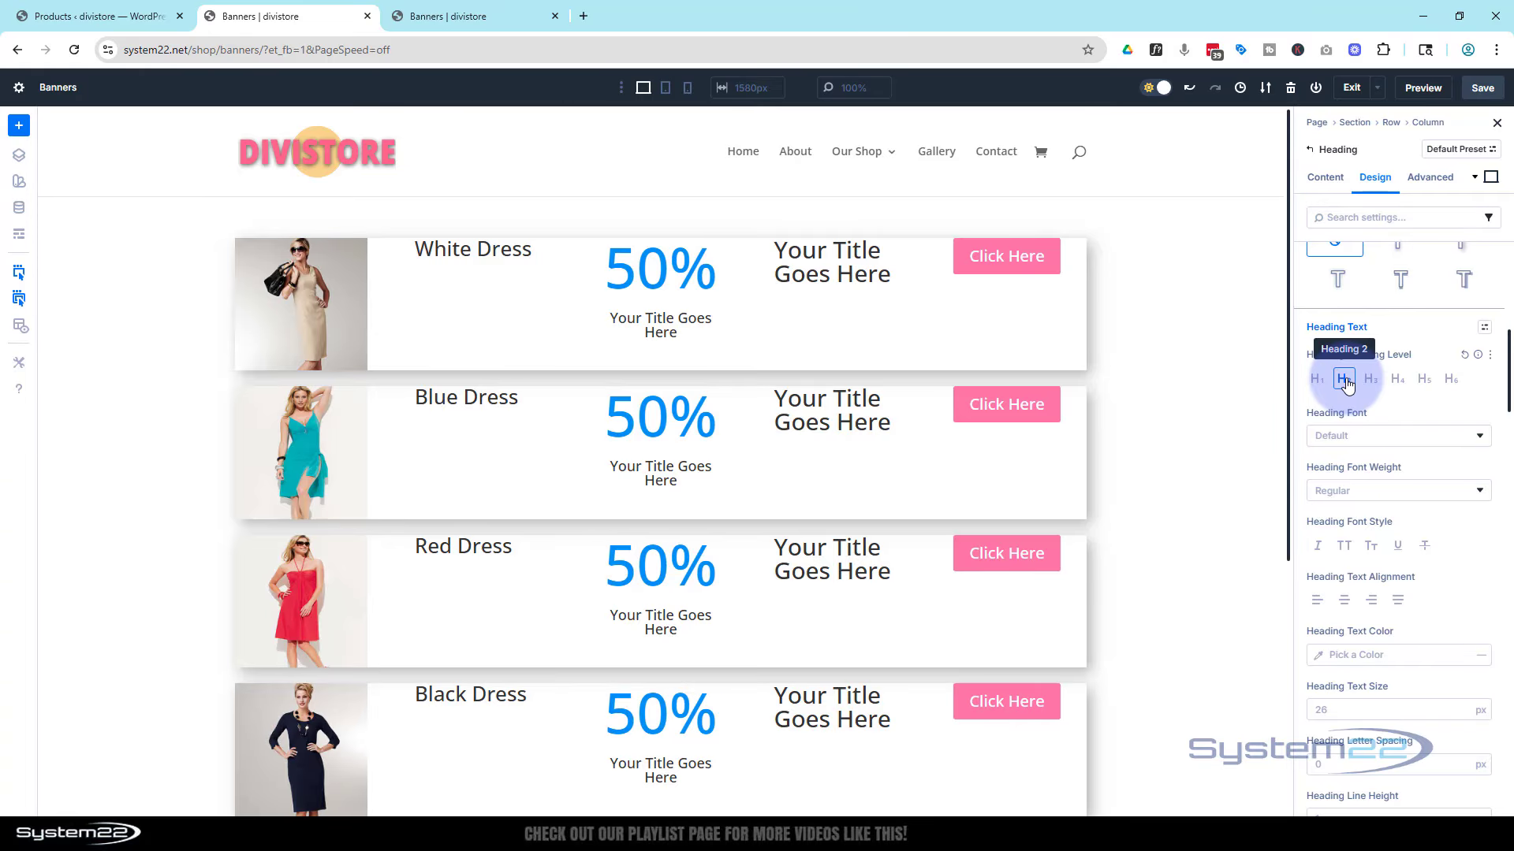
{"action": "scroll", "coordinate": [1347, 383], "scroll_direction": "down", "scroll_amount": 1}
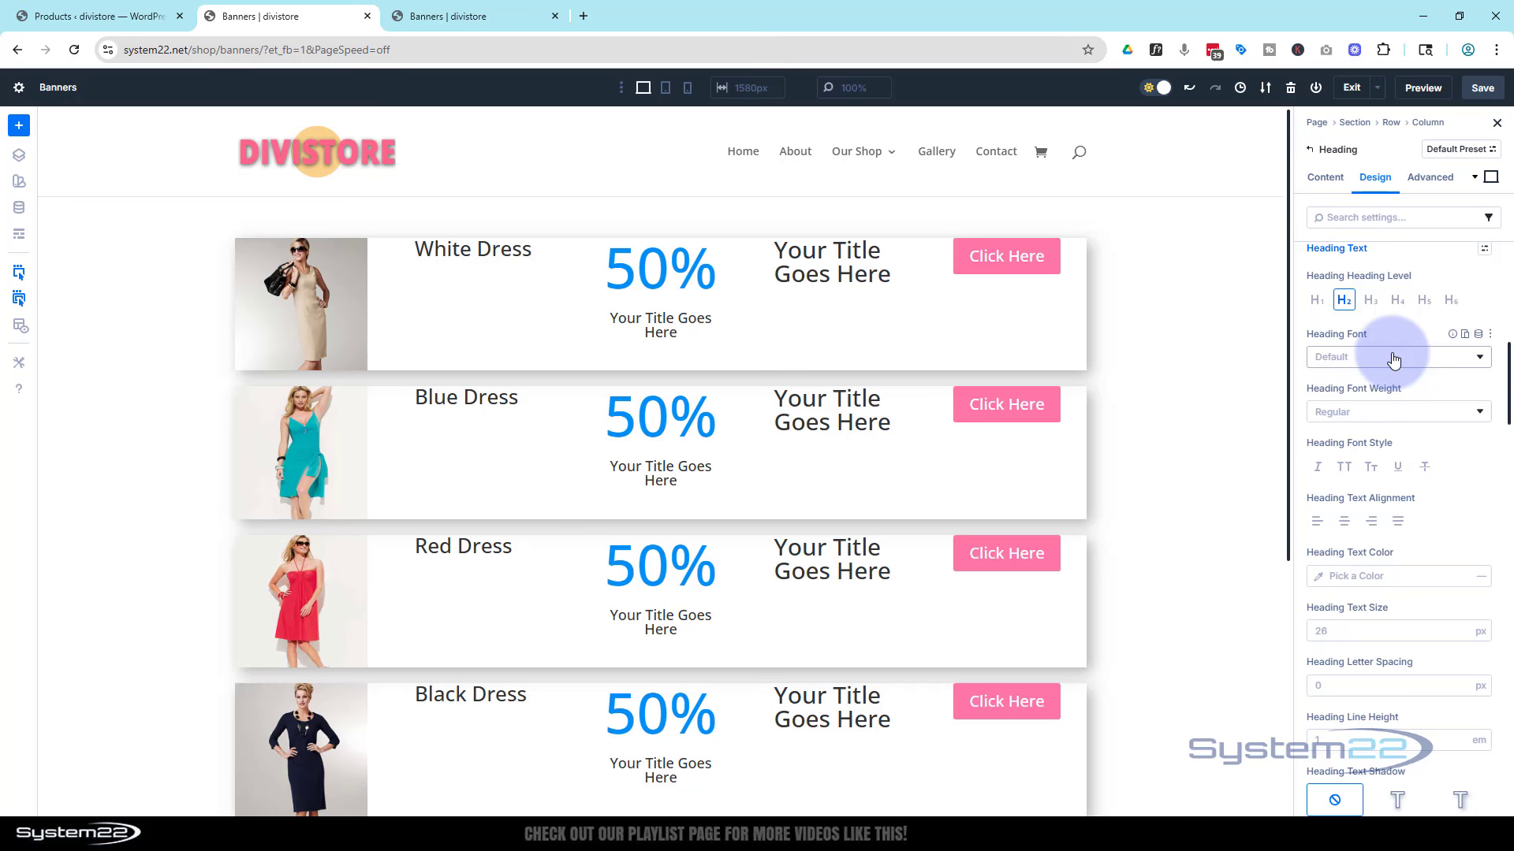
{"action": "left_click", "coordinate": [1346, 468]}
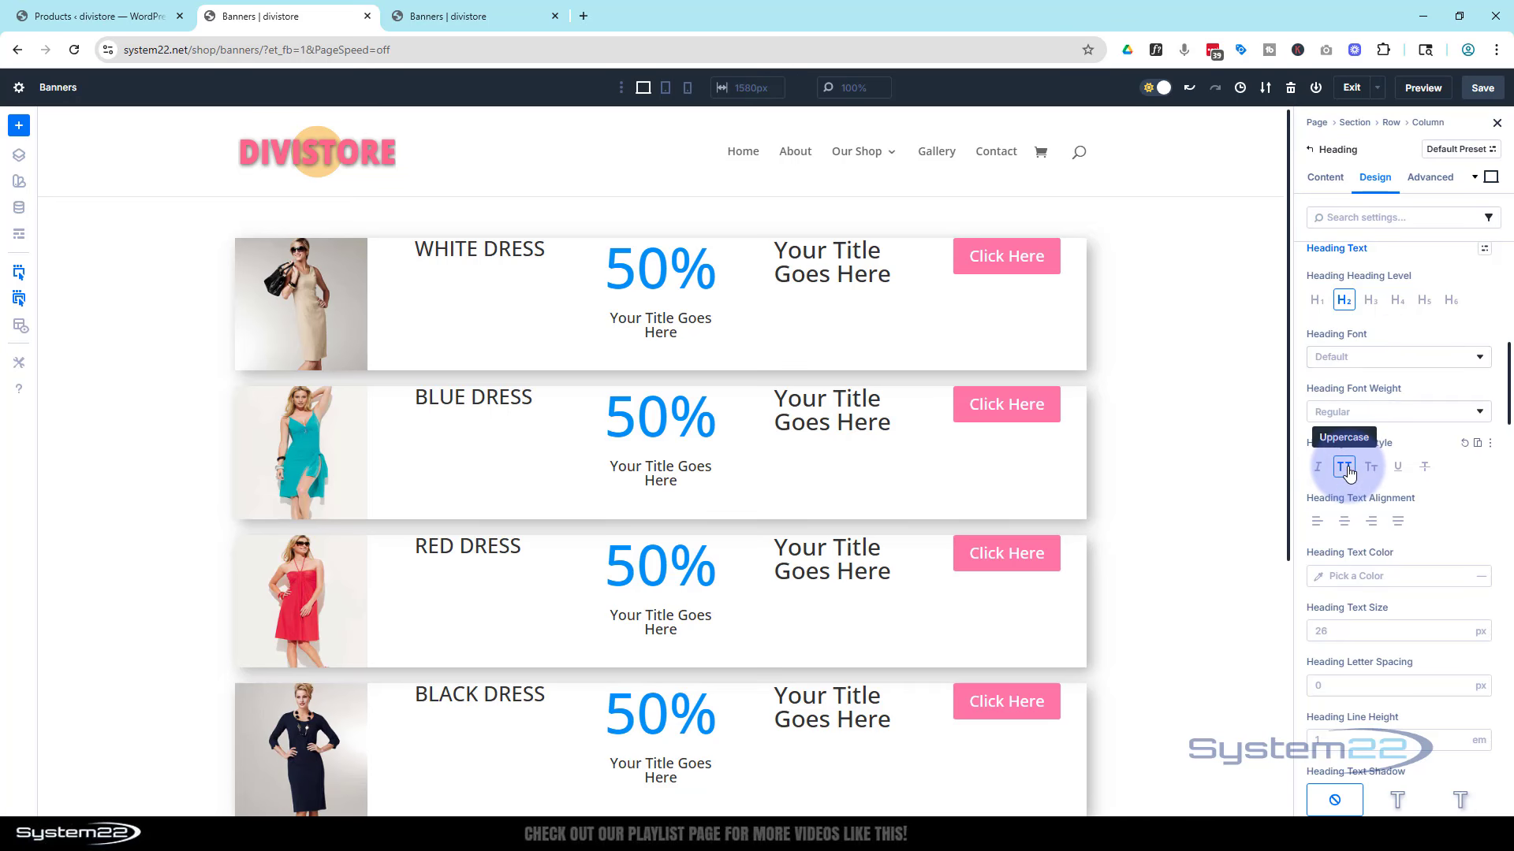
{"action": "left_click", "coordinate": [1324, 629]}
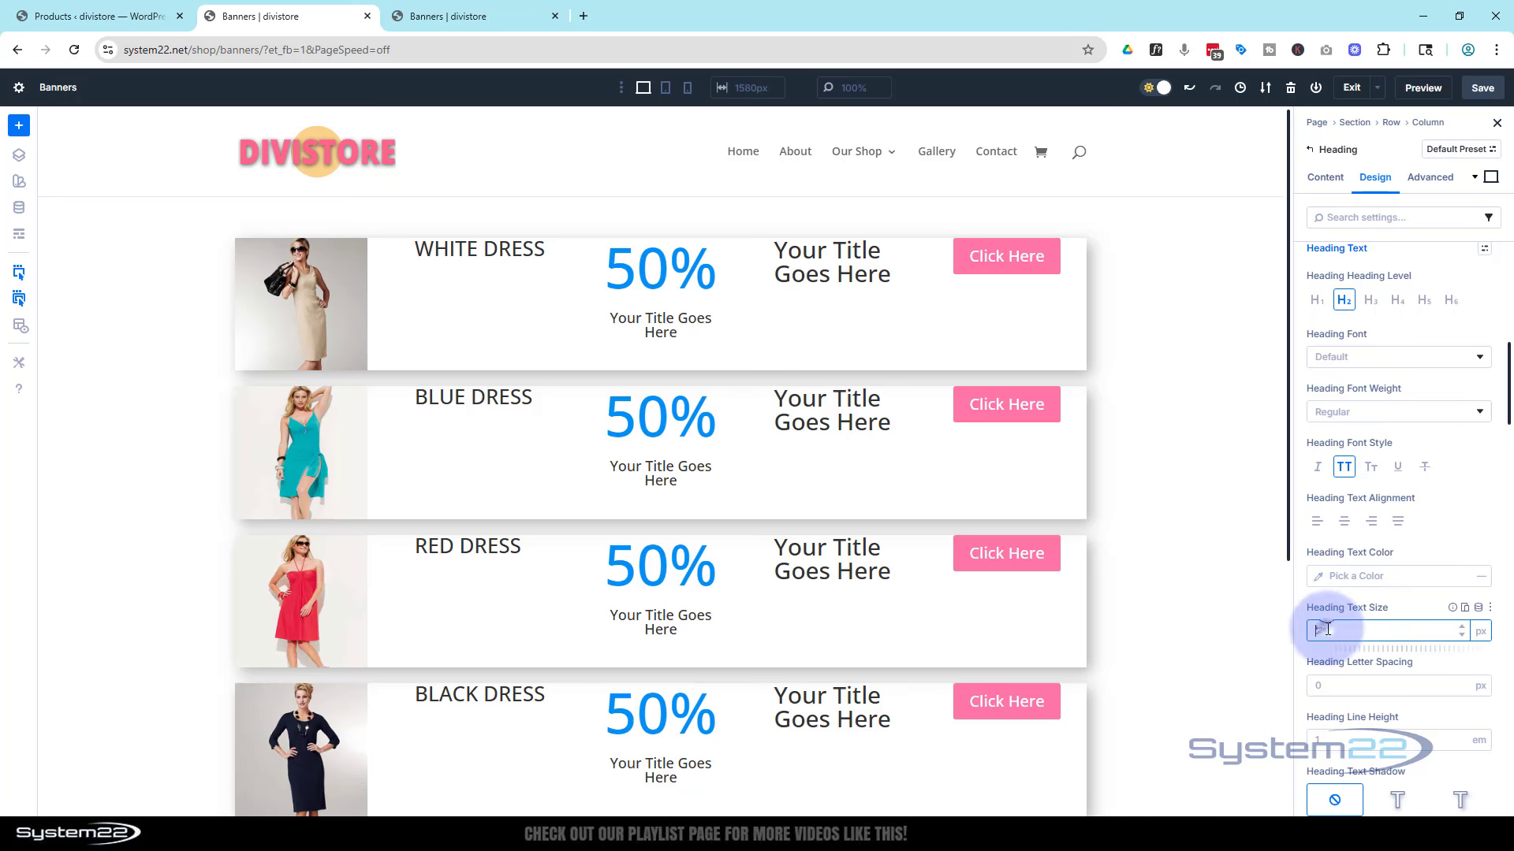
{"action": "type", "text": "22"}
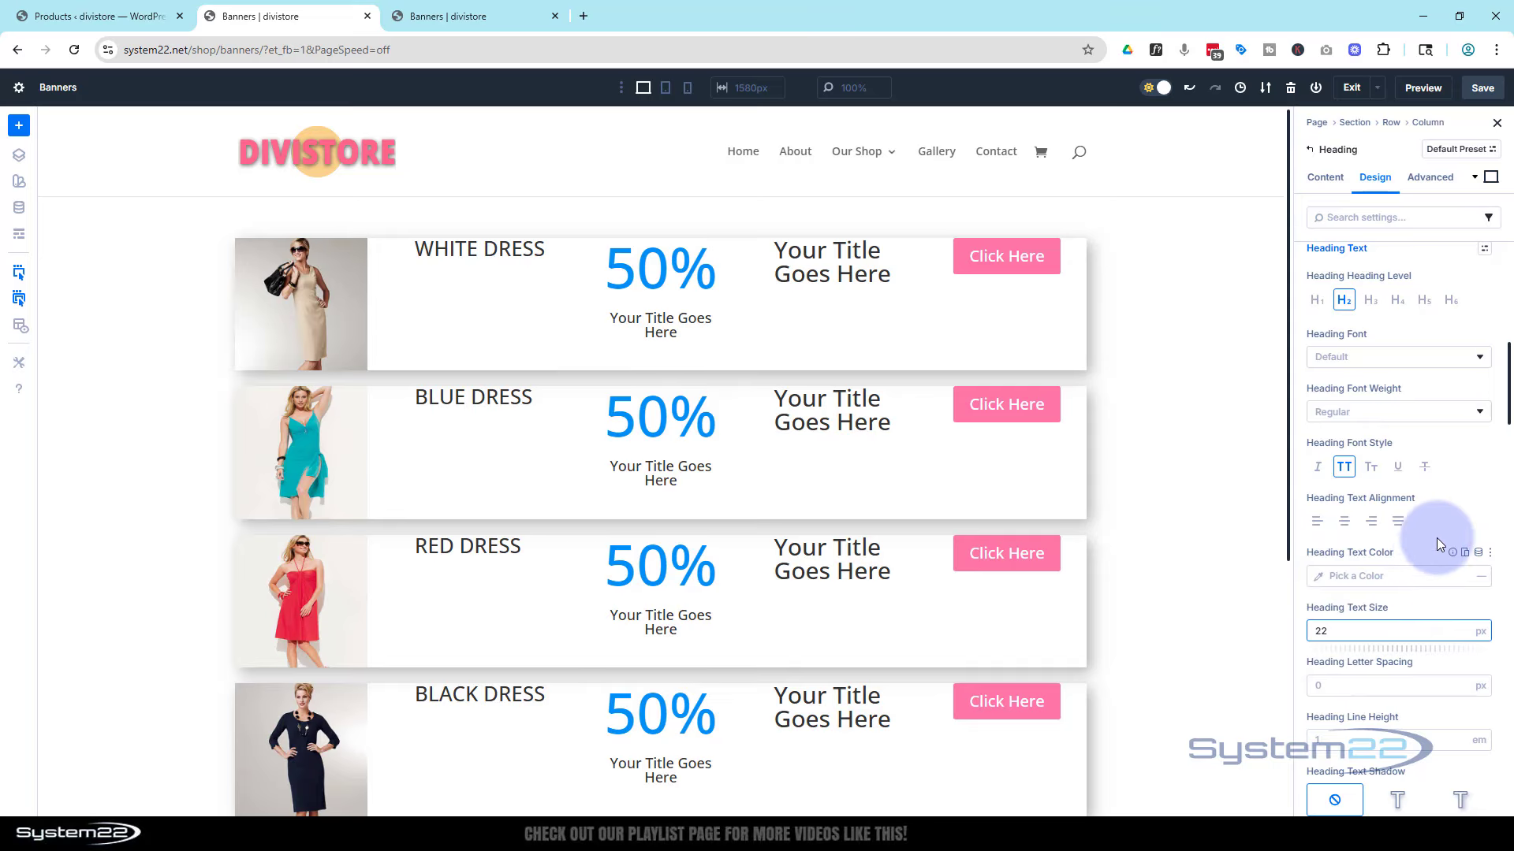
{"action": "left_click", "coordinate": [1413, 604]}
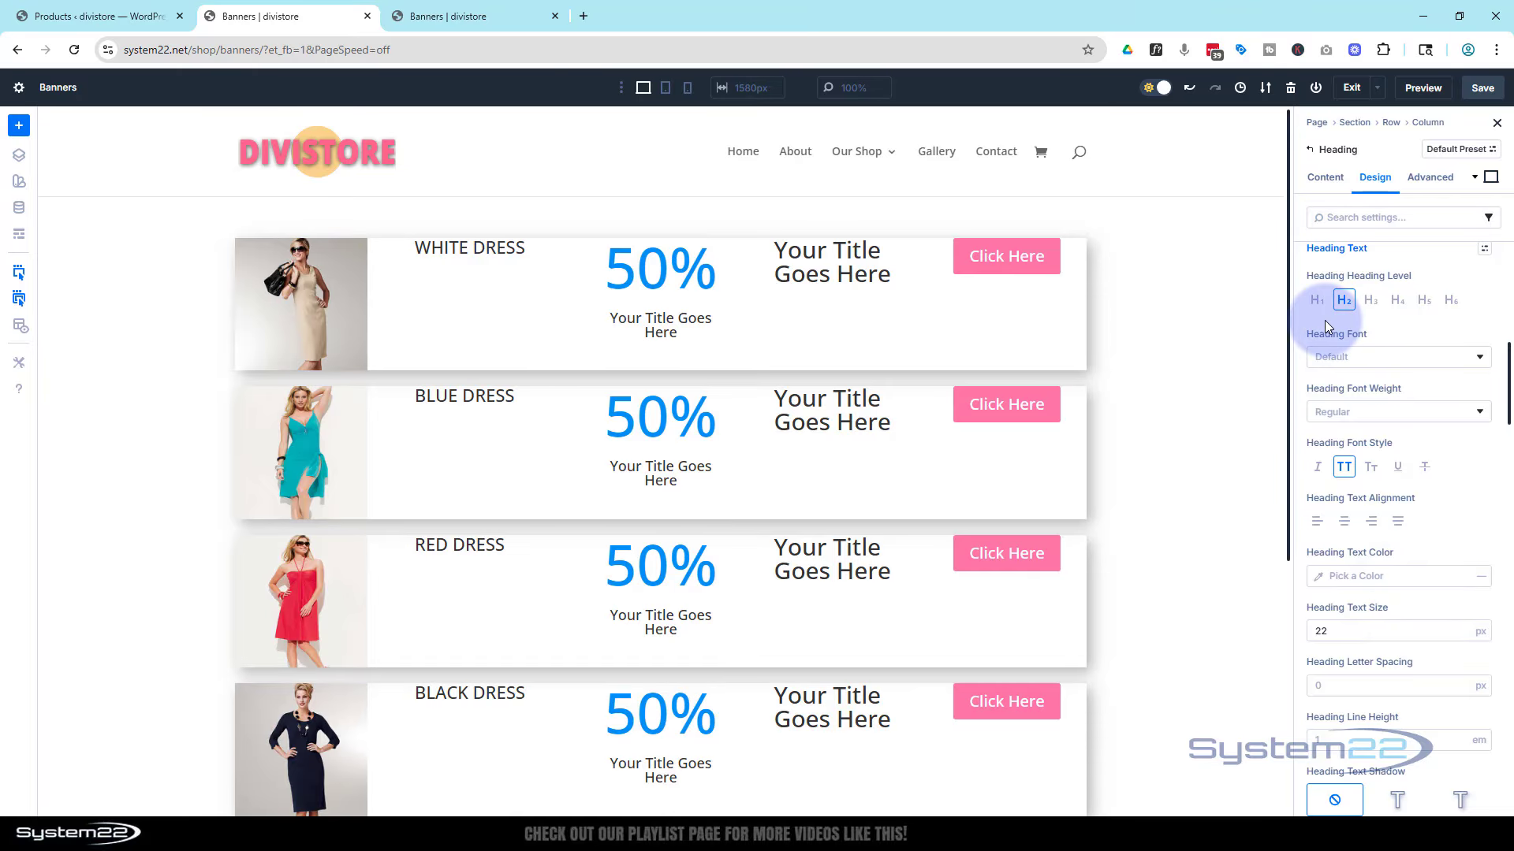
Center the product title vertically by setting its parent column's Justify Content to Center.
{"action": "left_click", "coordinate": [1313, 217]}
{"action": "left_click", "coordinate": [1328, 152]}
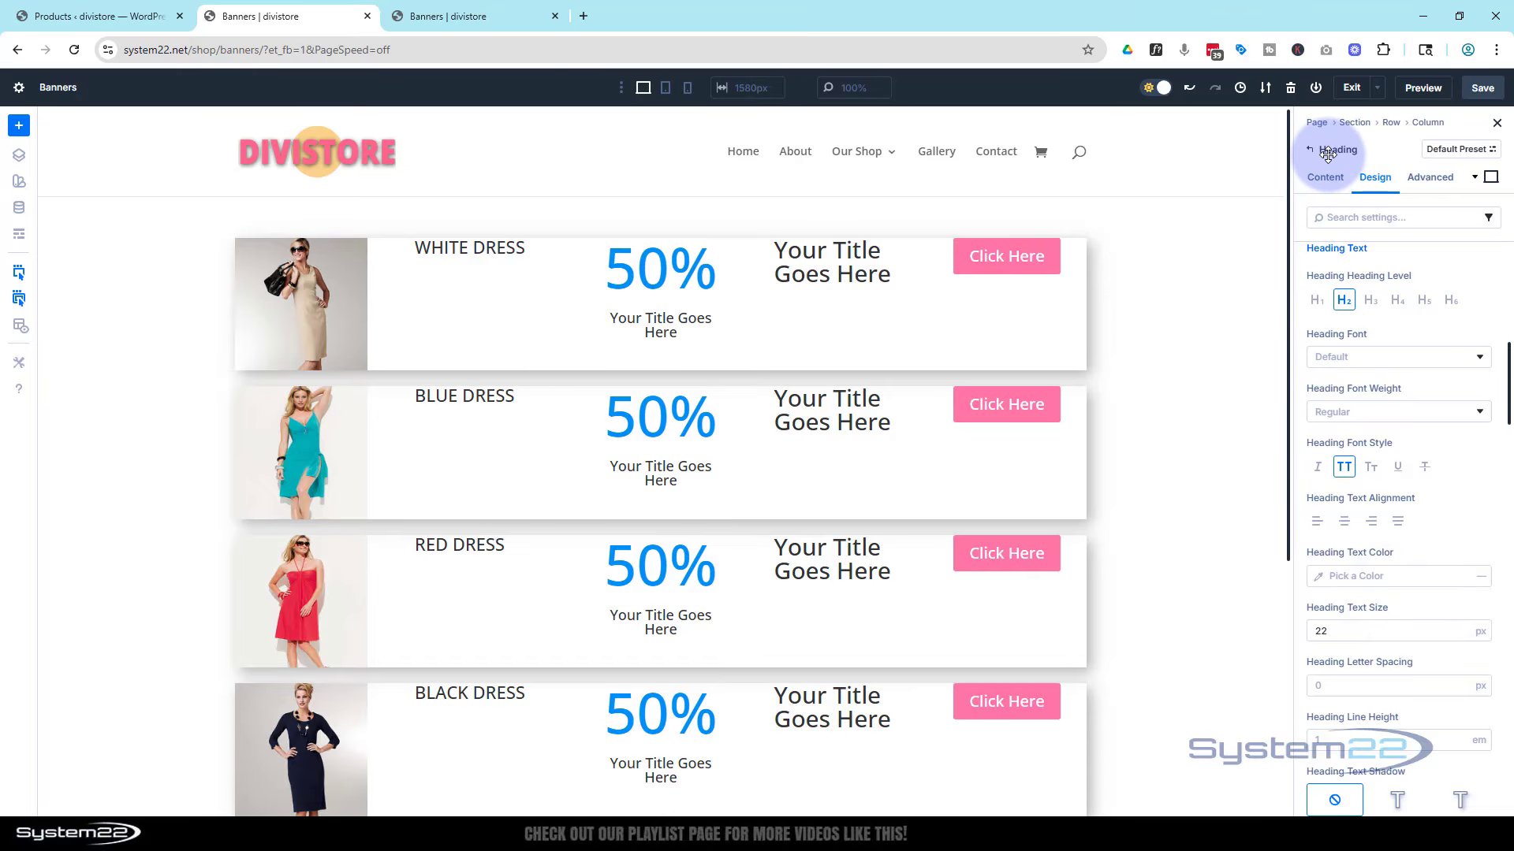
{"action": "left_click", "coordinate": [1333, 164]}
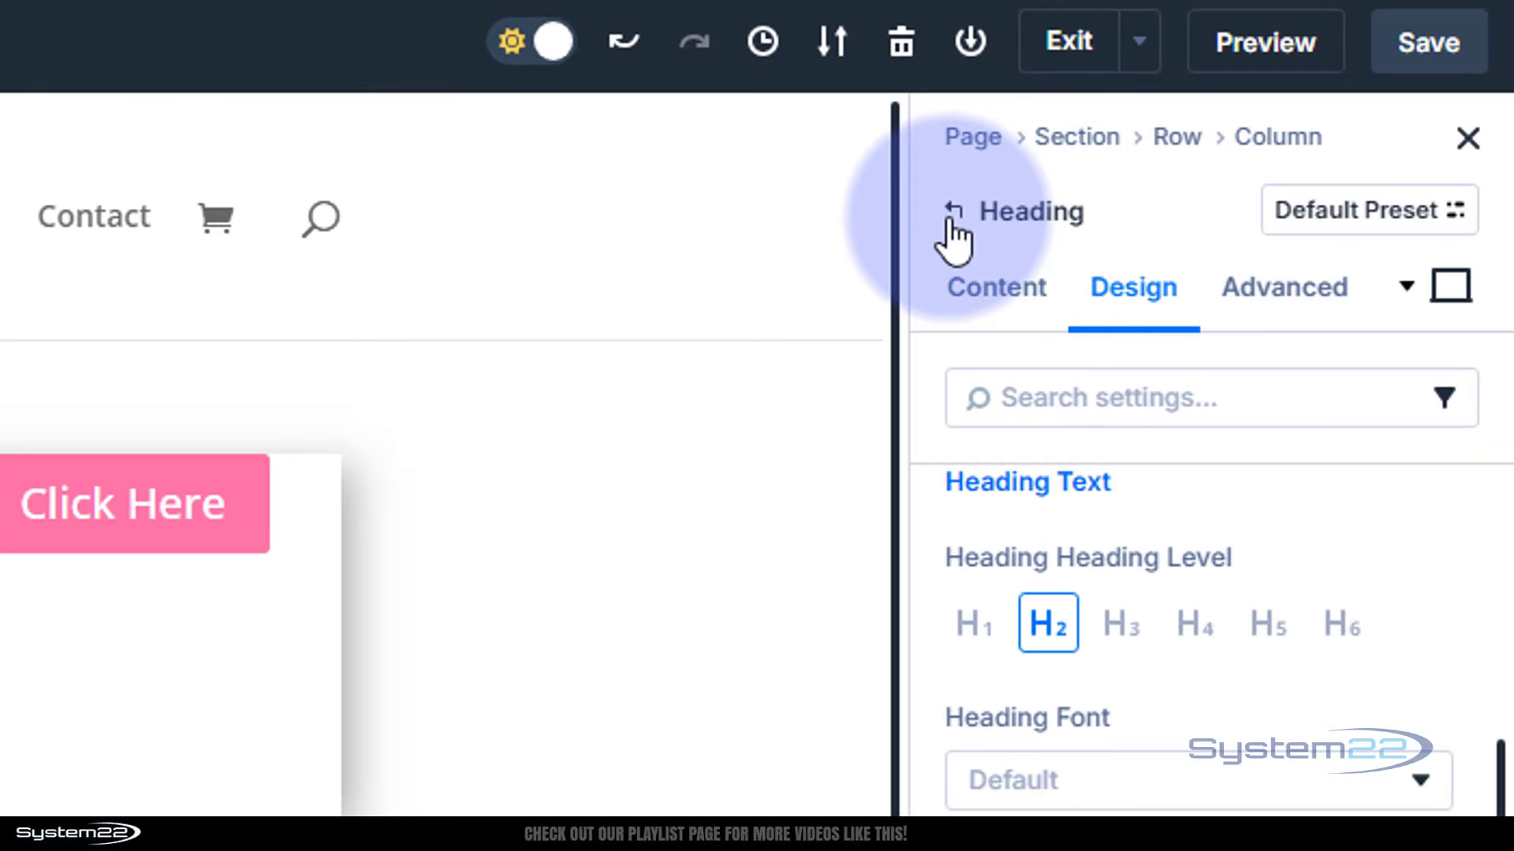
{"action": "left_click", "coordinate": [1272, 147]}
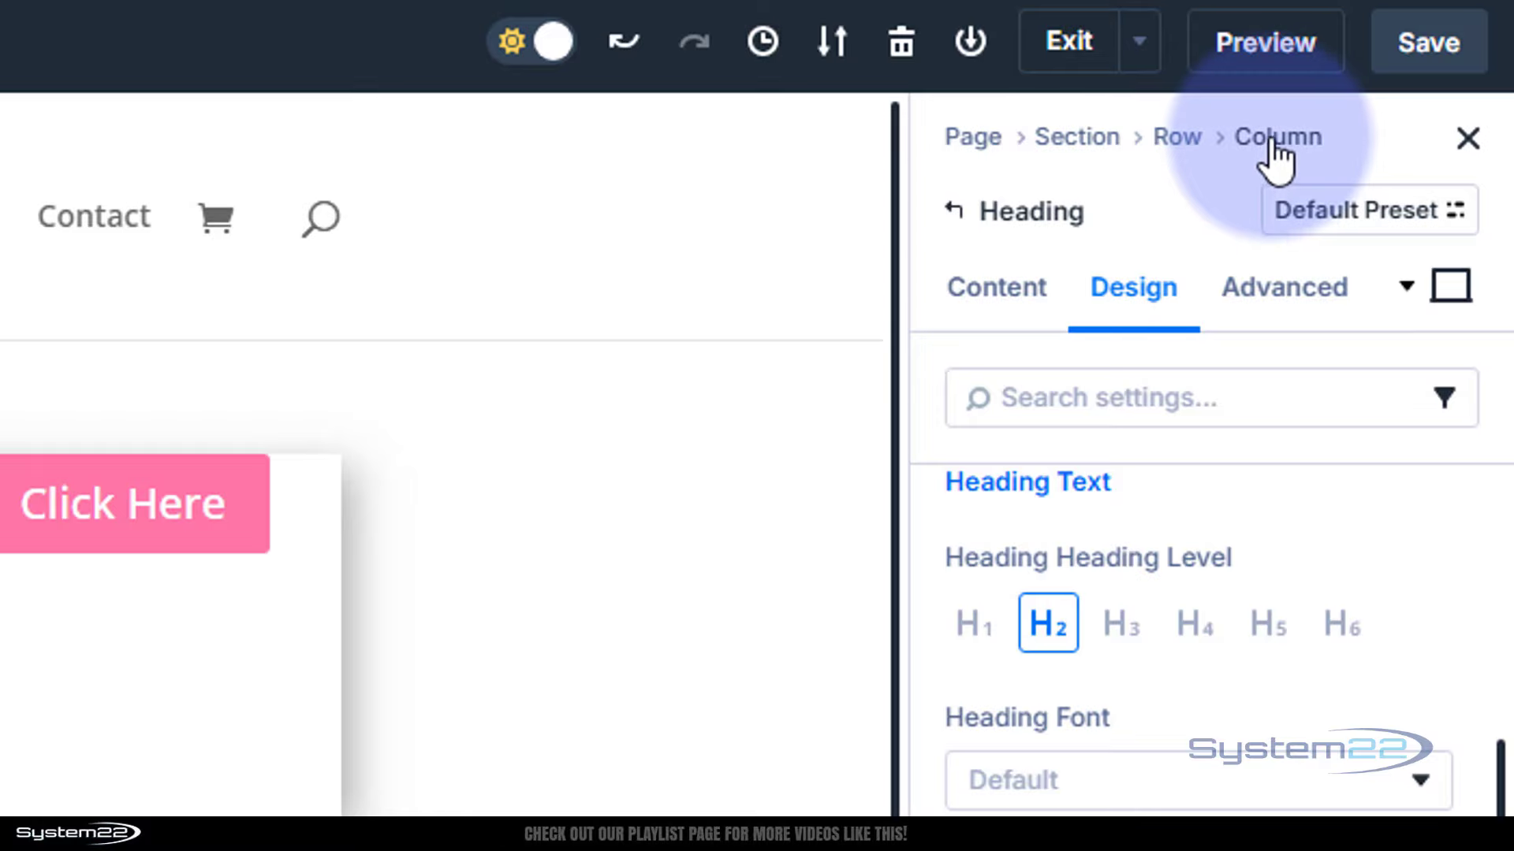
{"action": "left_click", "coordinate": [956, 220]}
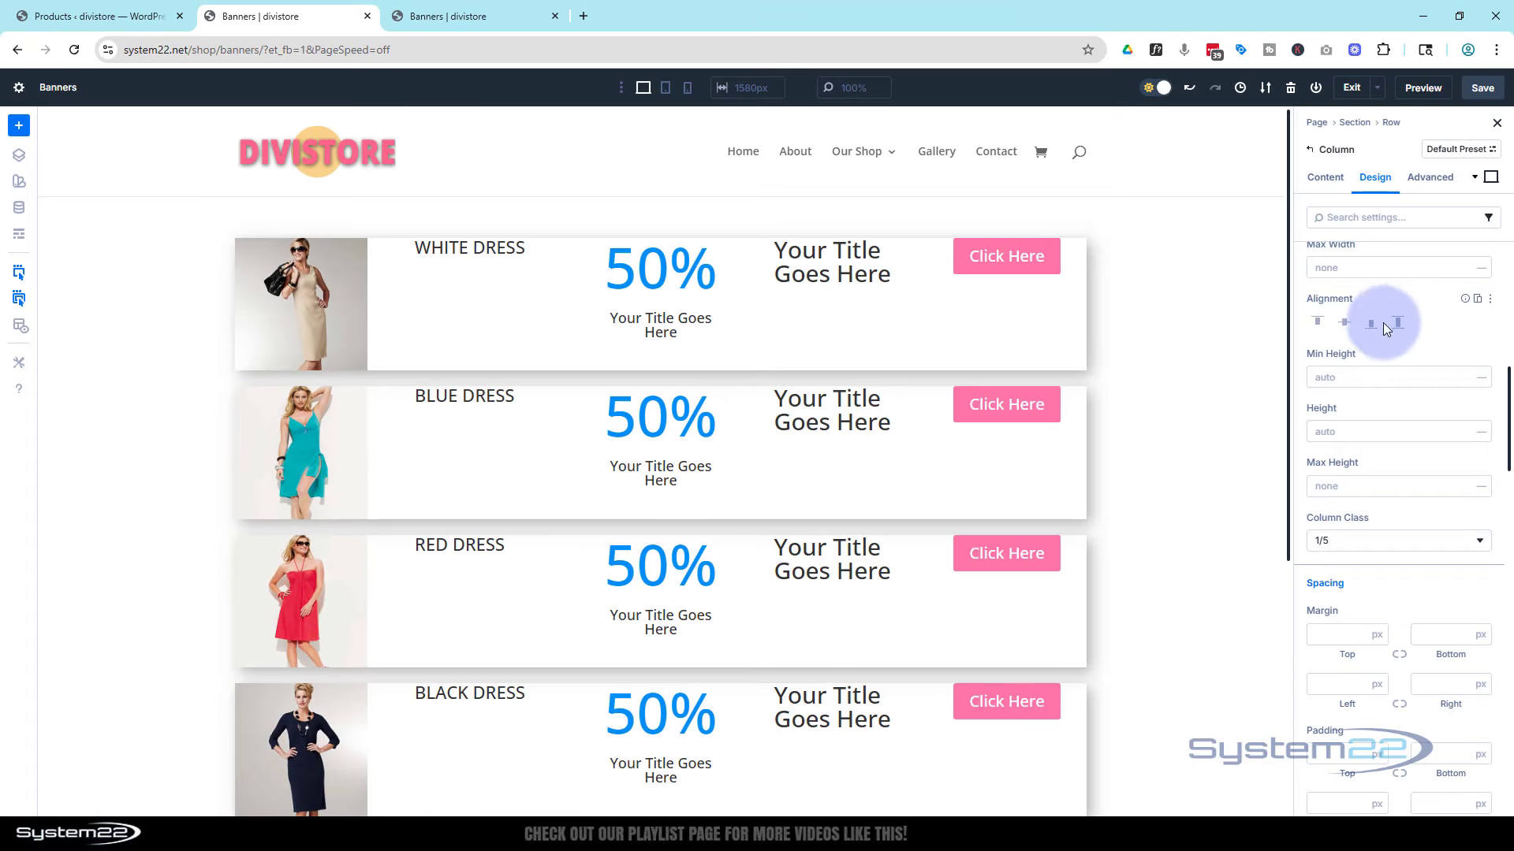
{"action": "scroll", "coordinate": [1383, 327], "scroll_direction": "up", "scroll_amount": 6}
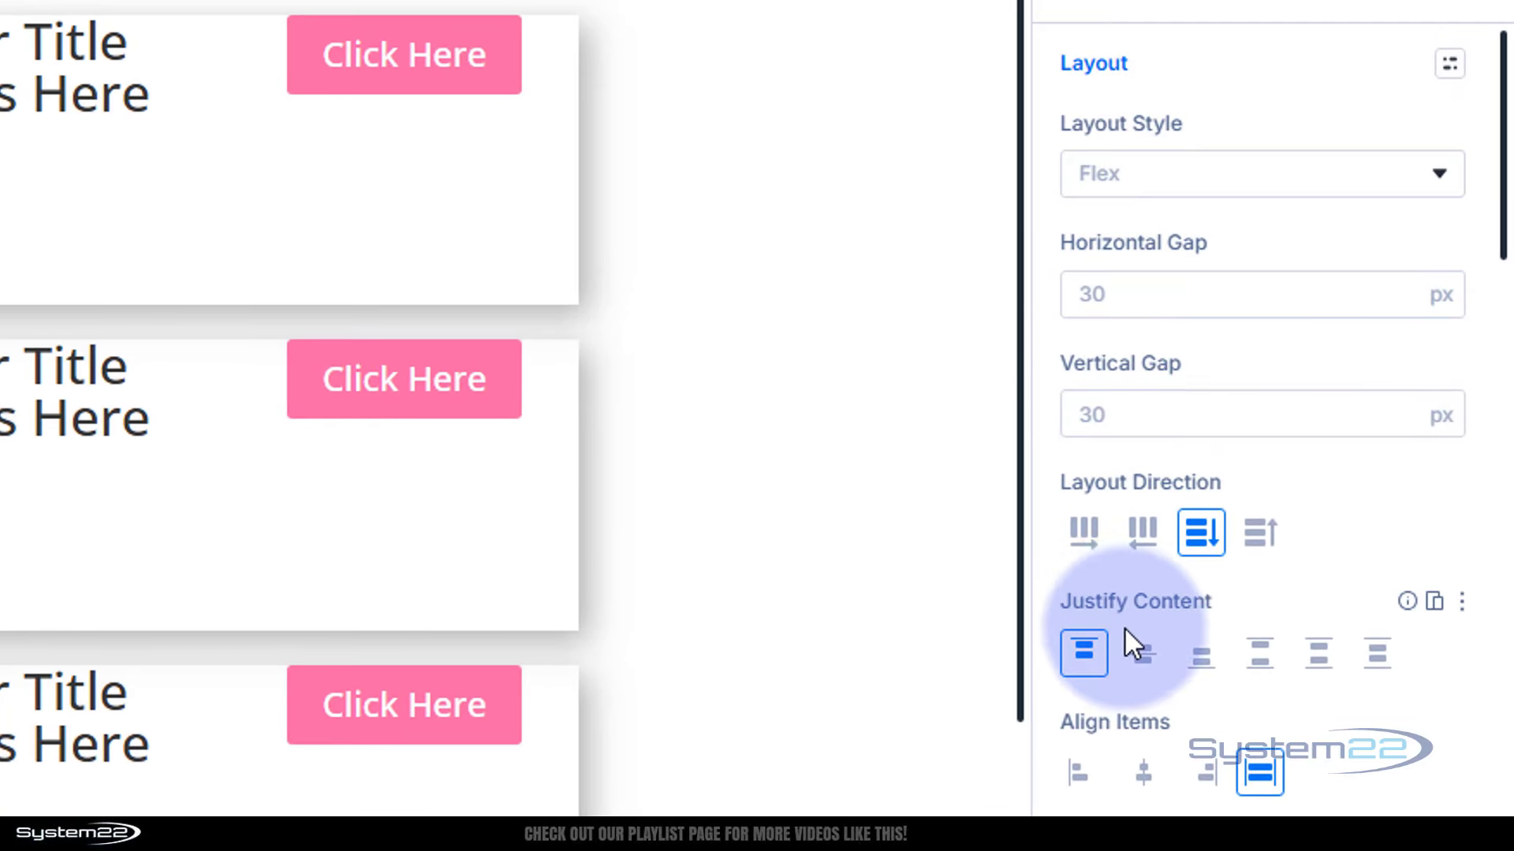
{"action": "left_click", "coordinate": [1142, 651]}
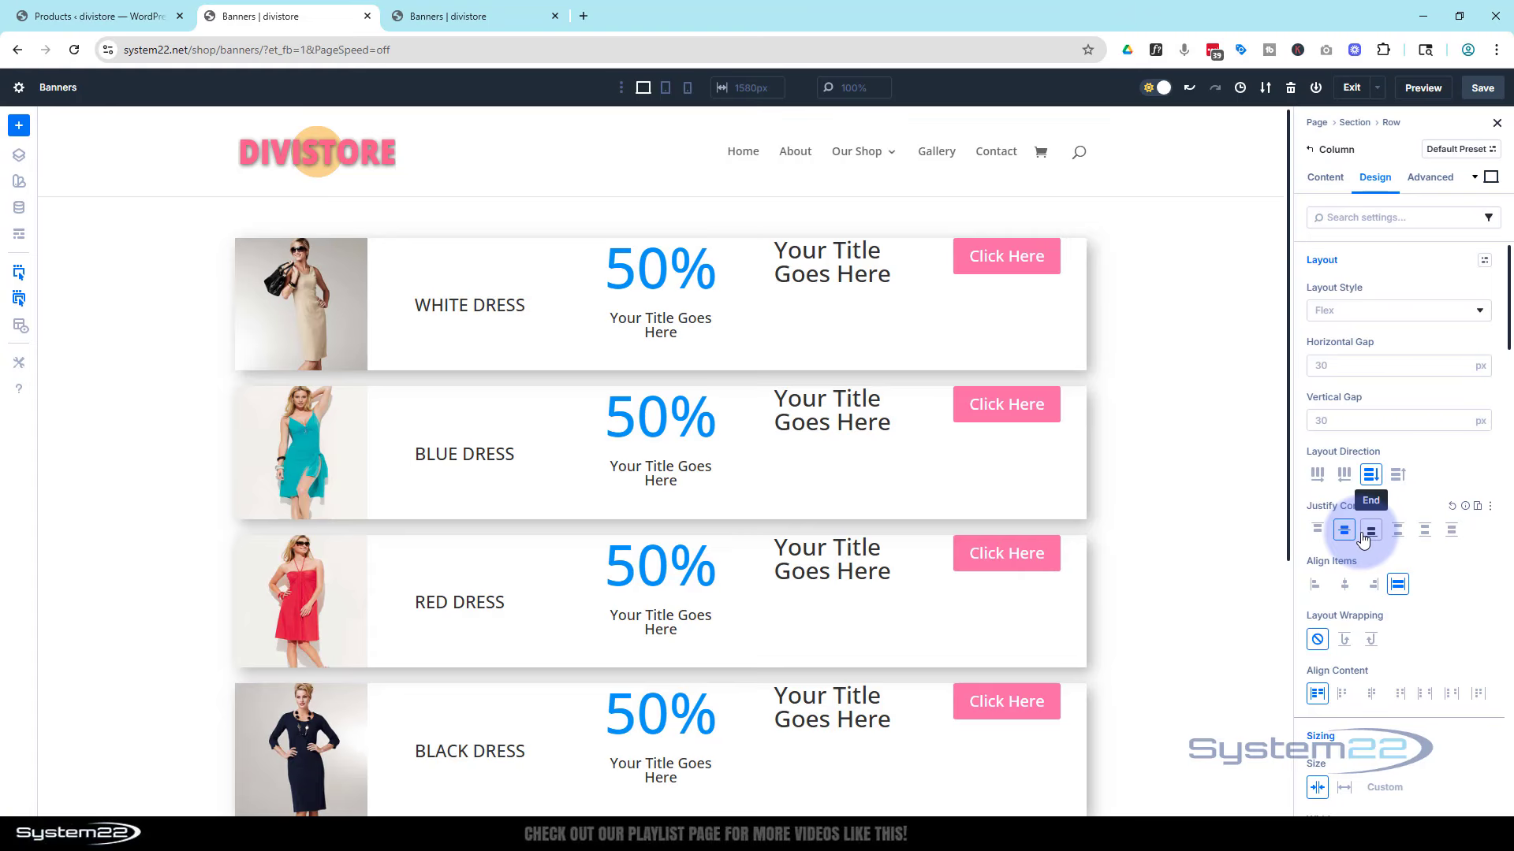
Add a right border 1 px wide to the product title column.
{"action": "scroll", "coordinate": [1363, 538], "scroll_direction": "down", "scroll_amount": 7}
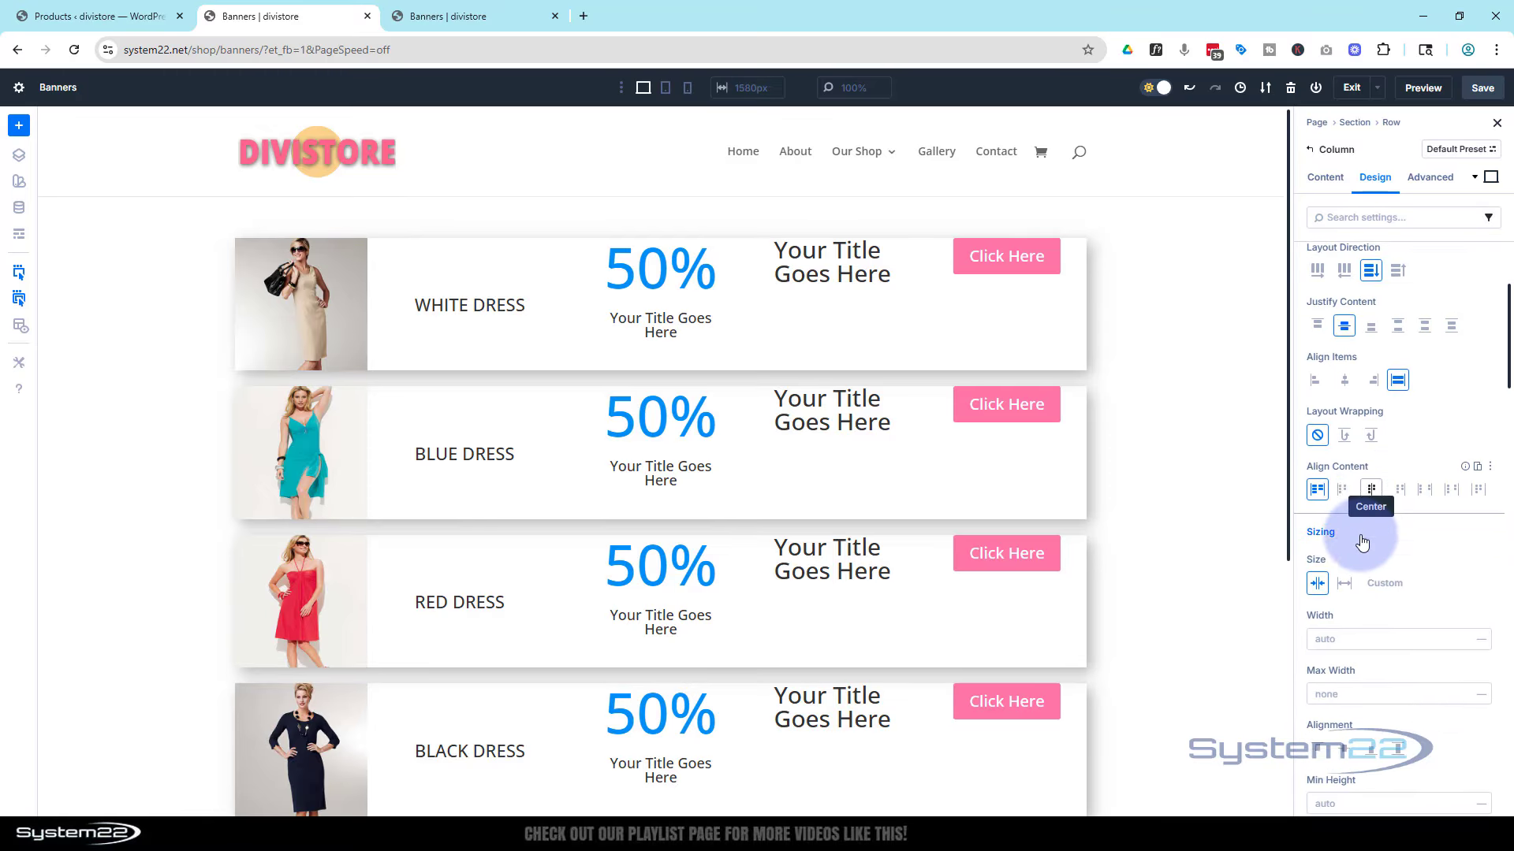
{"action": "scroll", "coordinate": [1363, 541], "scroll_direction": "down", "scroll_amount": 5}
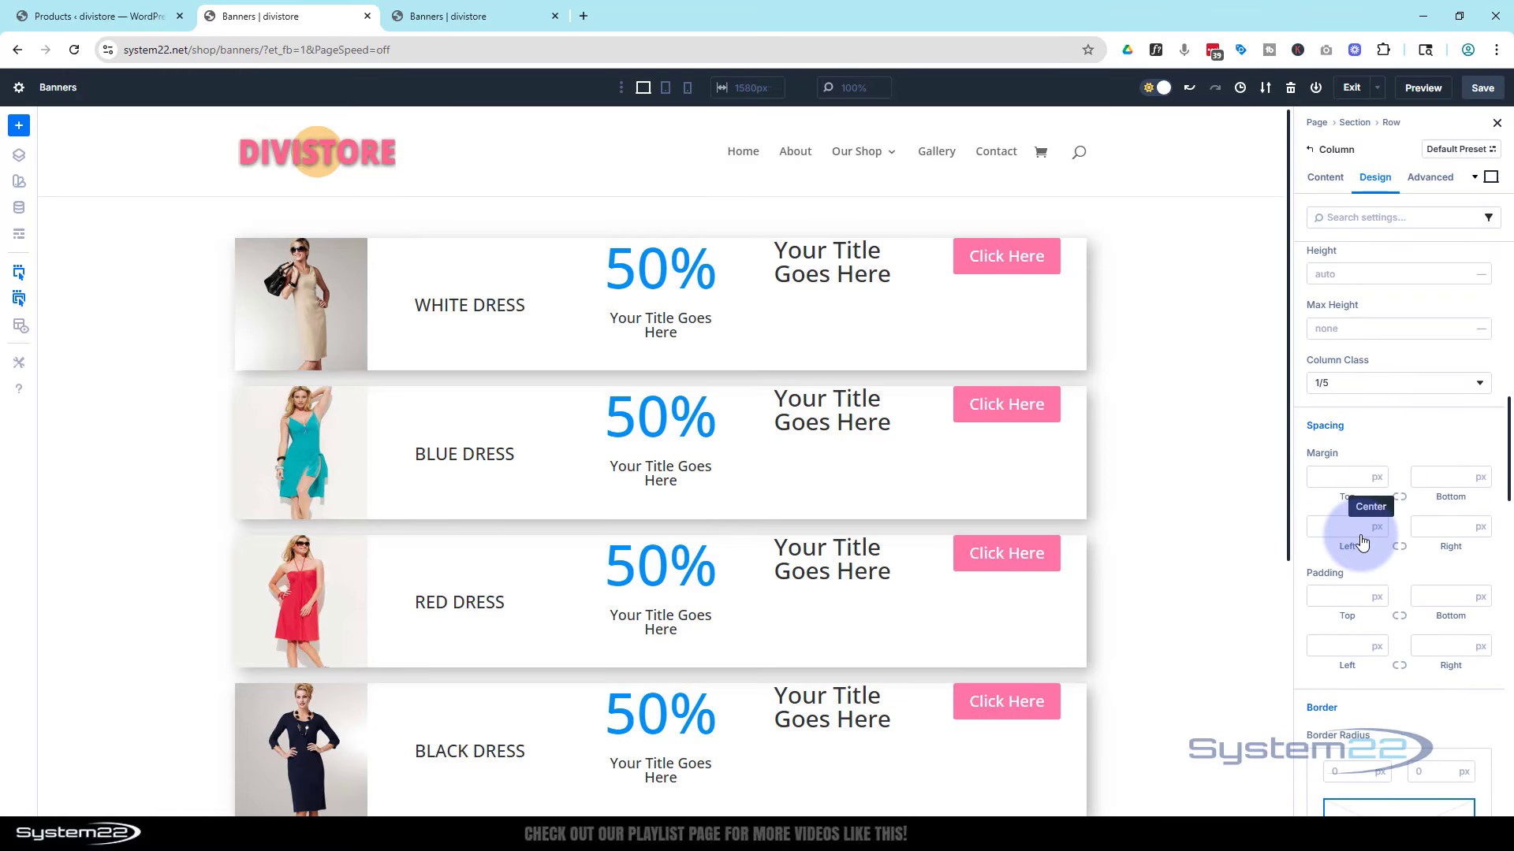
{"action": "scroll", "coordinate": [1360, 534], "scroll_direction": "down", "scroll_amount": 5}
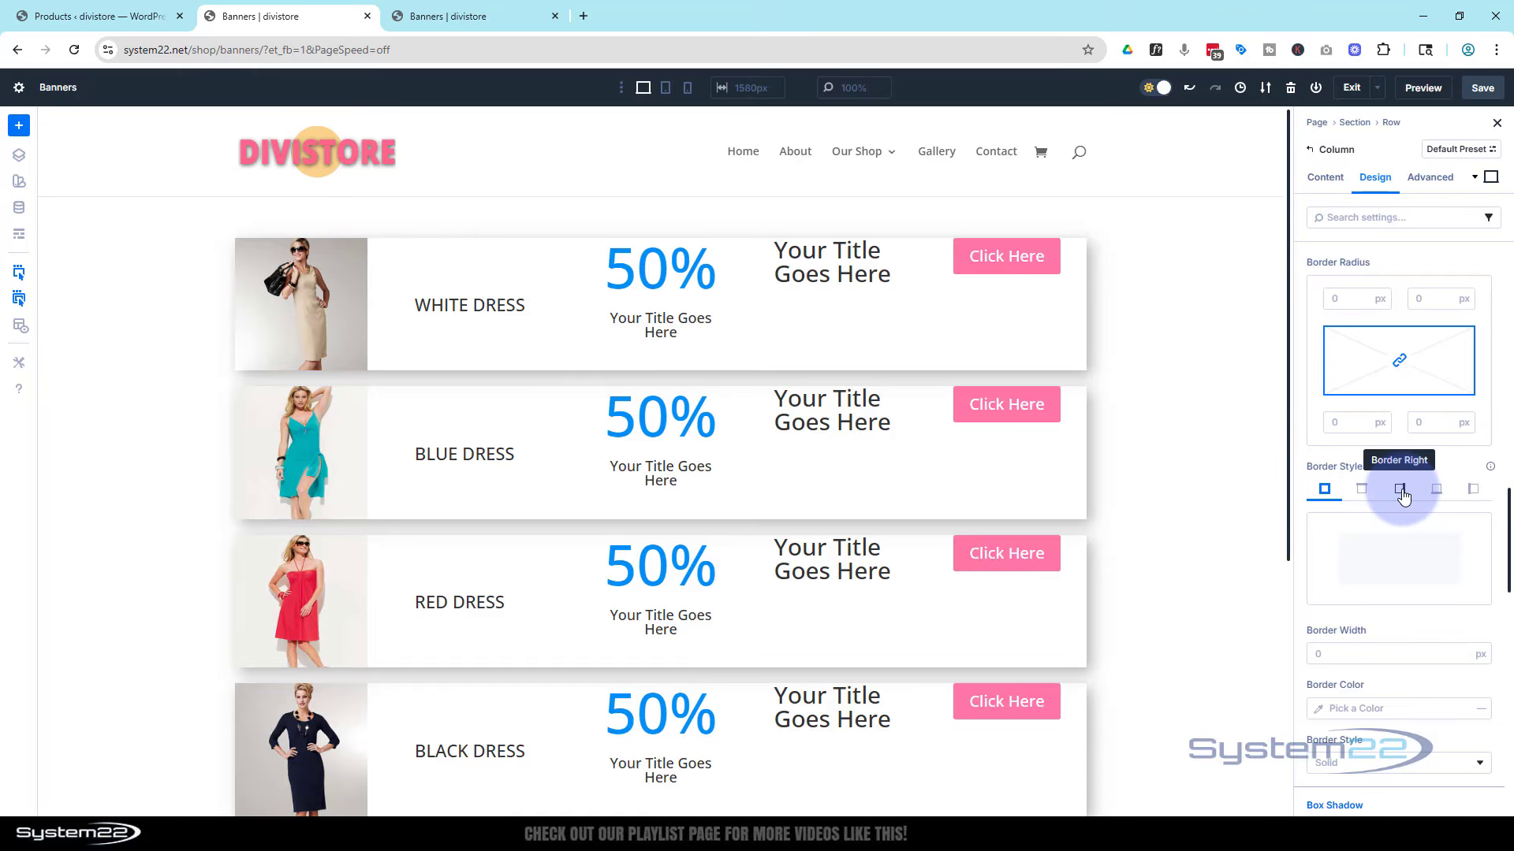
{"action": "left_click", "coordinate": [1400, 495]}
{"action": "scroll", "coordinate": [1407, 541], "scroll_direction": "down", "scroll_amount": 1}
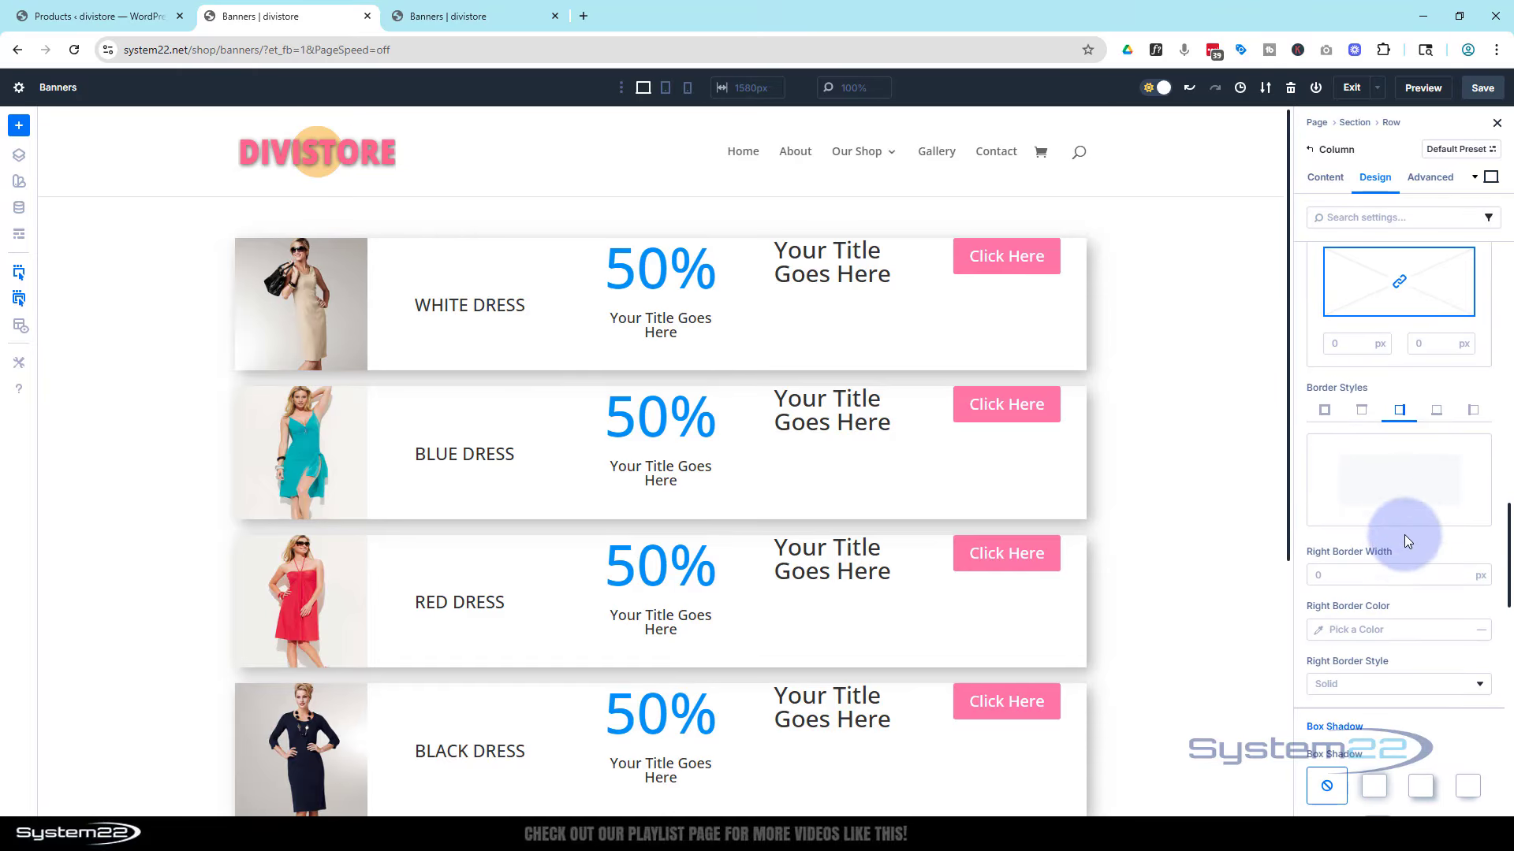
{"action": "left_click", "coordinate": [1462, 571]}
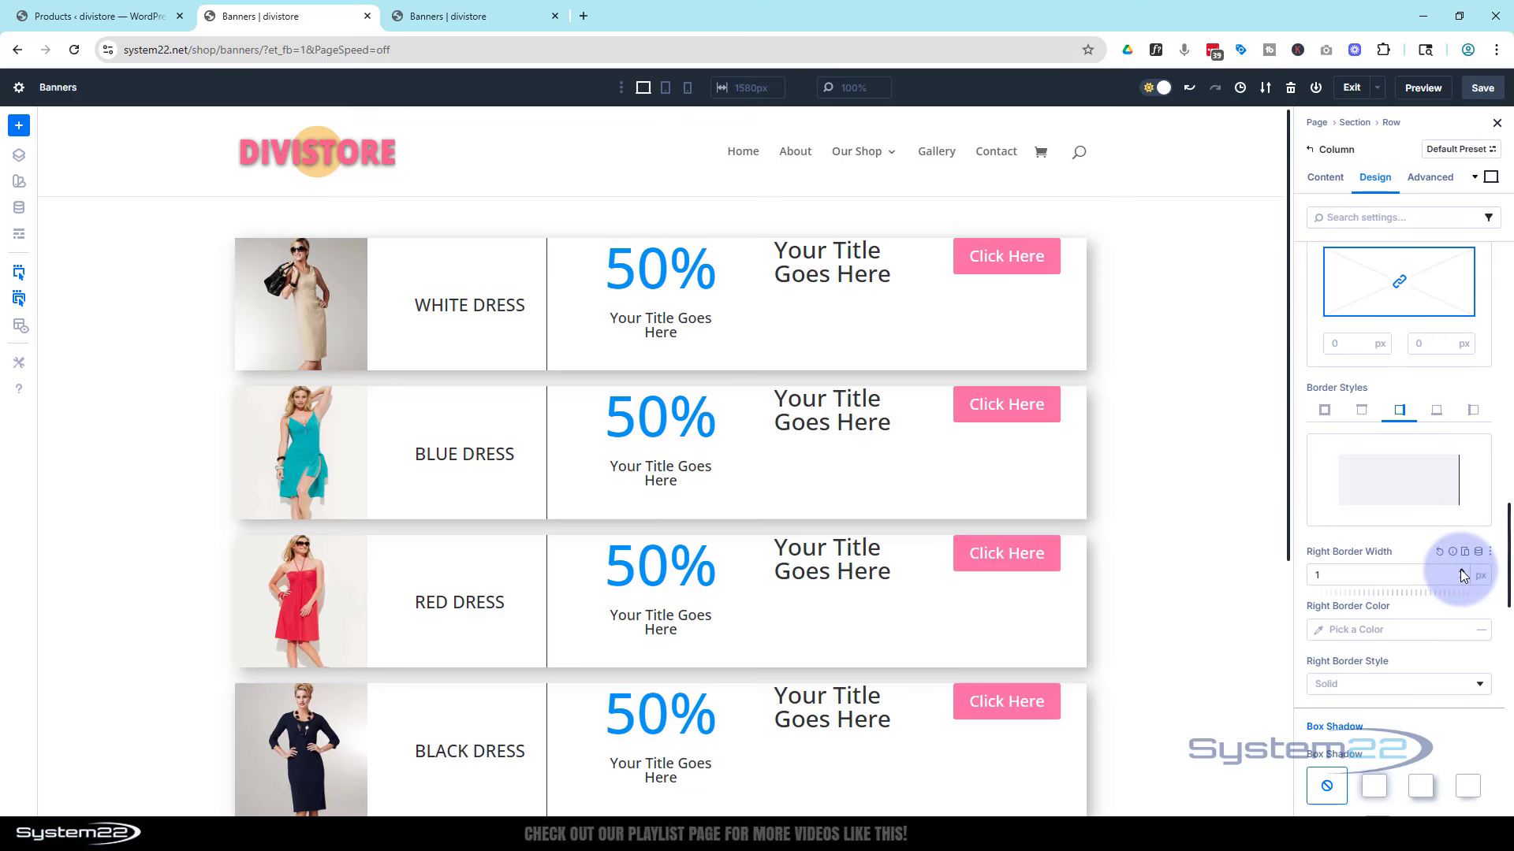
Set the title column's right border to the global Heading Text Color at 50% opacity.
{"action": "left_click", "coordinate": [1320, 632]}
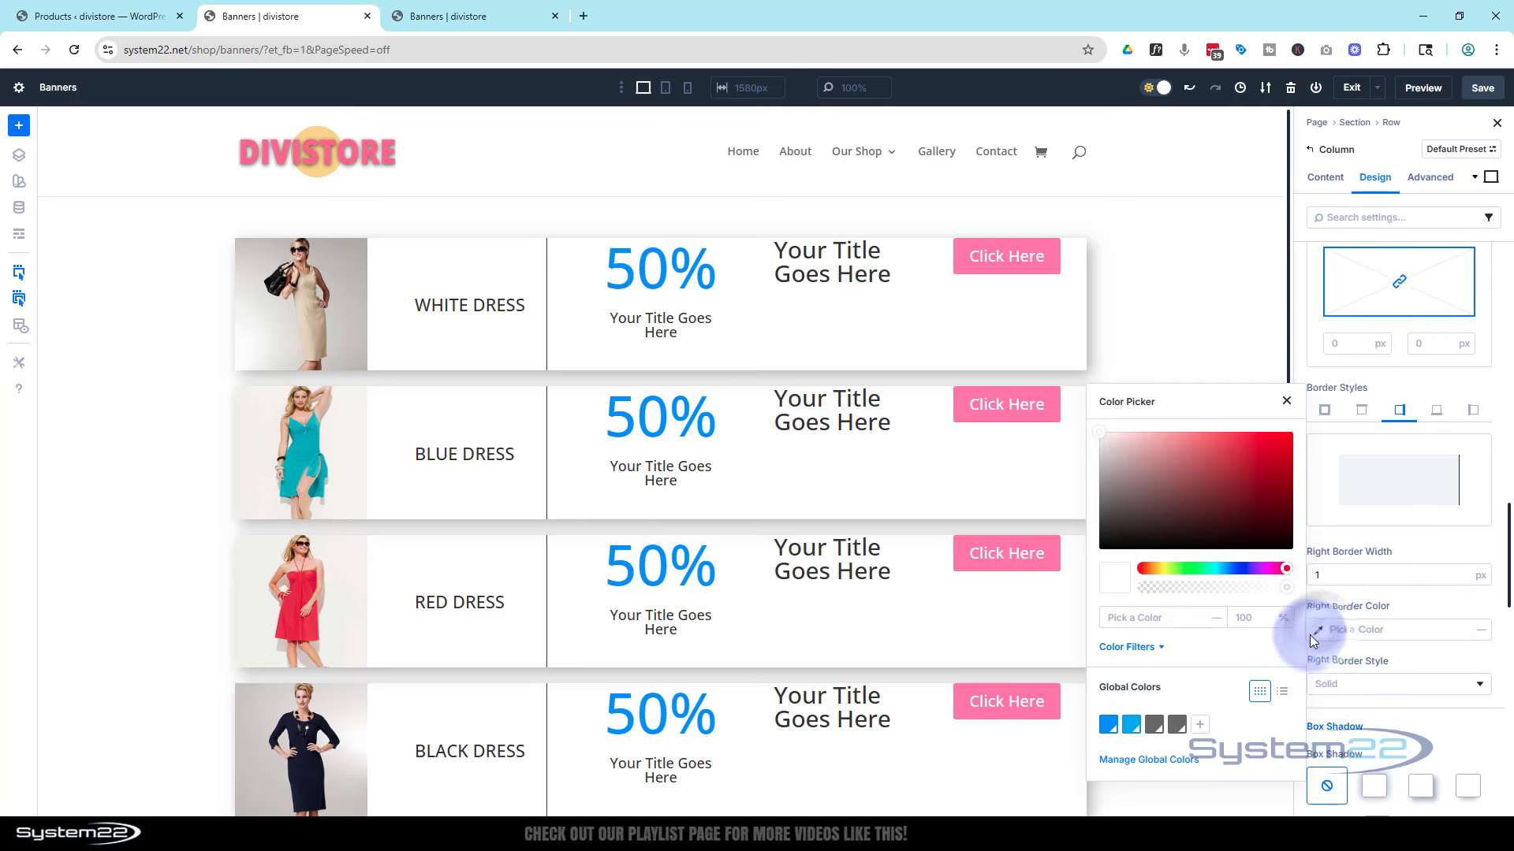
{"action": "left_click", "coordinate": [1152, 725]}
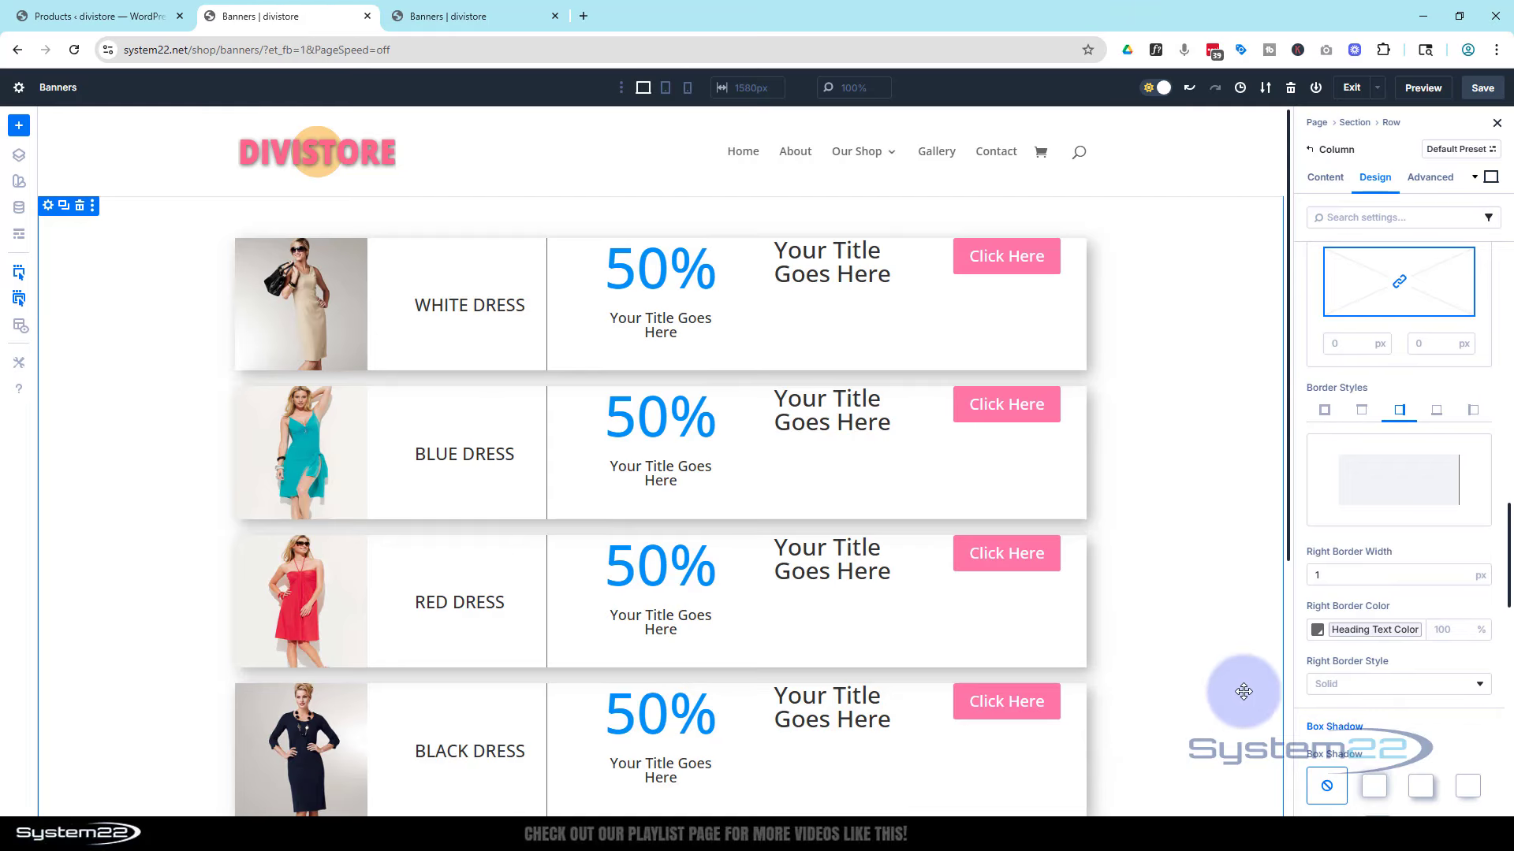
{"action": "left_click", "coordinate": [1444, 629]}
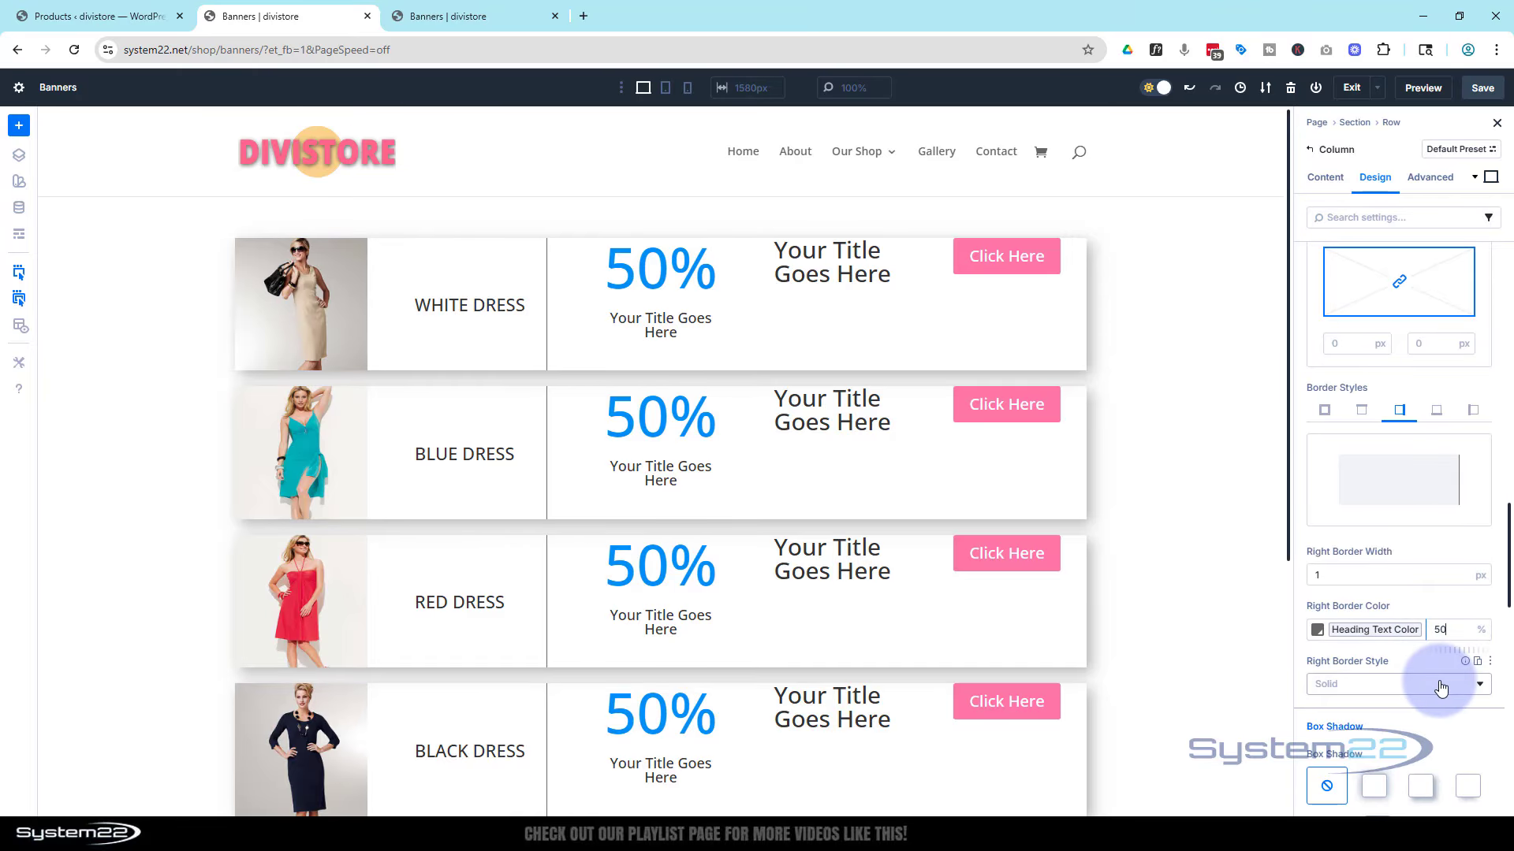
{"action": "left_click", "coordinate": [1412, 609]}
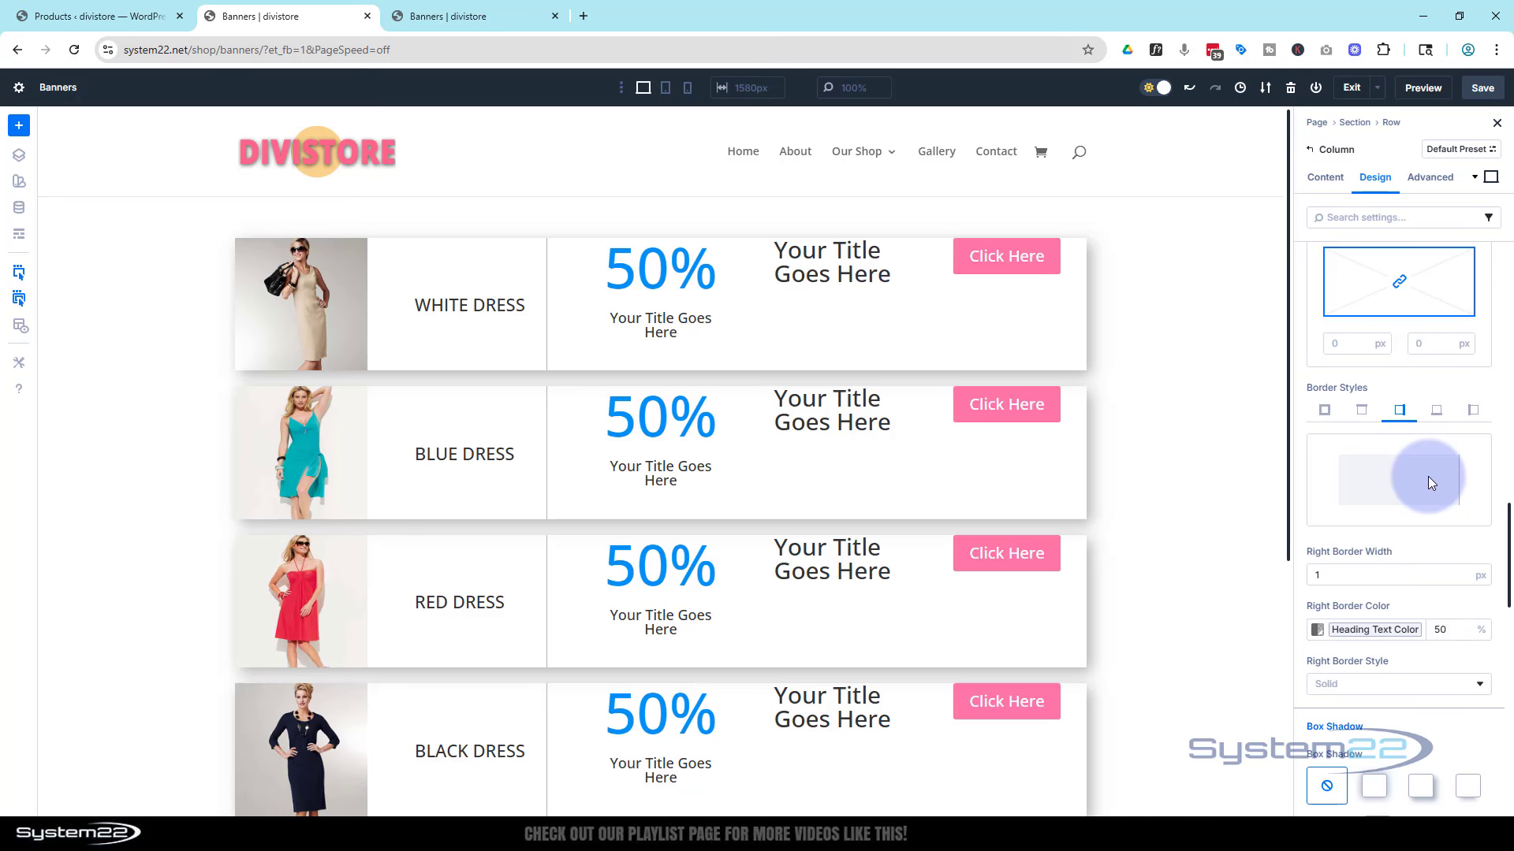
Give the title column linked top and bottom margins of 20 px.
{"action": "scroll", "coordinate": [1426, 478], "scroll_direction": "up", "scroll_amount": 7}
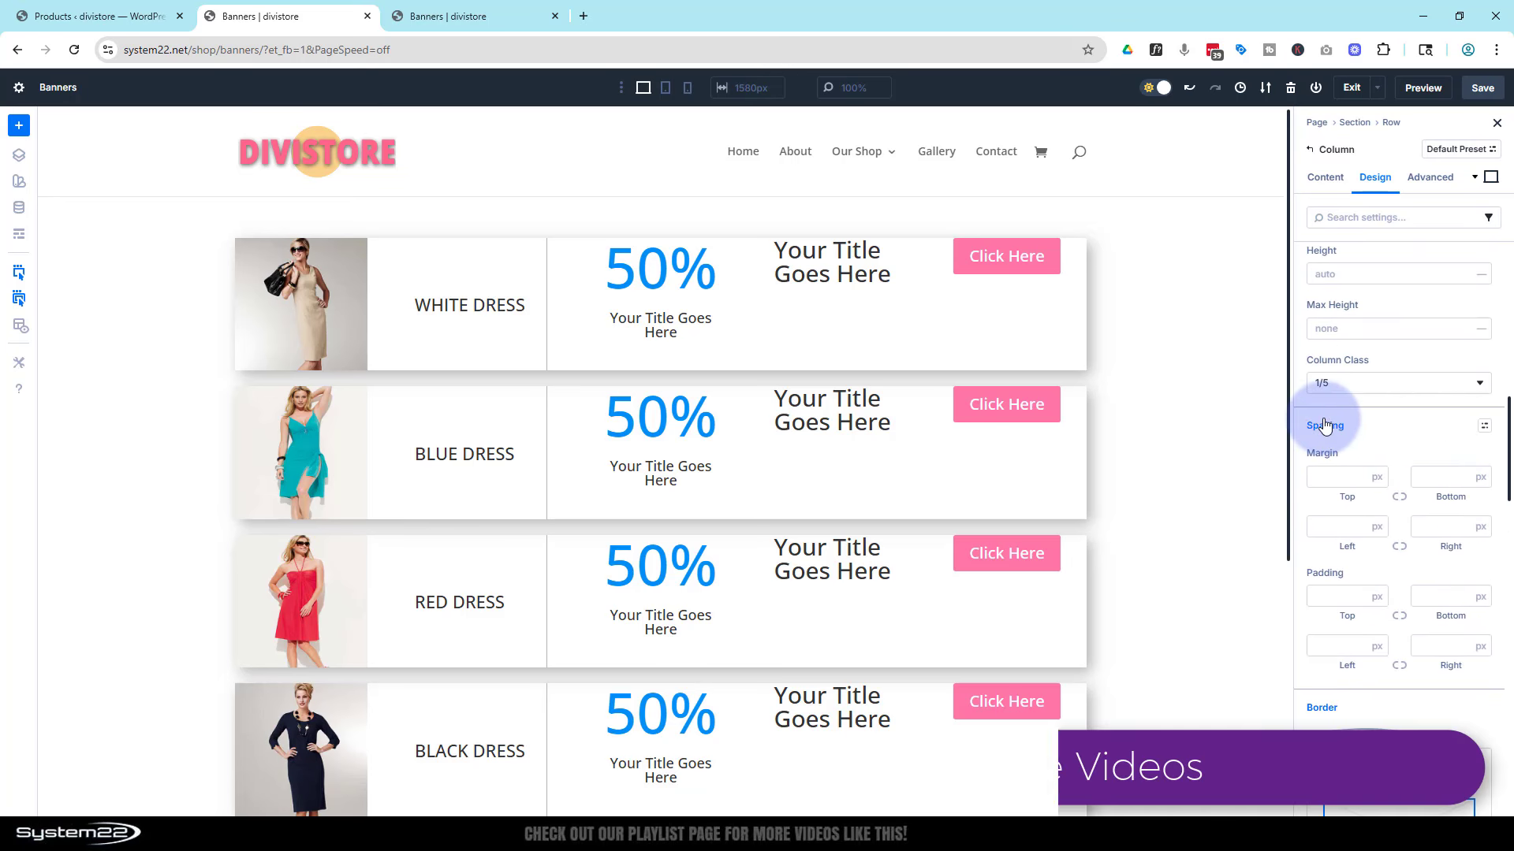
{"action": "left_click", "coordinate": [1340, 476]}
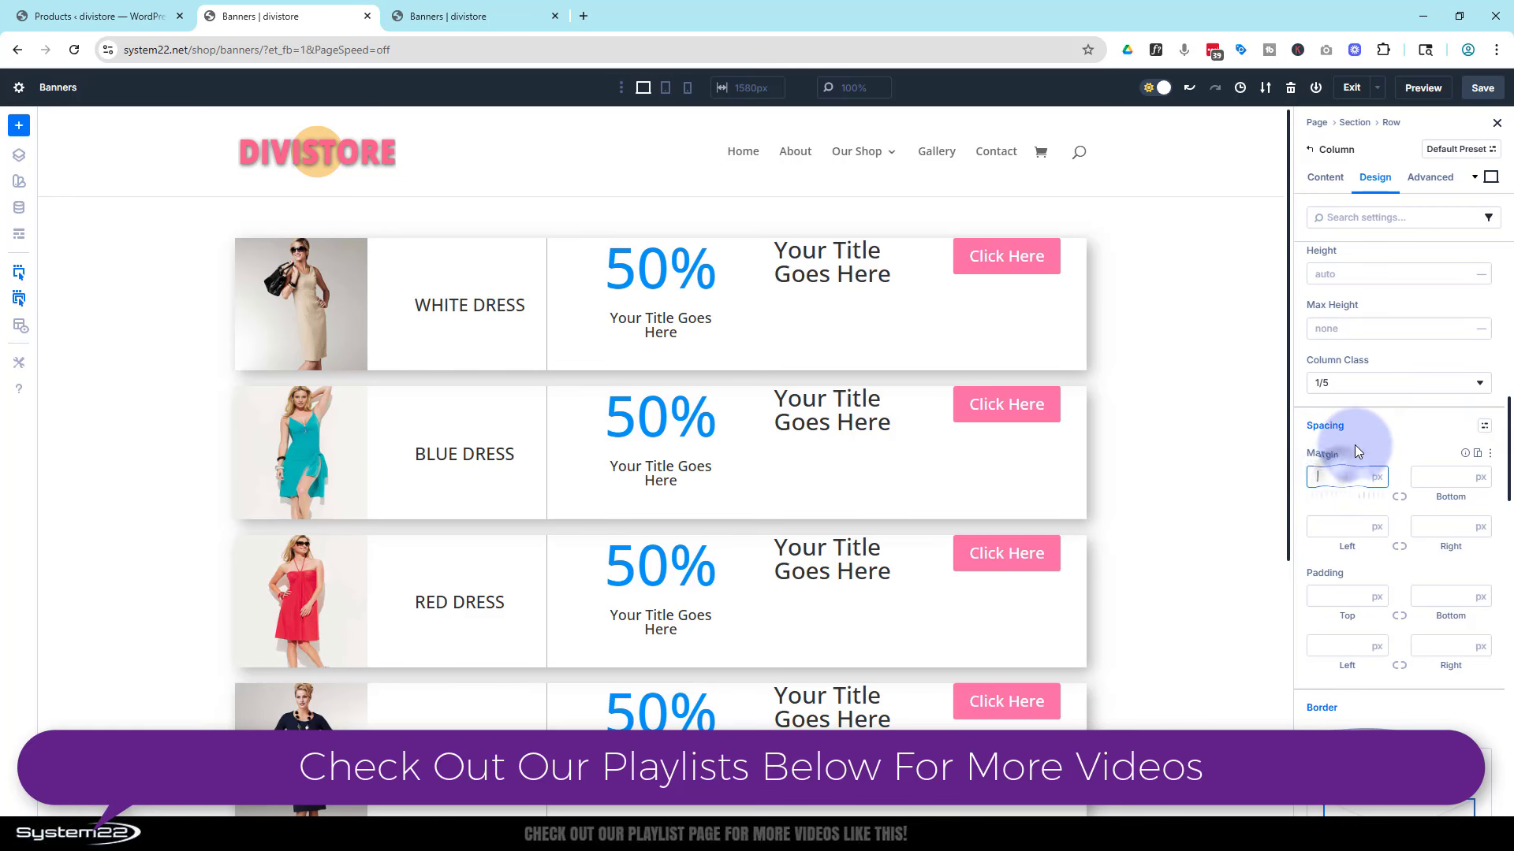
{"action": "type", "text": "20"}
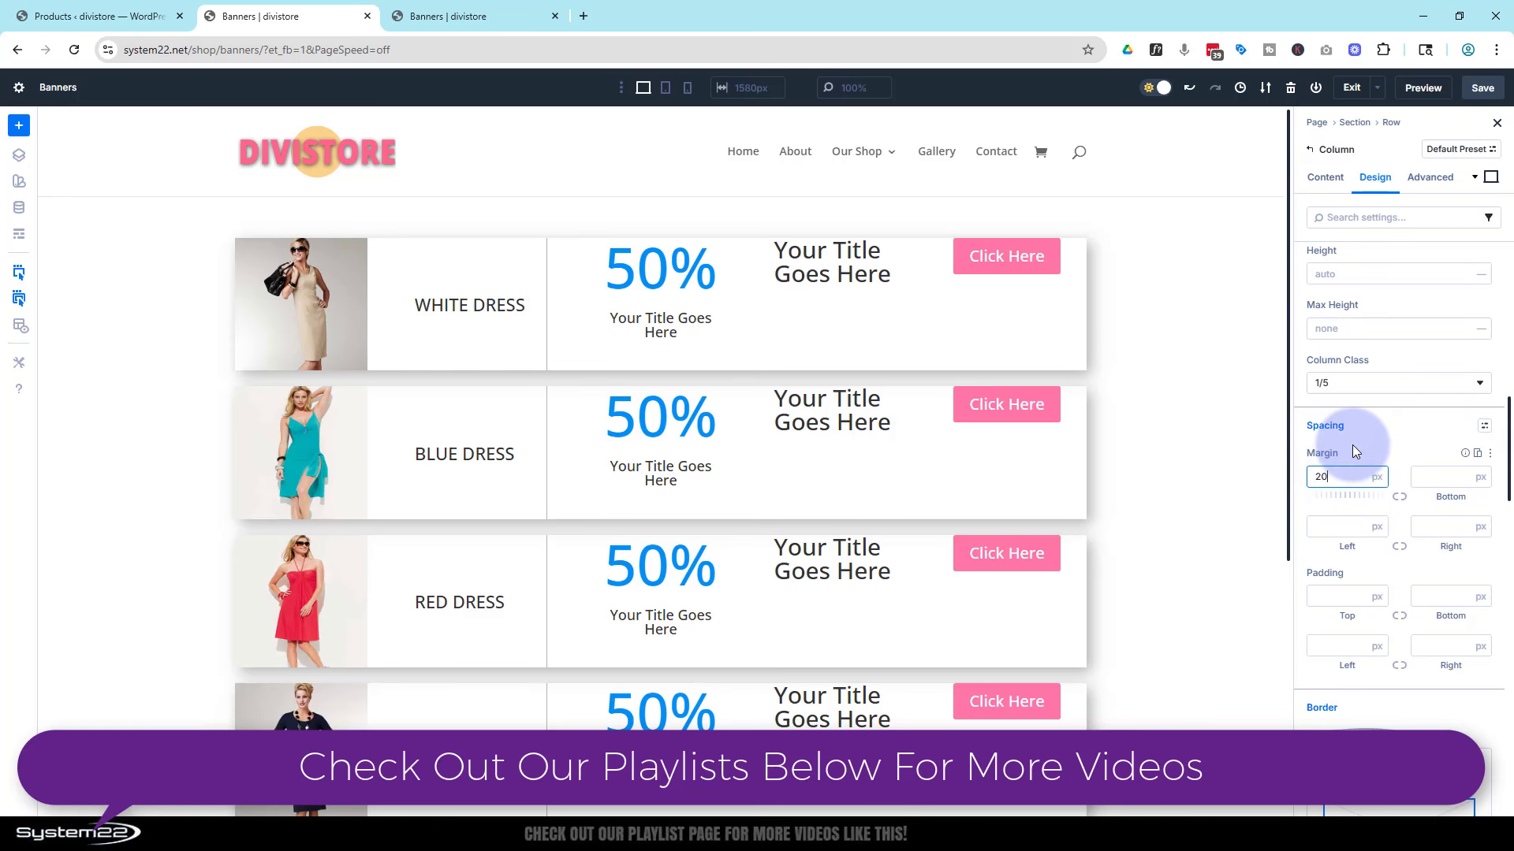
{"action": "left_click", "coordinate": [1400, 497]}
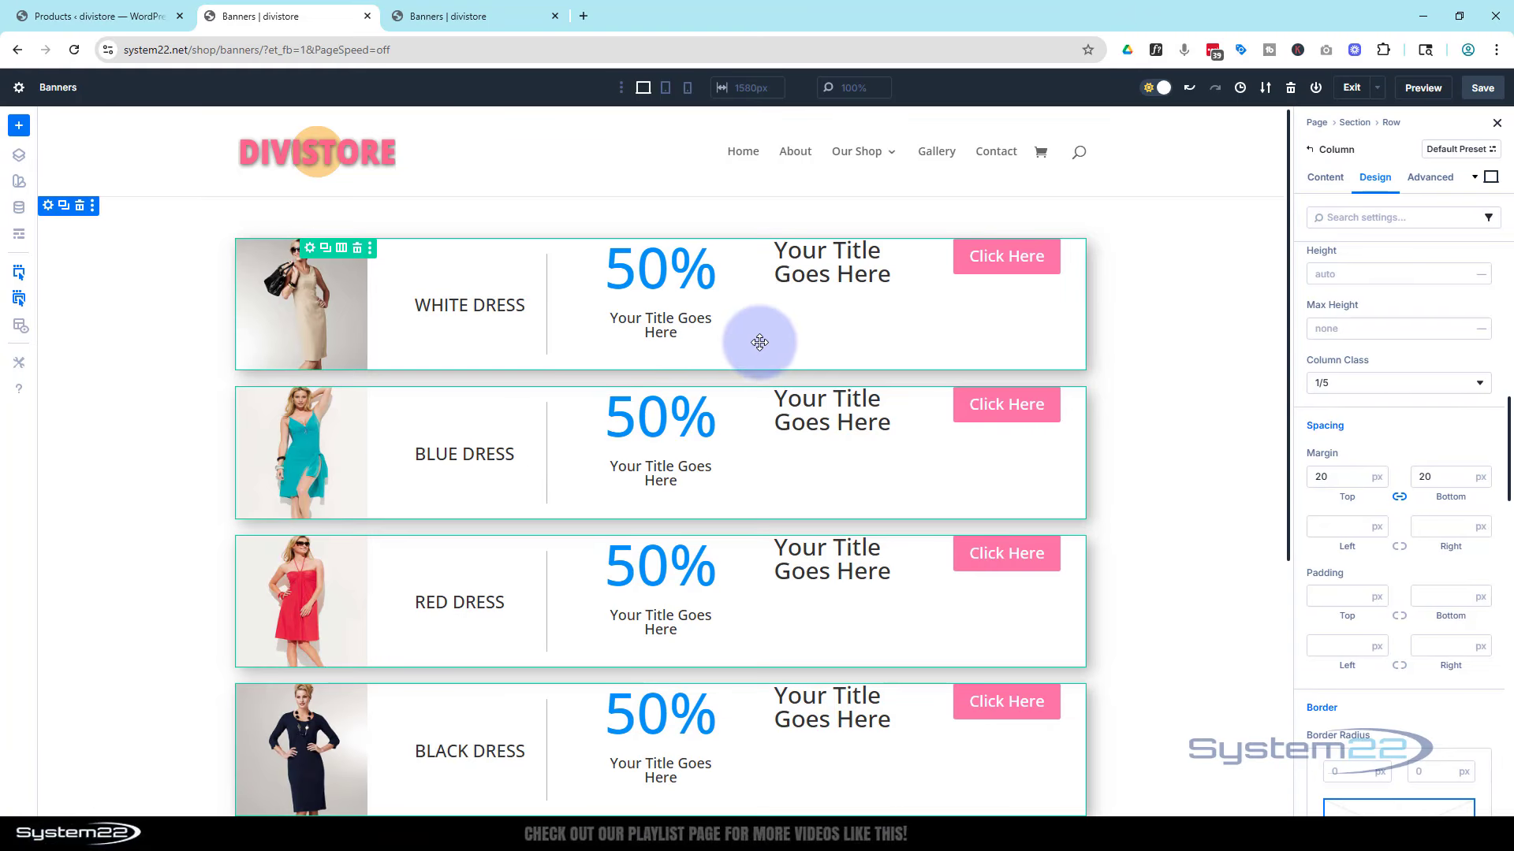
Set the Number Counter module's number text color to #FF7AA6.
{"action": "left_click", "coordinate": [675, 250]}
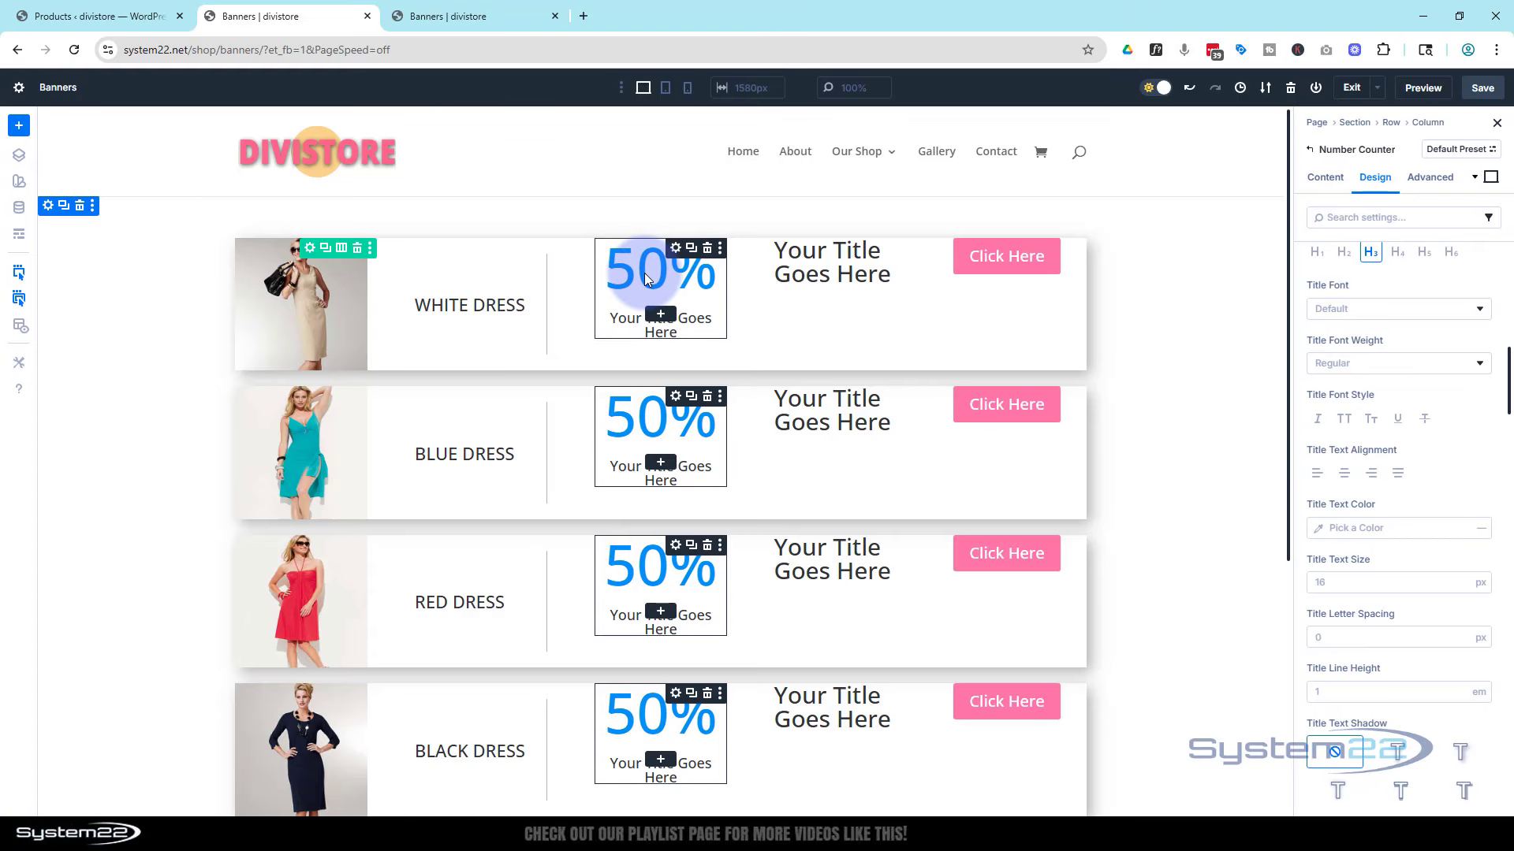
{"action": "scroll", "coordinate": [1426, 321], "scroll_direction": "up", "scroll_amount": 10}
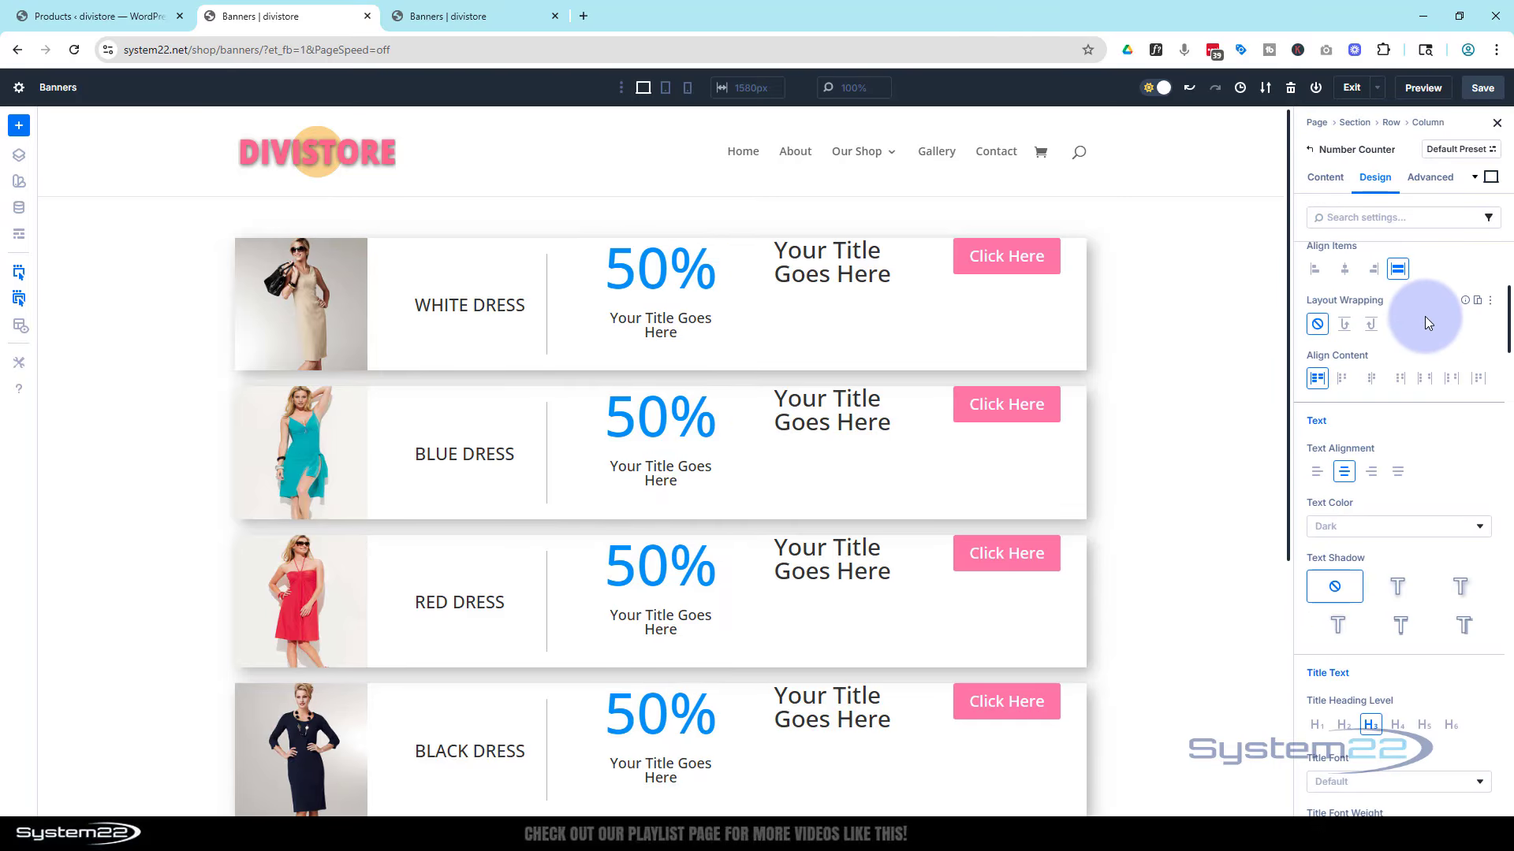
{"action": "scroll", "coordinate": [1425, 320], "scroll_direction": "up", "scroll_amount": 2}
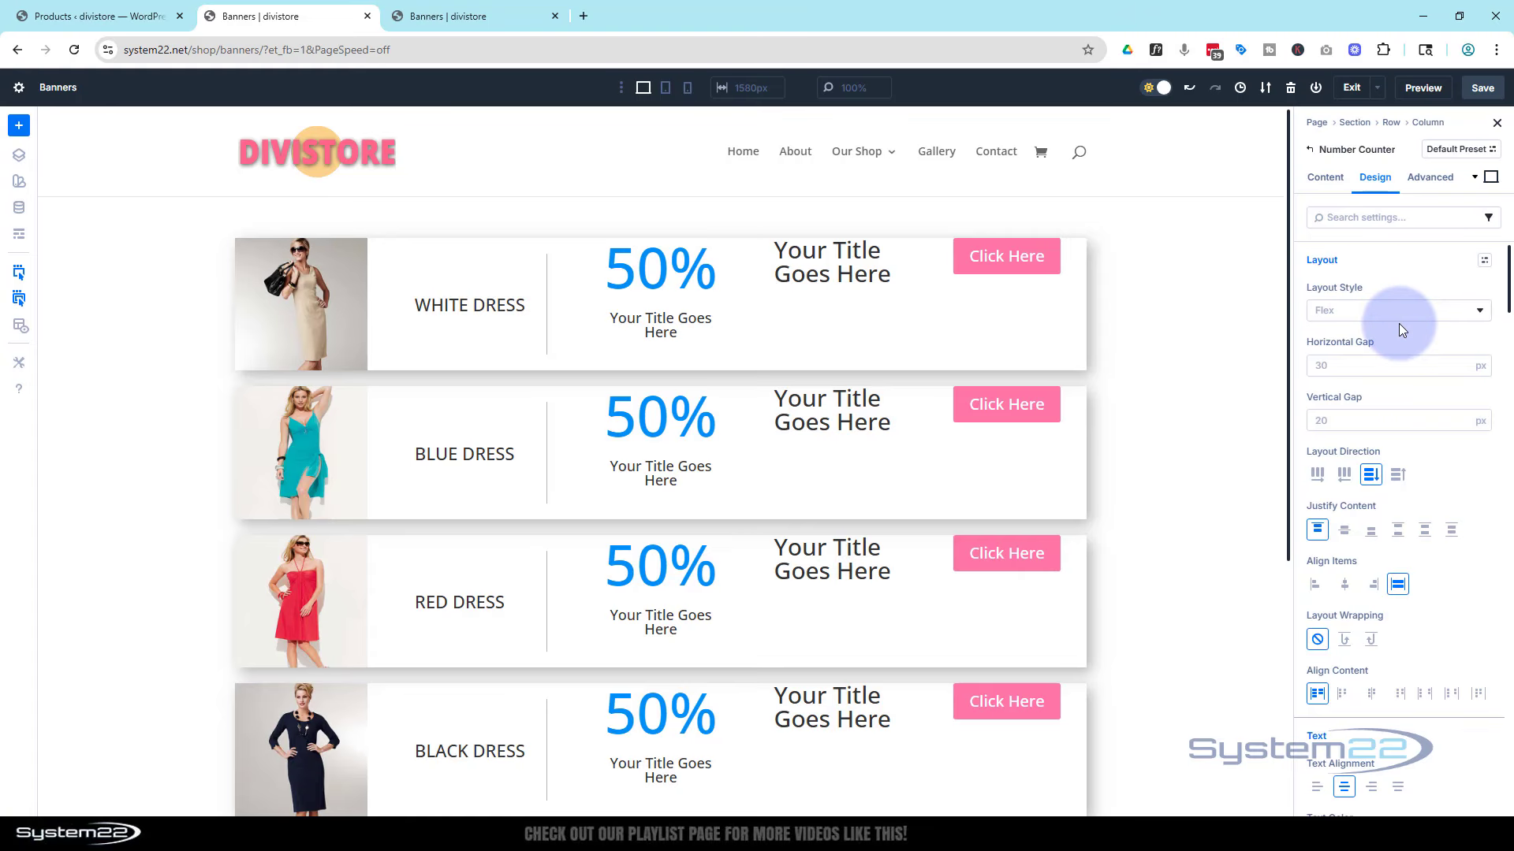
{"action": "scroll", "coordinate": [1400, 327], "scroll_direction": "down", "scroll_amount": 4}
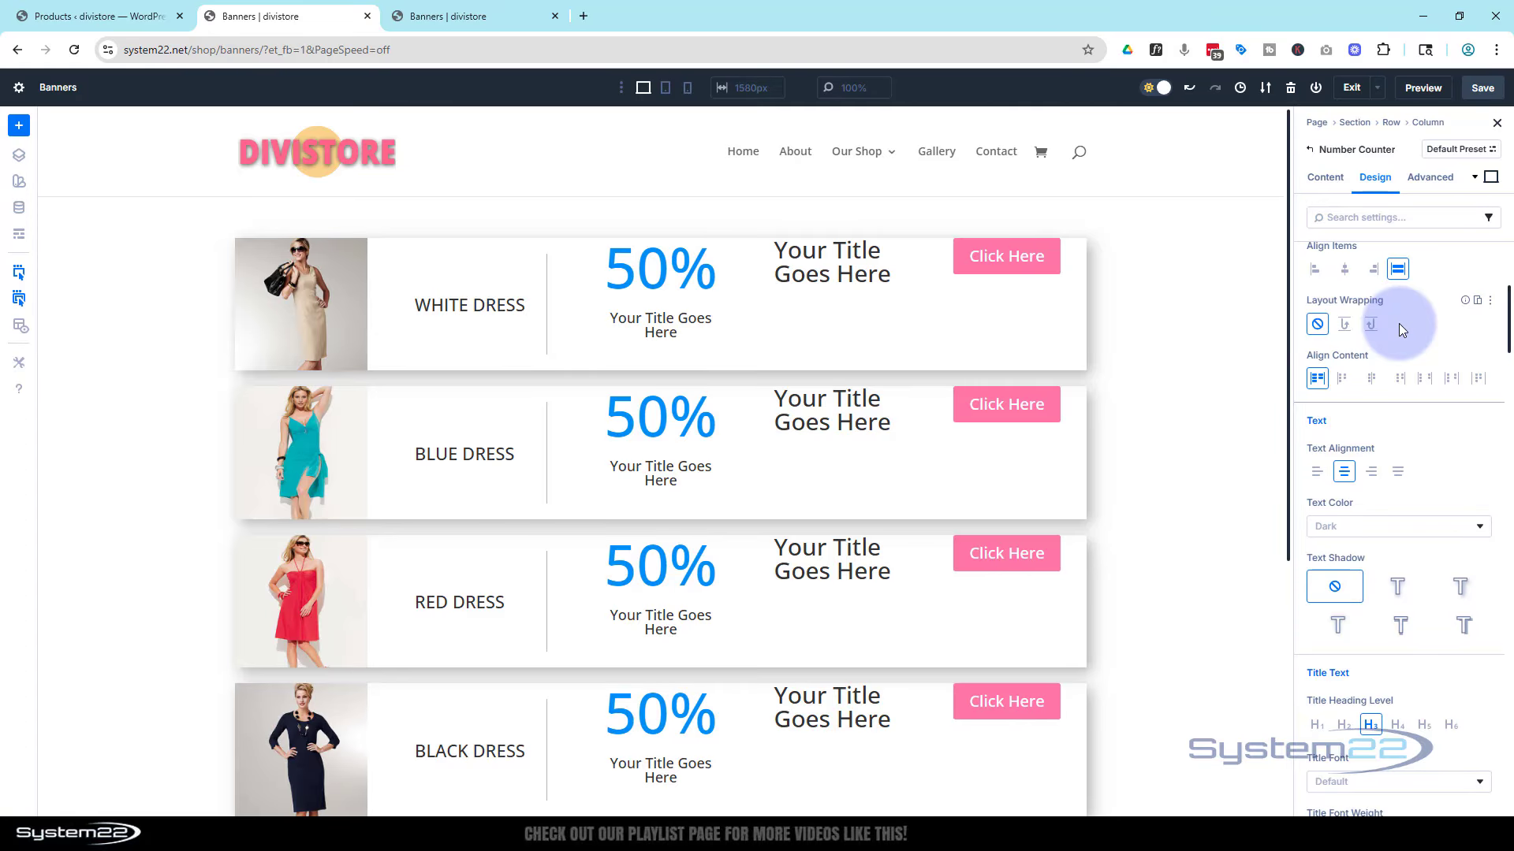
{"action": "scroll", "coordinate": [1399, 323], "scroll_direction": "down", "scroll_amount": 3}
{"action": "scroll", "coordinate": [1398, 323], "scroll_direction": "down", "scroll_amount": 4}
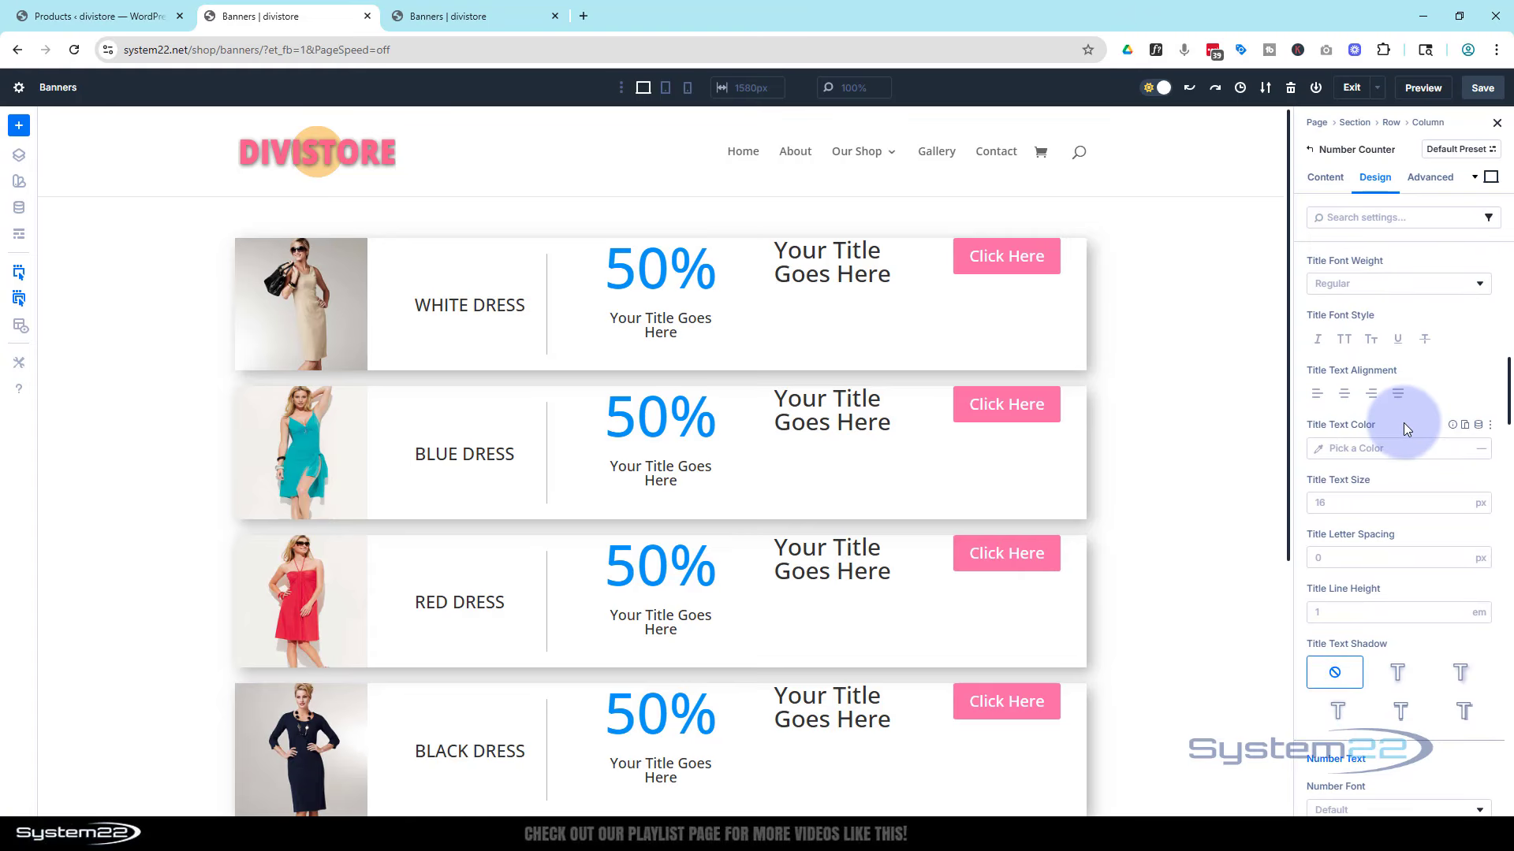
{"action": "scroll", "coordinate": [1403, 425], "scroll_direction": "down", "scroll_amount": 4}
{"action": "scroll", "coordinate": [1403, 423], "scroll_direction": "down", "scroll_amount": 1}
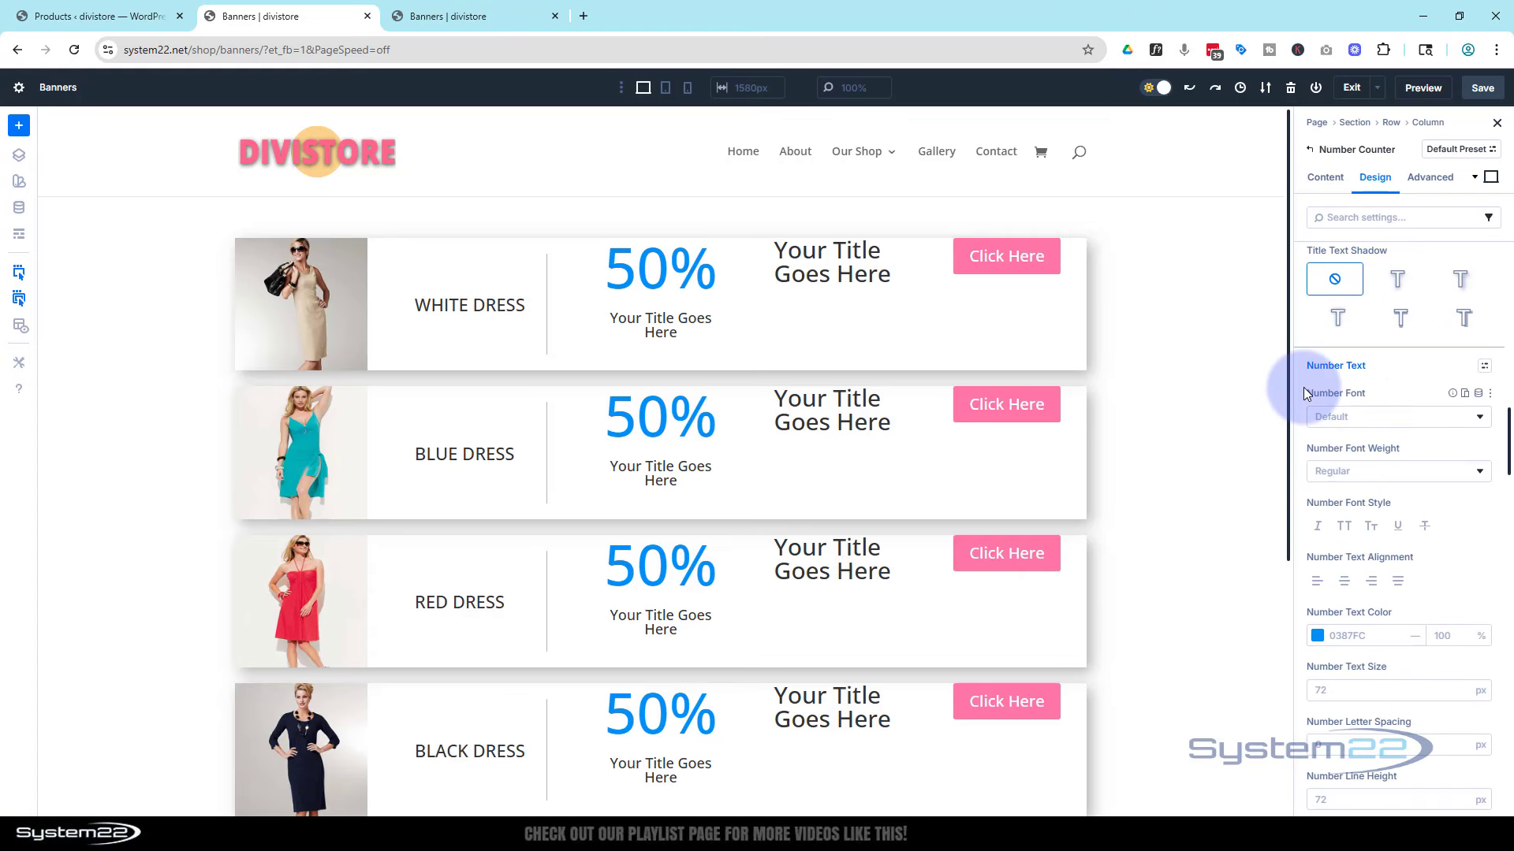
{"action": "left_click", "coordinate": [1341, 635]}
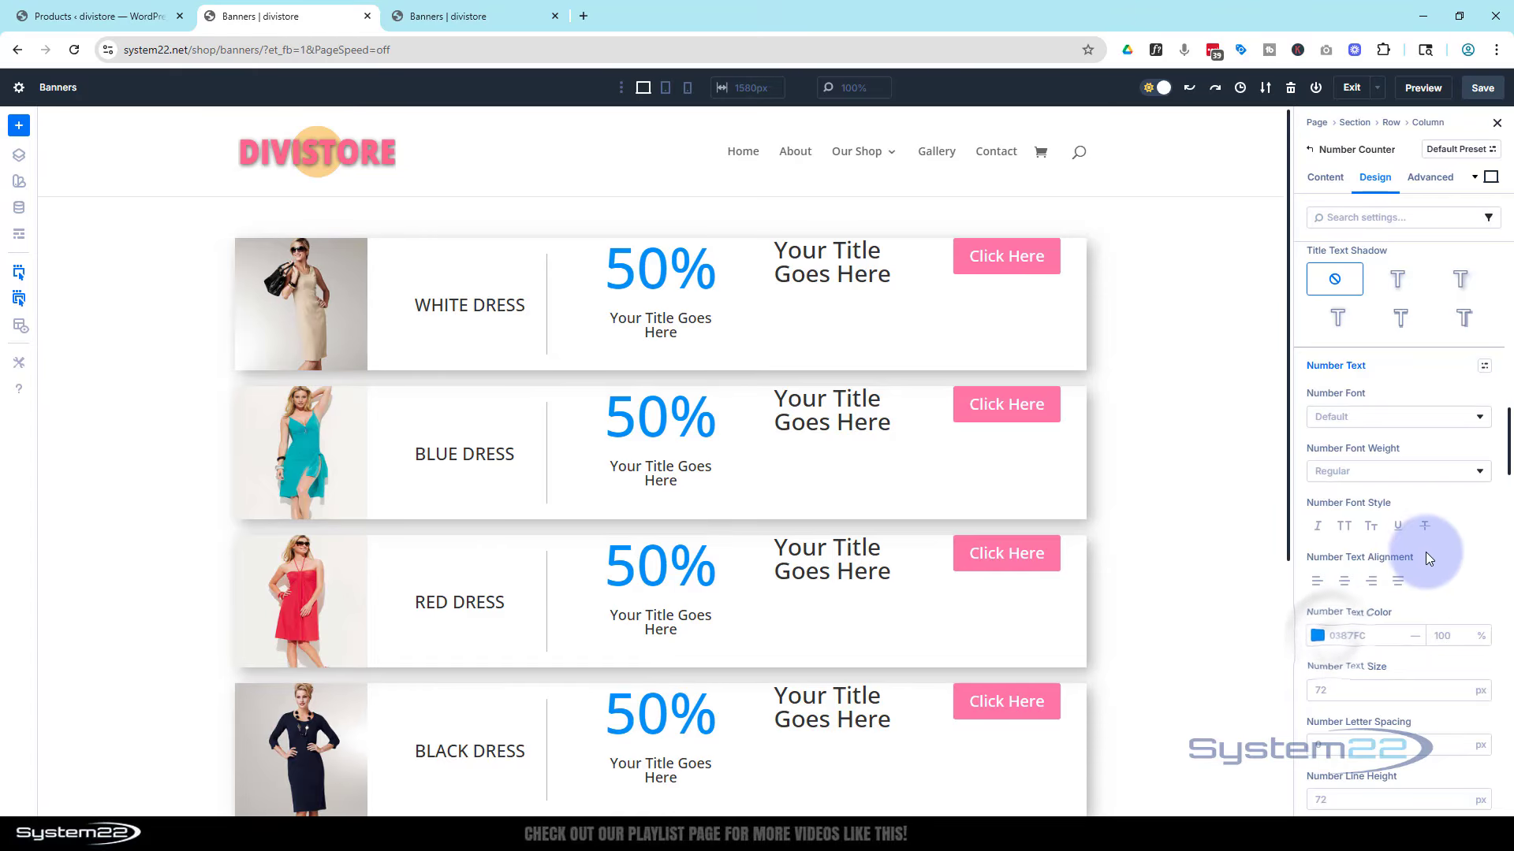
{"action": "type", "text": "#ff7aa6"}
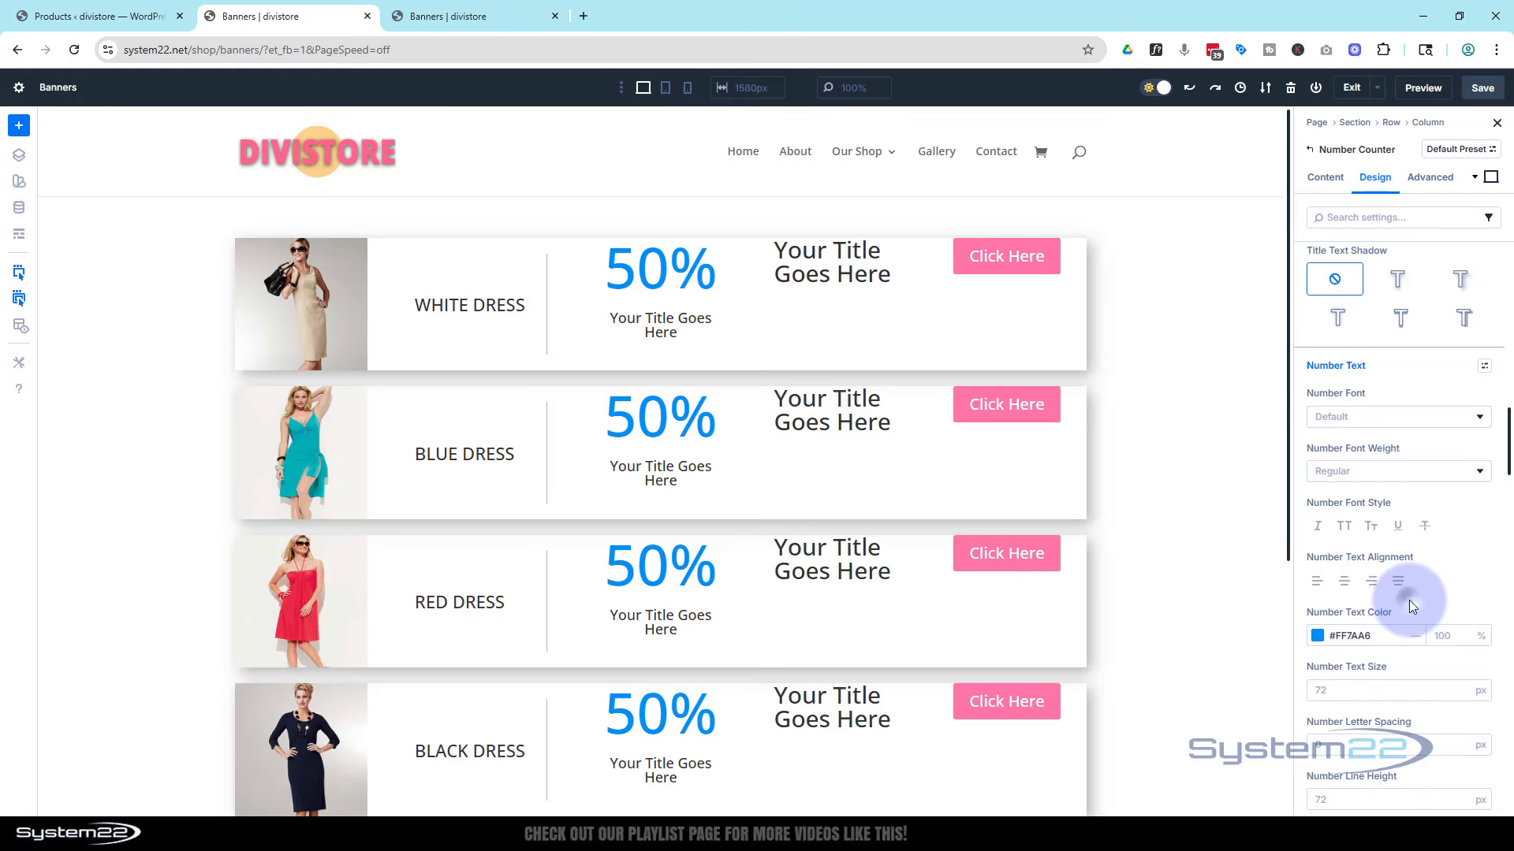
Set the counter's number text size to 40 px and its font weight to Bold.
{"action": "left_click", "coordinate": [1338, 691]}
{"action": "type", "text": "40"}
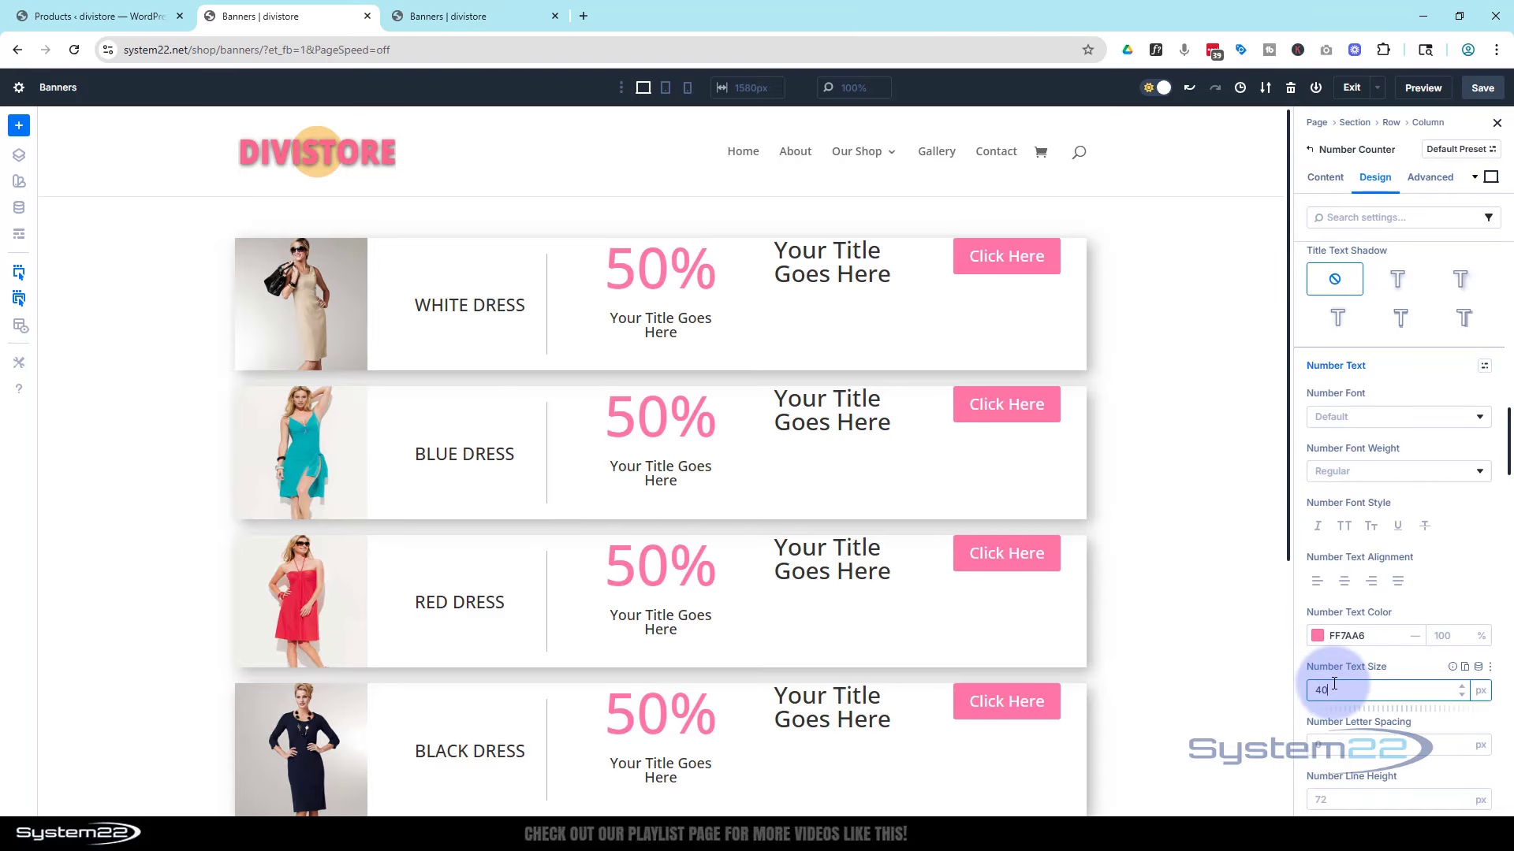
{"action": "left_click", "coordinate": [1408, 608]}
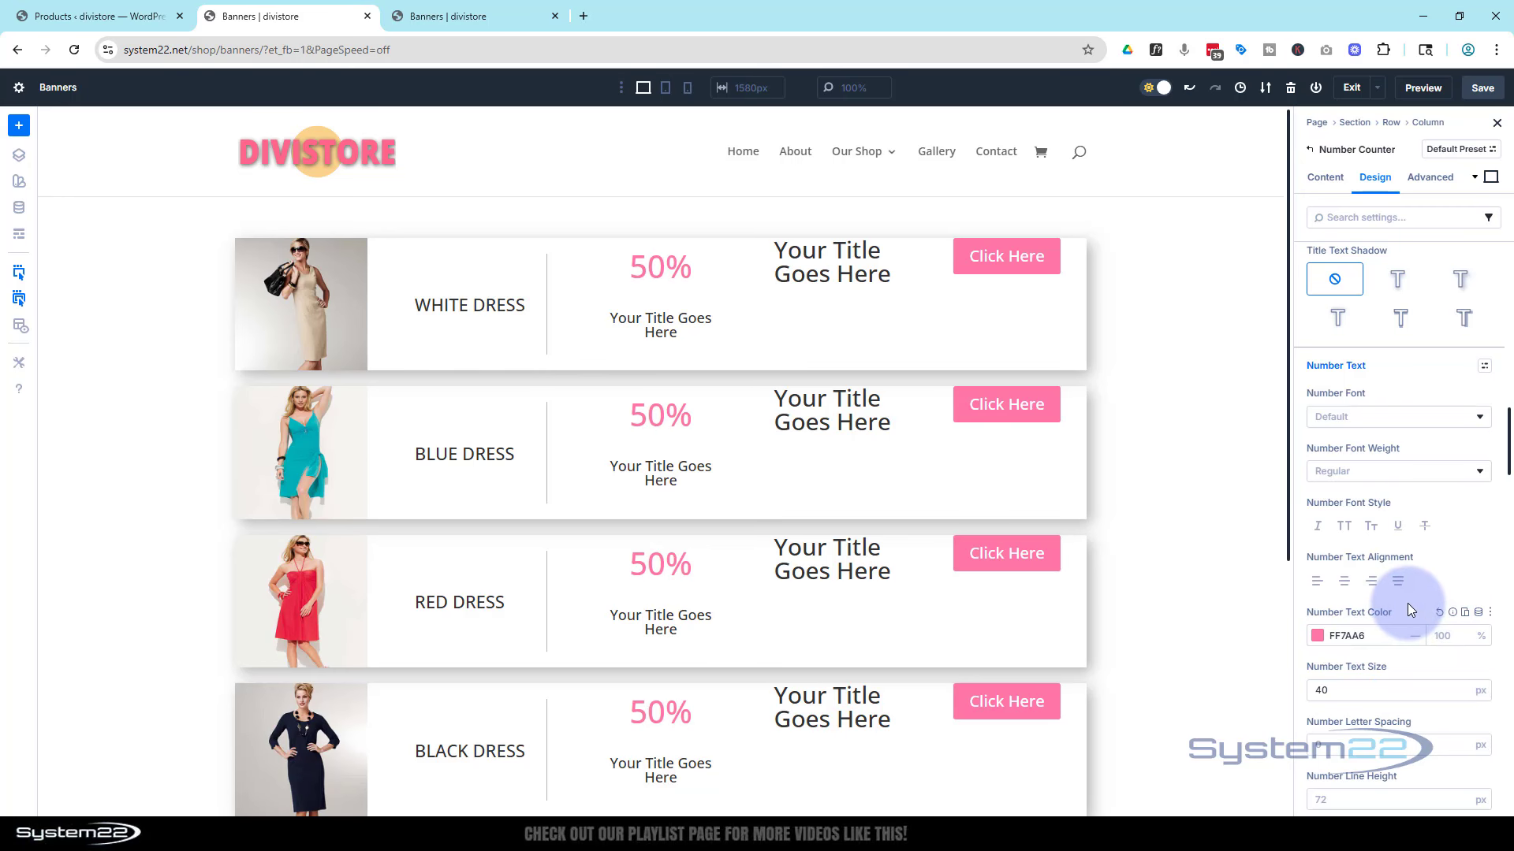
{"action": "left_click", "coordinate": [1378, 471]}
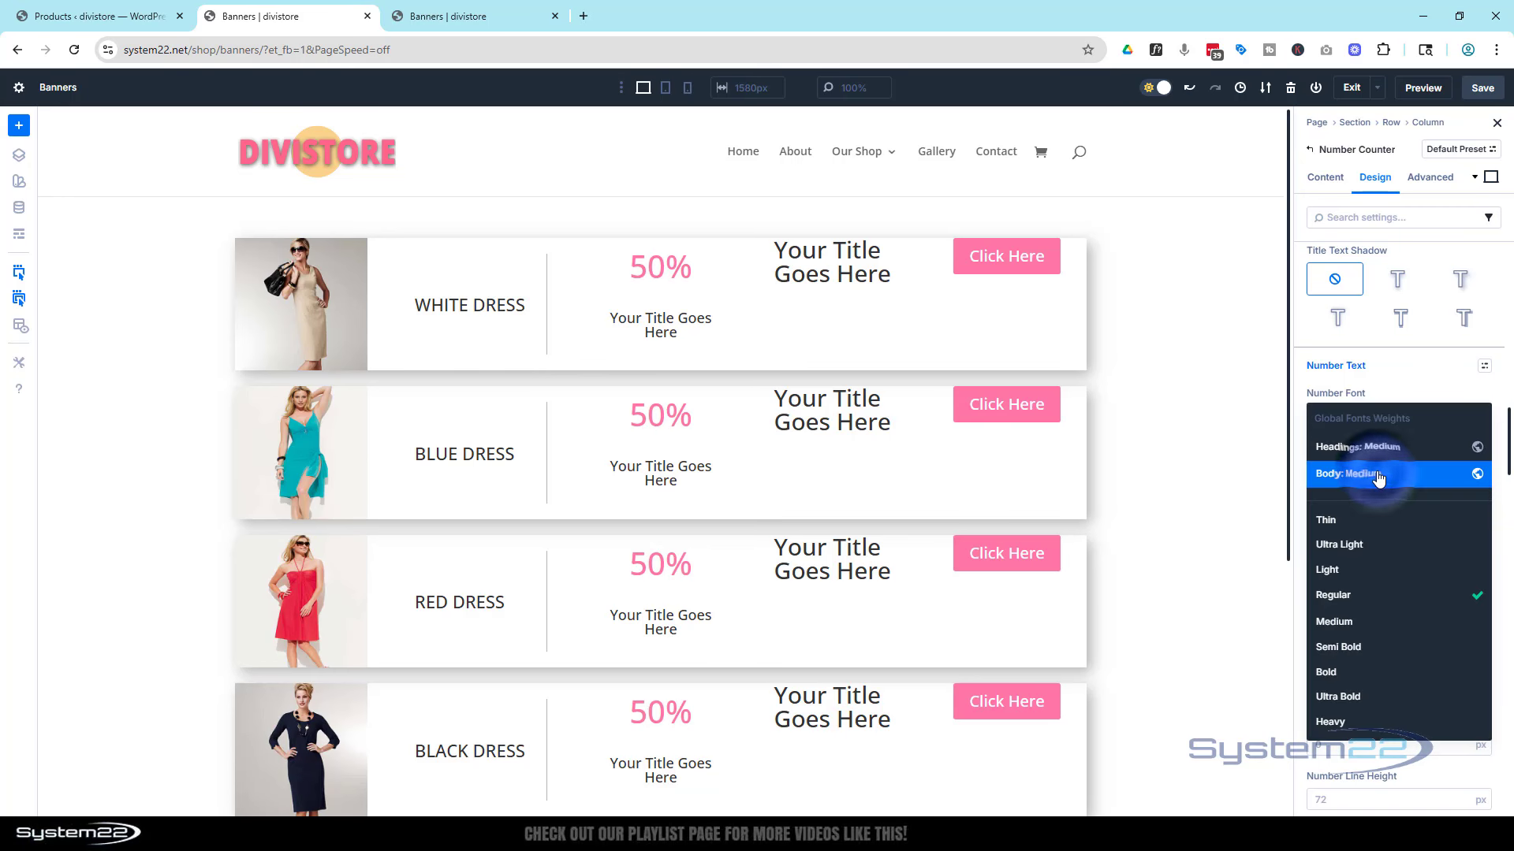
{"action": "left_click", "coordinate": [1356, 672]}
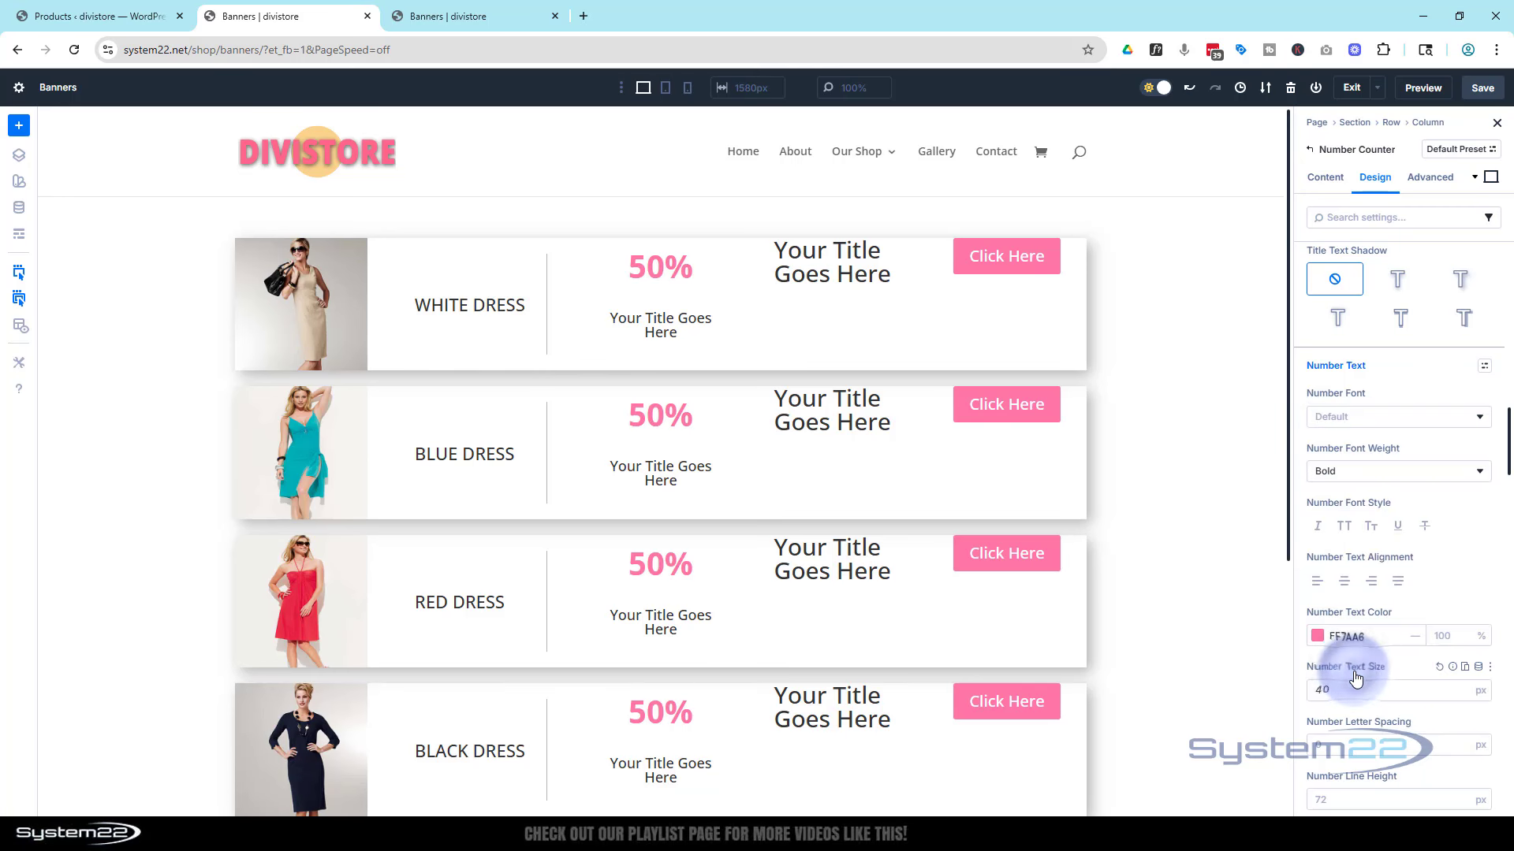
Replace the Number Counter's placeholder title with "Discount".
{"action": "left_click", "coordinate": [1316, 183]}
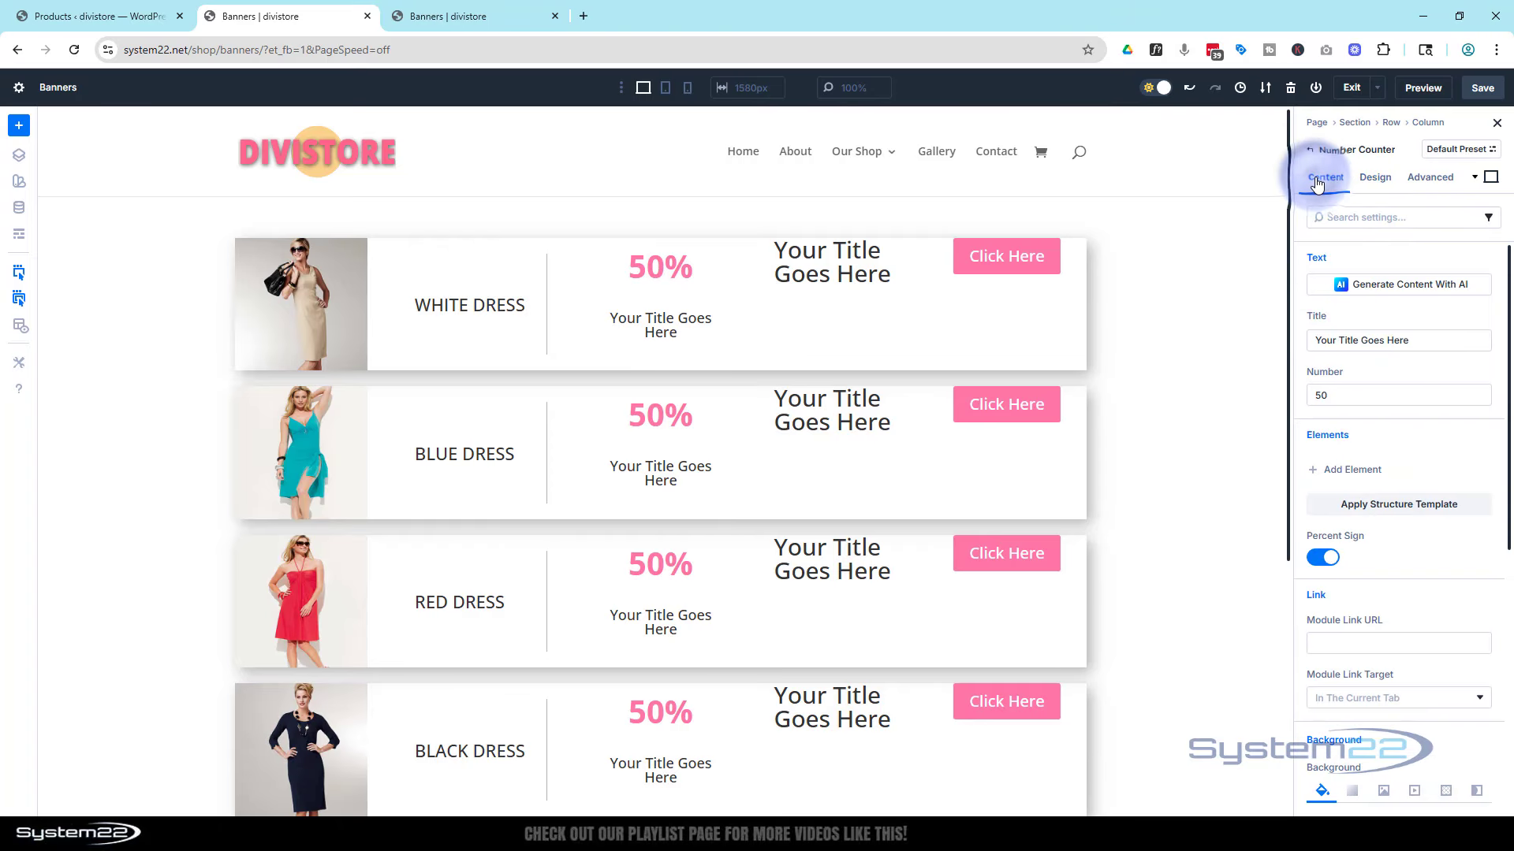
{"action": "left_click", "coordinate": [1401, 339]}
{"action": "left_click_drag", "start_coordinate": [1400, 339], "coordinate": [1300, 338]}
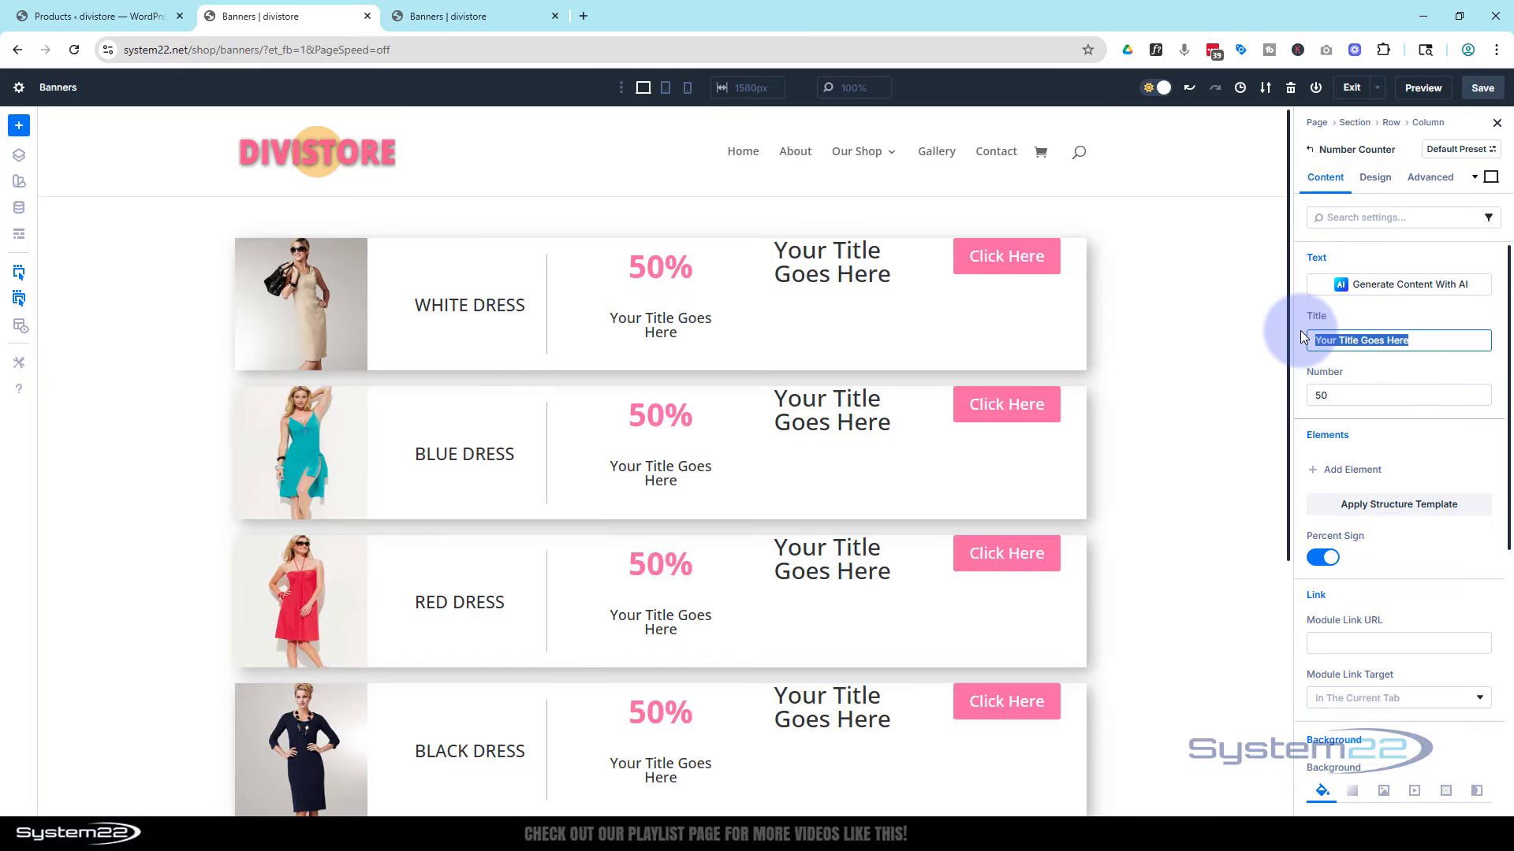
{"action": "type", "text": "Discount"}
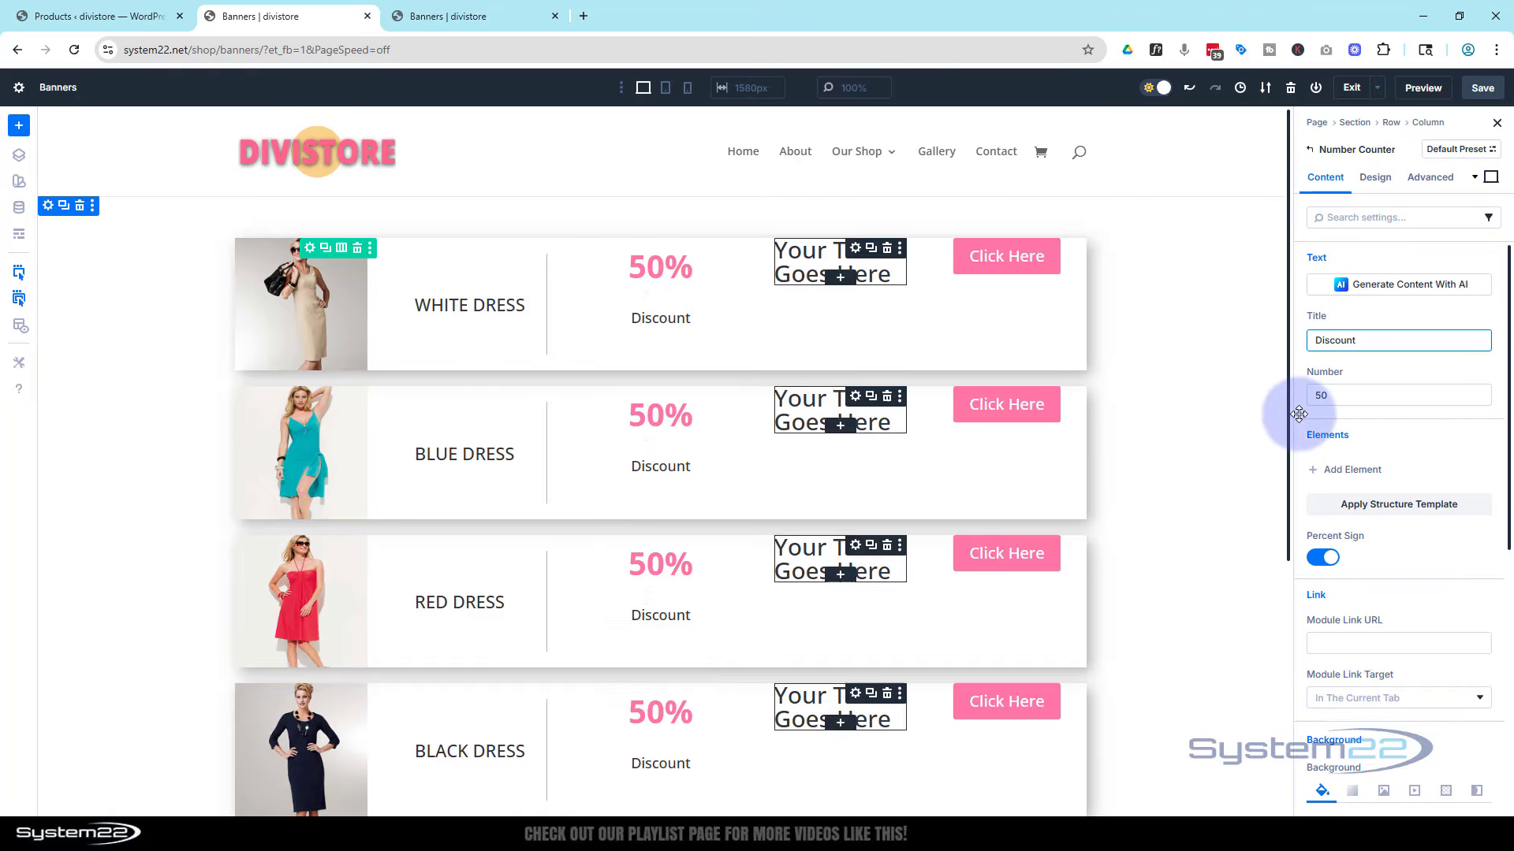
Set the Number Counter's Vertical Gap to 0 px and its parent column's Justify Content to Center.
{"action": "left_click", "coordinate": [1376, 180]}
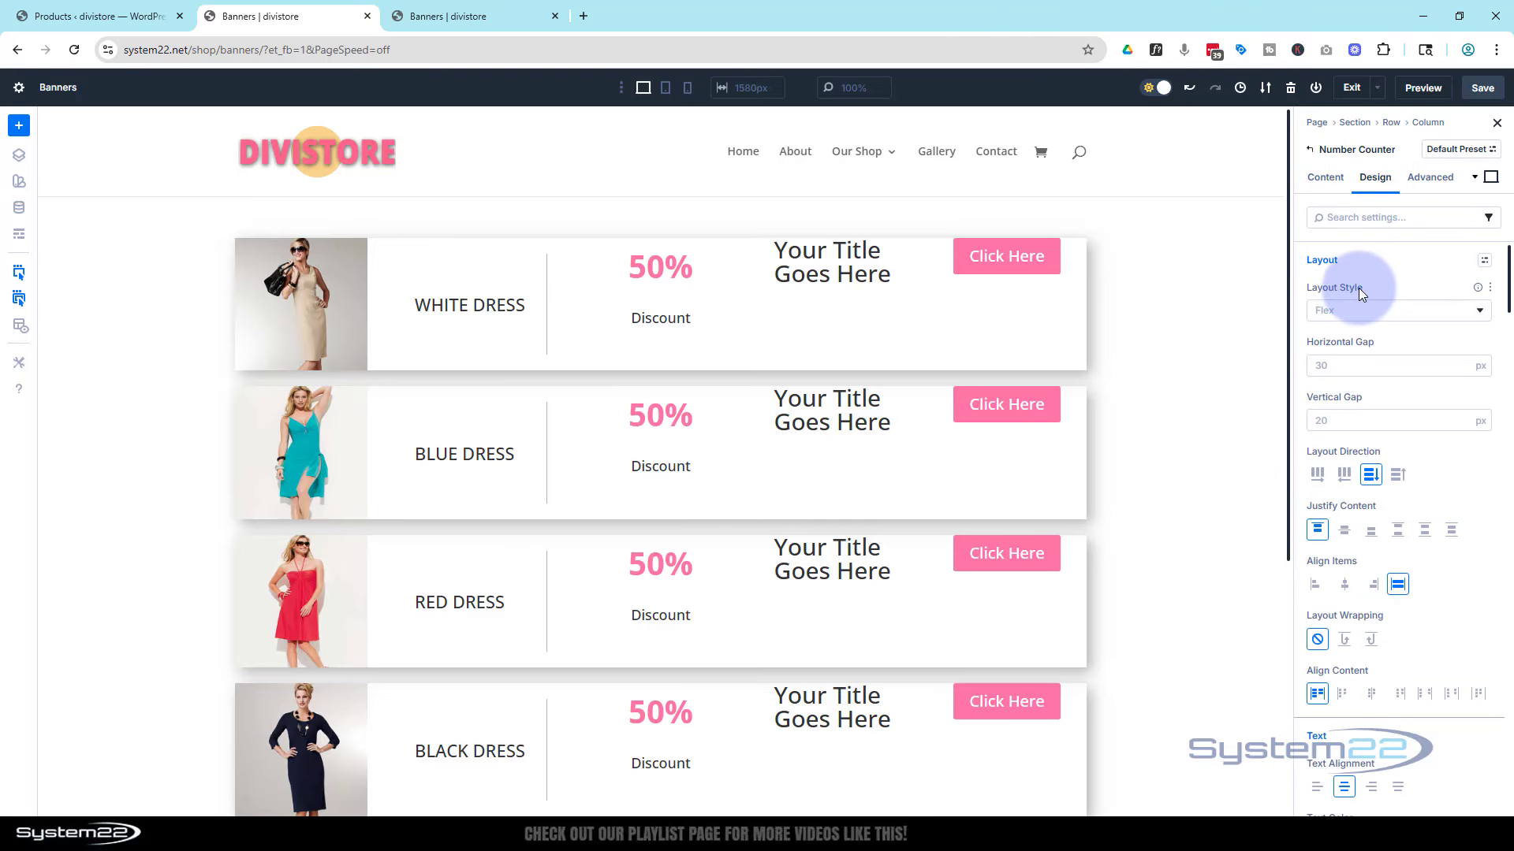
{"action": "left_click", "coordinate": [1354, 424]}
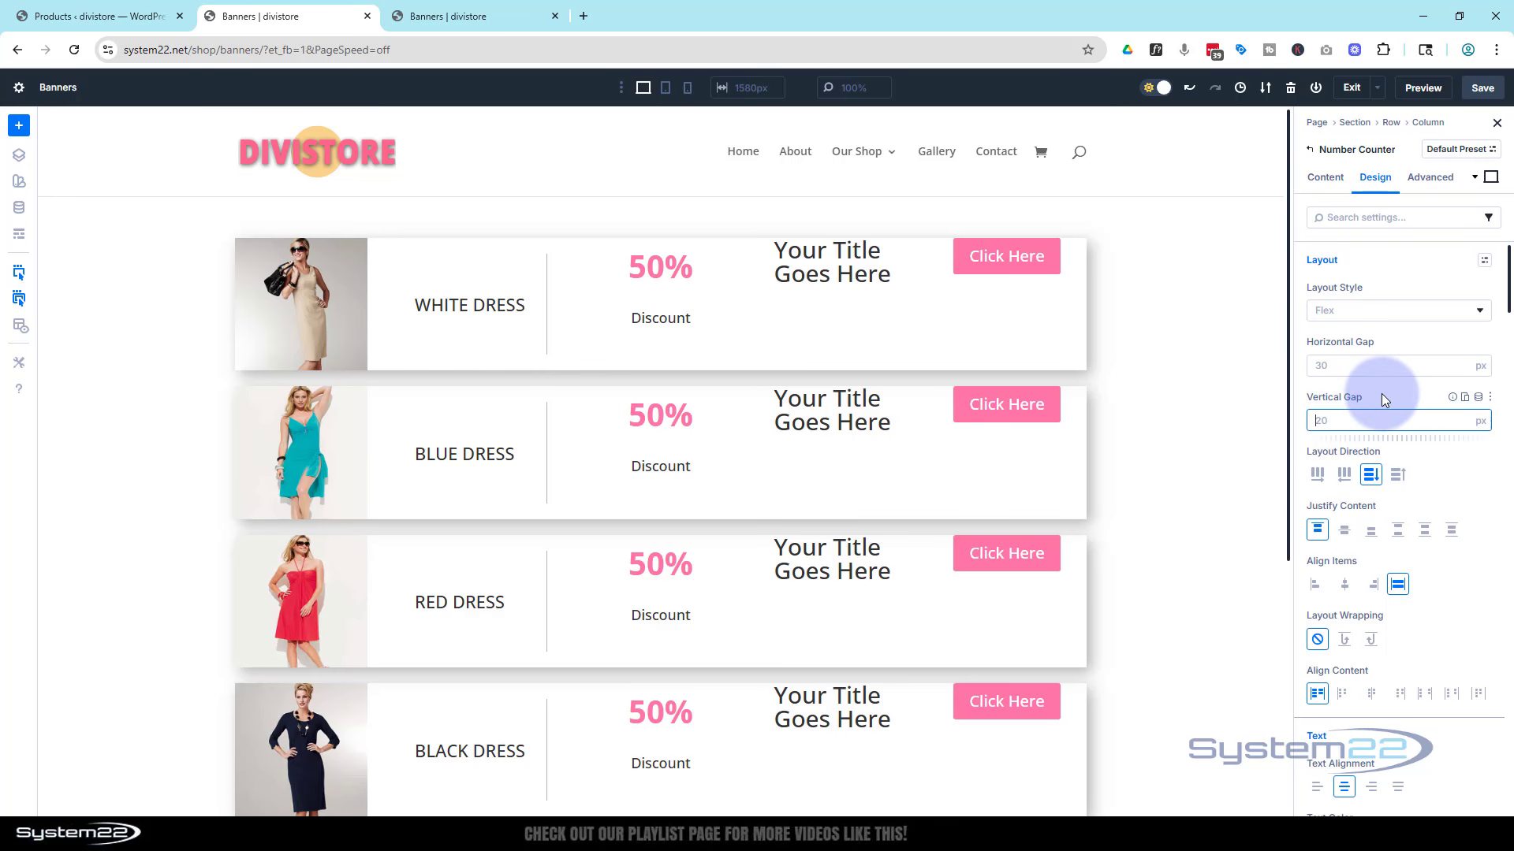
{"action": "type", "text": "0"}
{"action": "left_click", "coordinate": [1381, 394]}
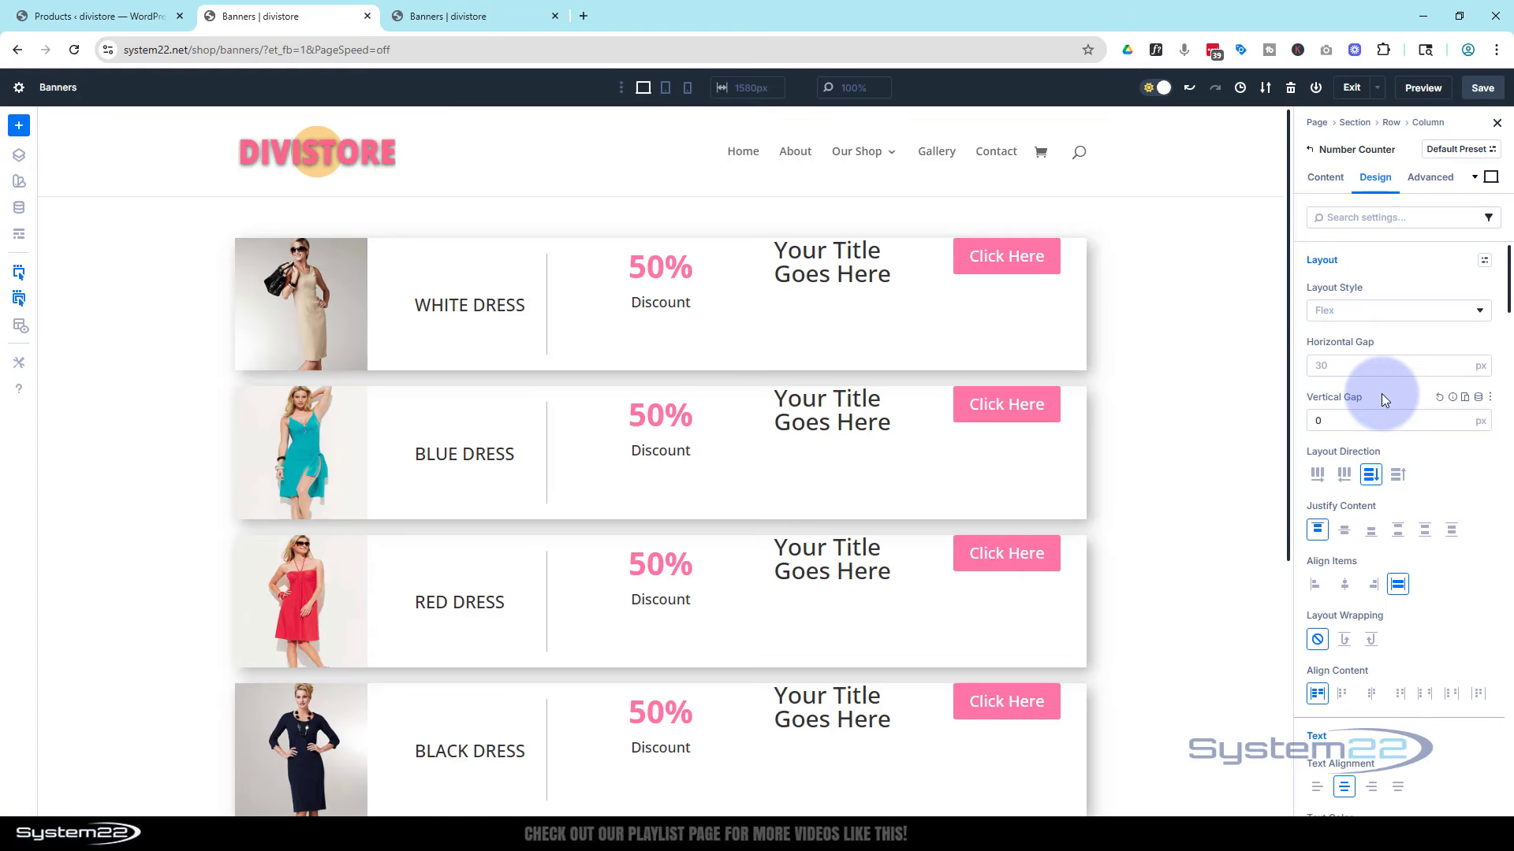
{"action": "left_click", "coordinate": [1311, 153]}
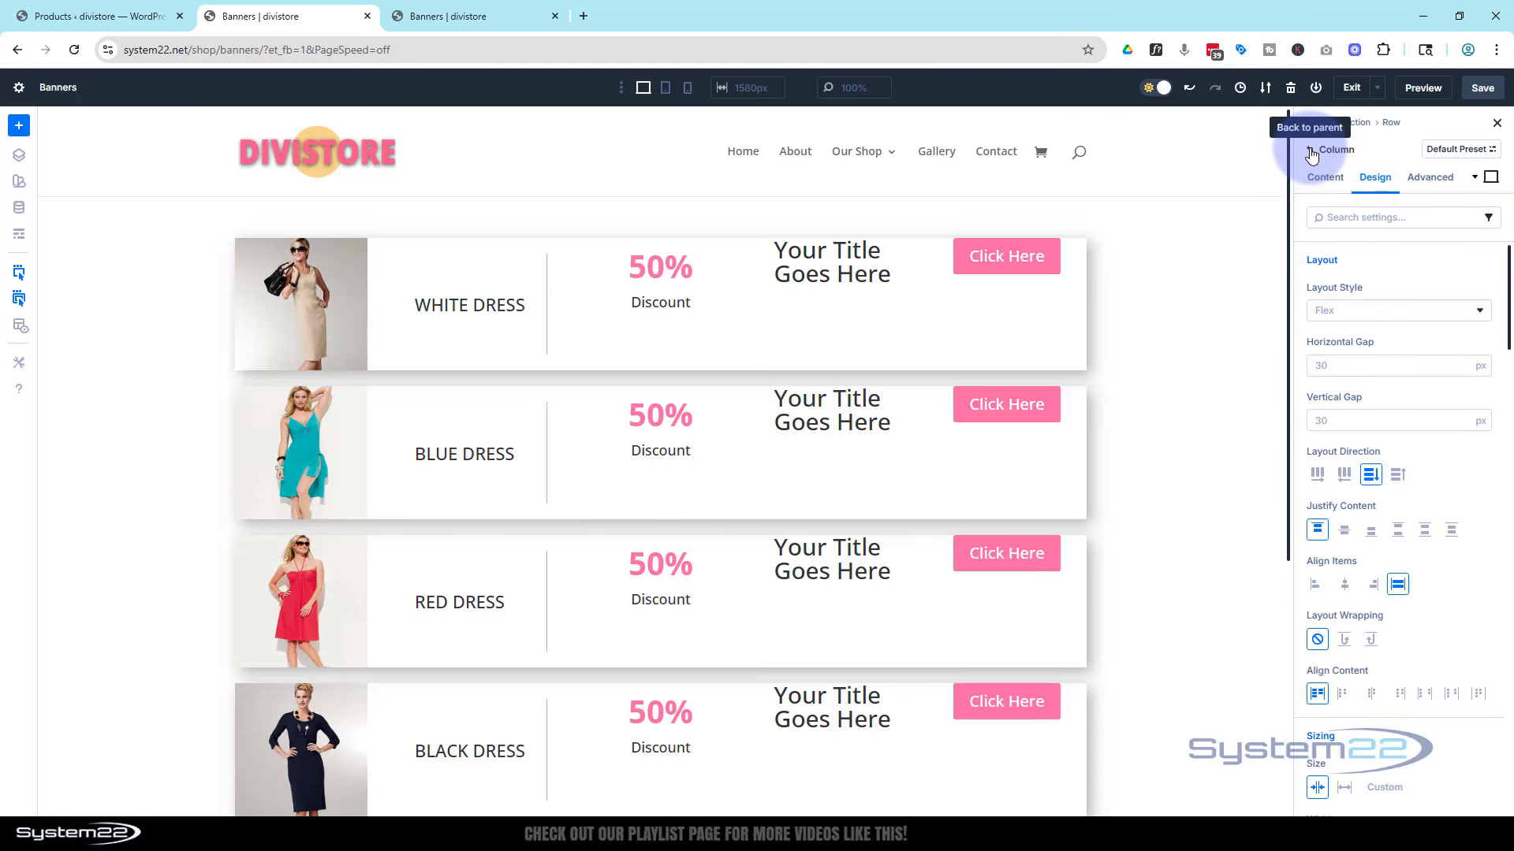
{"action": "left_click", "coordinate": [1344, 533]}
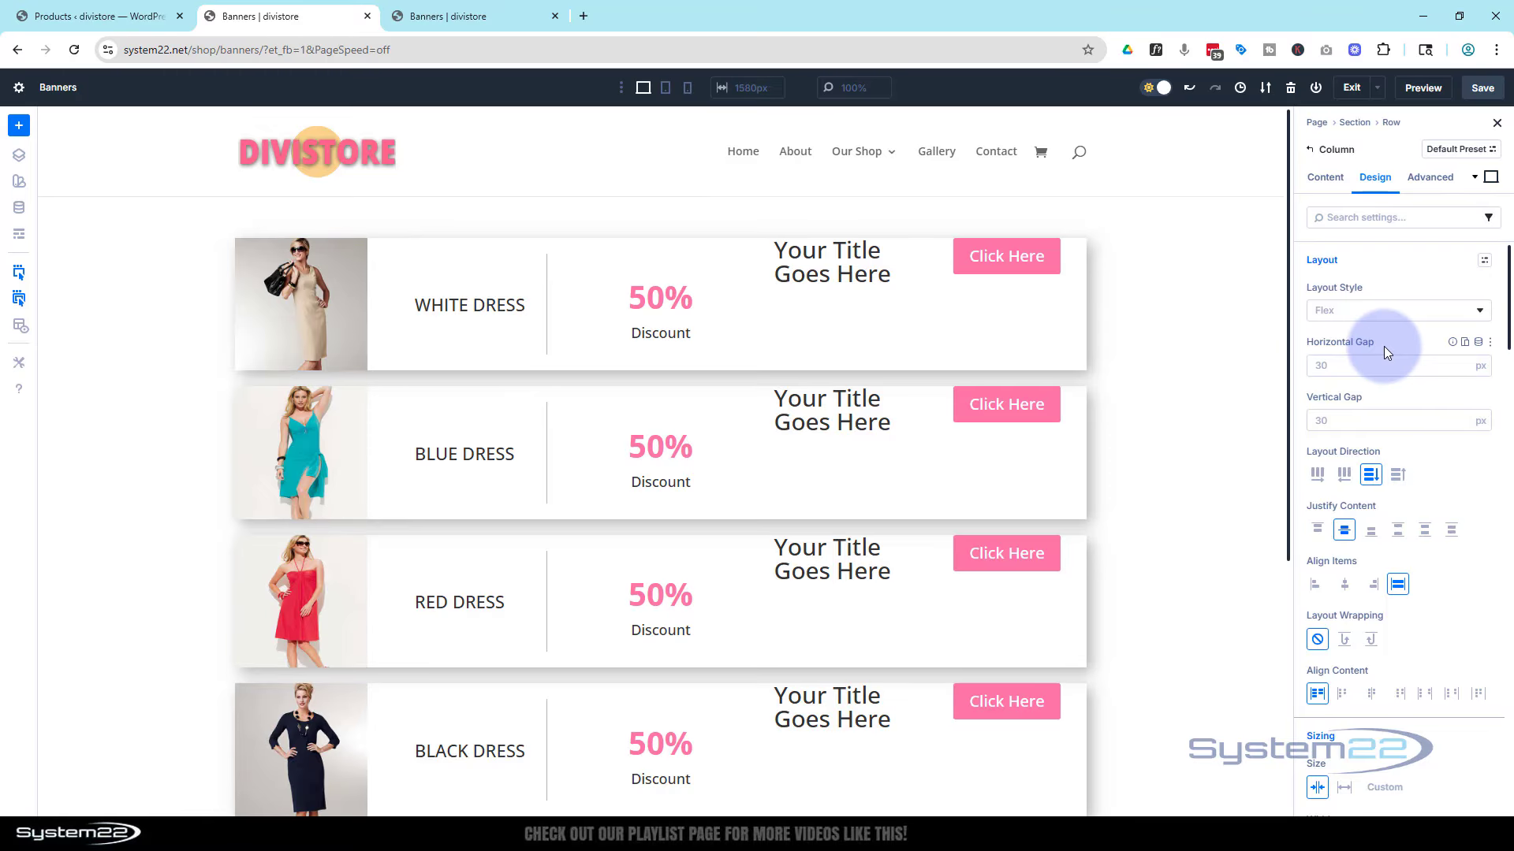
Add a 1 px right border to the discount counter's column.
{"action": "scroll", "coordinate": [1385, 347], "scroll_direction": "down", "scroll_amount": 10}
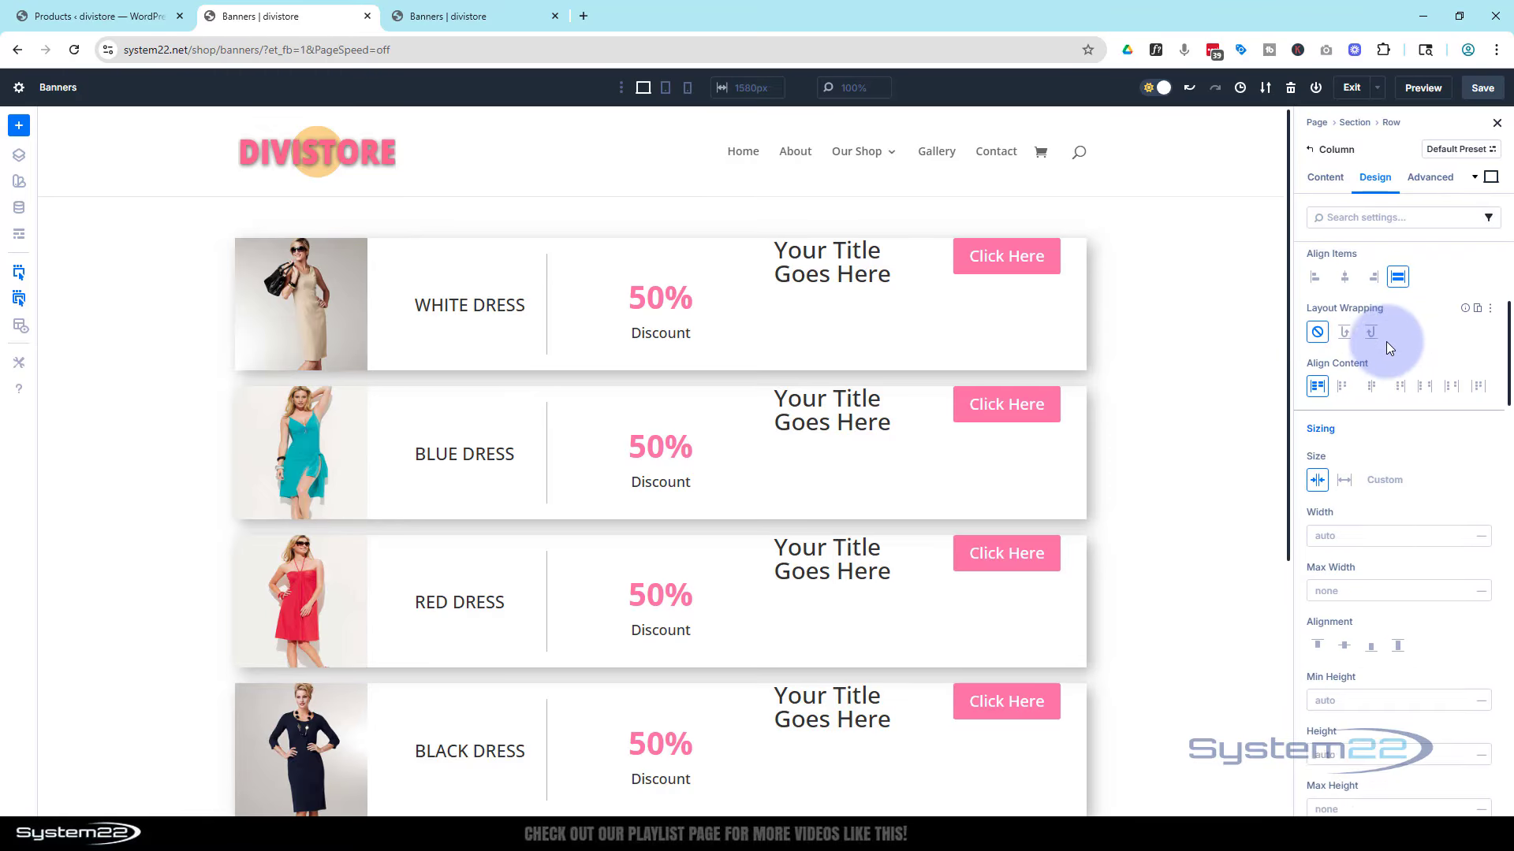
{"action": "scroll", "coordinate": [1388, 347], "scroll_direction": "down", "scroll_amount": 8}
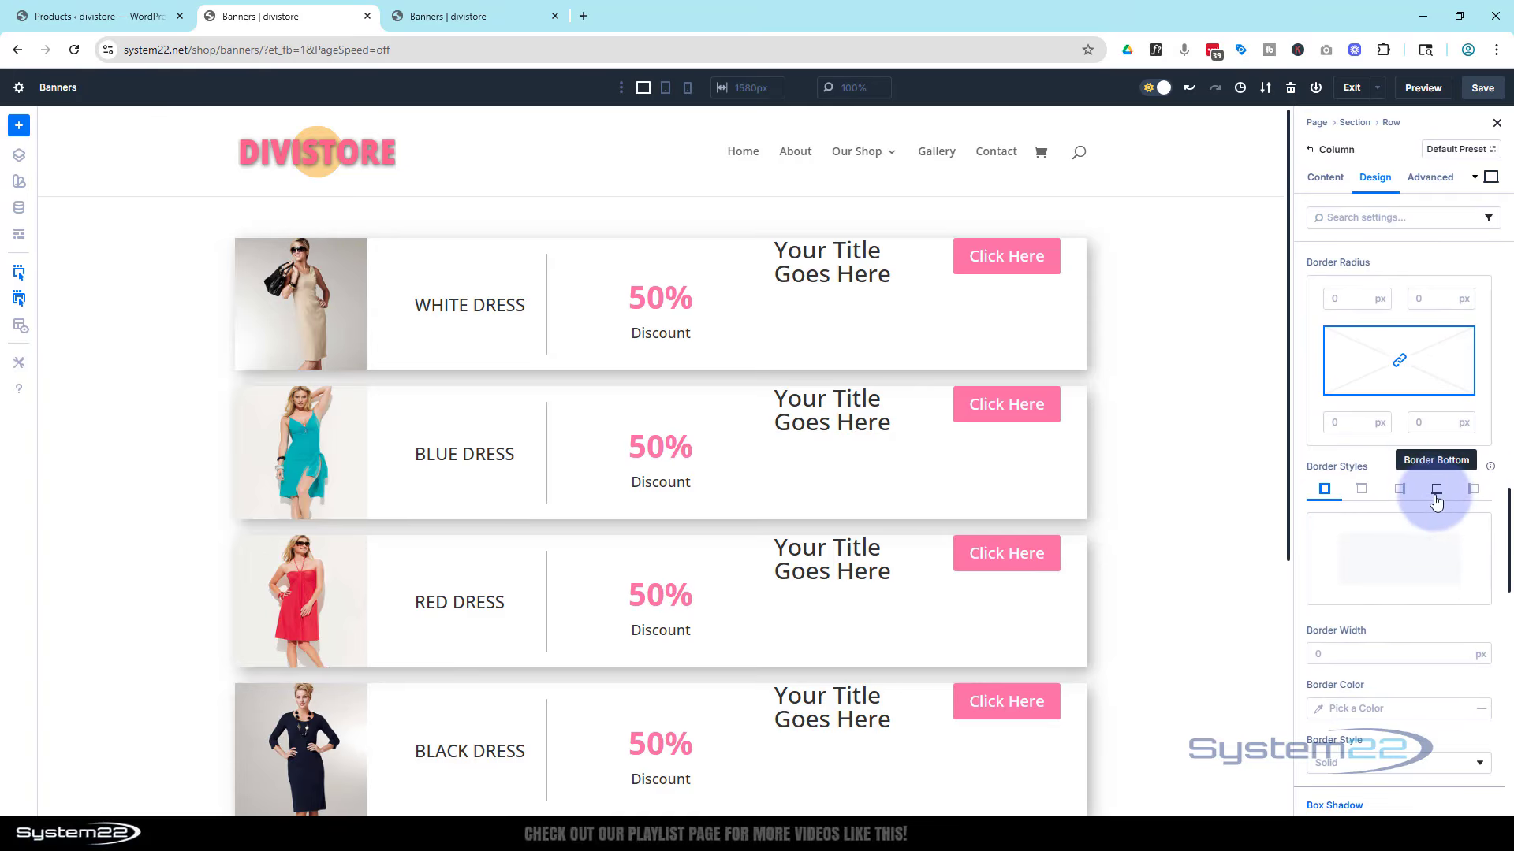
{"action": "left_click", "coordinate": [1402, 490]}
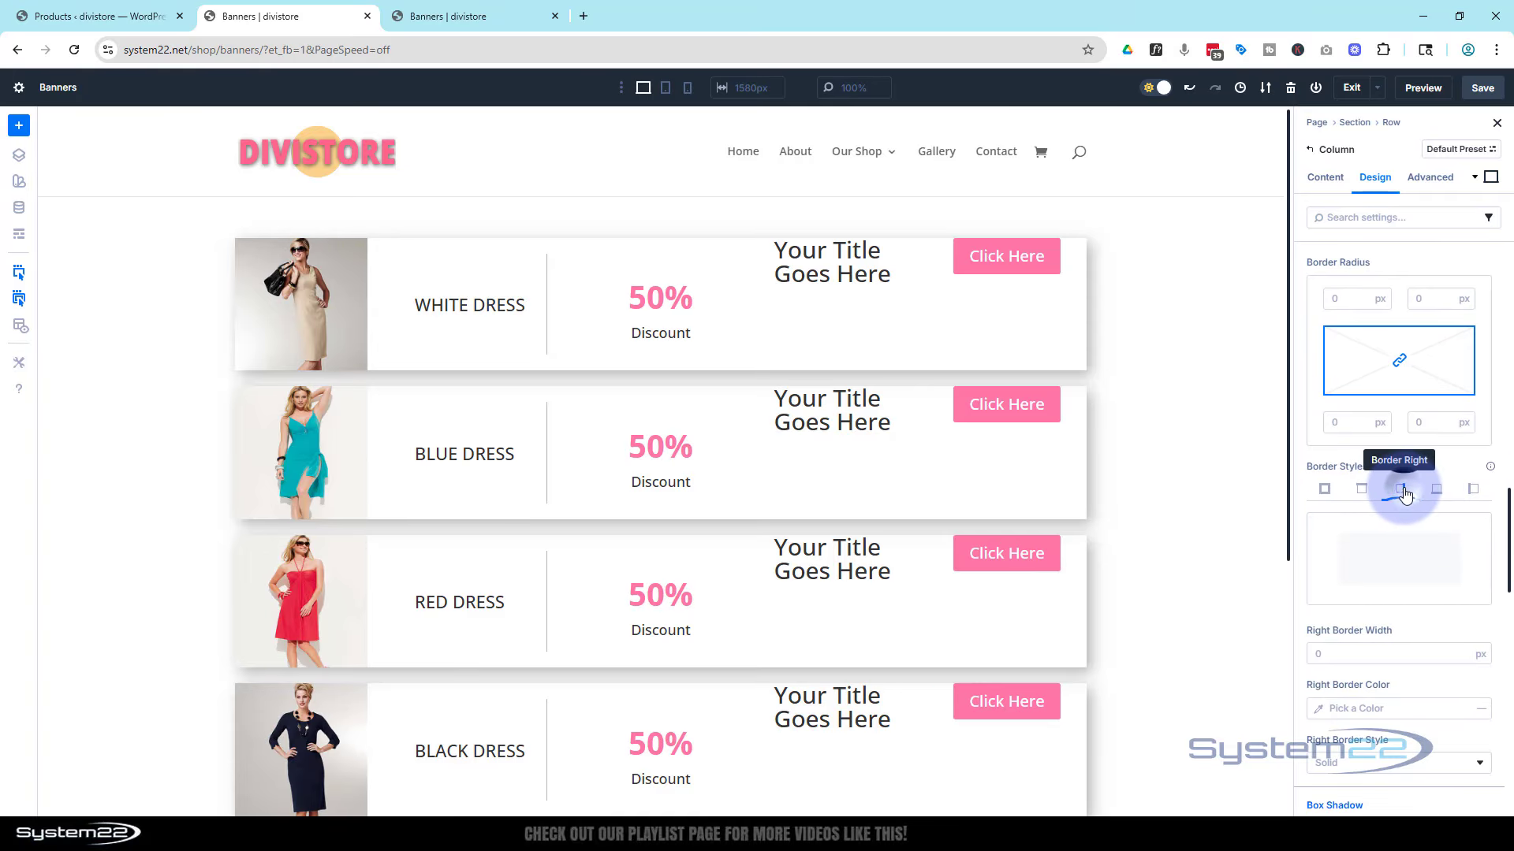
{"action": "left_click", "coordinate": [1459, 650]}
Set the discount column's right border color to Heading Text Color at 50% opacity.
{"action": "scroll", "coordinate": [1435, 642], "scroll_direction": "down", "scroll_amount": 2}
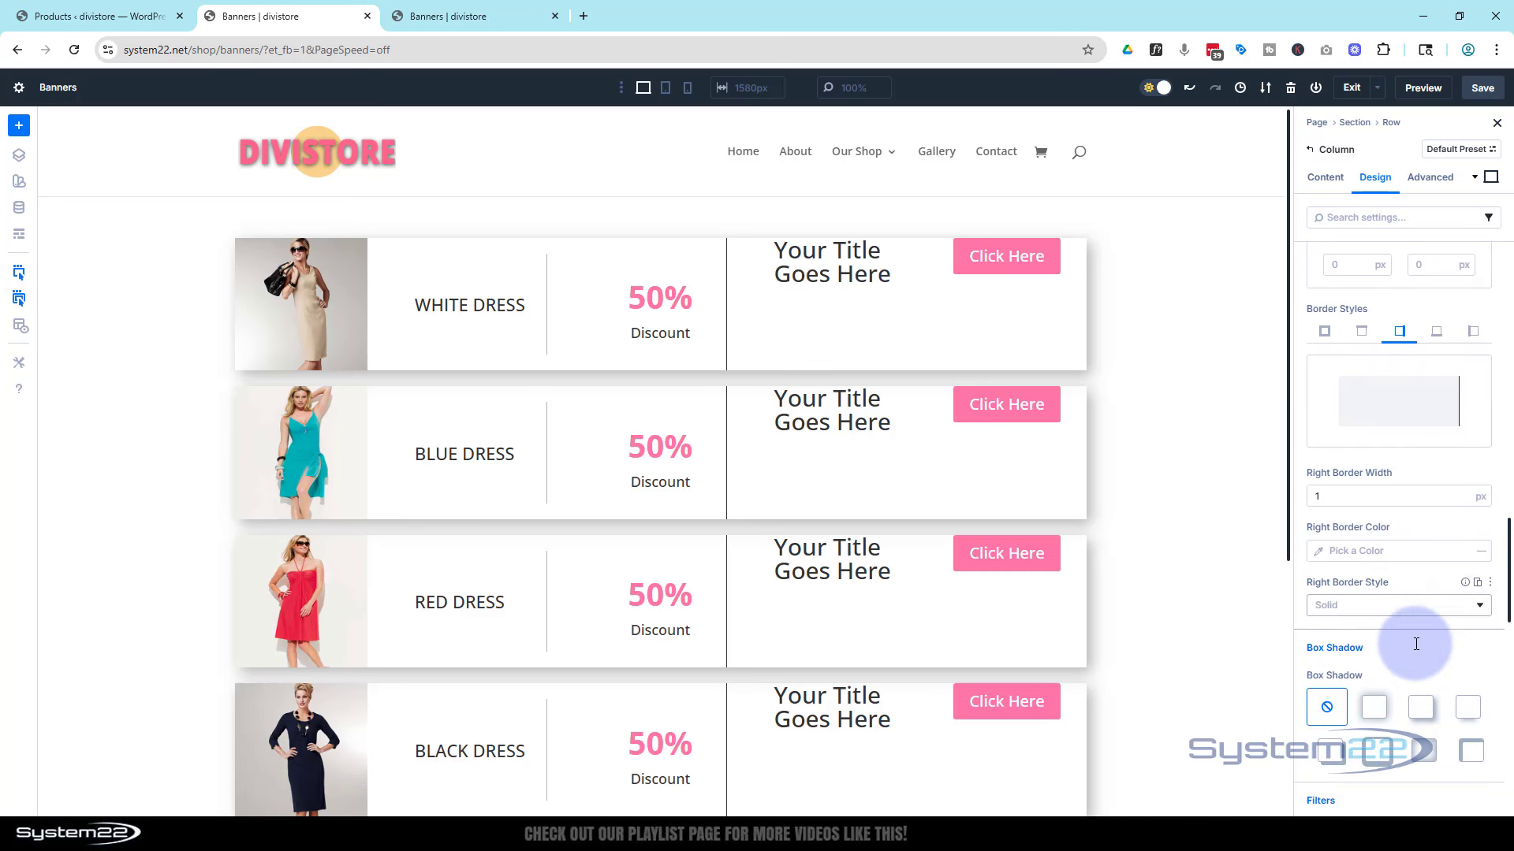
{"action": "left_click", "coordinate": [1317, 551]}
{"action": "left_click", "coordinate": [1154, 726]}
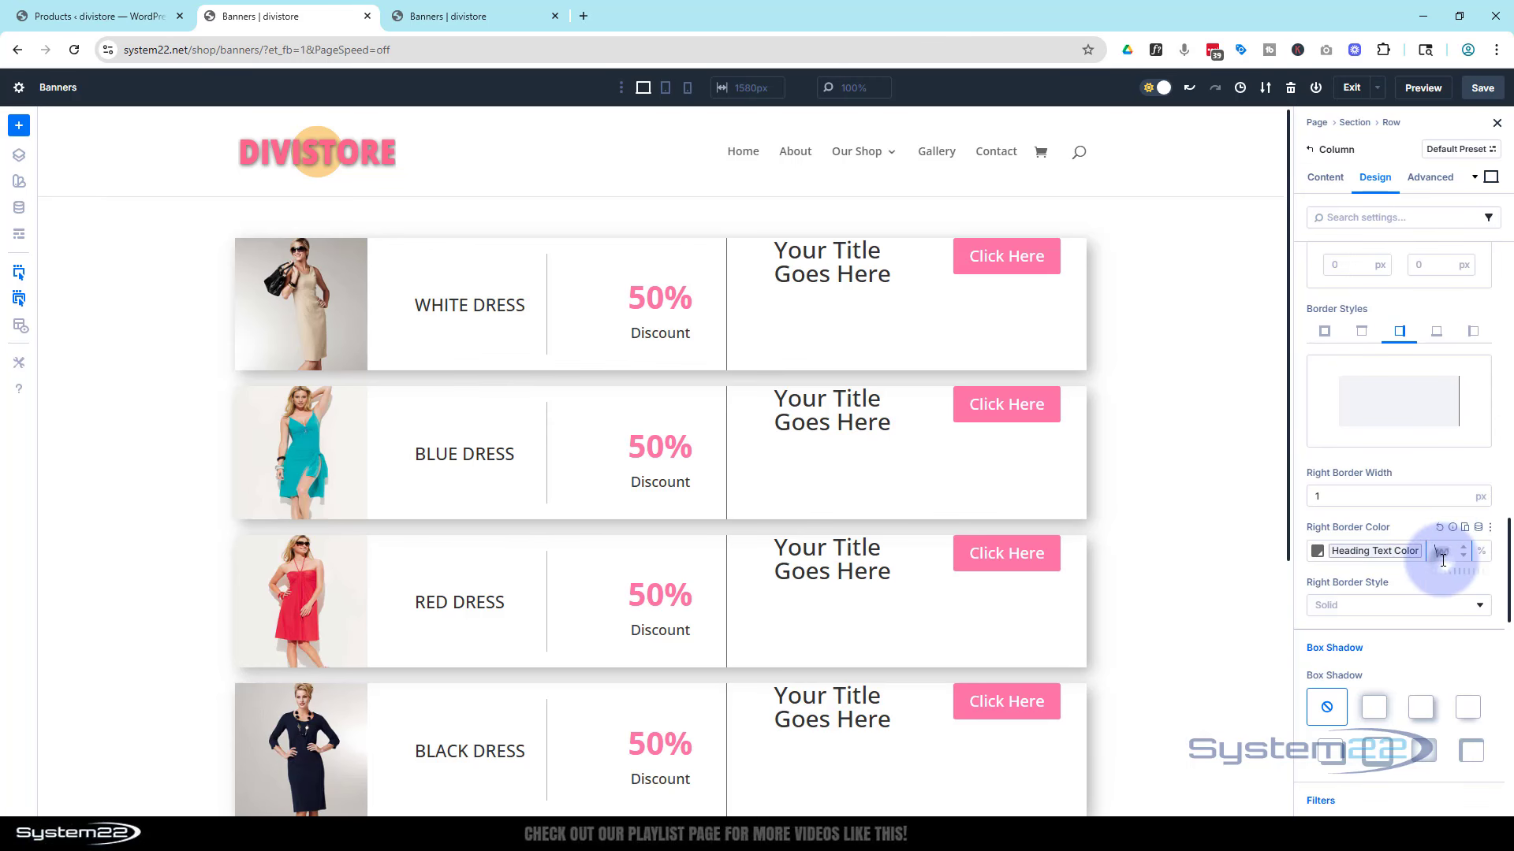
{"action": "left_click", "coordinate": [1443, 552]}
{"action": "type", "text": "50"}
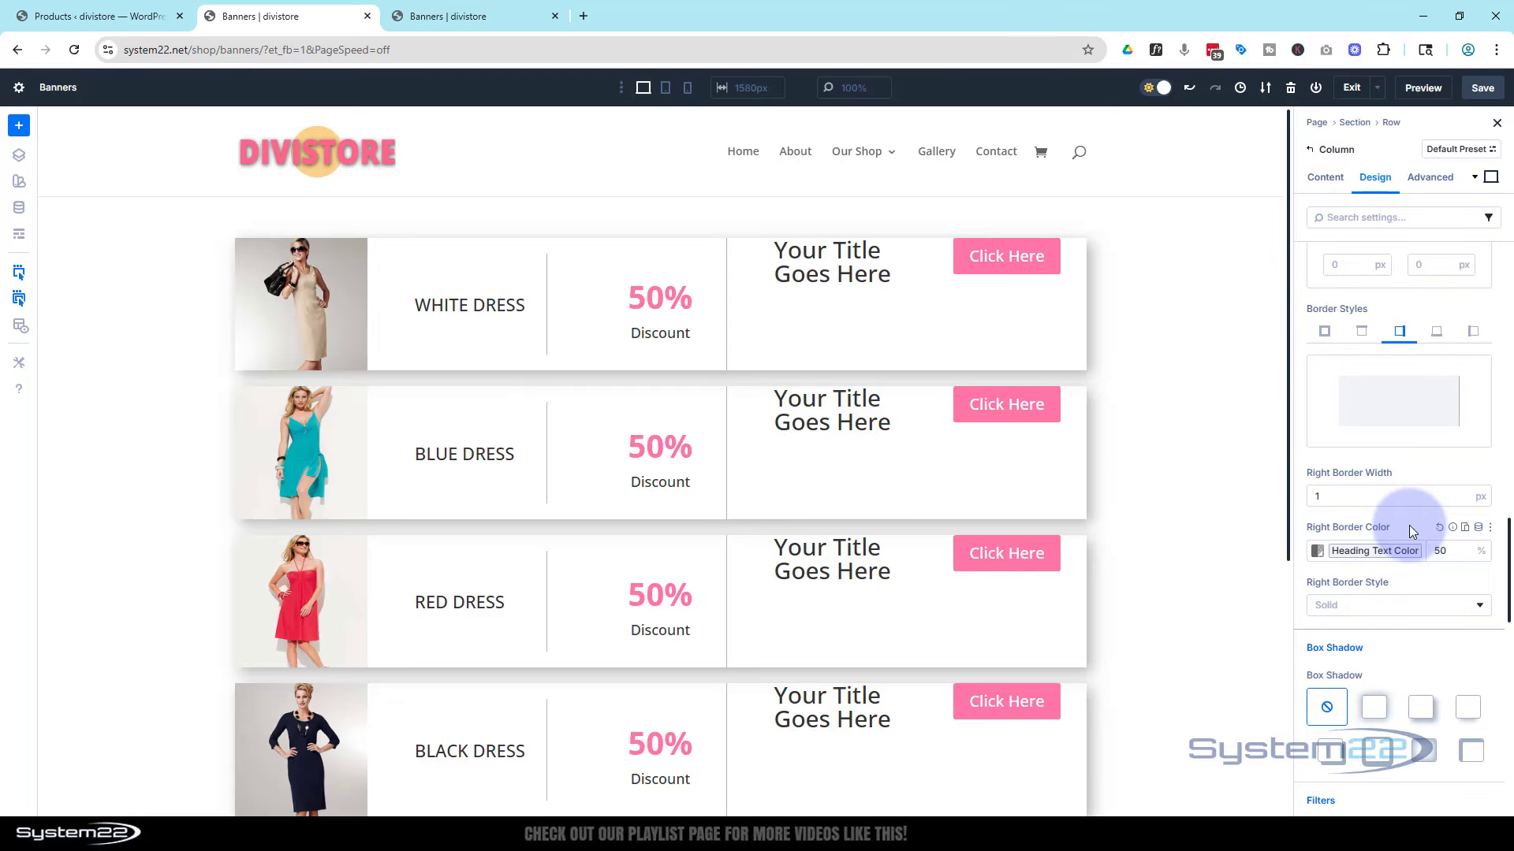
Set the discount column's top and bottom margins to a linked 20 px.
{"action": "scroll", "coordinate": [1408, 527], "scroll_direction": "up", "scroll_amount": 6}
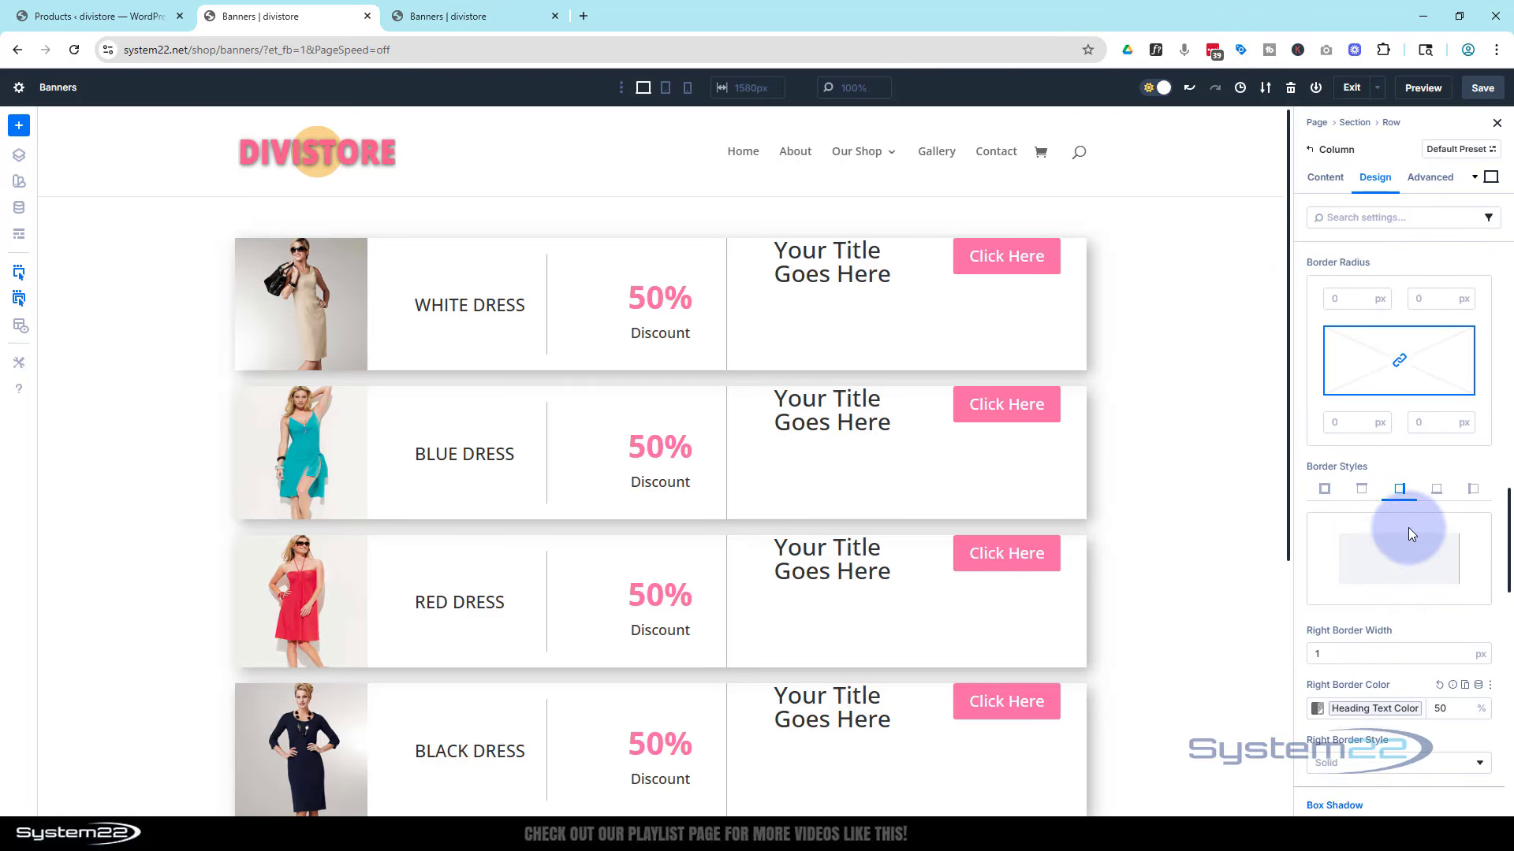
{"action": "scroll", "coordinate": [1408, 528], "scroll_direction": "up", "scroll_amount": 1}
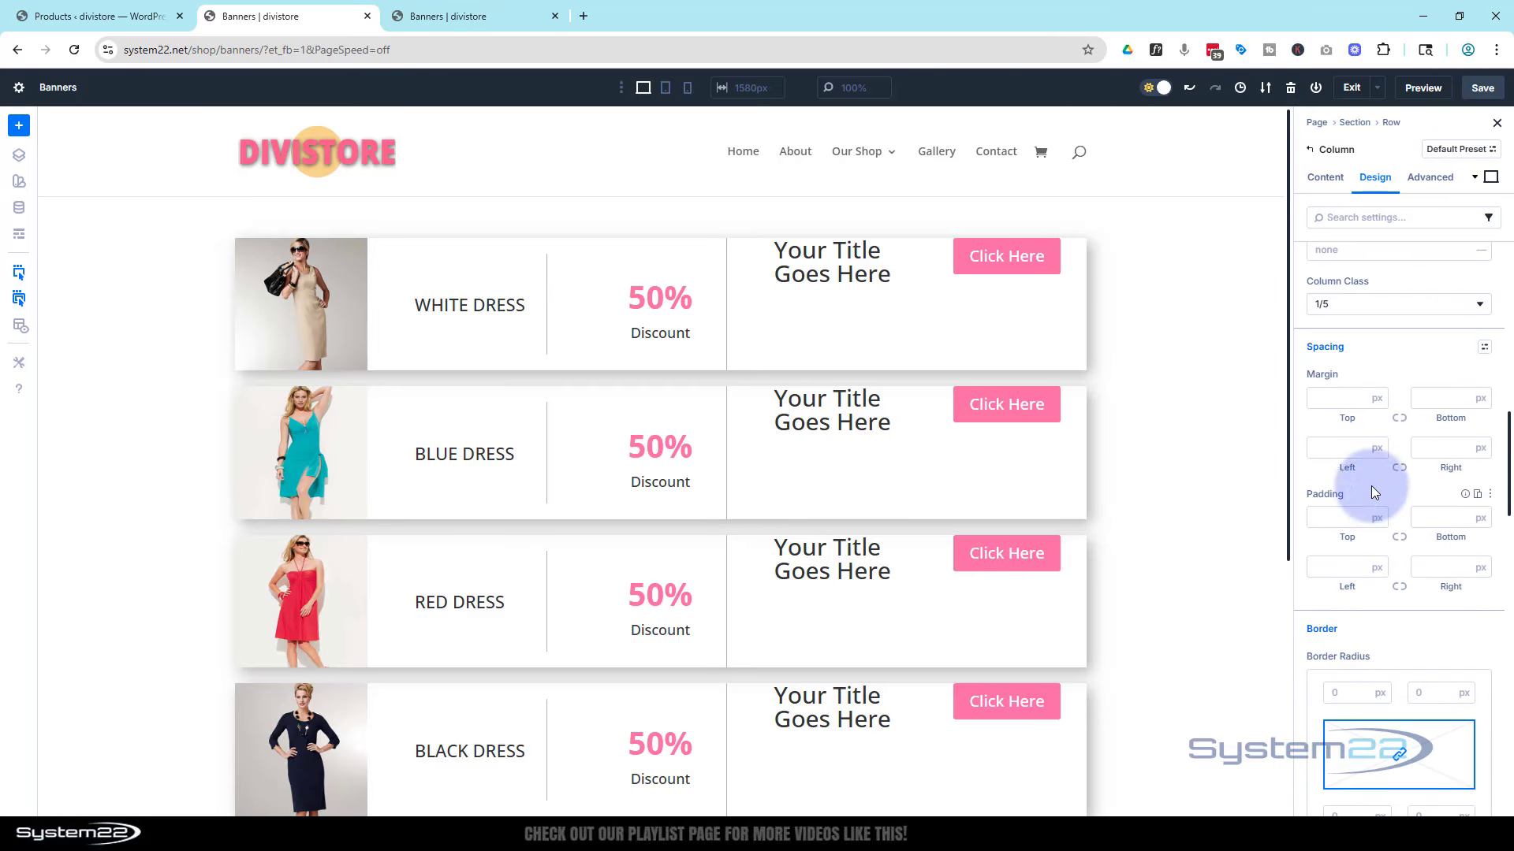
{"action": "left_click", "coordinate": [1335, 400]}
{"action": "type", "text": "20"}
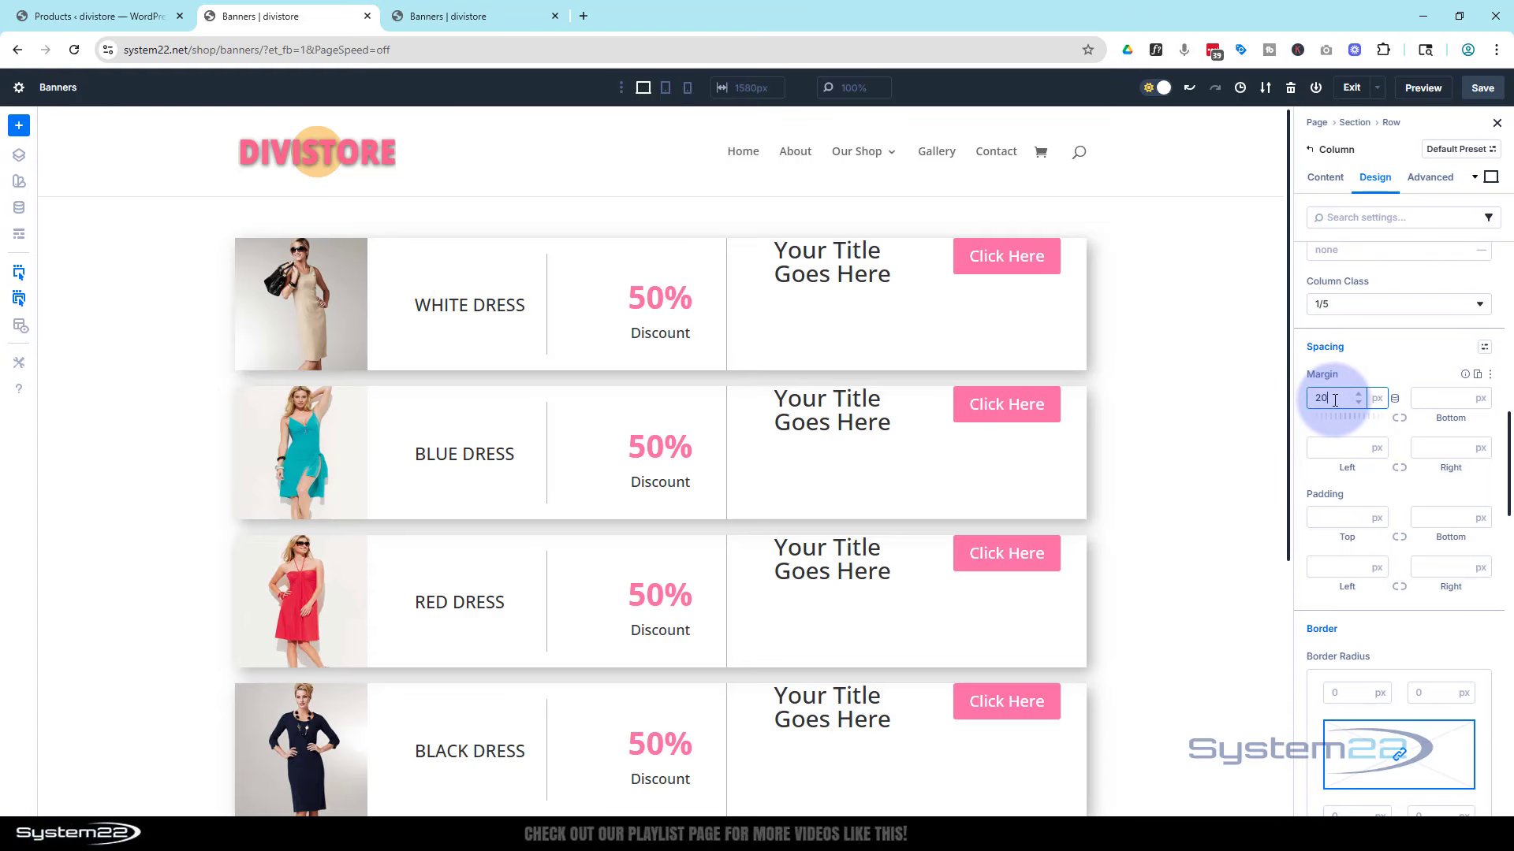
{"action": "left_click", "coordinate": [1400, 419]}
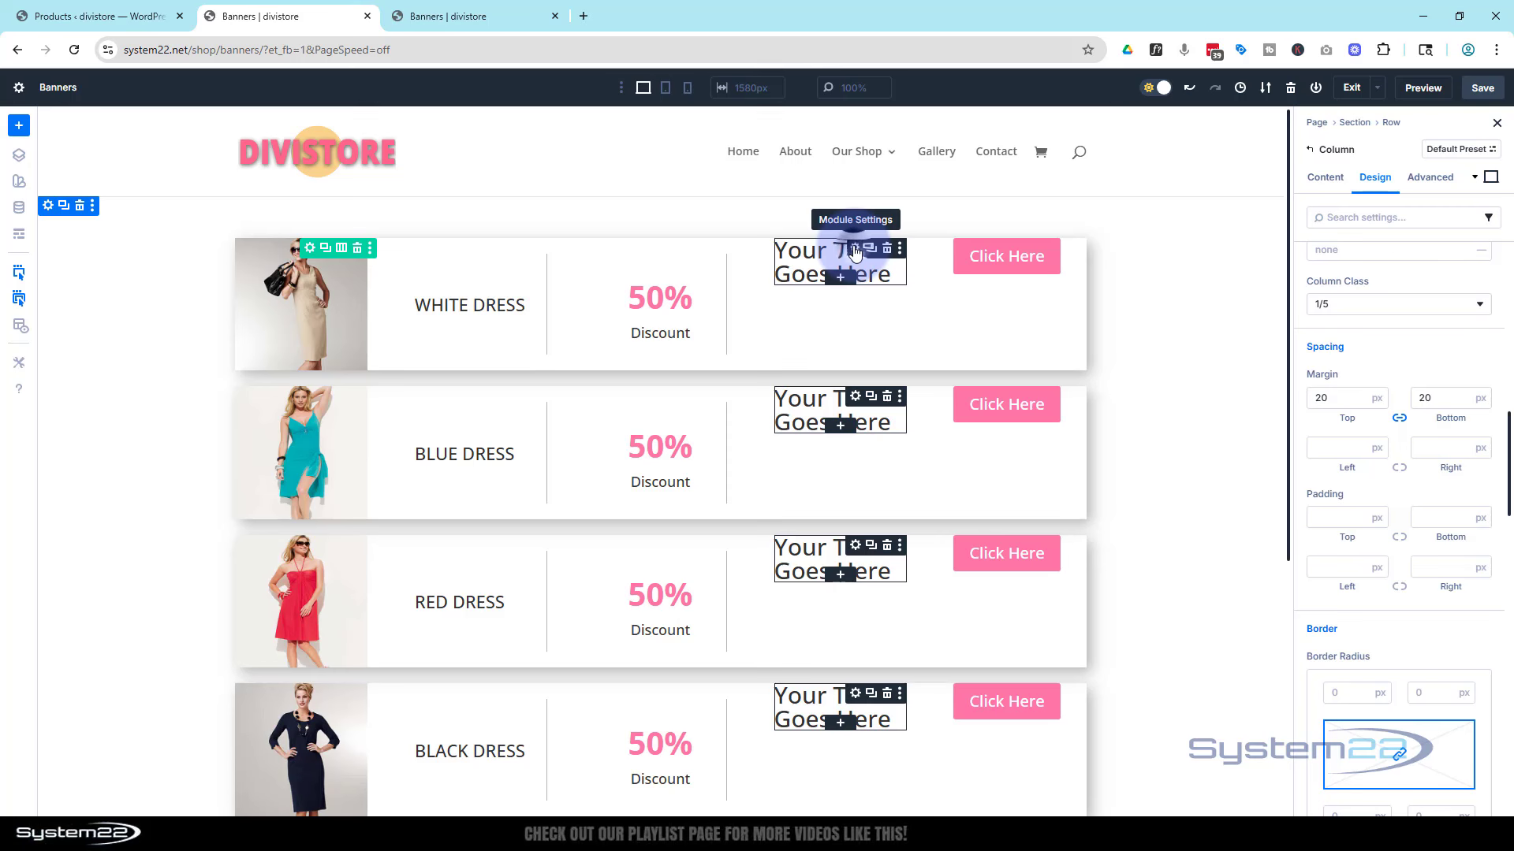
Set the heading level of the "Your Title Goes Here" Heading module to H3.
{"action": "left_click", "coordinate": [855, 250]}
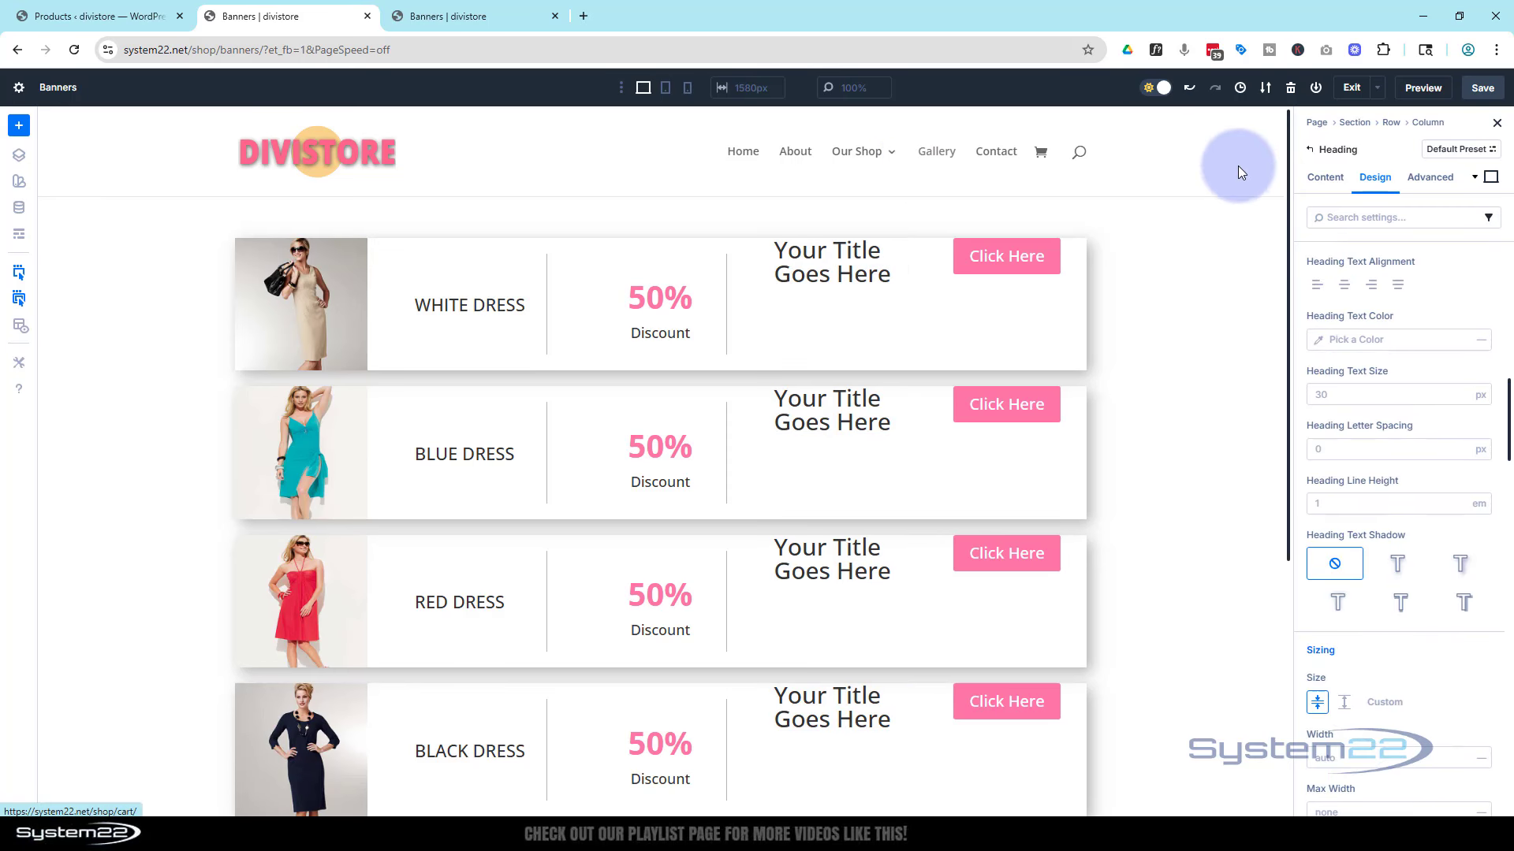
{"action": "left_click", "coordinate": [1327, 180]}
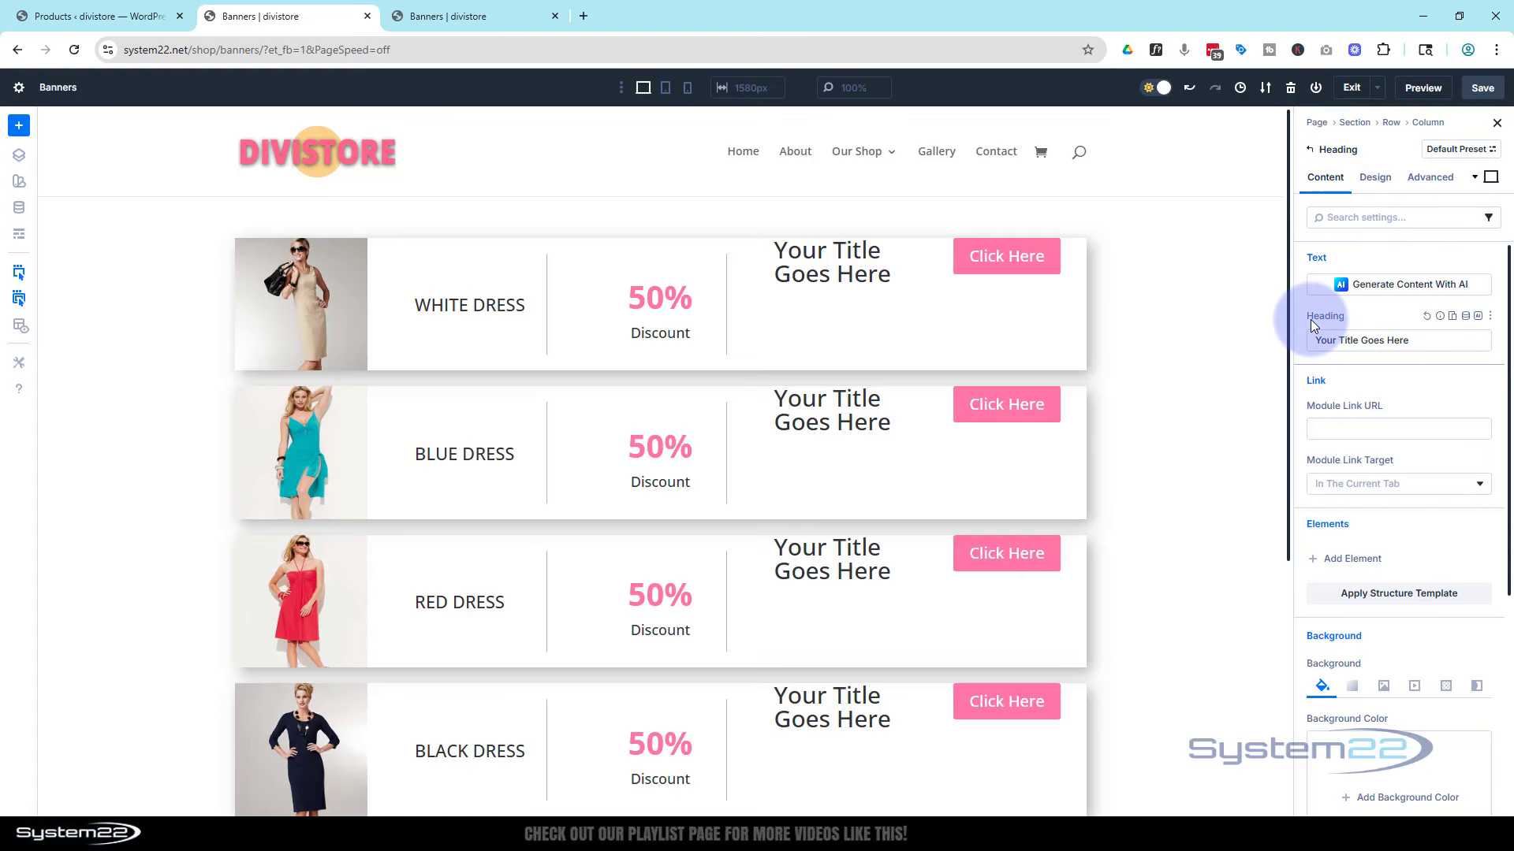
{"action": "left_click", "coordinate": [1376, 181]}
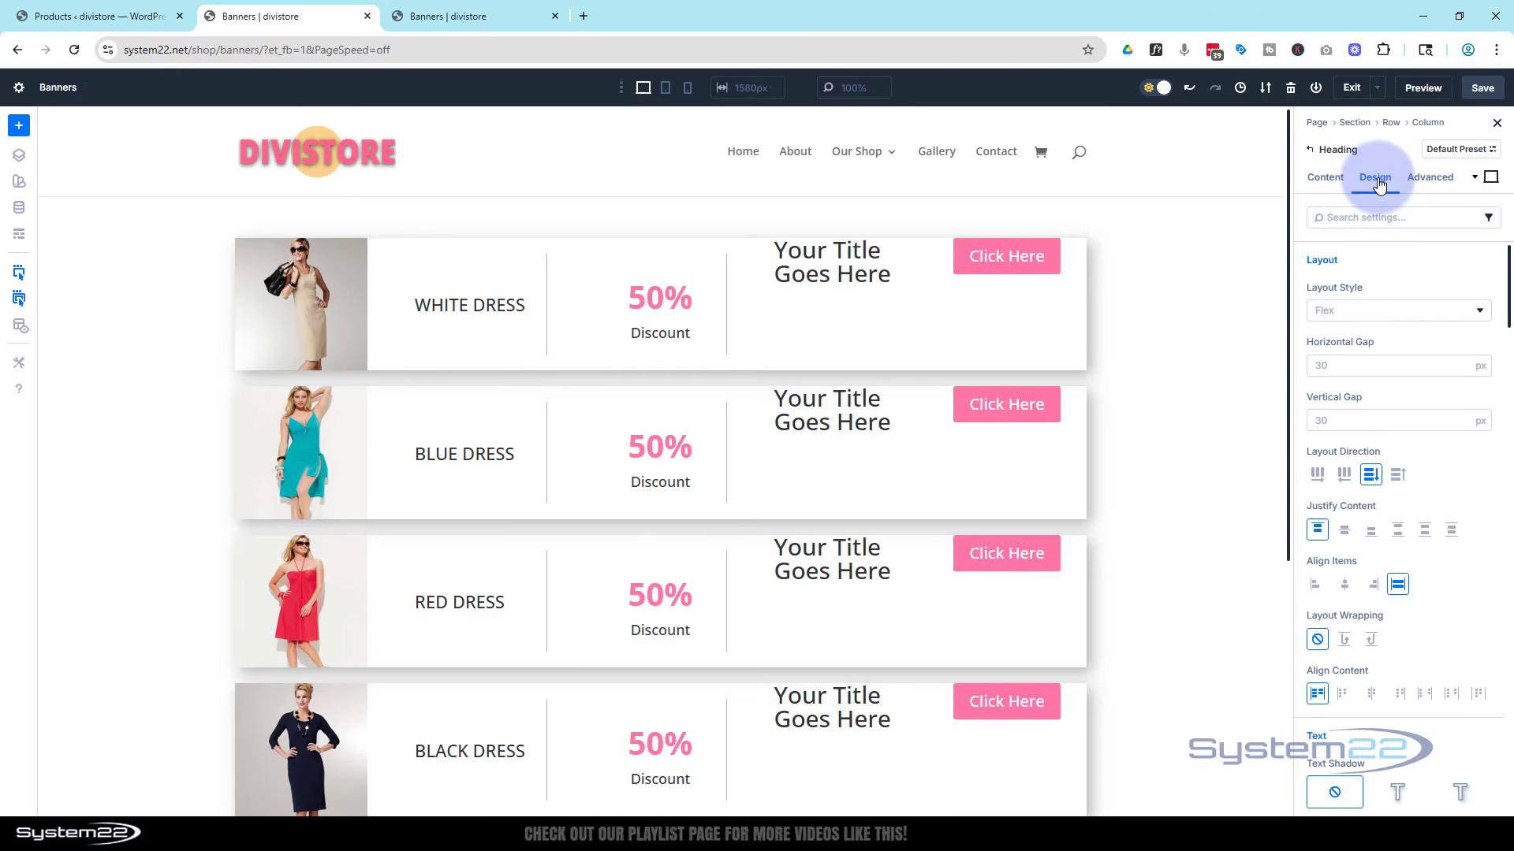
{"action": "scroll", "coordinate": [1378, 314], "scroll_direction": "down", "scroll_amount": 6}
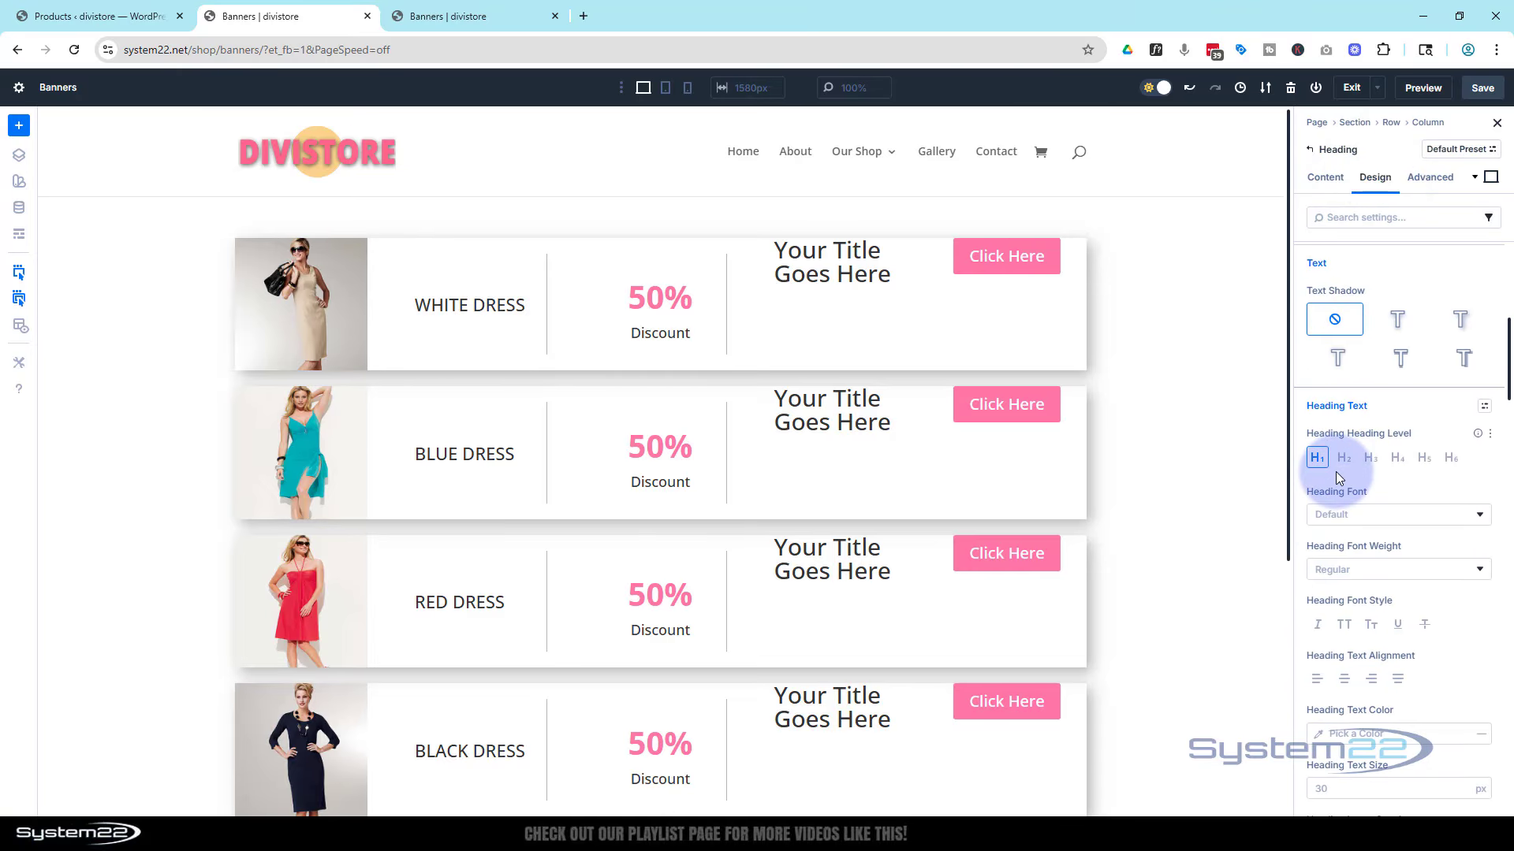
{"action": "left_click", "coordinate": [1371, 459]}
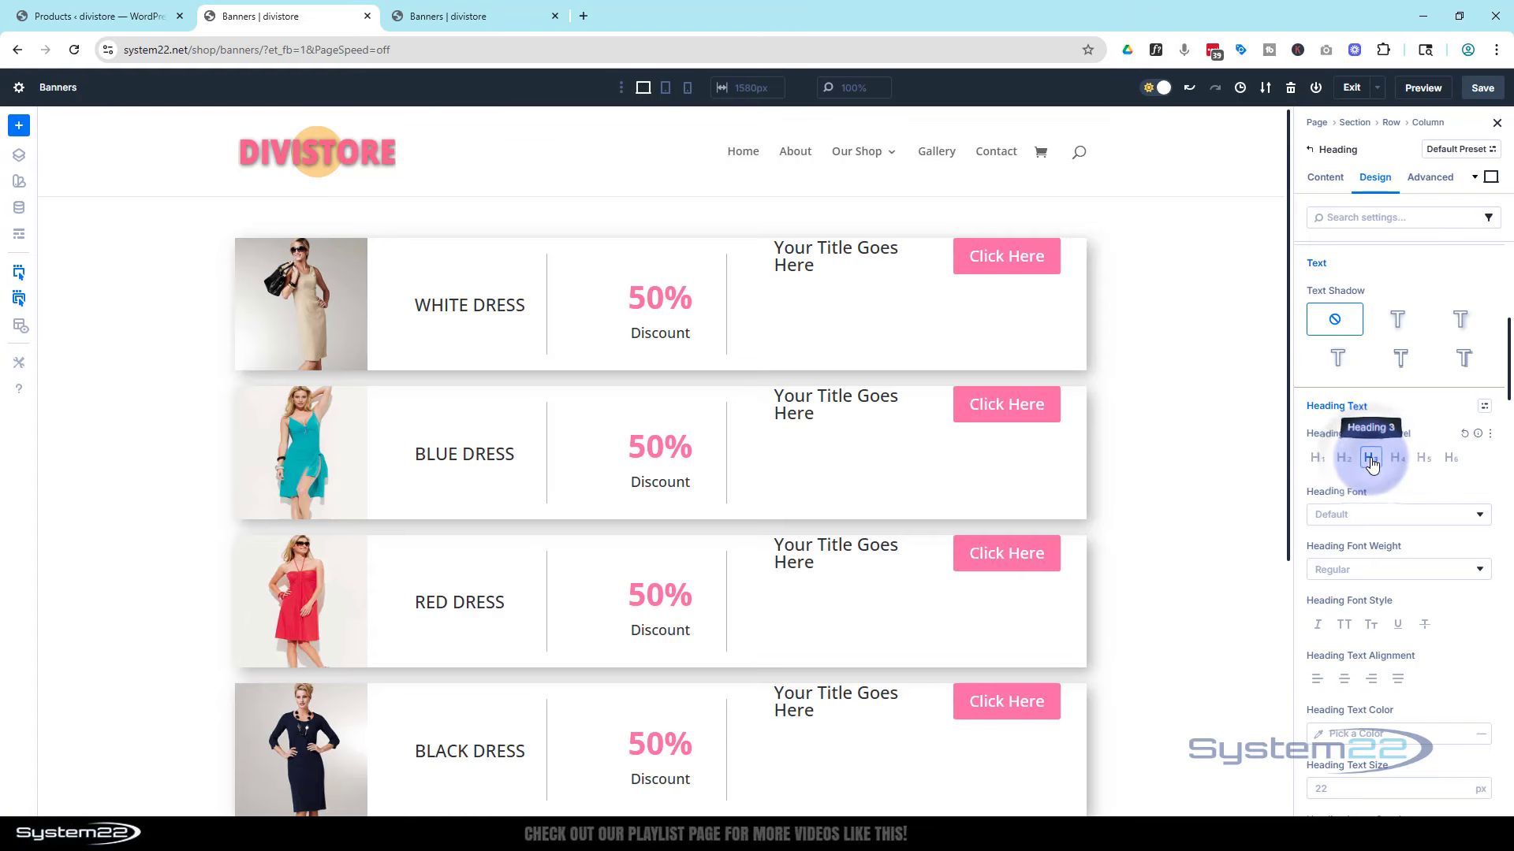
Replace the placeholder heading with the dynamic Loop Product Current Price, with "$" placed before it.
{"action": "left_click", "coordinate": [1325, 178]}
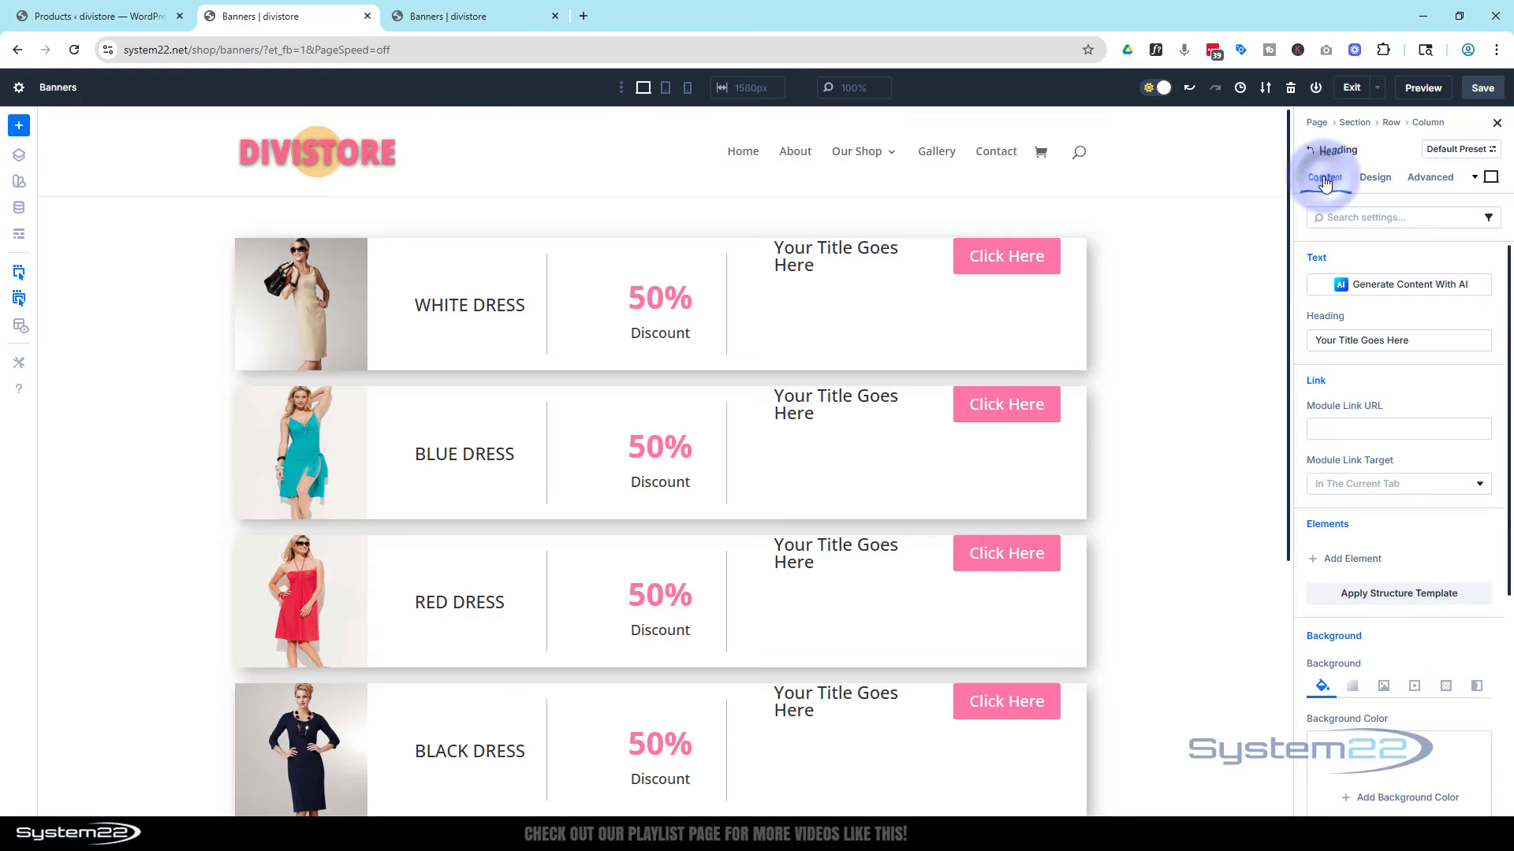
{"action": "left_click", "coordinate": [1313, 322]}
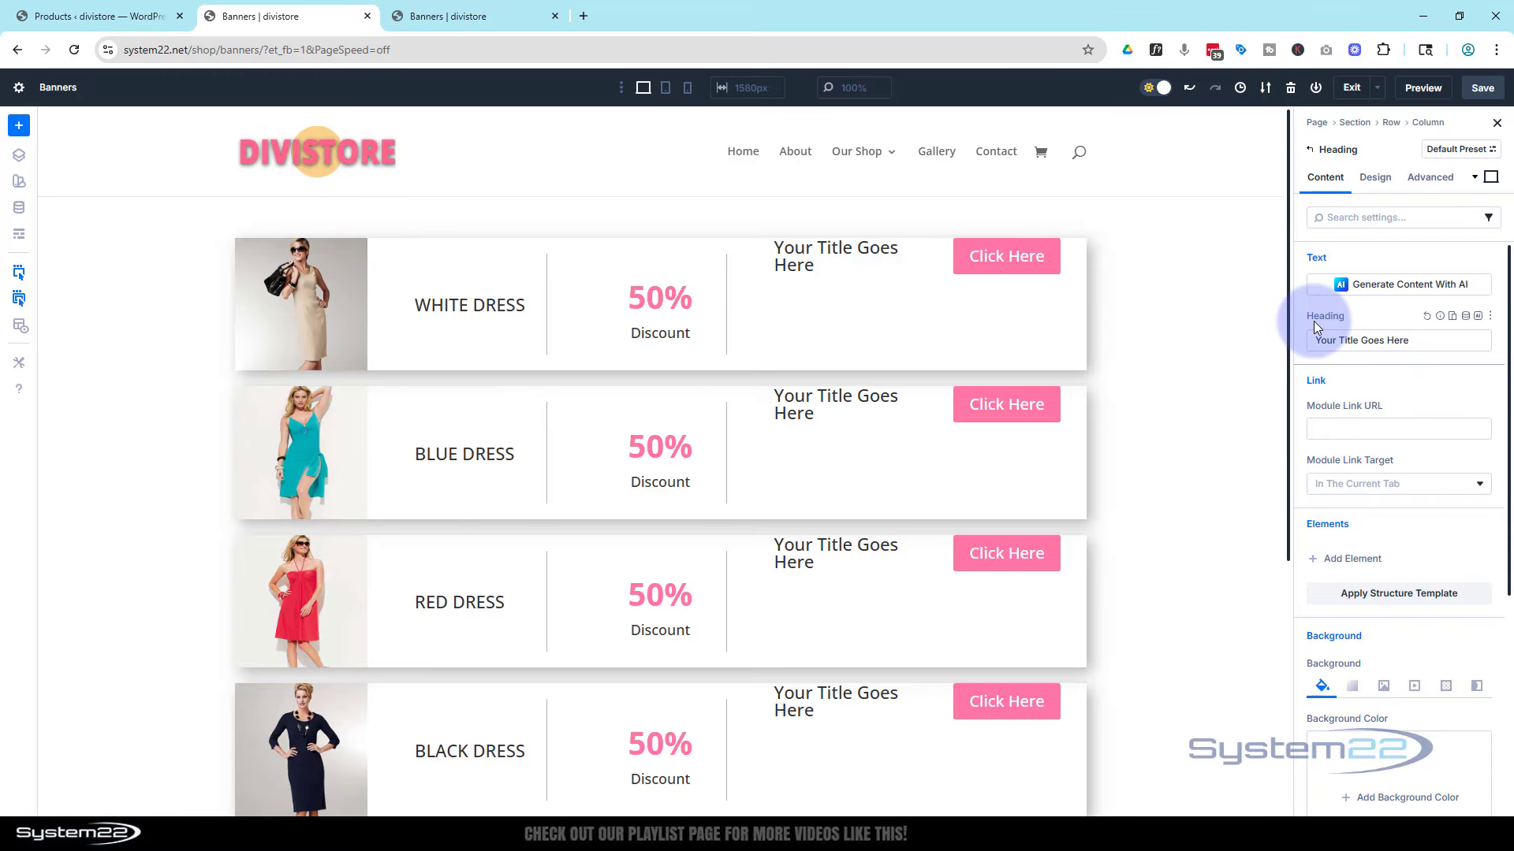
{"action": "left_click", "coordinate": [1466, 316]}
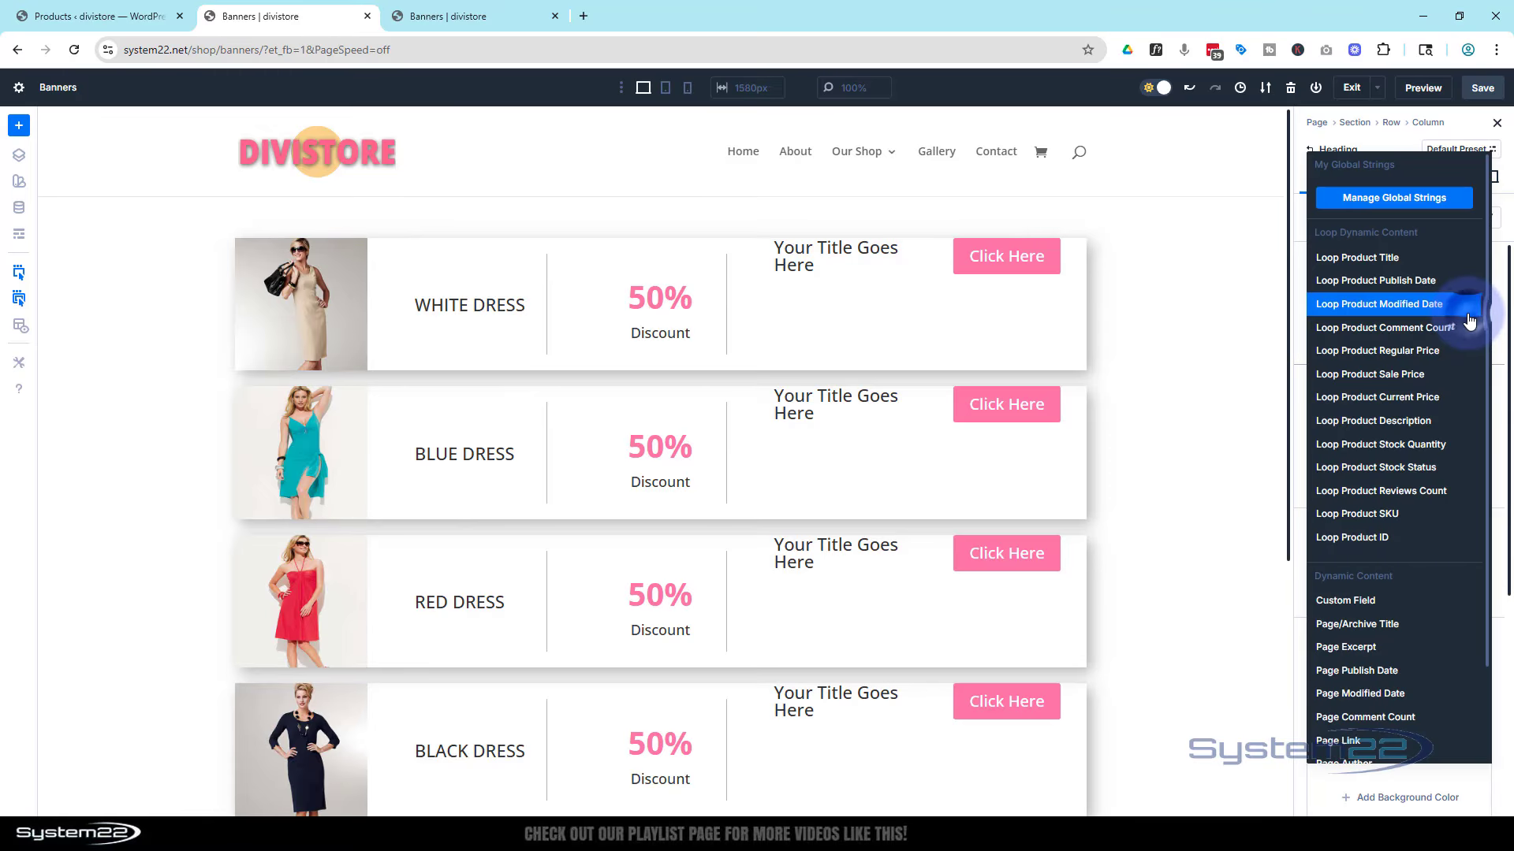
{"action": "left_click", "coordinate": [1401, 401]}
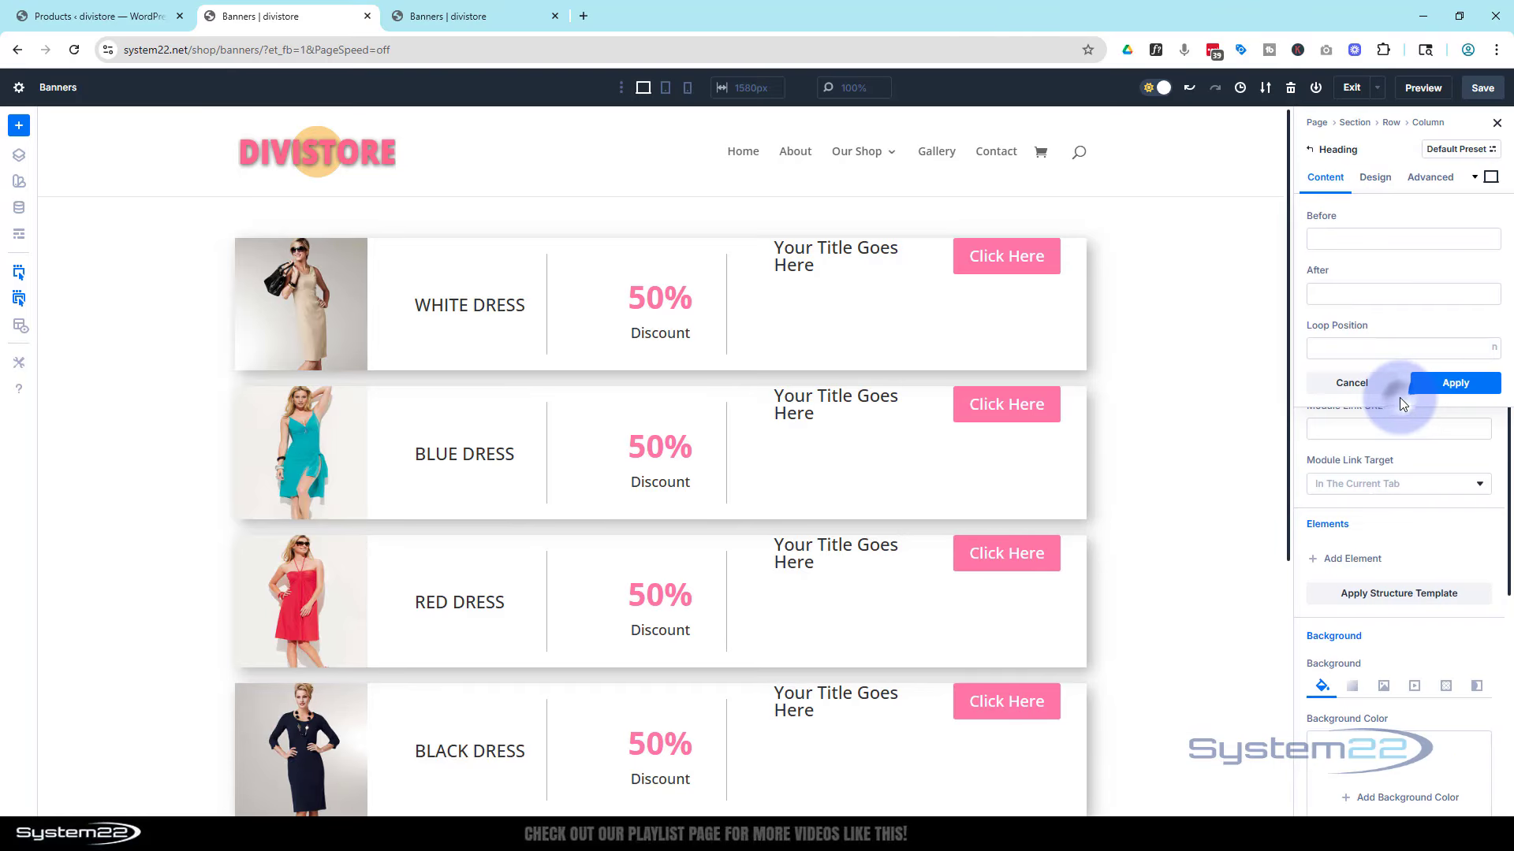
{"action": "left_click", "coordinate": [1324, 238]}
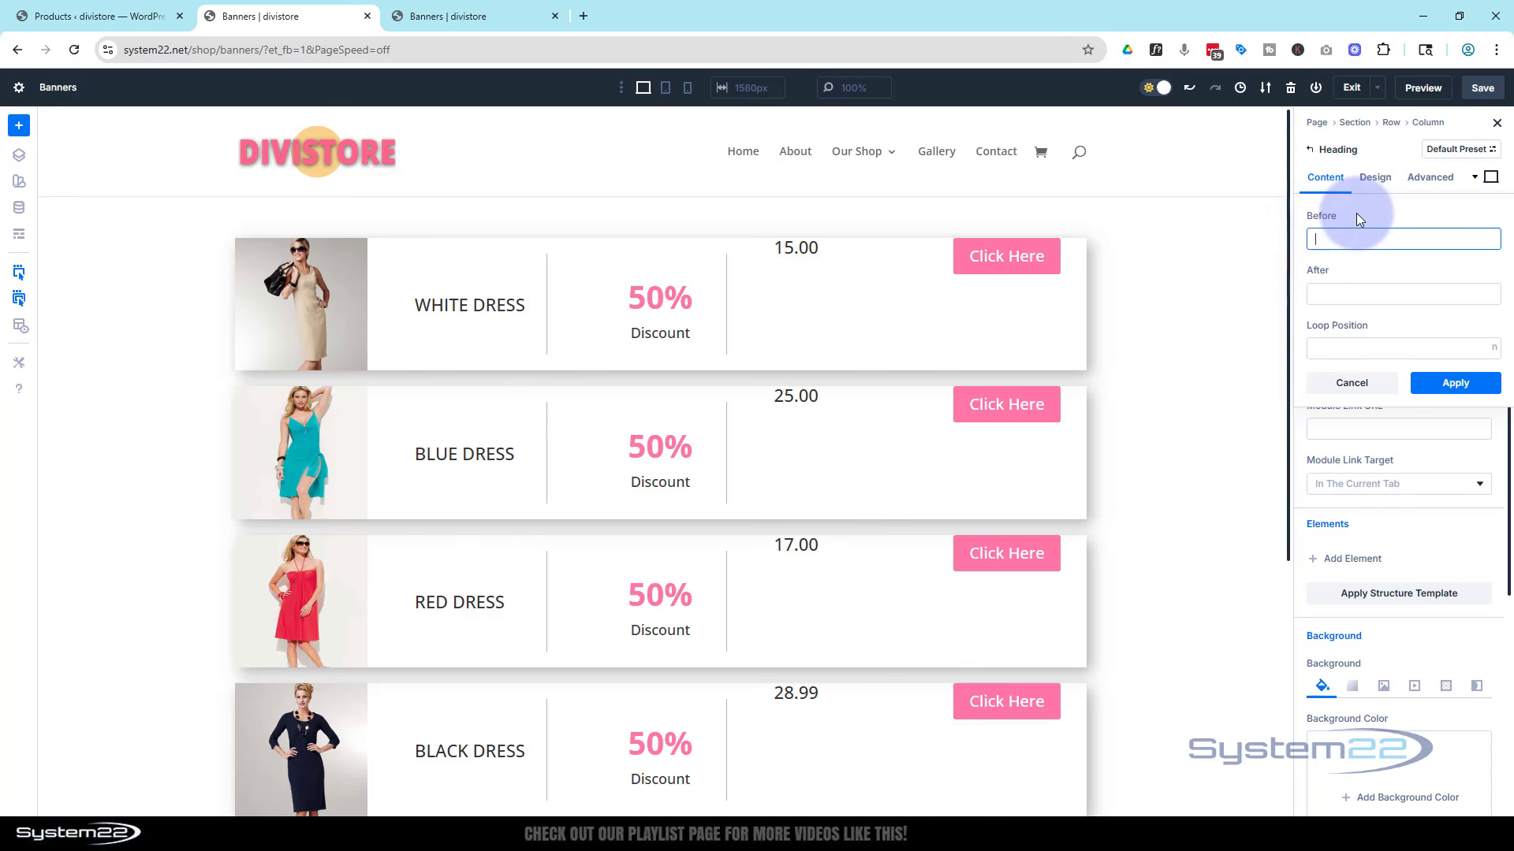
{"action": "type", "text": "$"}
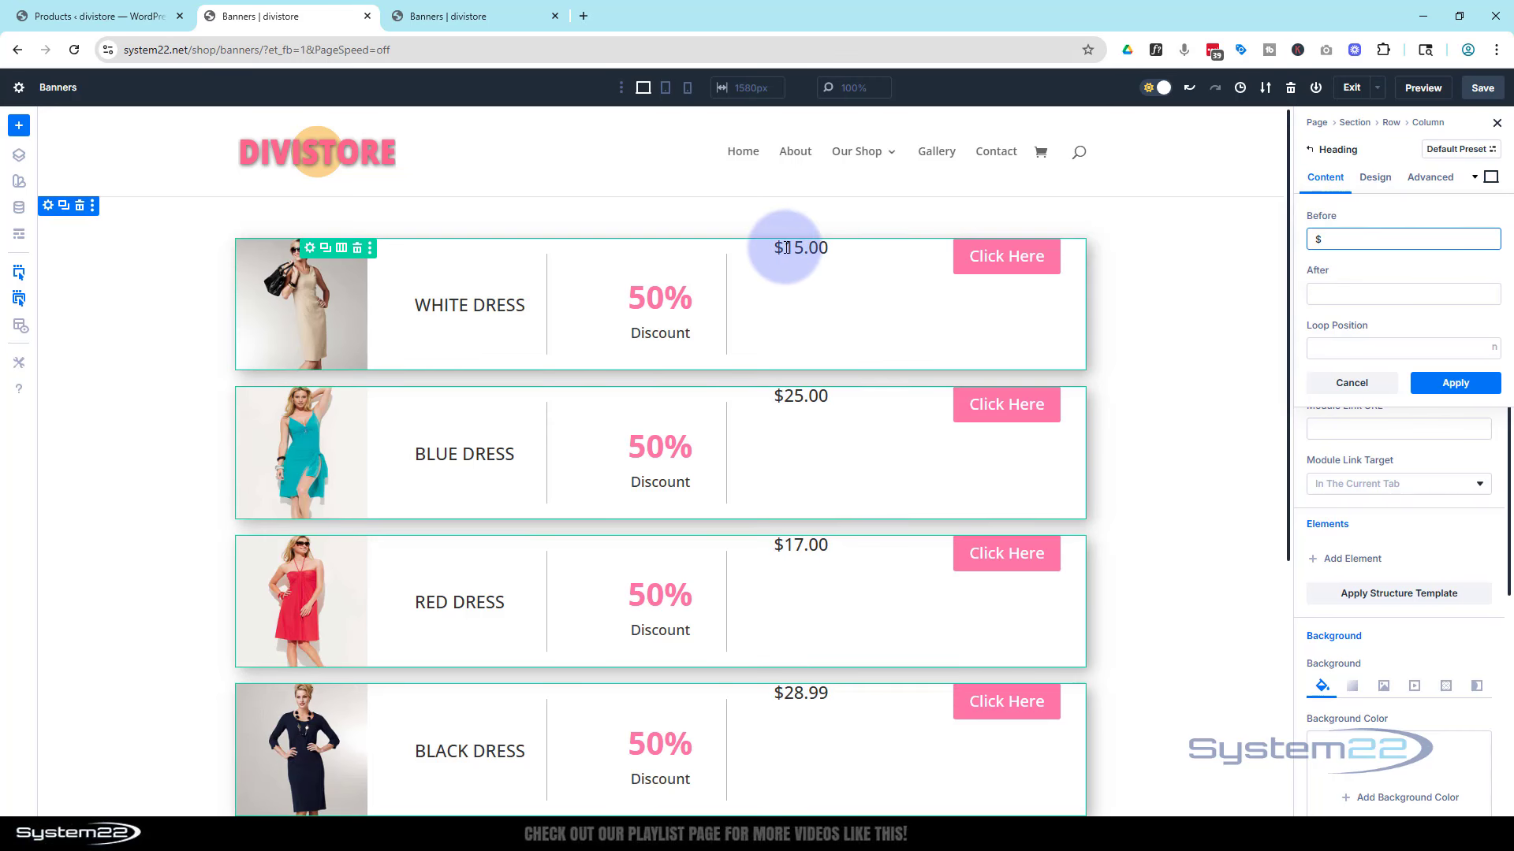
{"action": "left_click", "coordinate": [1452, 383]}
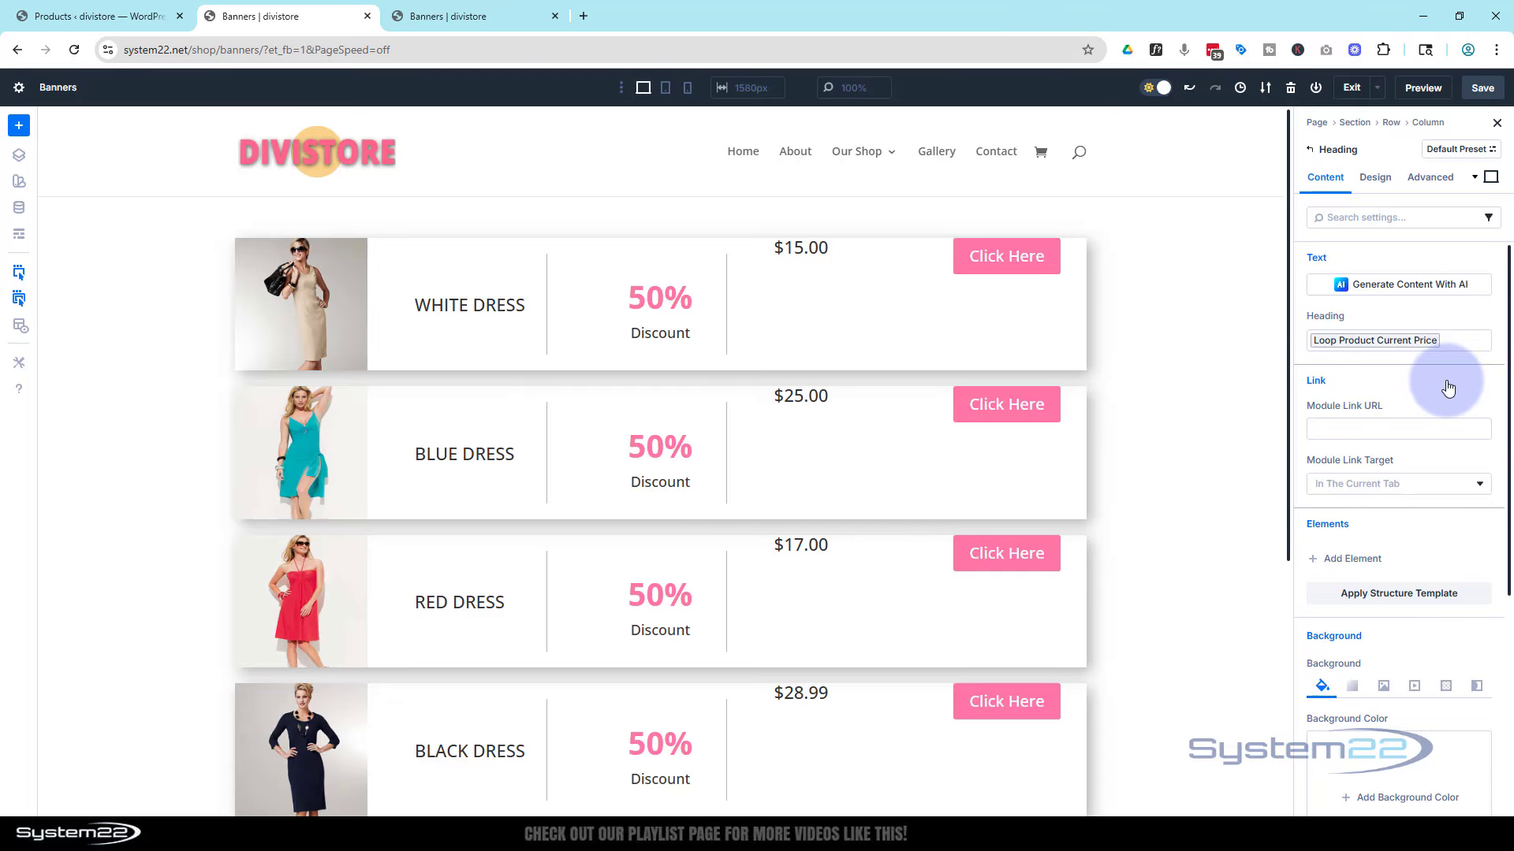
Set the price heading's font weight to Bold and its text size to 35 px.
{"action": "left_click", "coordinate": [1376, 178]}
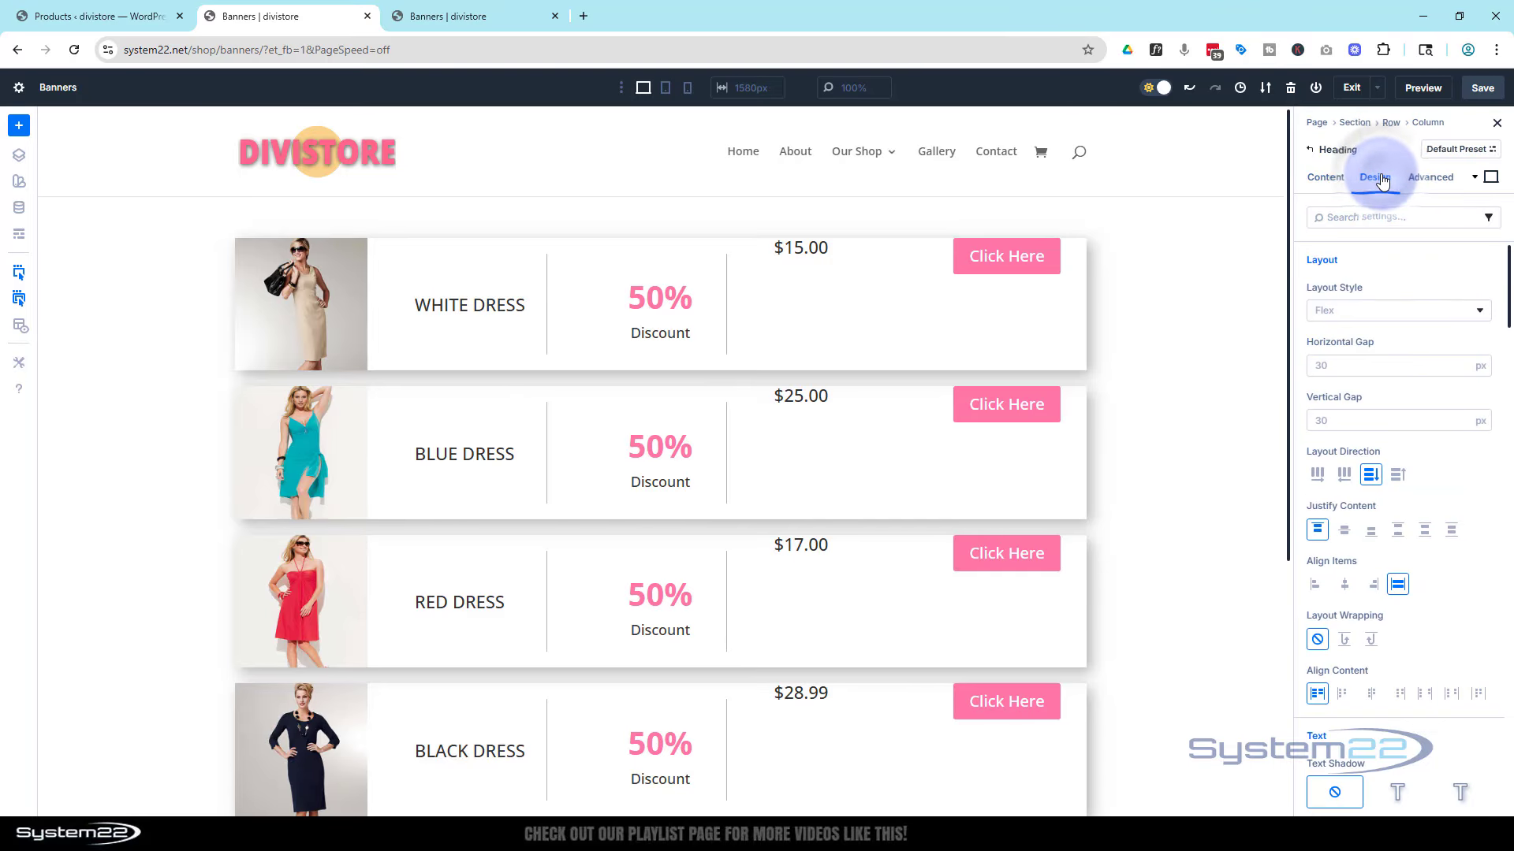
{"action": "scroll", "coordinate": [1395, 361], "scroll_direction": "down", "scroll_amount": 5}
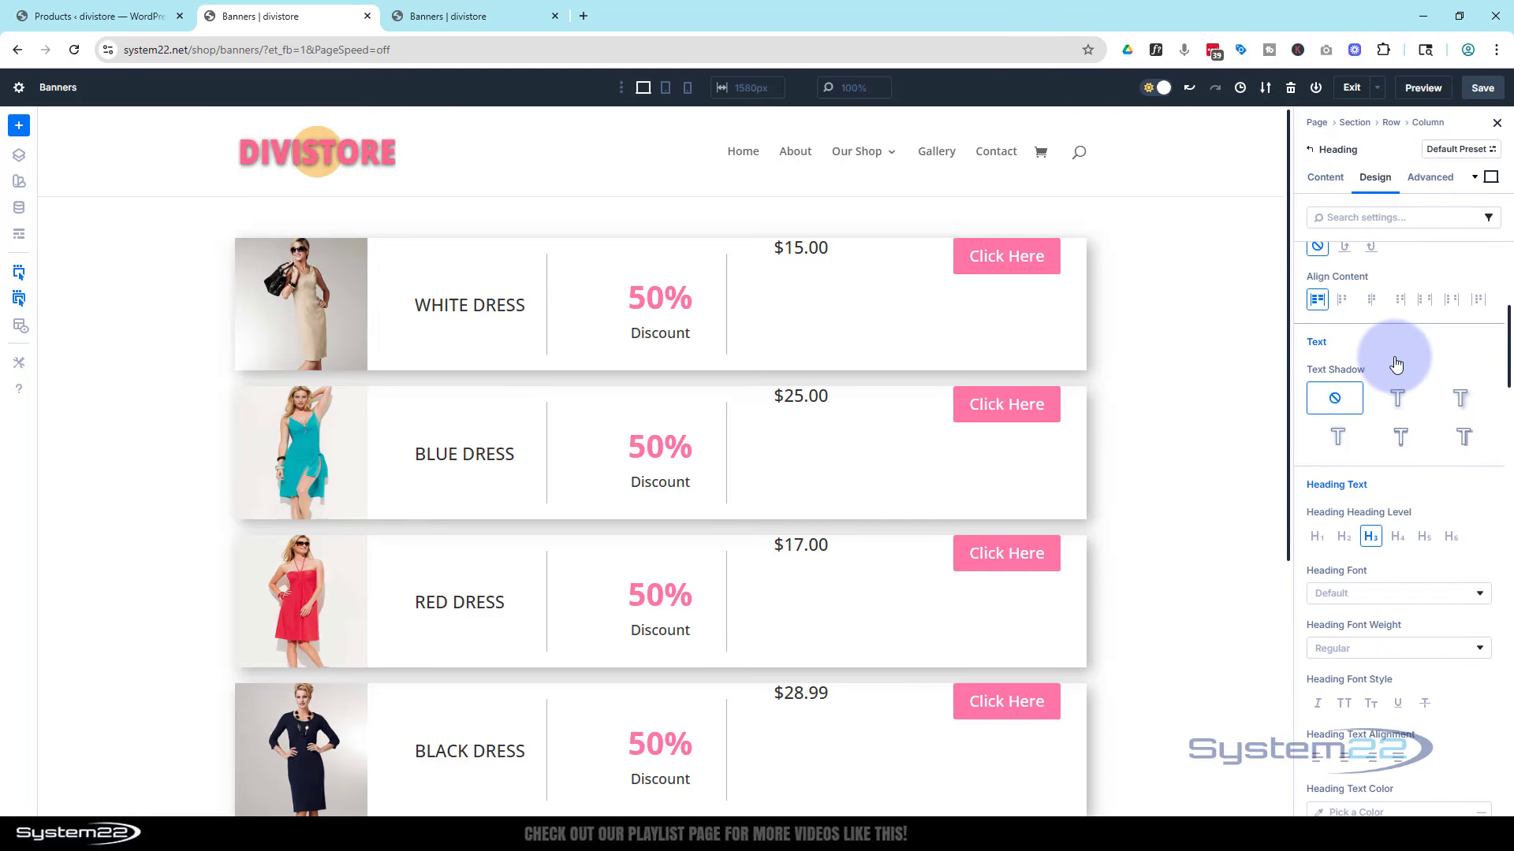
{"action": "scroll", "coordinate": [1396, 362], "scroll_direction": "down", "scroll_amount": 2}
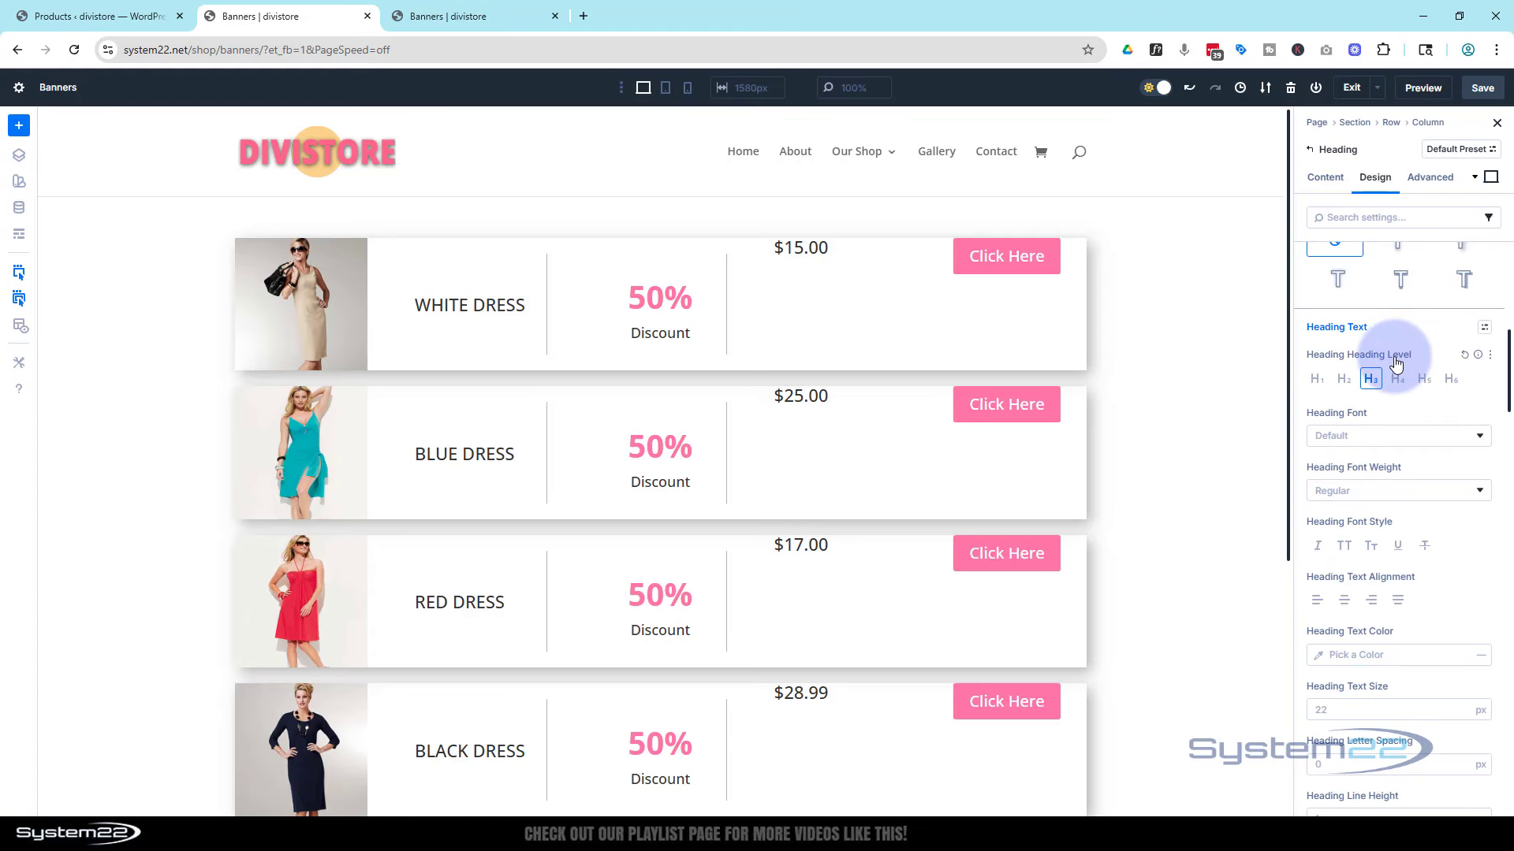
{"action": "scroll", "coordinate": [1395, 362], "scroll_direction": "down", "scroll_amount": 1}
{"action": "left_click", "coordinate": [1350, 410]}
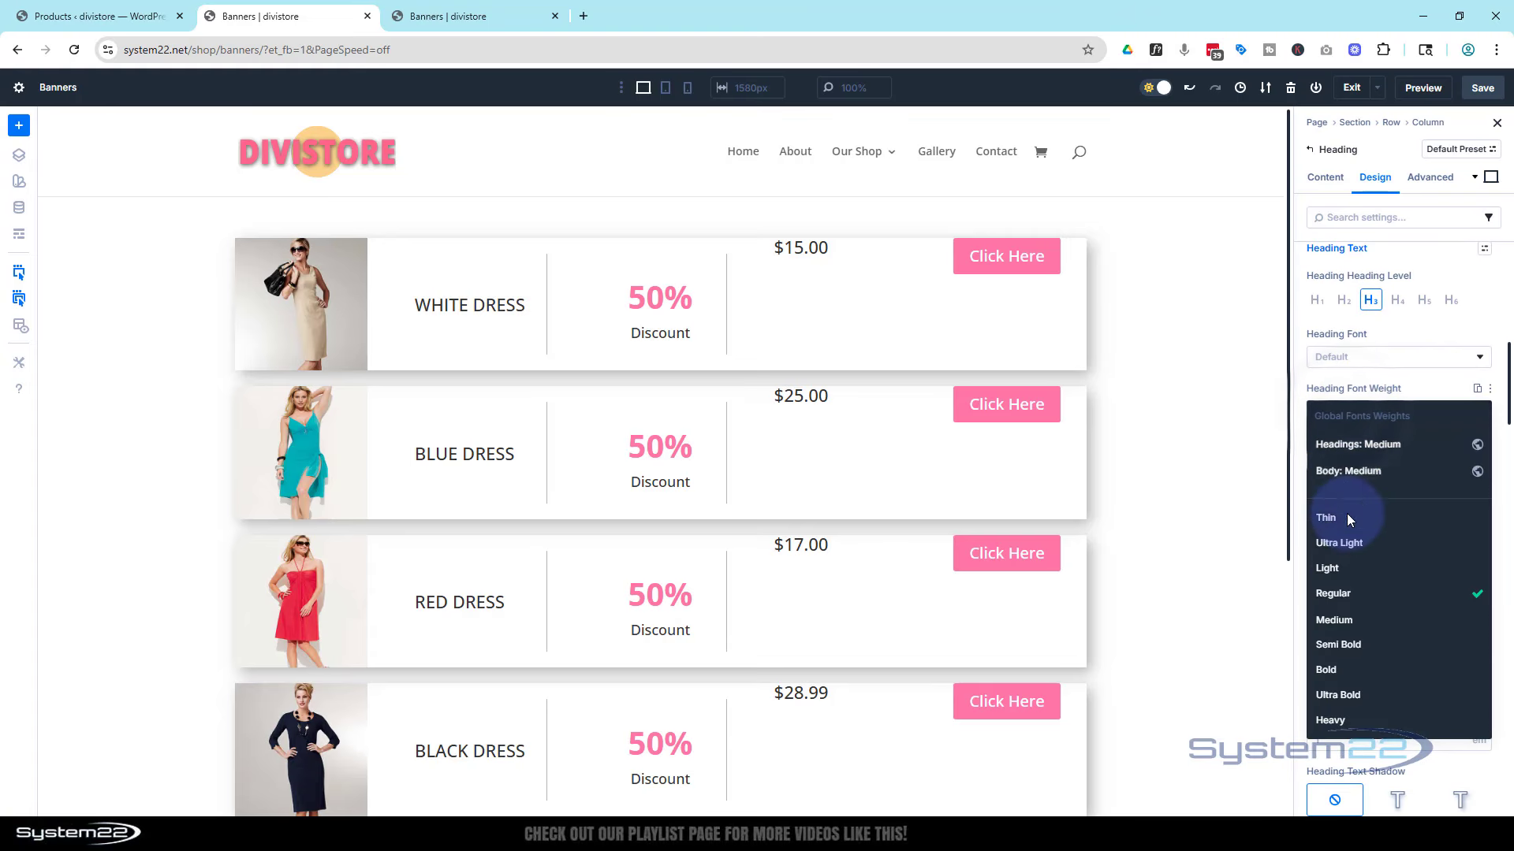
{"action": "left_click", "coordinate": [1338, 669]}
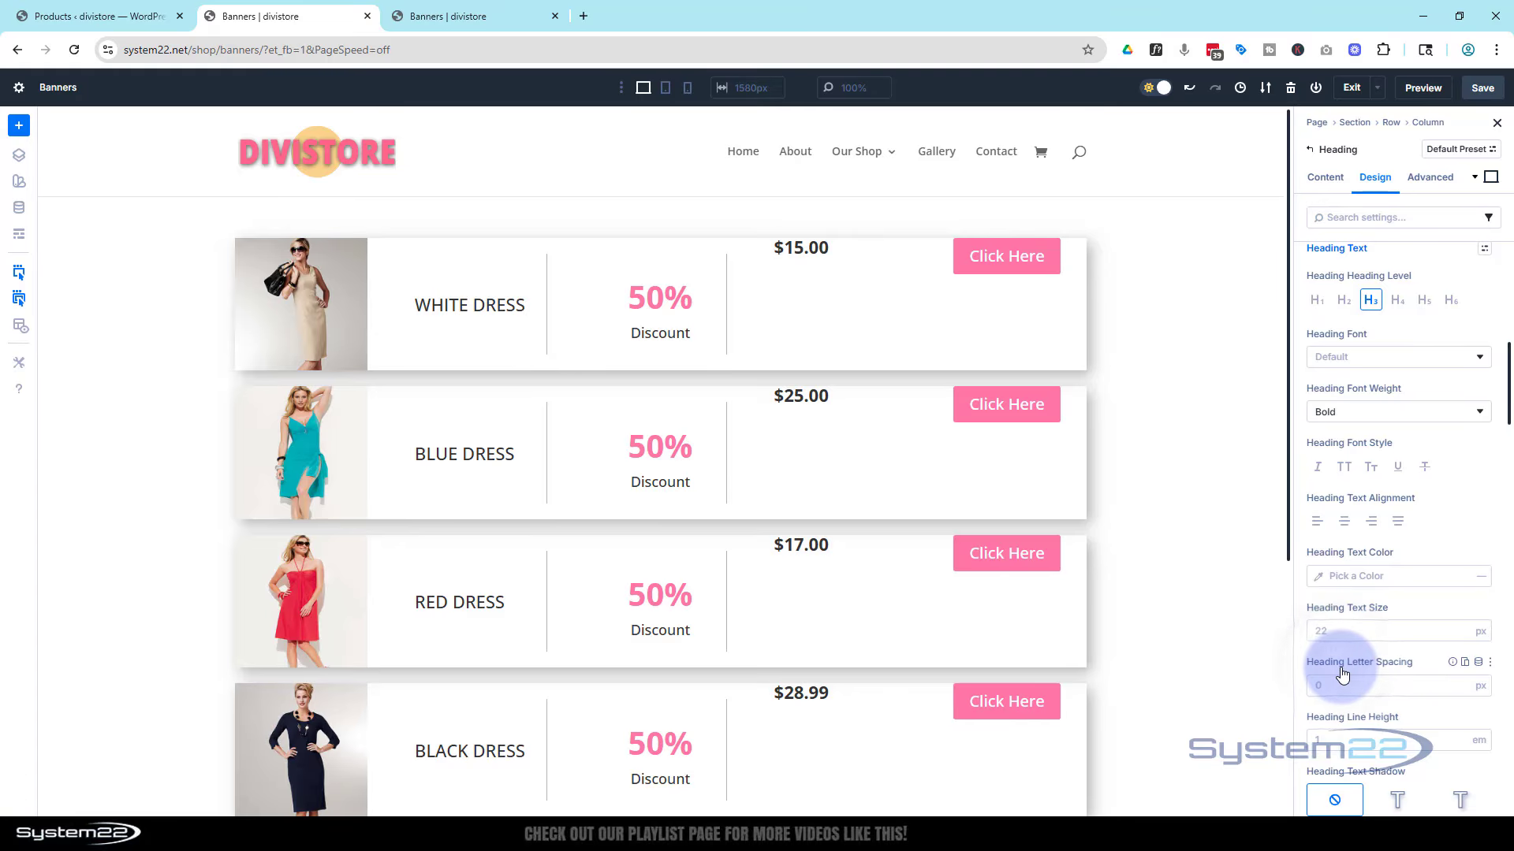
{"action": "left_click", "coordinate": [1321, 630]}
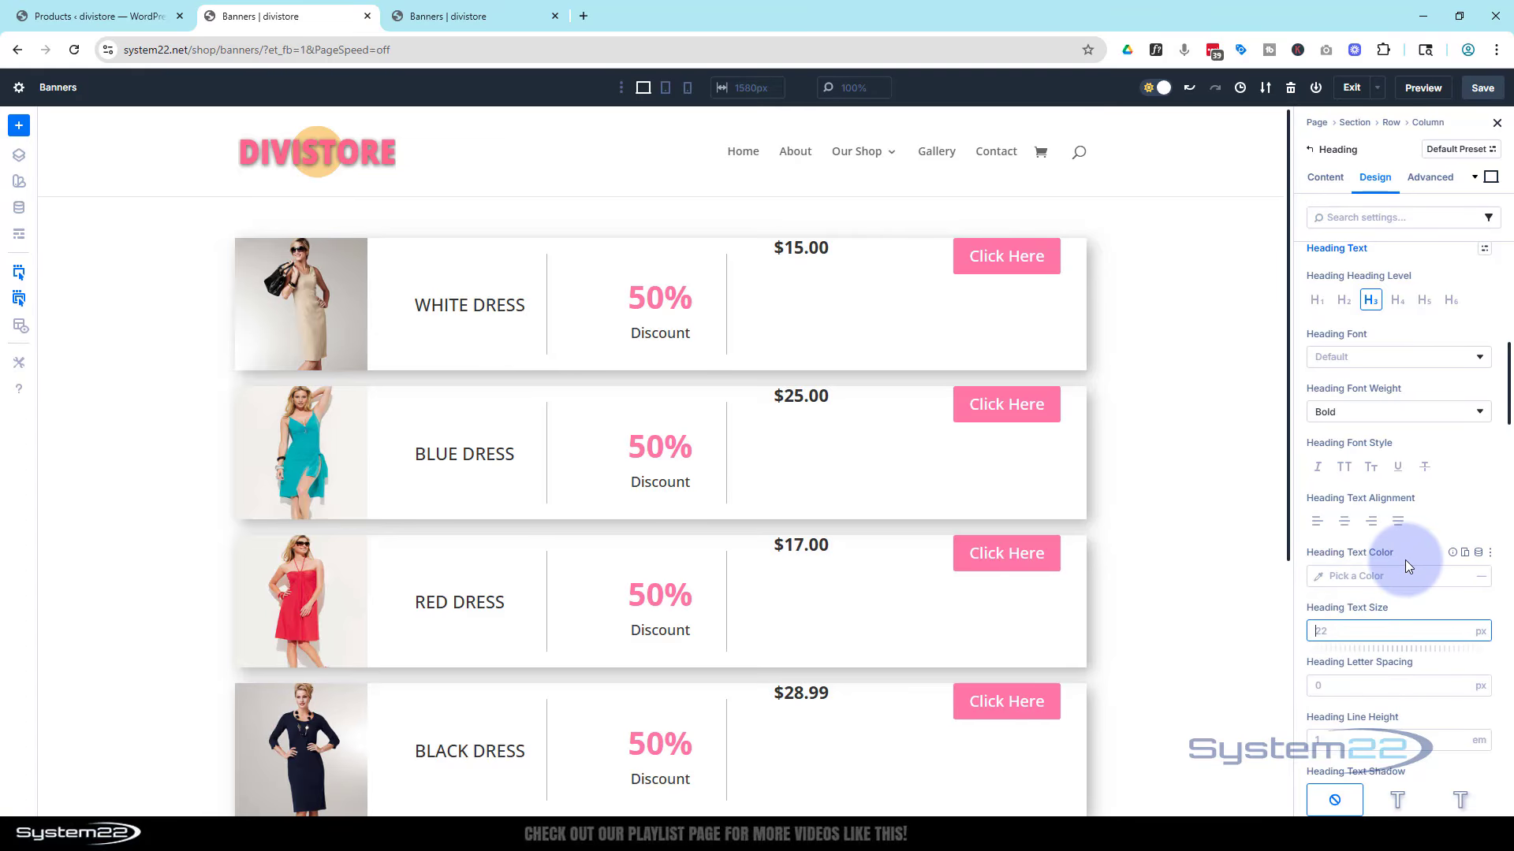
{"action": "type", "text": "35"}
Center-align the price heading's text and set its parent column's Justify Content to Center.
{"action": "left_click", "coordinate": [1345, 522]}
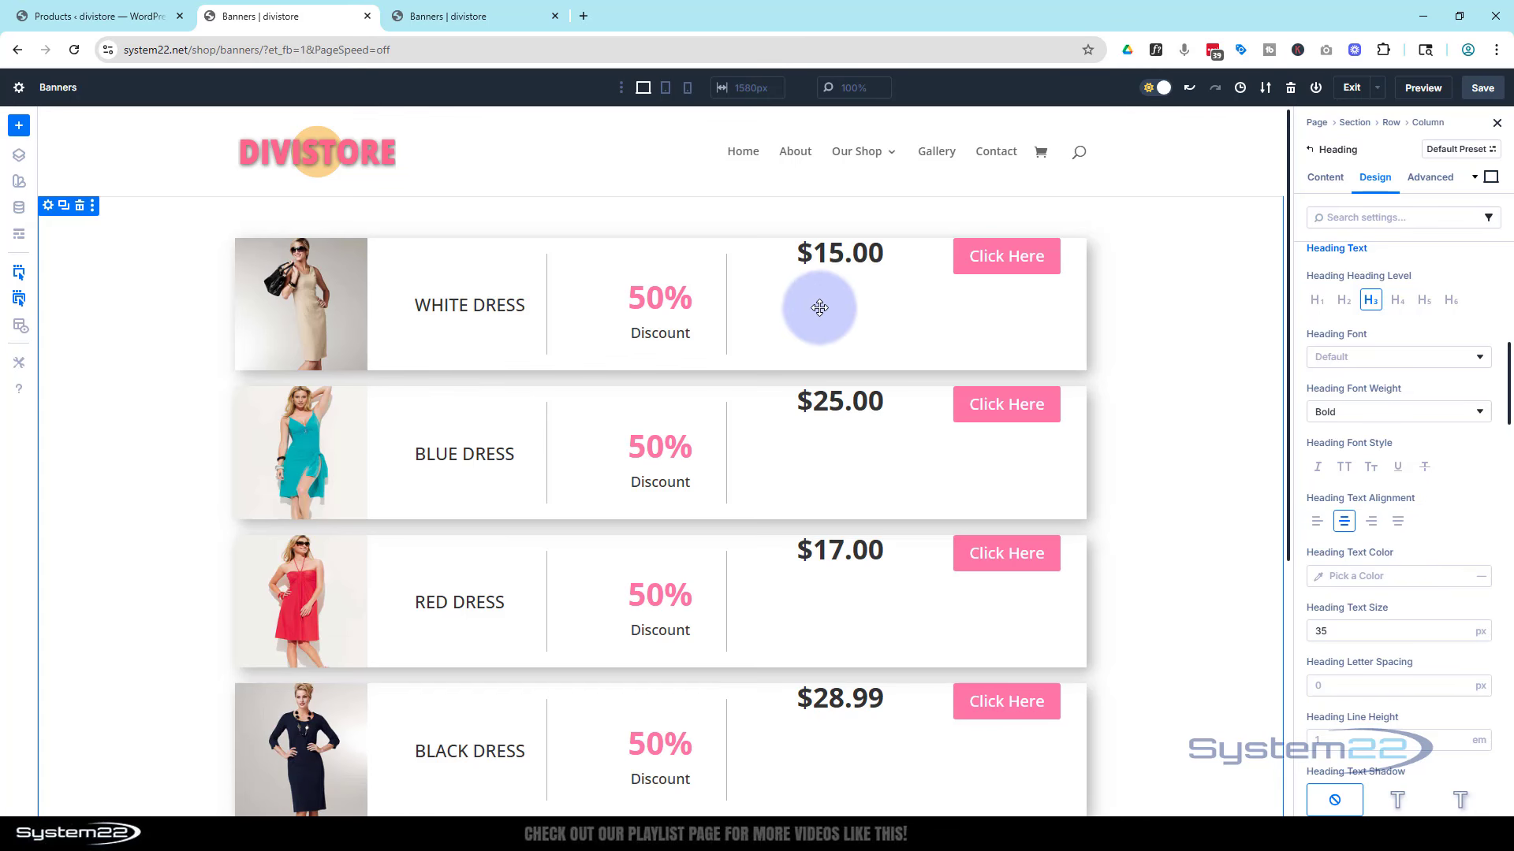
{"action": "left_click", "coordinate": [1310, 149]}
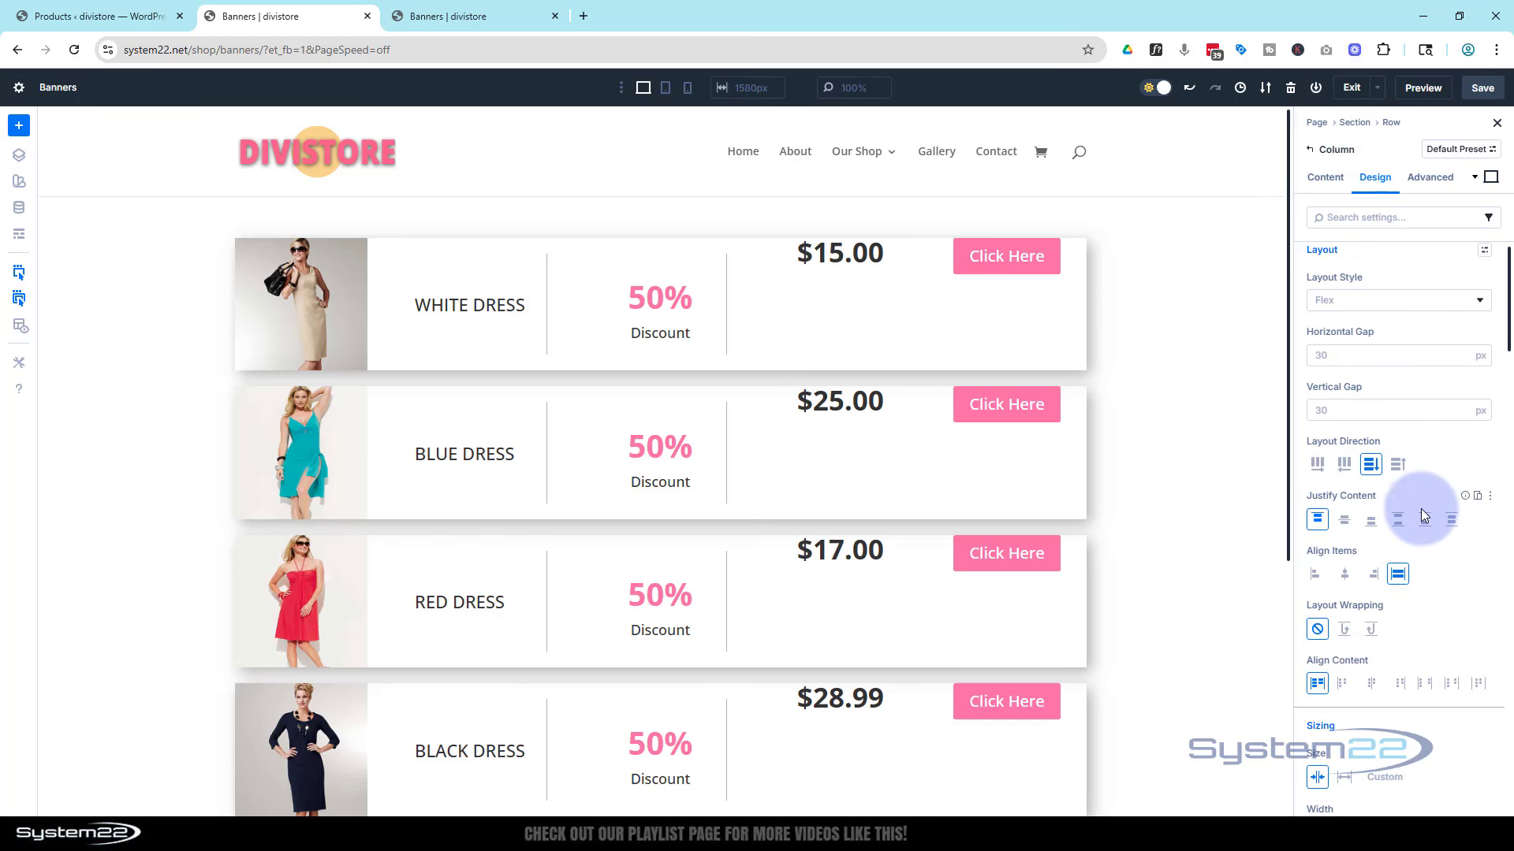
{"action": "left_click", "coordinate": [1345, 522]}
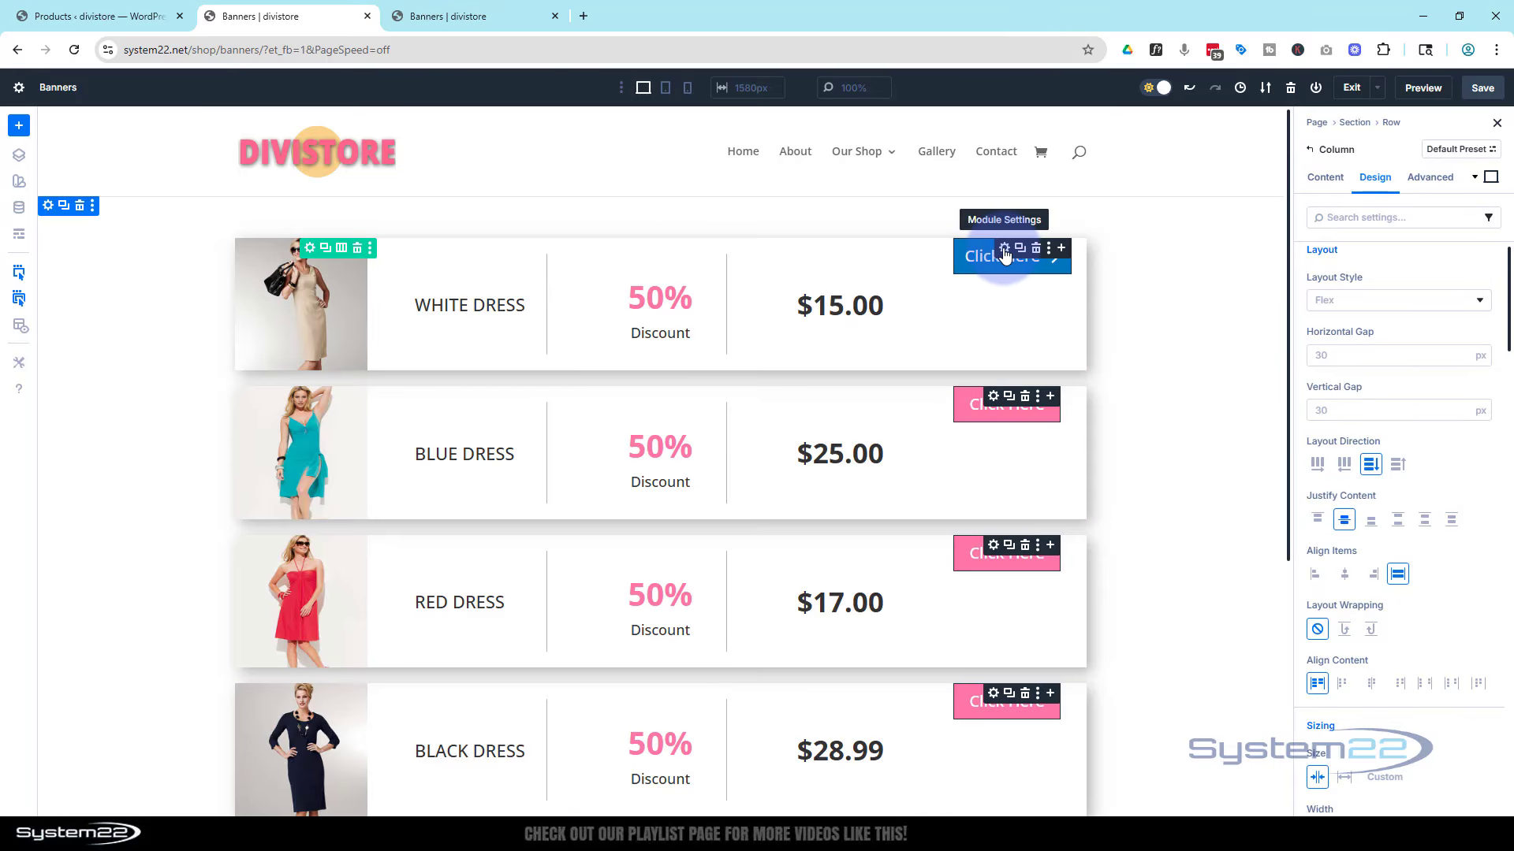
Enable custom styles for the "Click Here" Button module.
{"action": "left_click", "coordinate": [1005, 251]}
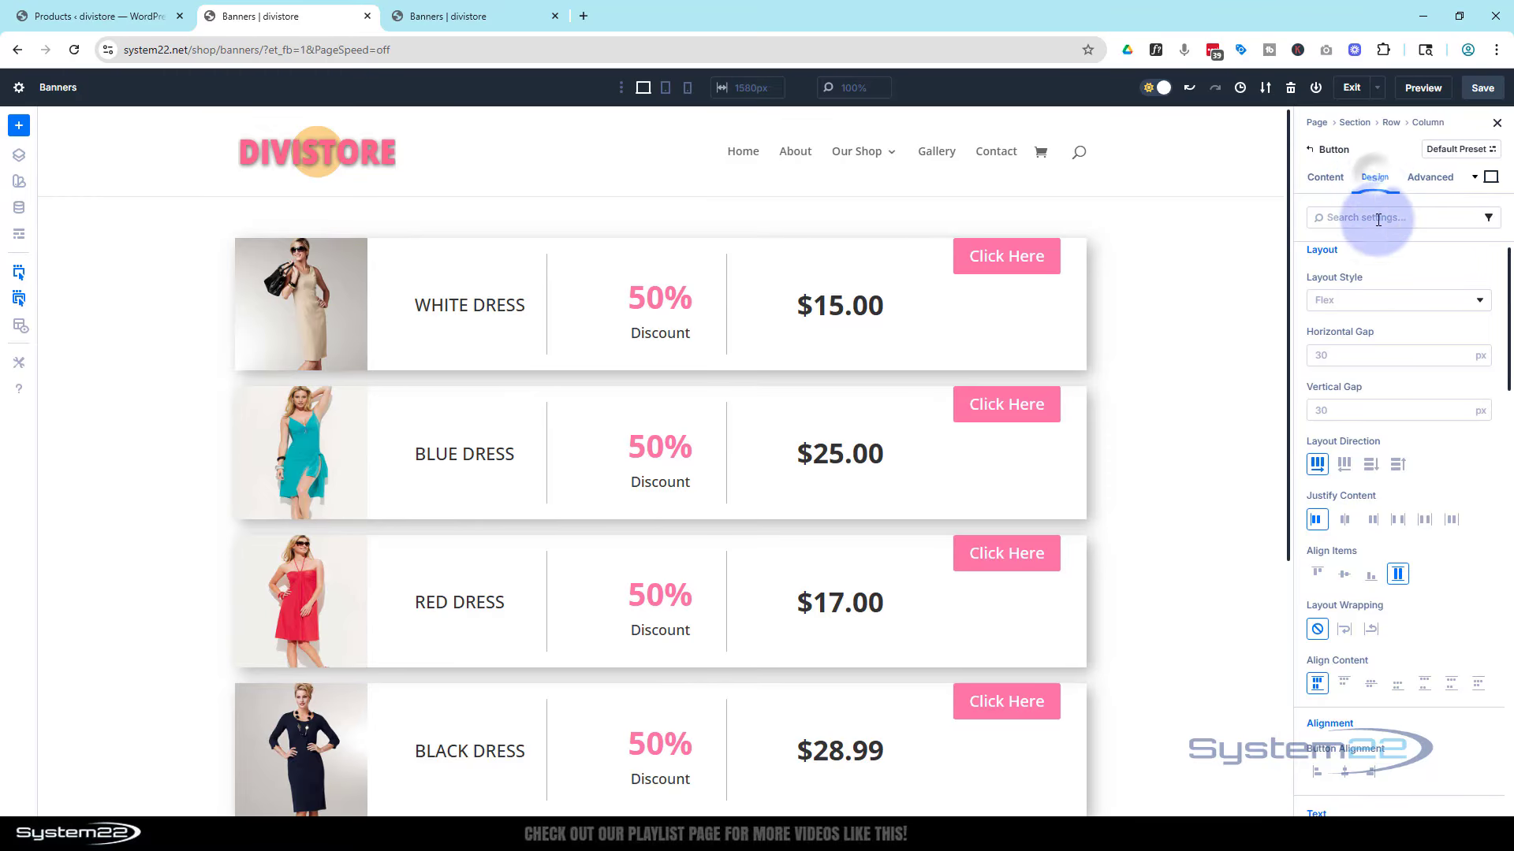
{"action": "scroll", "coordinate": [1380, 367], "scroll_direction": "down", "scroll_amount": 6}
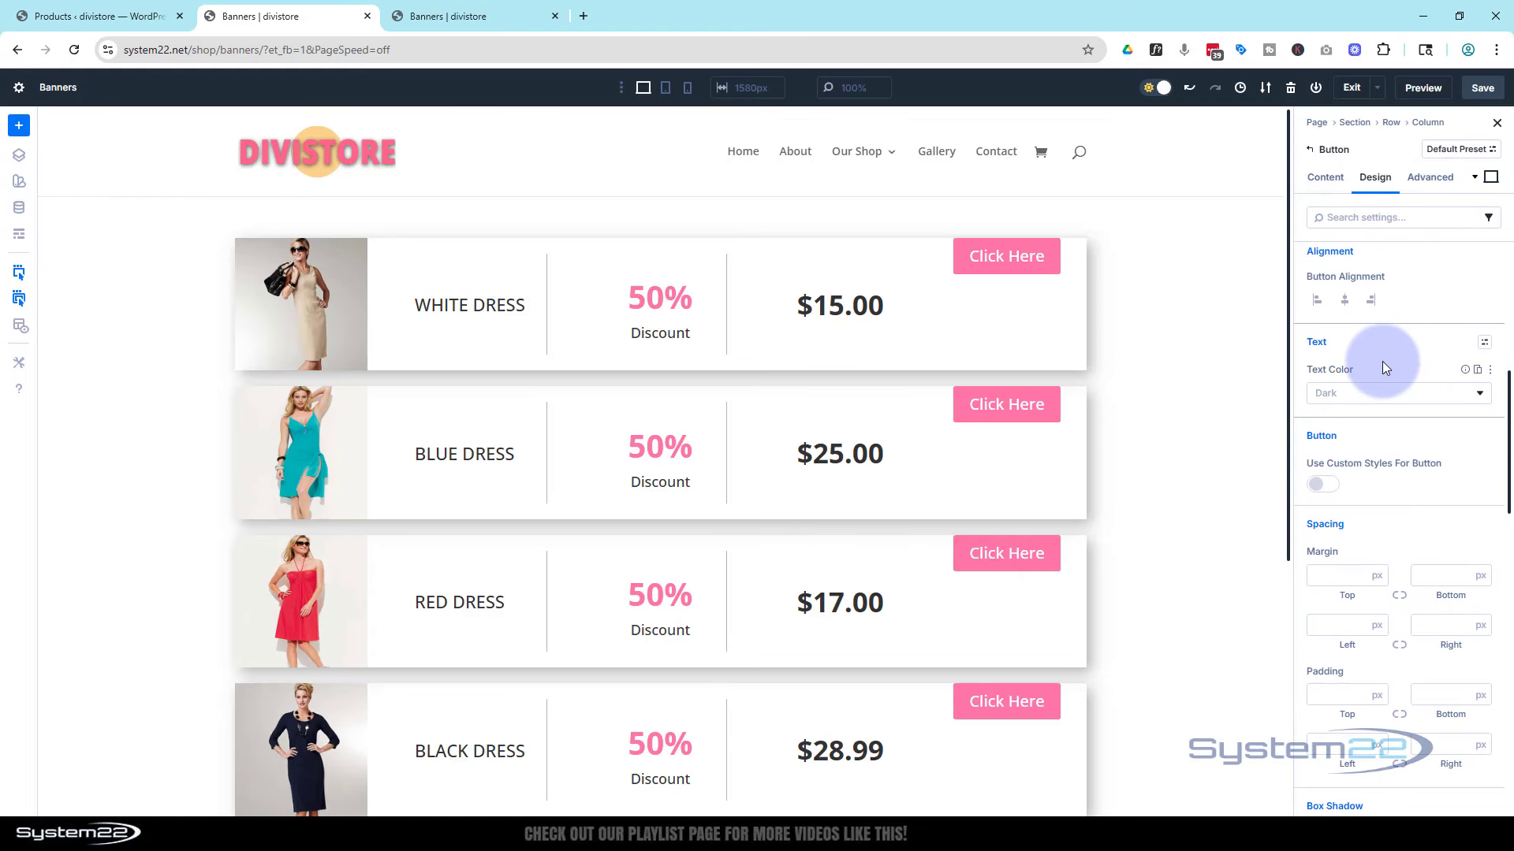
{"action": "scroll", "coordinate": [1380, 365], "scroll_direction": "down", "scroll_amount": 1}
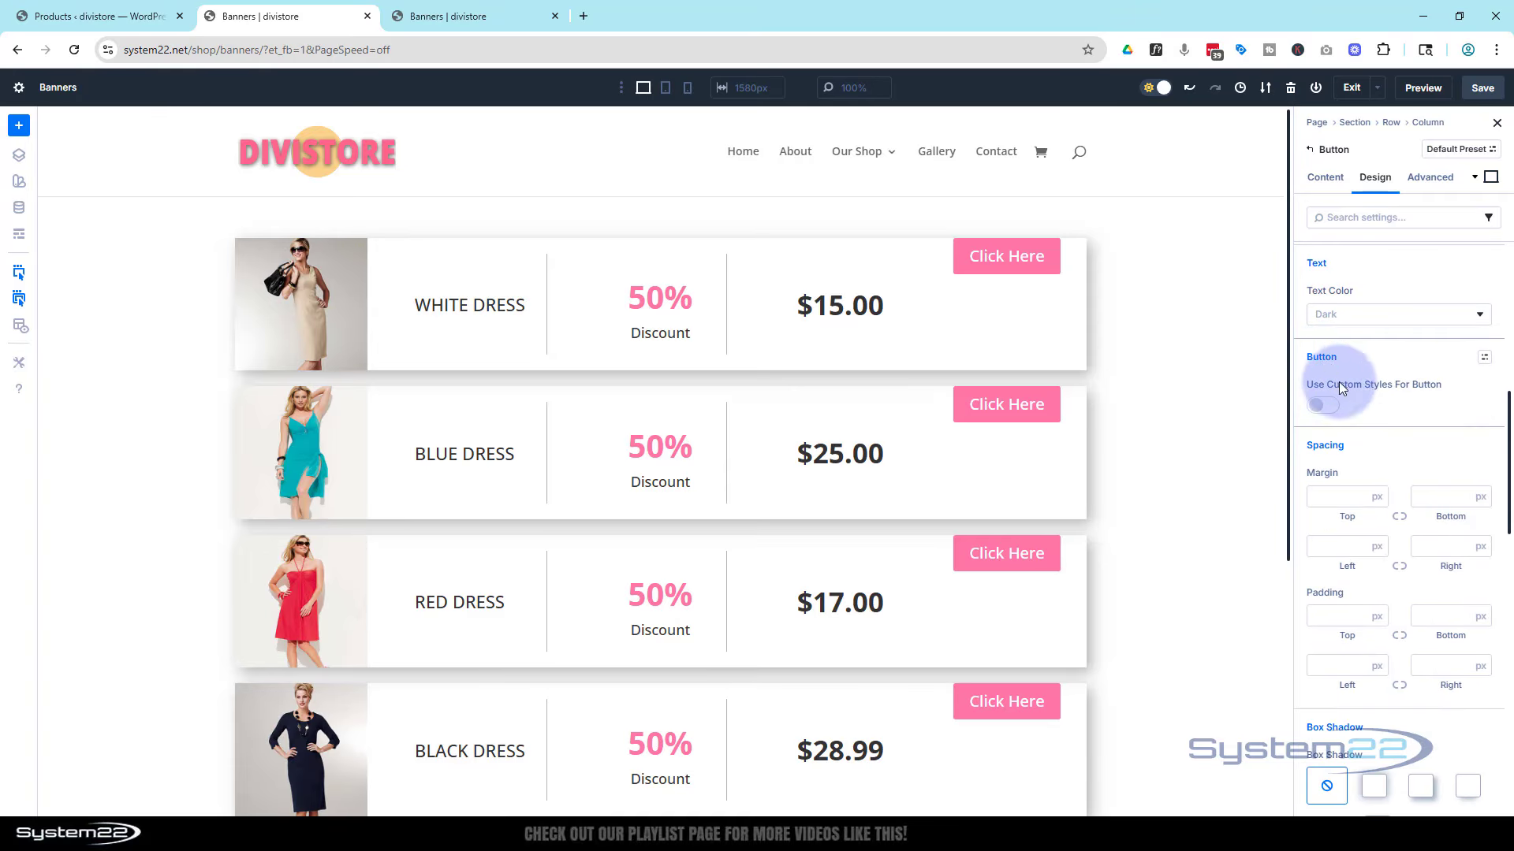
{"action": "left_click", "coordinate": [1328, 405]}
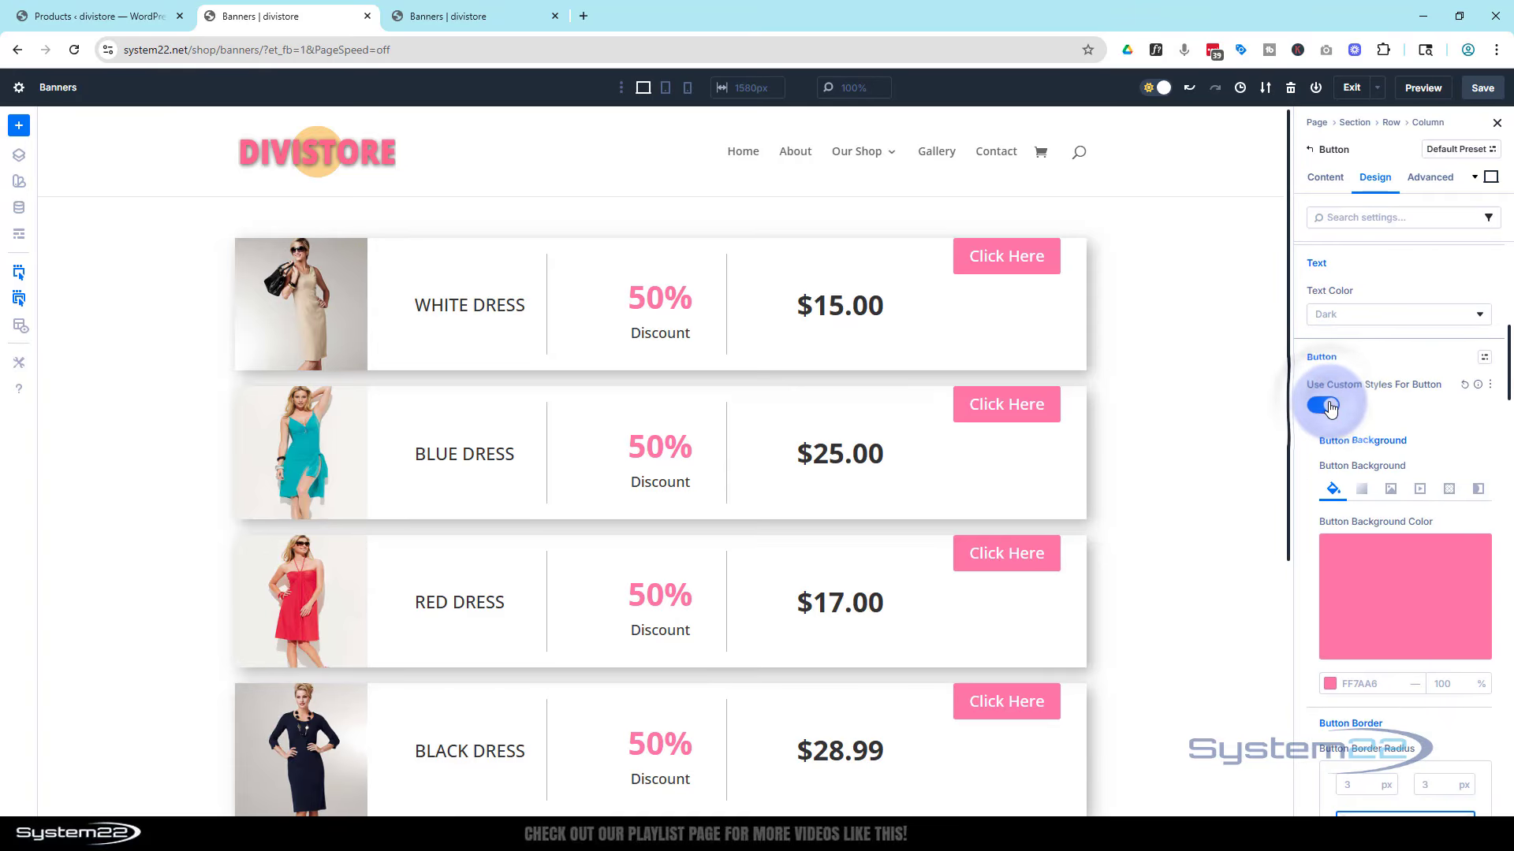
Disable the icon on the "Click Here" button and apply box shadow Preset 3 to the module.
{"action": "scroll", "coordinate": [1367, 406], "scroll_direction": "down", "scroll_amount": 5}
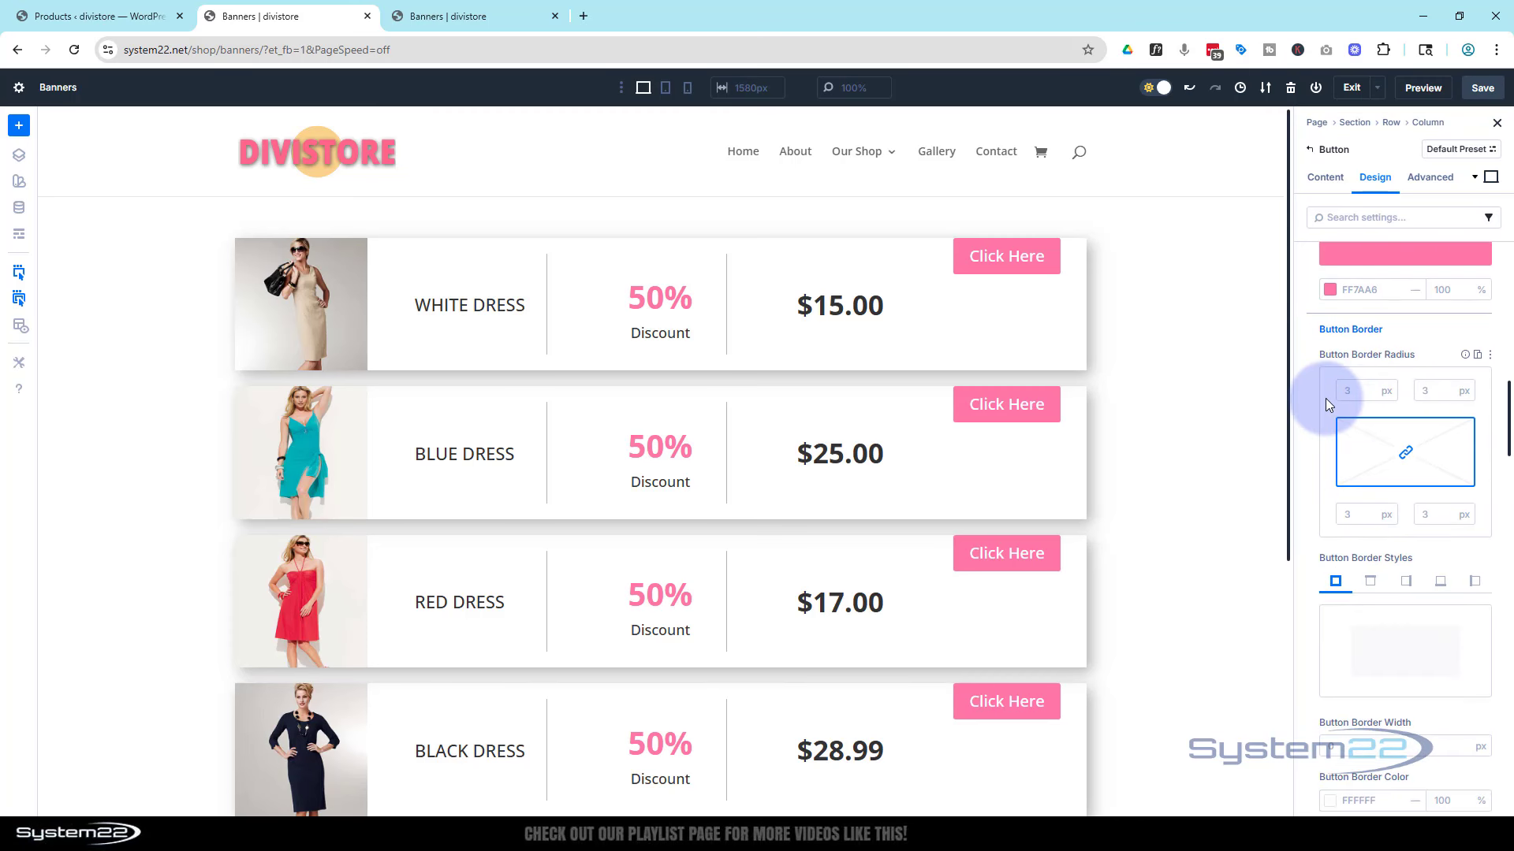
{"action": "scroll", "coordinate": [1315, 404], "scroll_direction": "down", "scroll_amount": 5}
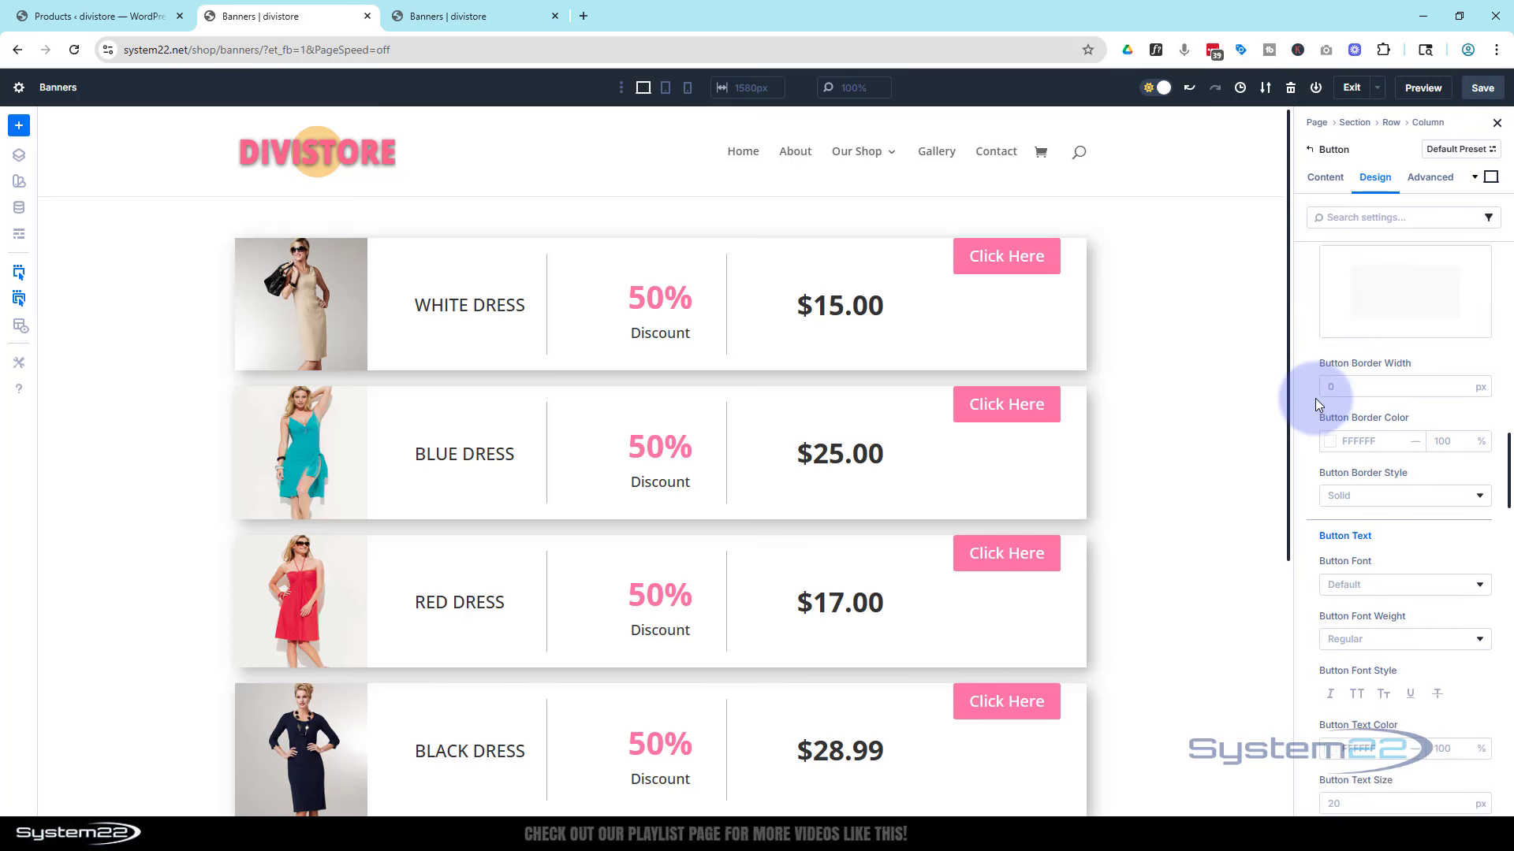
{"action": "scroll", "coordinate": [1314, 399], "scroll_direction": "down", "scroll_amount": 6}
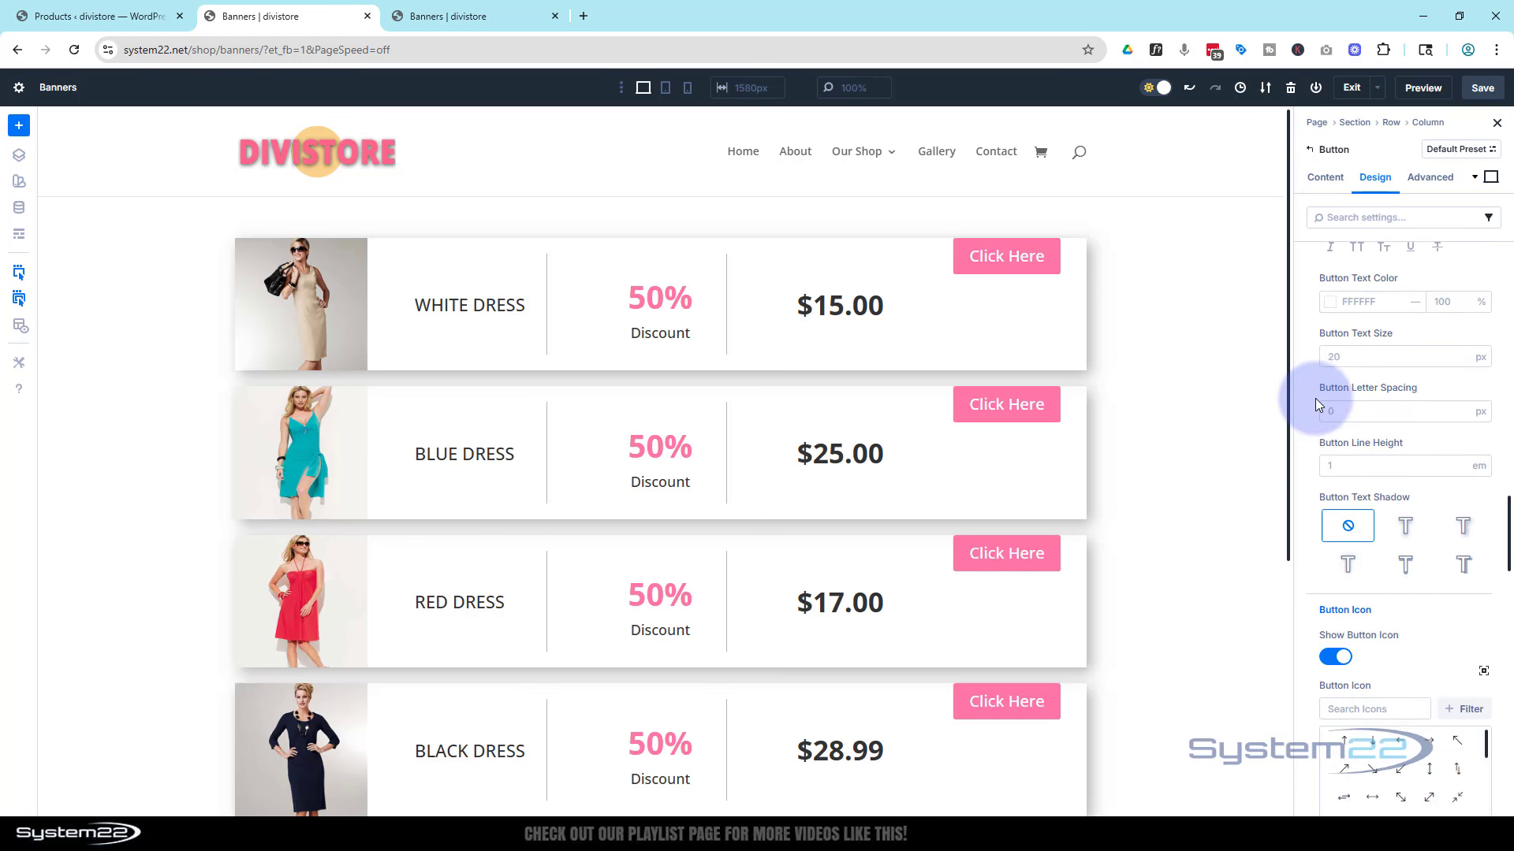
{"action": "scroll", "coordinate": [1315, 405], "scroll_direction": "down", "scroll_amount": 2}
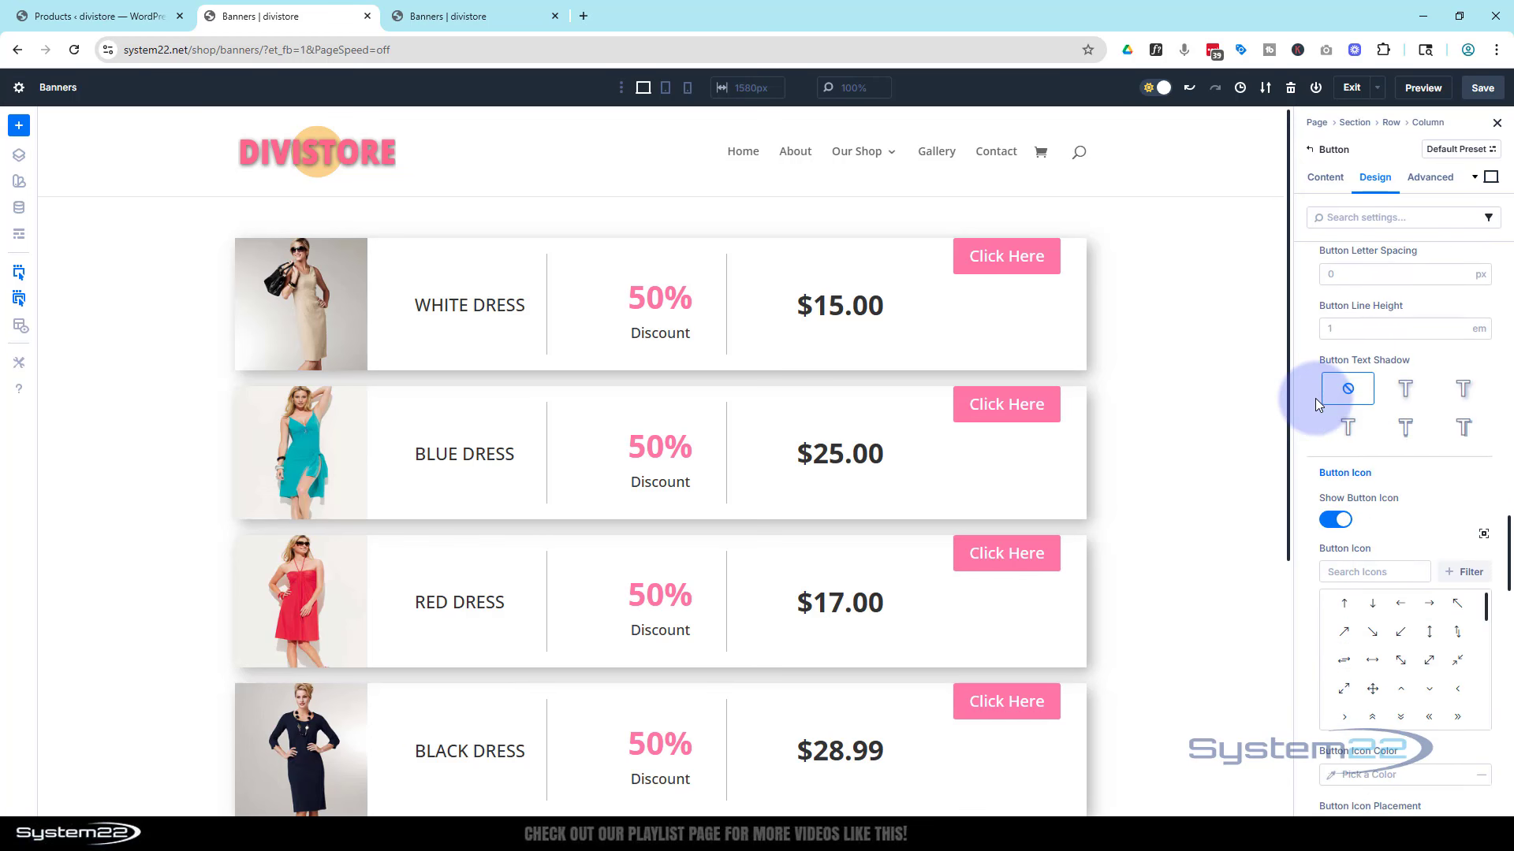
{"action": "left_click", "coordinate": [1334, 520]}
{"action": "scroll", "coordinate": [1304, 506], "scroll_direction": "down", "scroll_amount": 6}
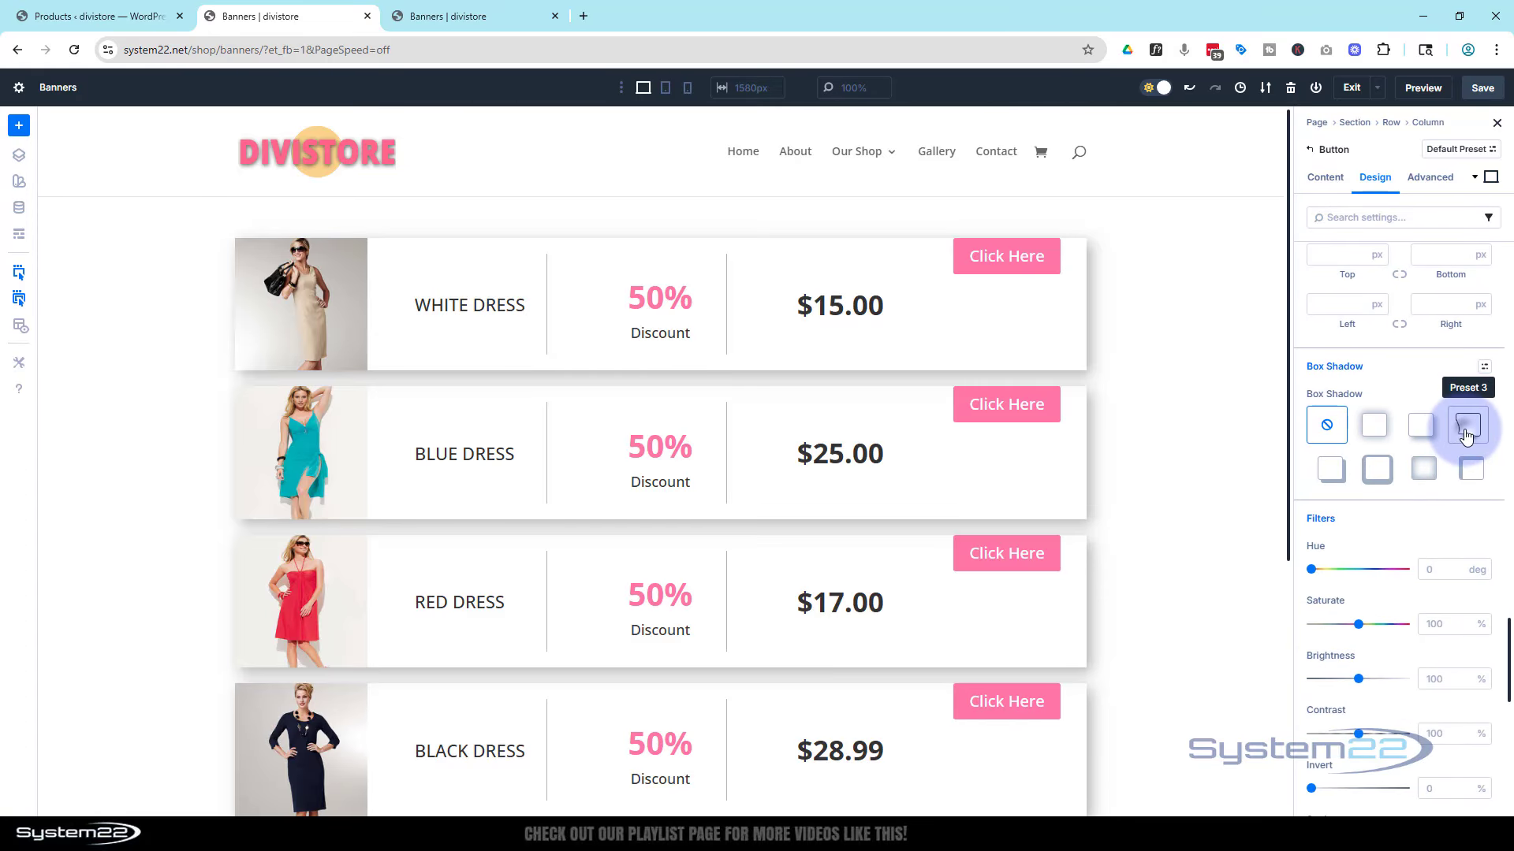
{"action": "left_click", "coordinate": [1465, 436]}
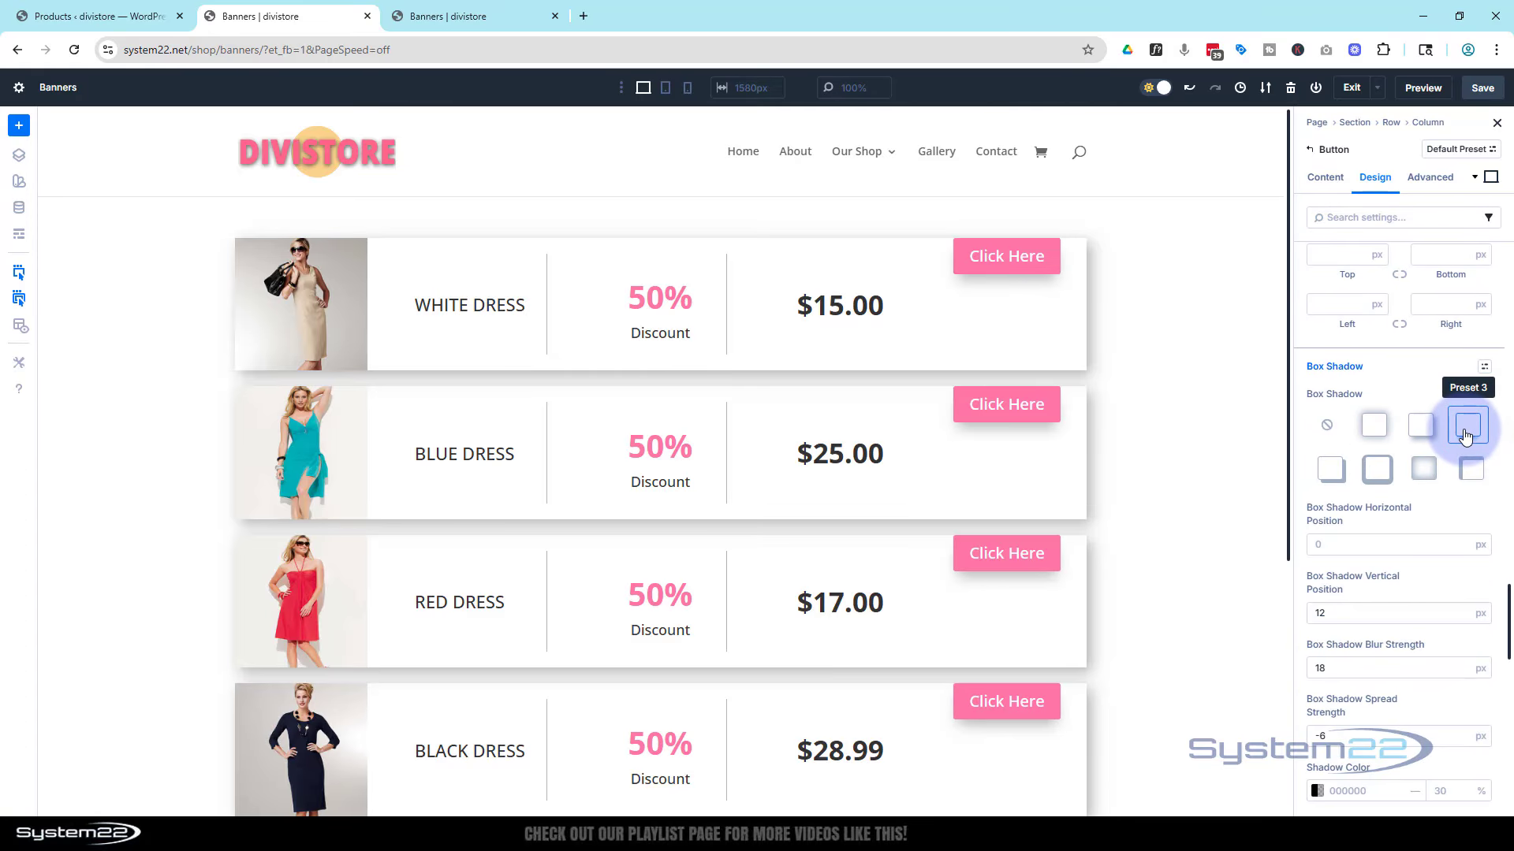
Center the button's alignment and set its parent column's Justify Content to Center.
{"action": "scroll", "coordinate": [1408, 489], "scroll_direction": "up", "scroll_amount": 15}
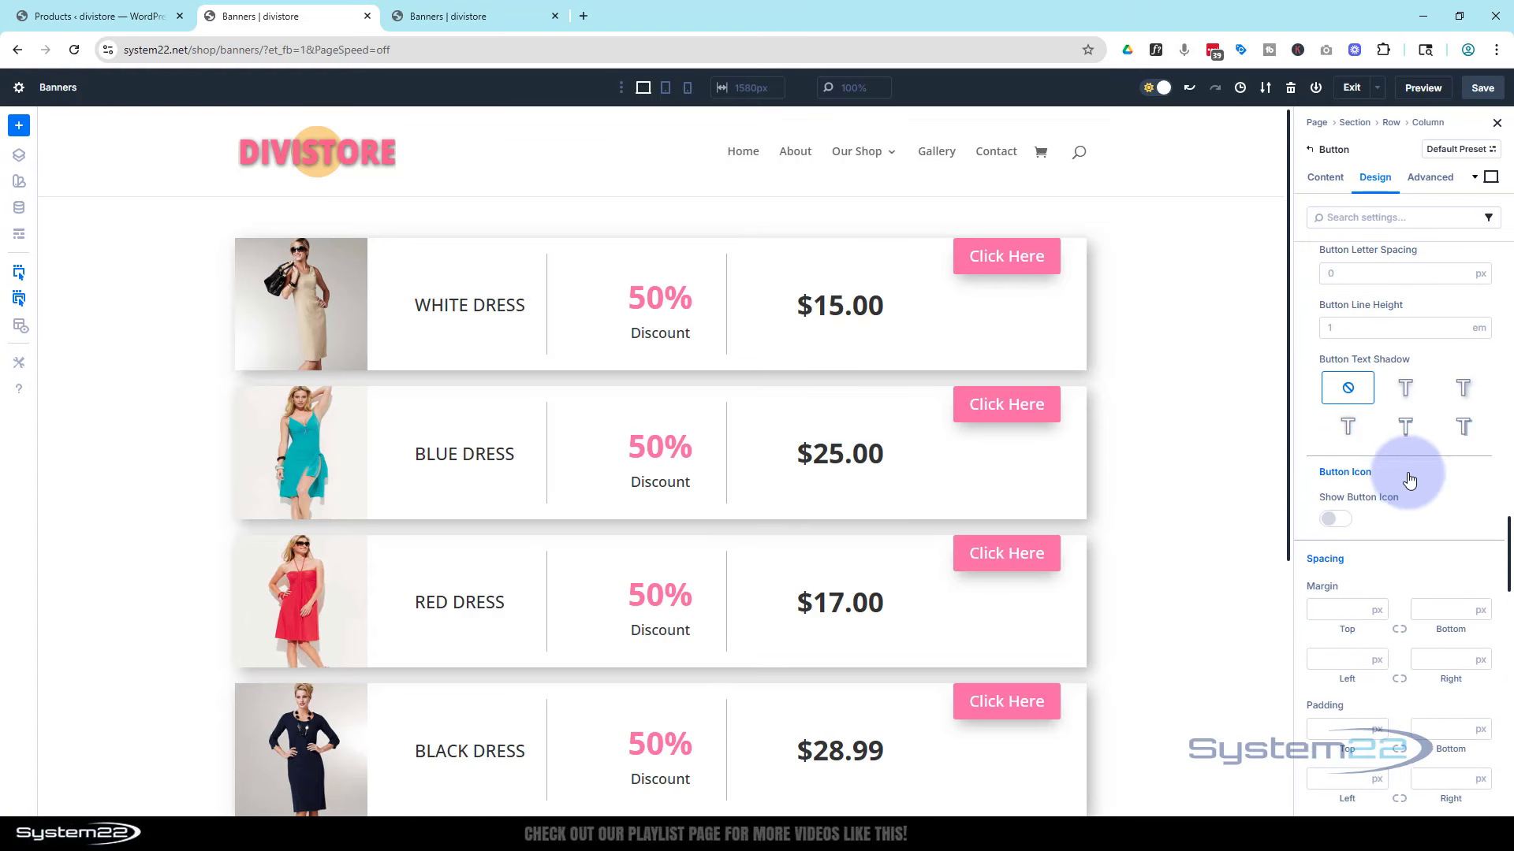
{"action": "scroll", "coordinate": [1413, 465], "scroll_direction": "up", "scroll_amount": 15}
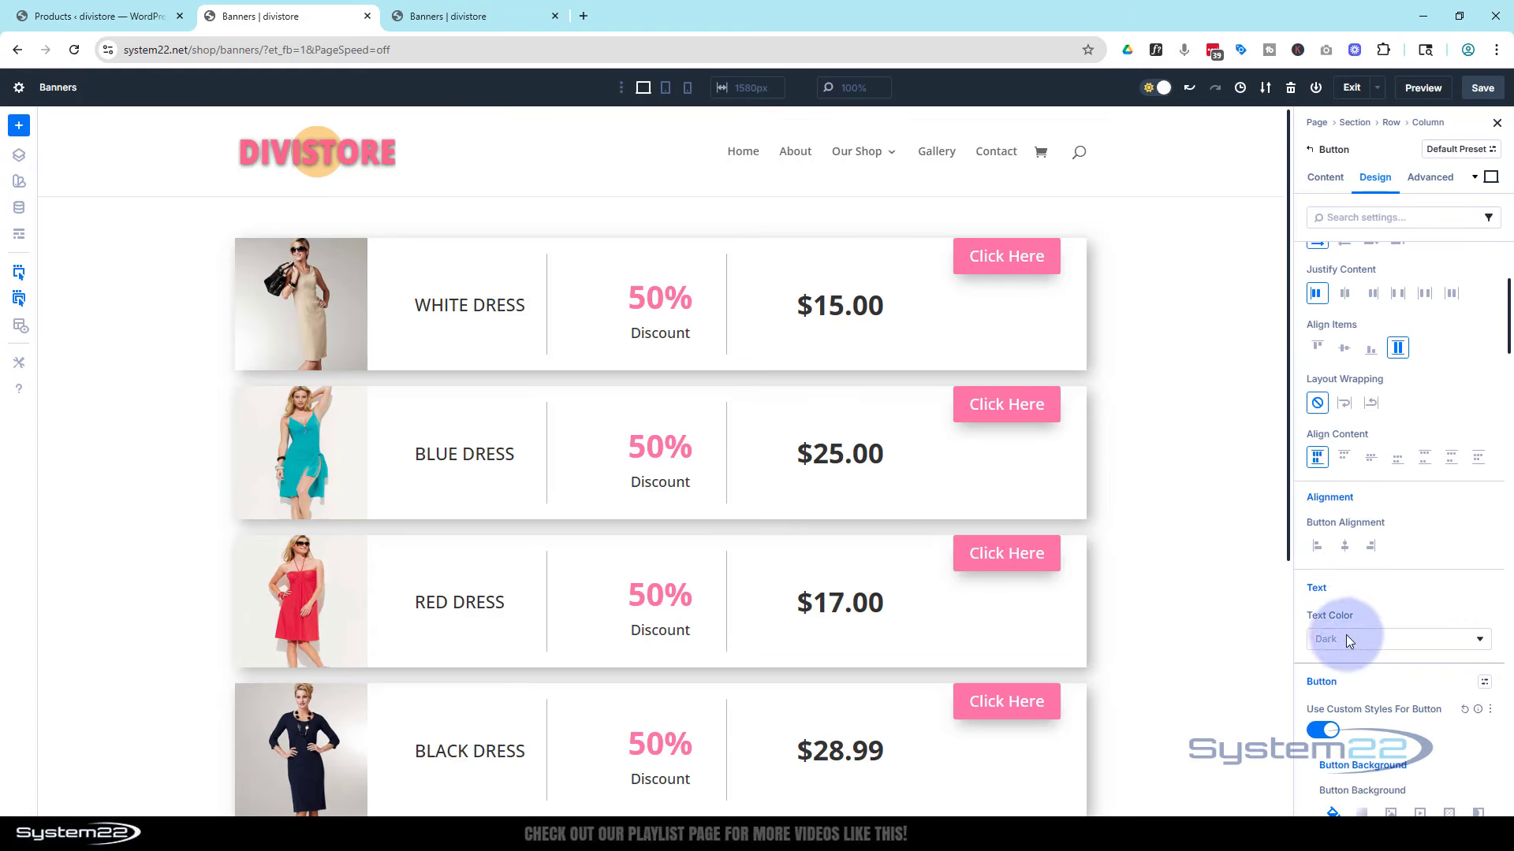
{"action": "left_click", "coordinate": [1344, 547]}
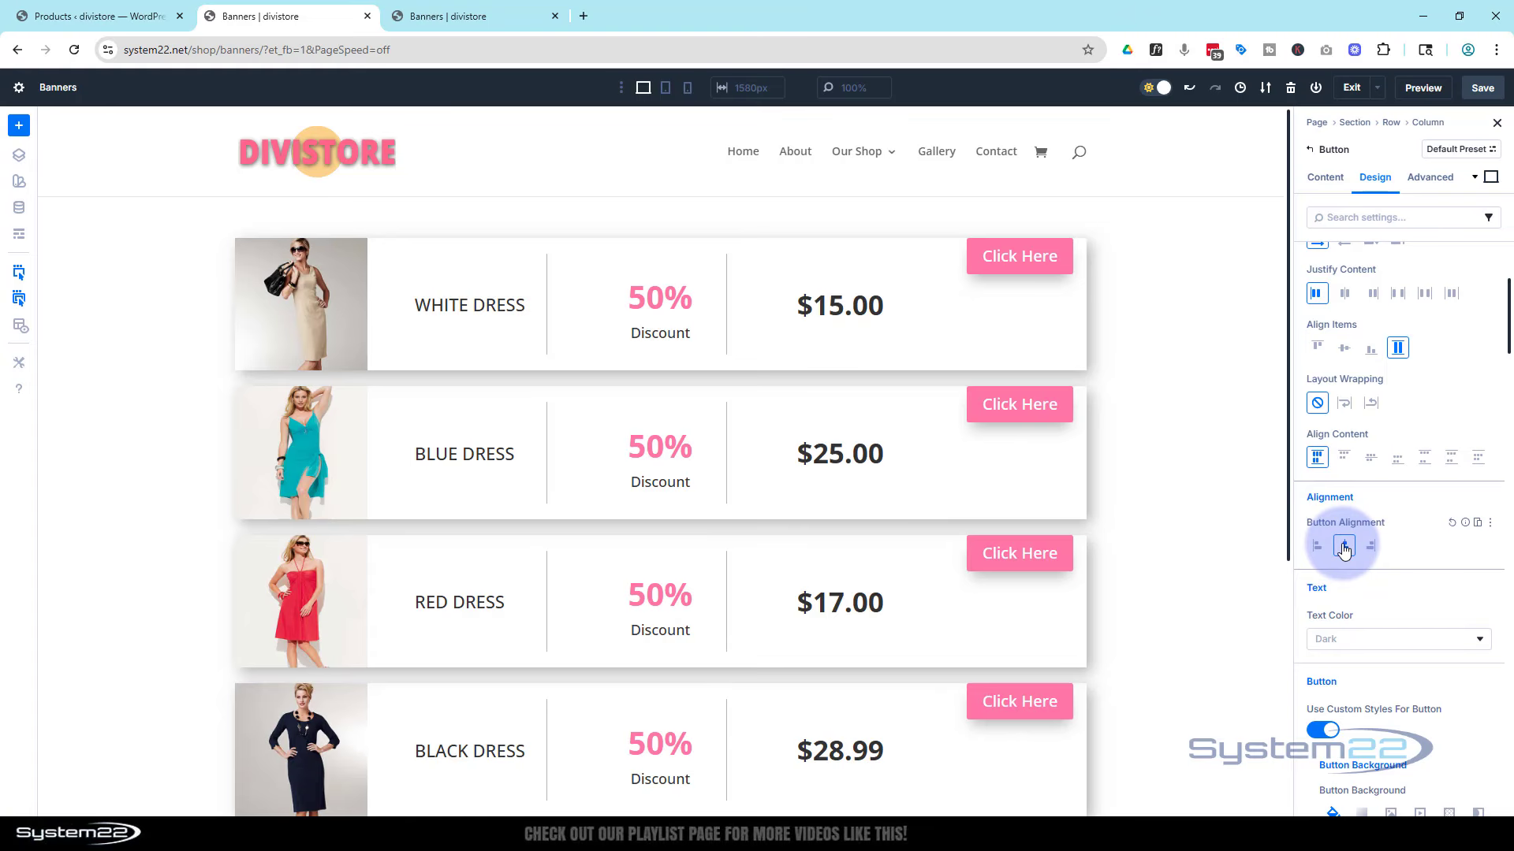
{"action": "left_click", "coordinate": [1311, 153]}
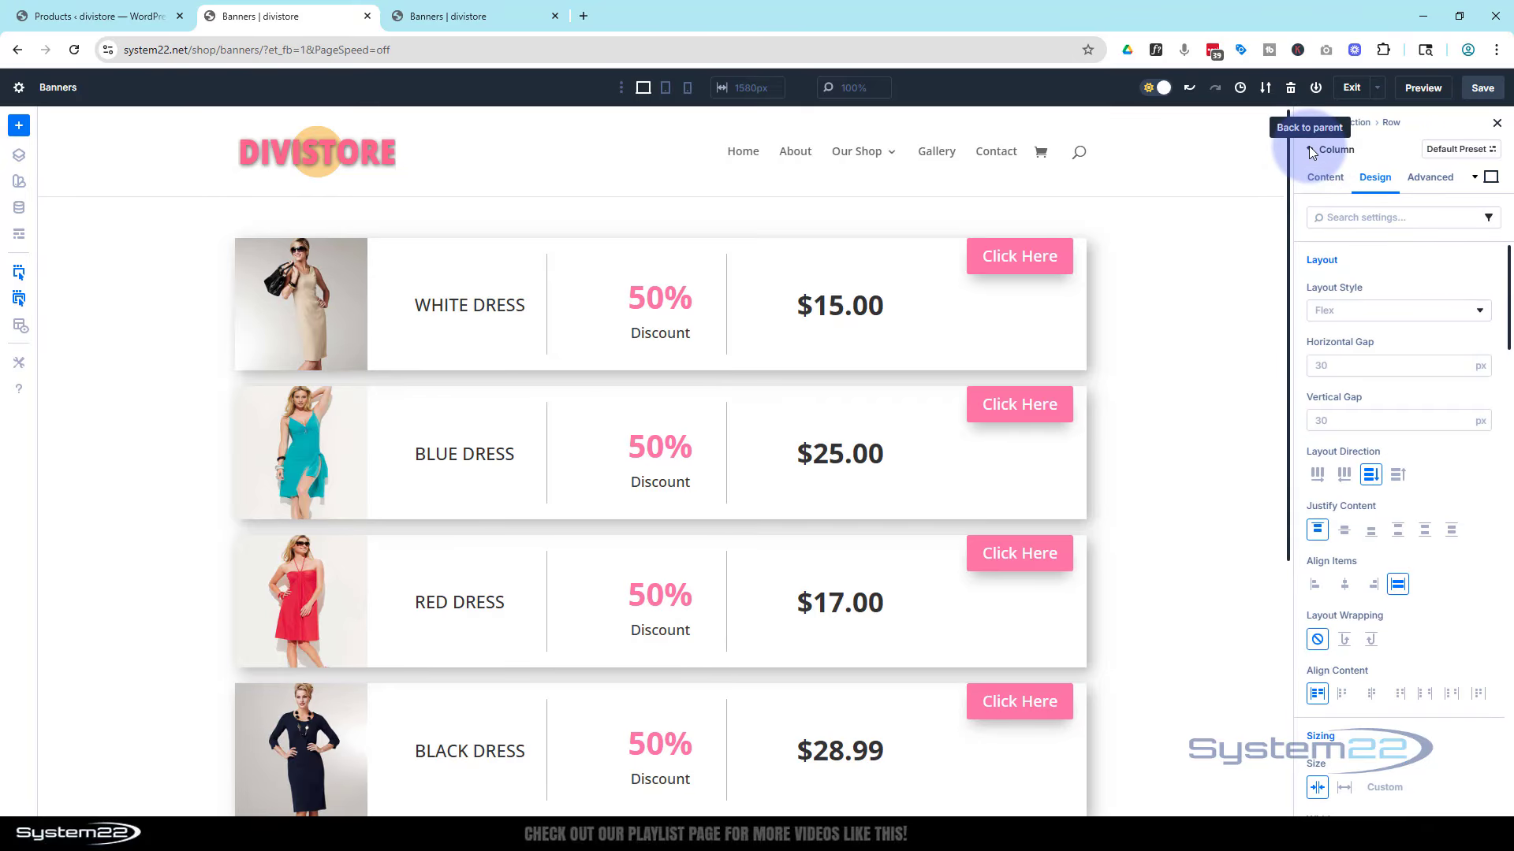
{"action": "left_click", "coordinate": [1344, 531]}
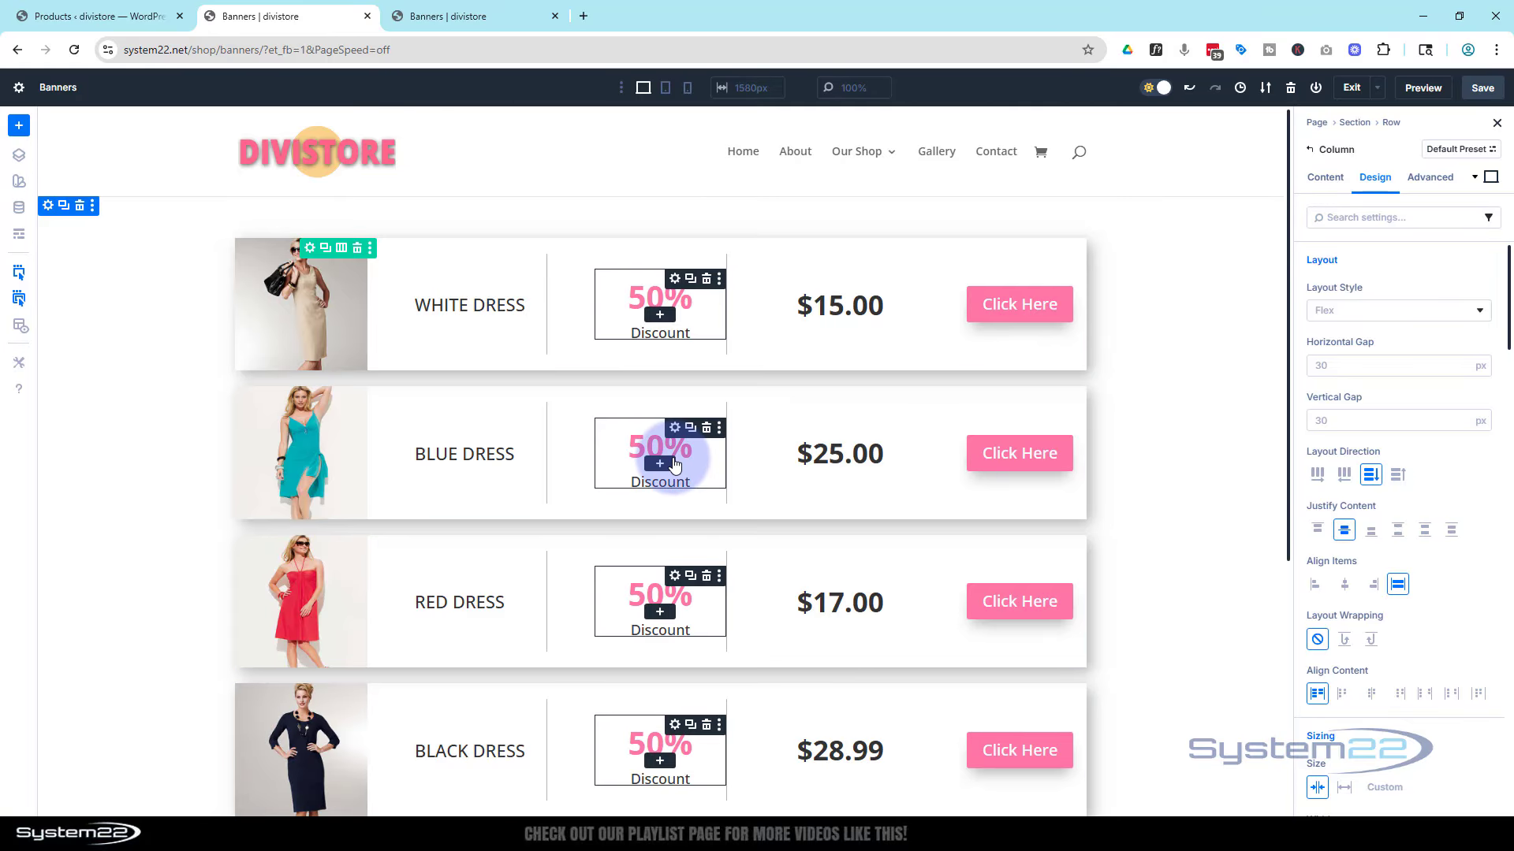
Copy the discount counter column's margin attributes and paste them onto the section's margin.
{"action": "left_click", "coordinate": [674, 465]}
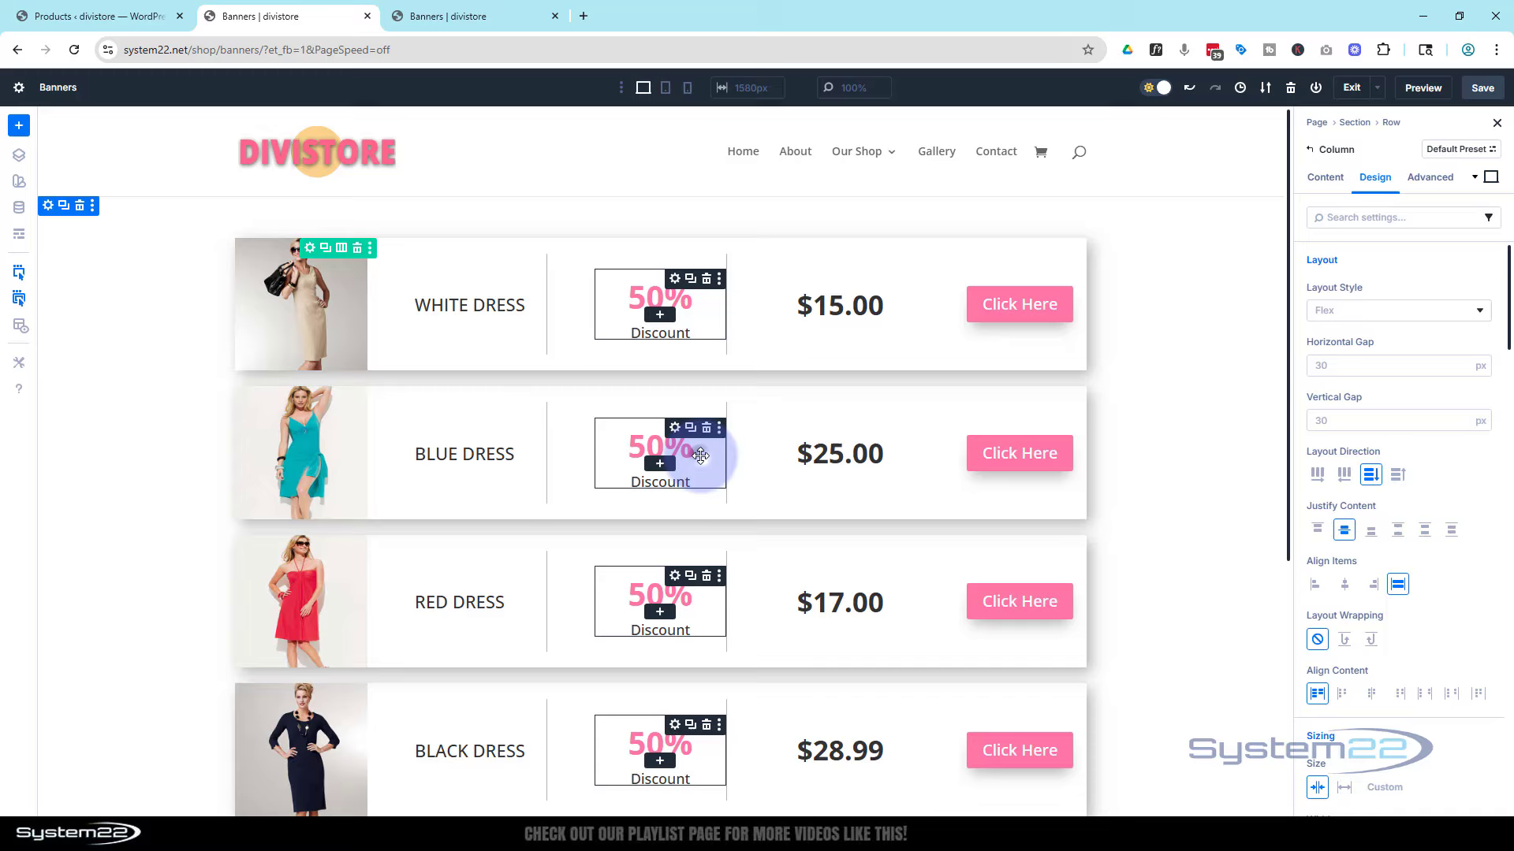
{"action": "left_click", "coordinate": [1310, 150]}
{"action": "scroll", "coordinate": [1409, 414], "scroll_direction": "down", "scroll_amount": 5}
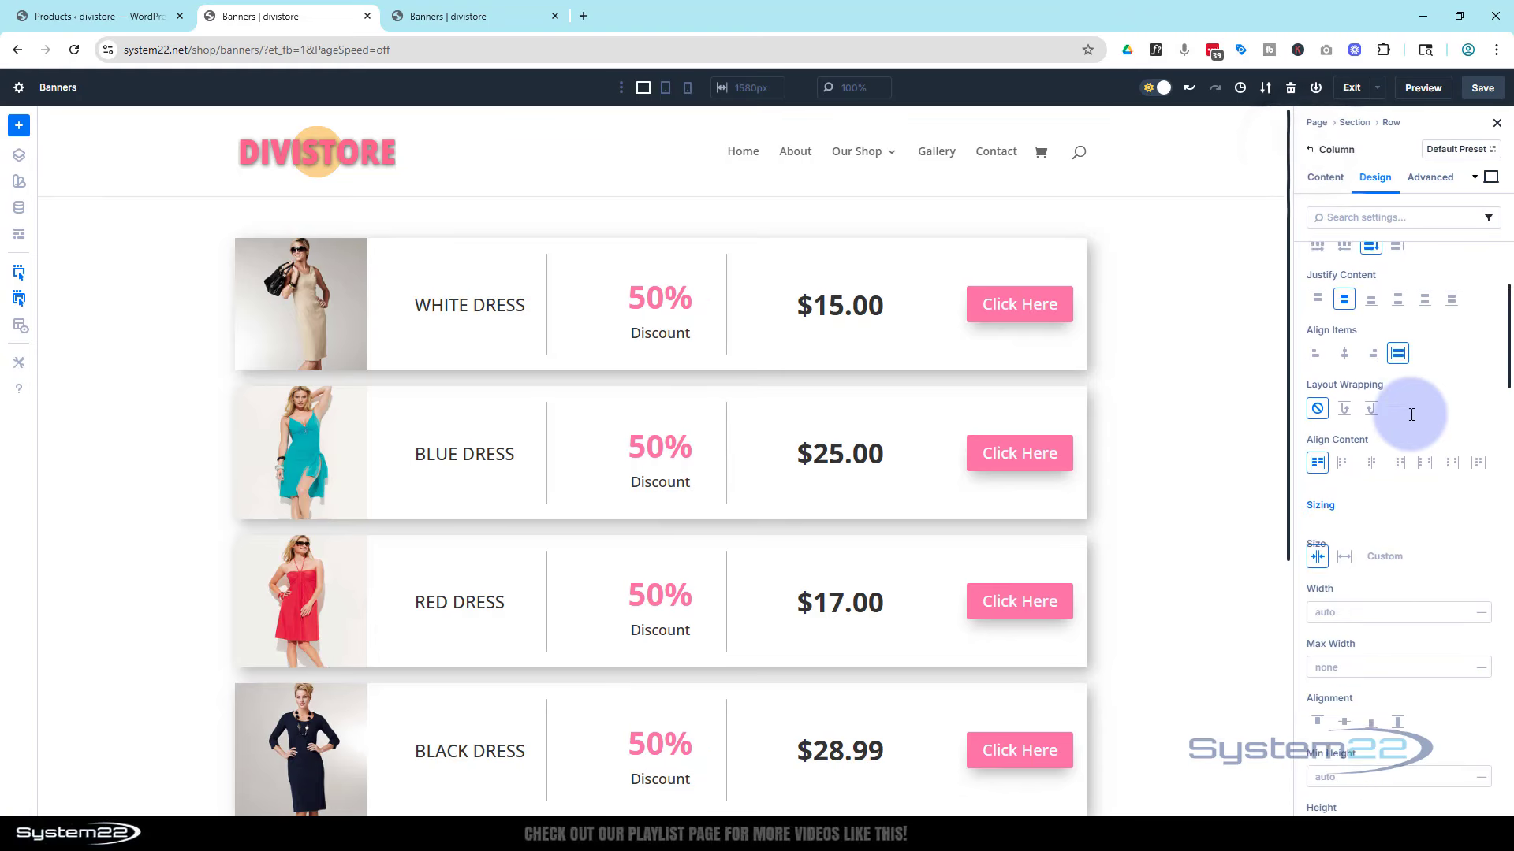
{"action": "scroll", "coordinate": [1410, 414], "scroll_direction": "down", "scroll_amount": 5}
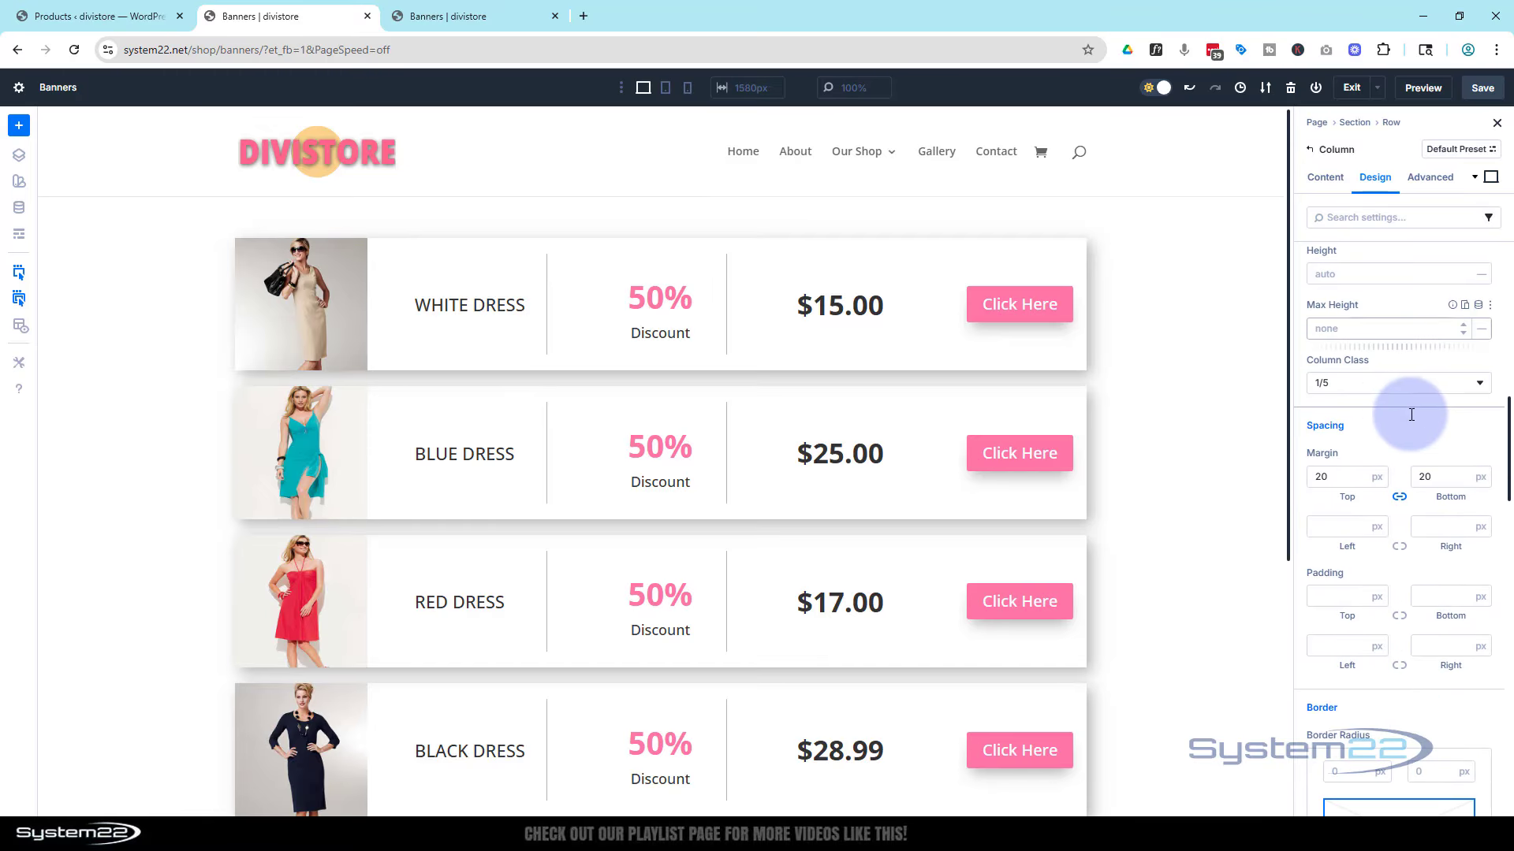
{"action": "right_click", "coordinate": [1321, 457]}
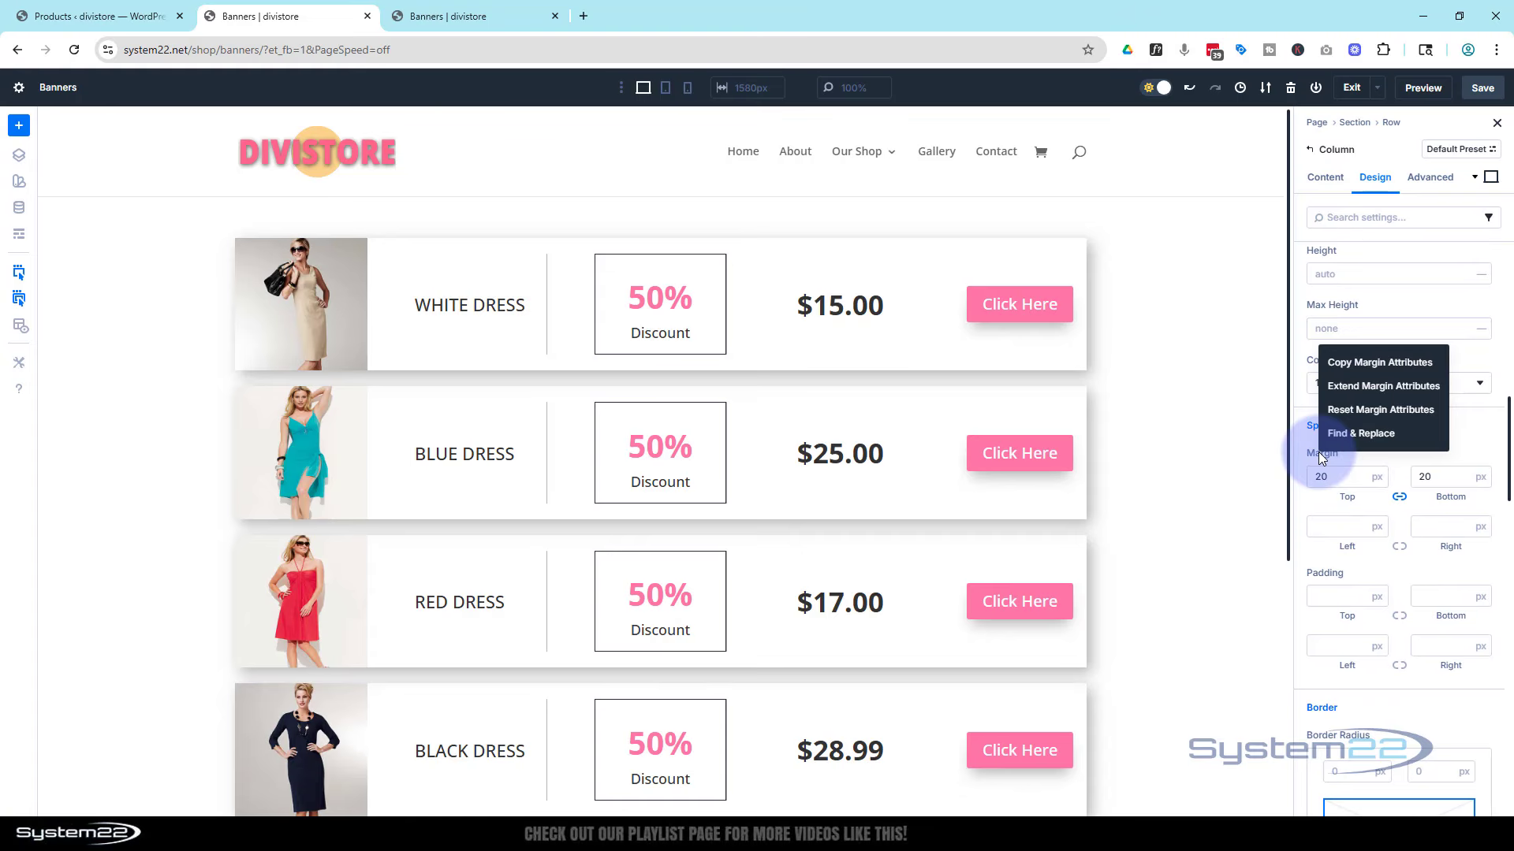
{"action": "left_click", "coordinate": [1375, 368]}
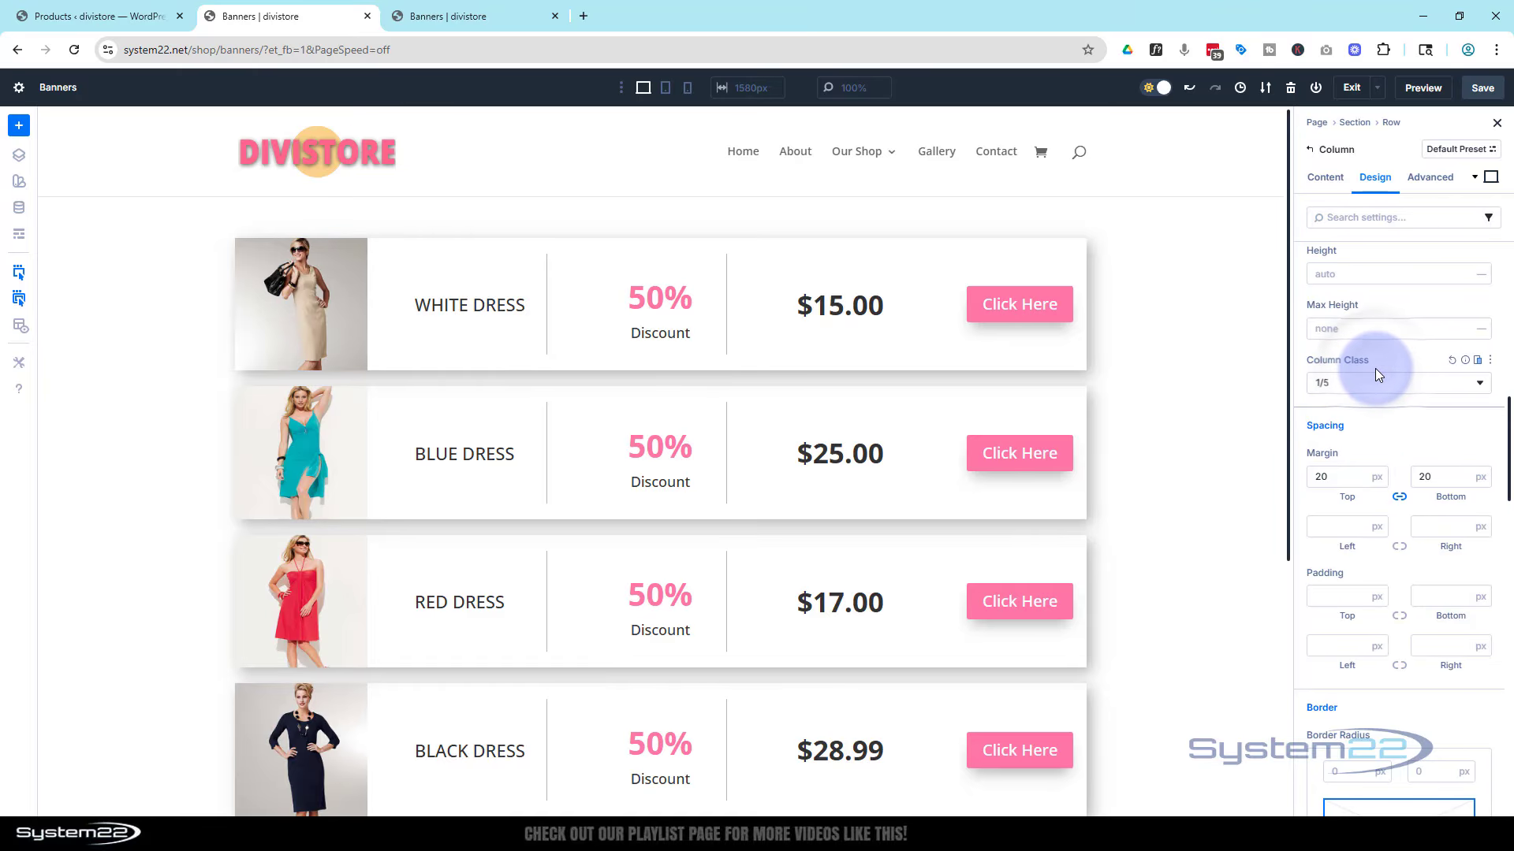
{"action": "left_click", "coordinate": [861, 337]}
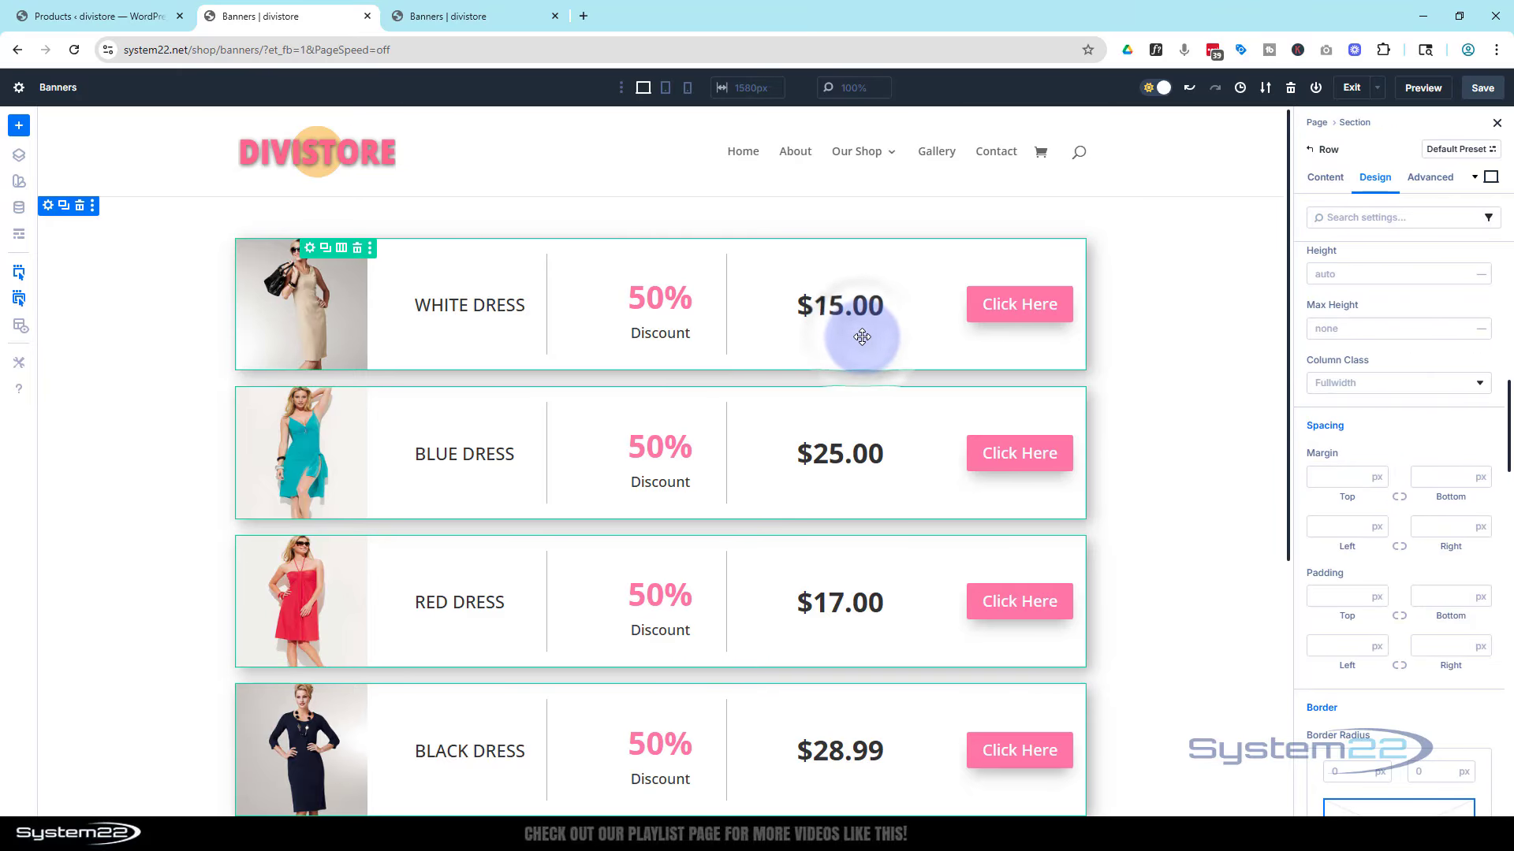
{"action": "left_click", "coordinate": [1311, 151]}
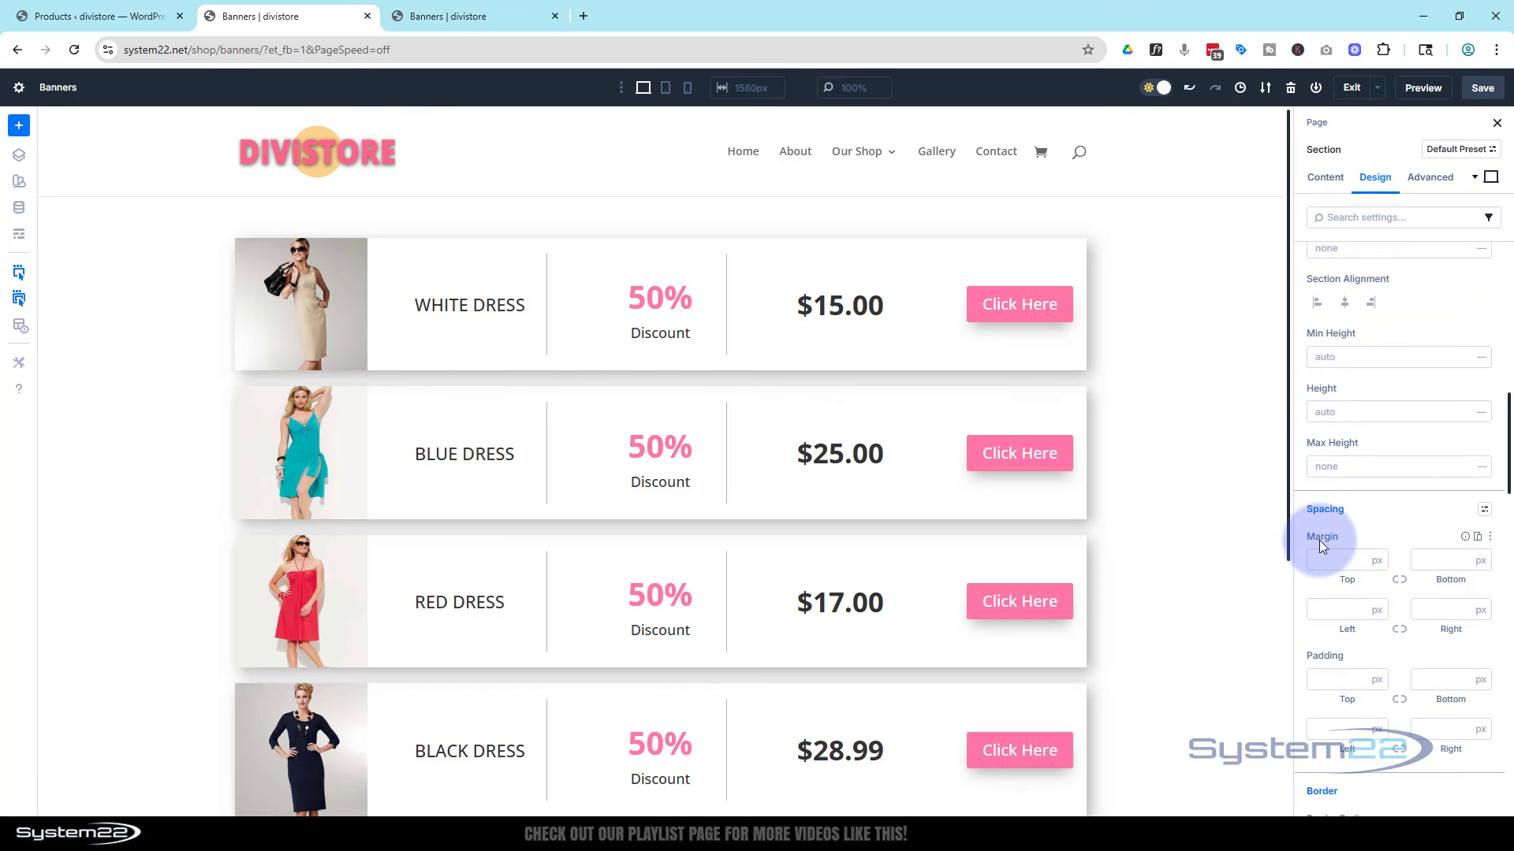
{"action": "right_click", "coordinate": [1321, 543]}
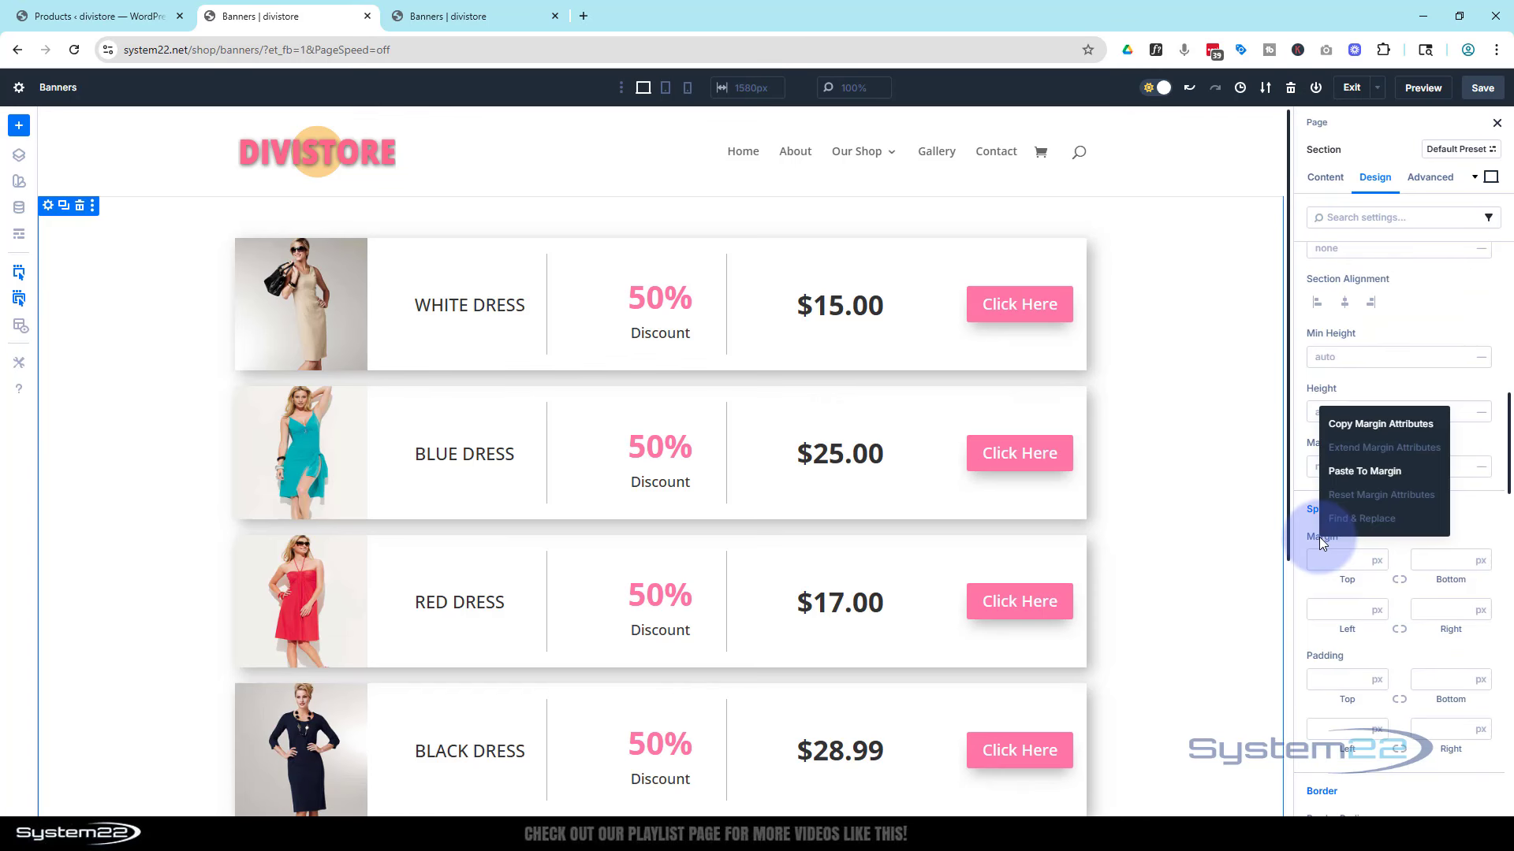
{"action": "left_click", "coordinate": [1366, 472]}
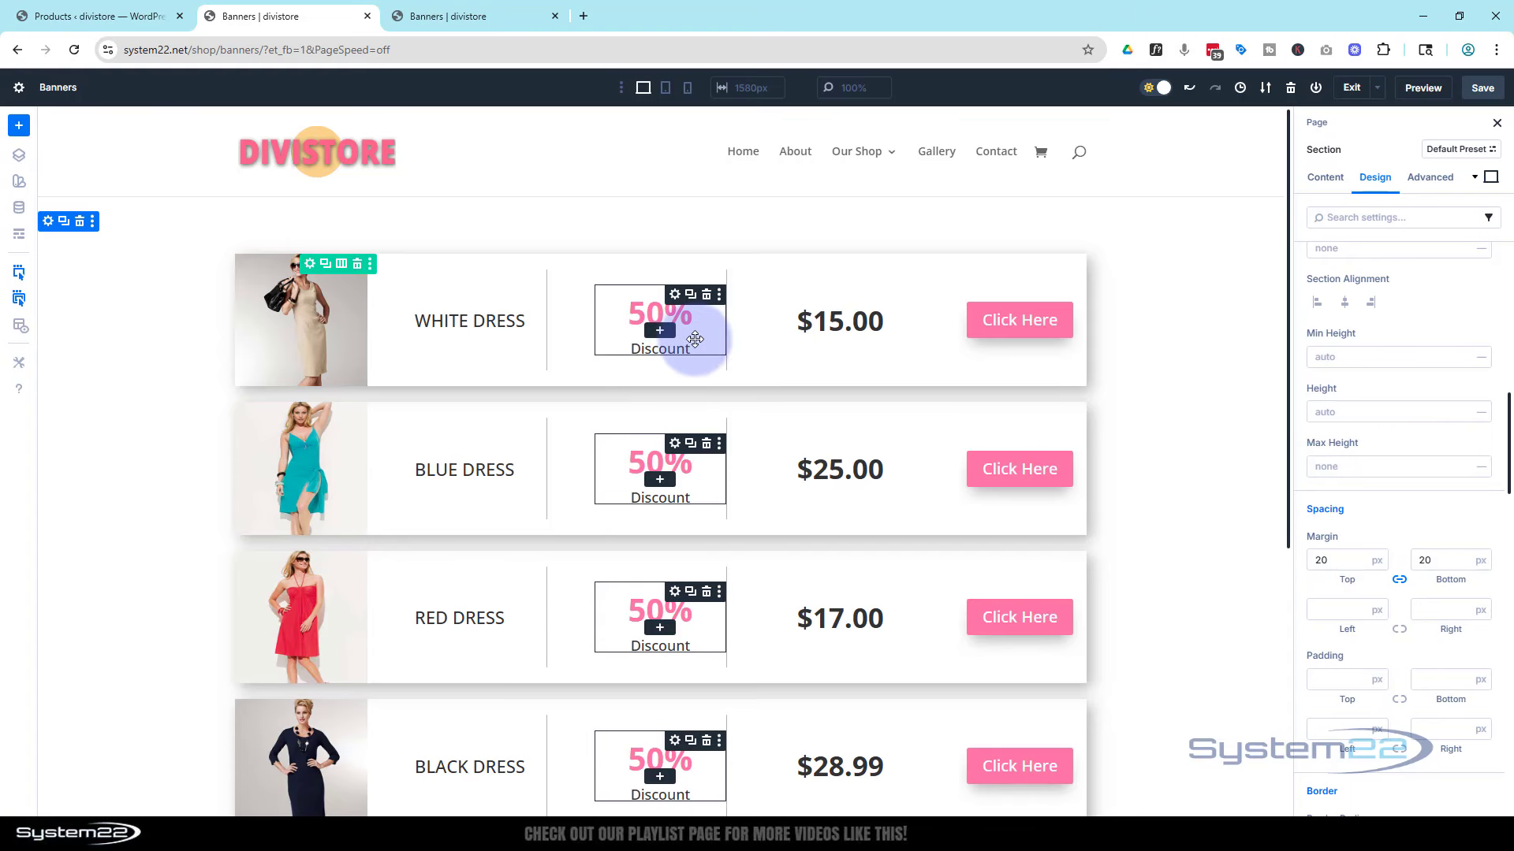
Copy the discount counter column's border attributes and paste them onto the price heading's column.
{"action": "left_click", "coordinate": [701, 338]}
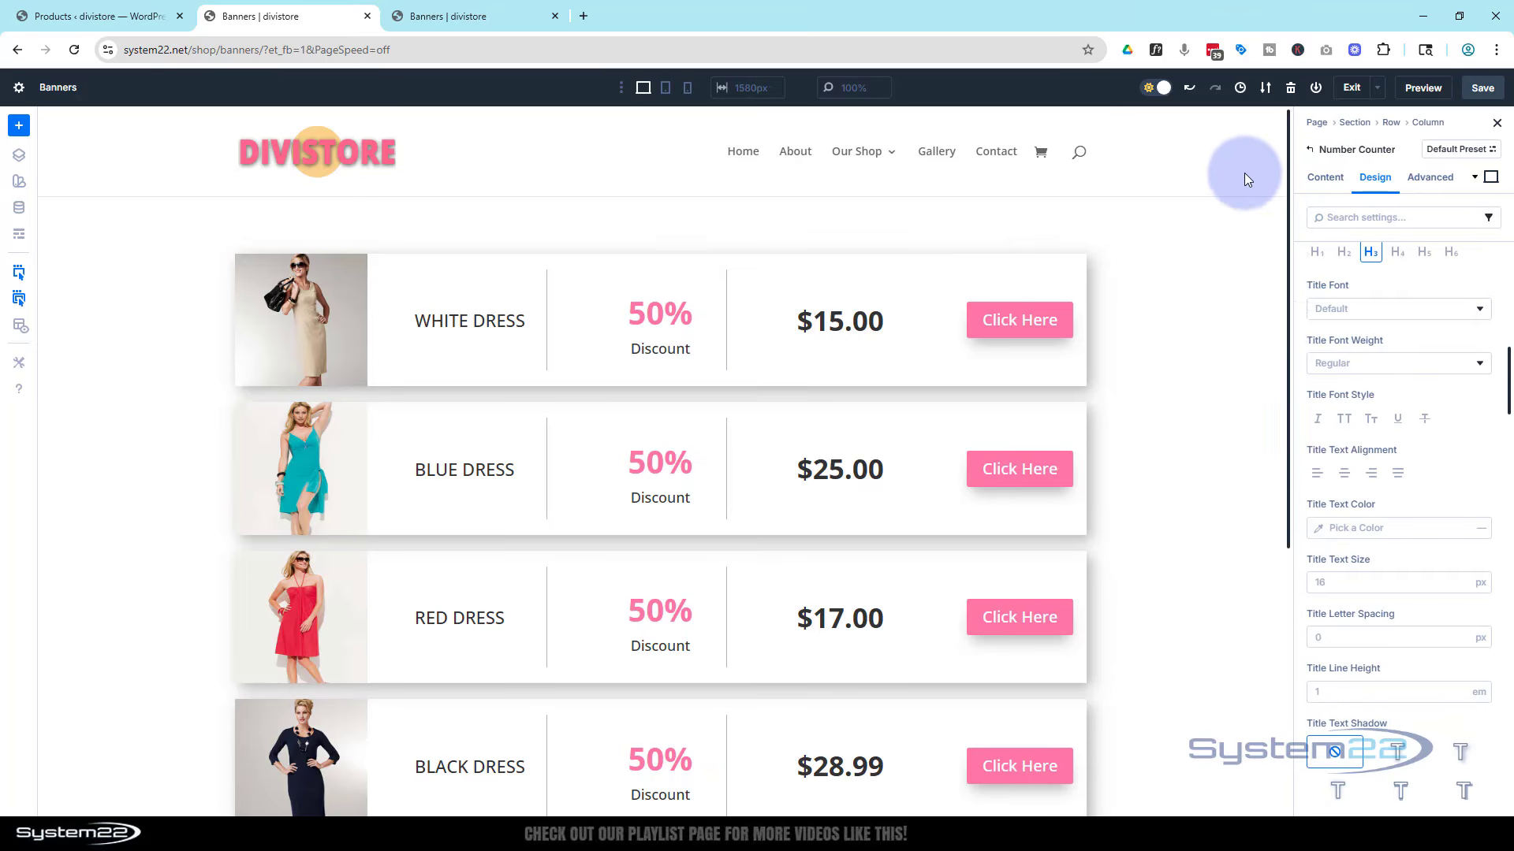
{"action": "left_click", "coordinate": [1309, 155]}
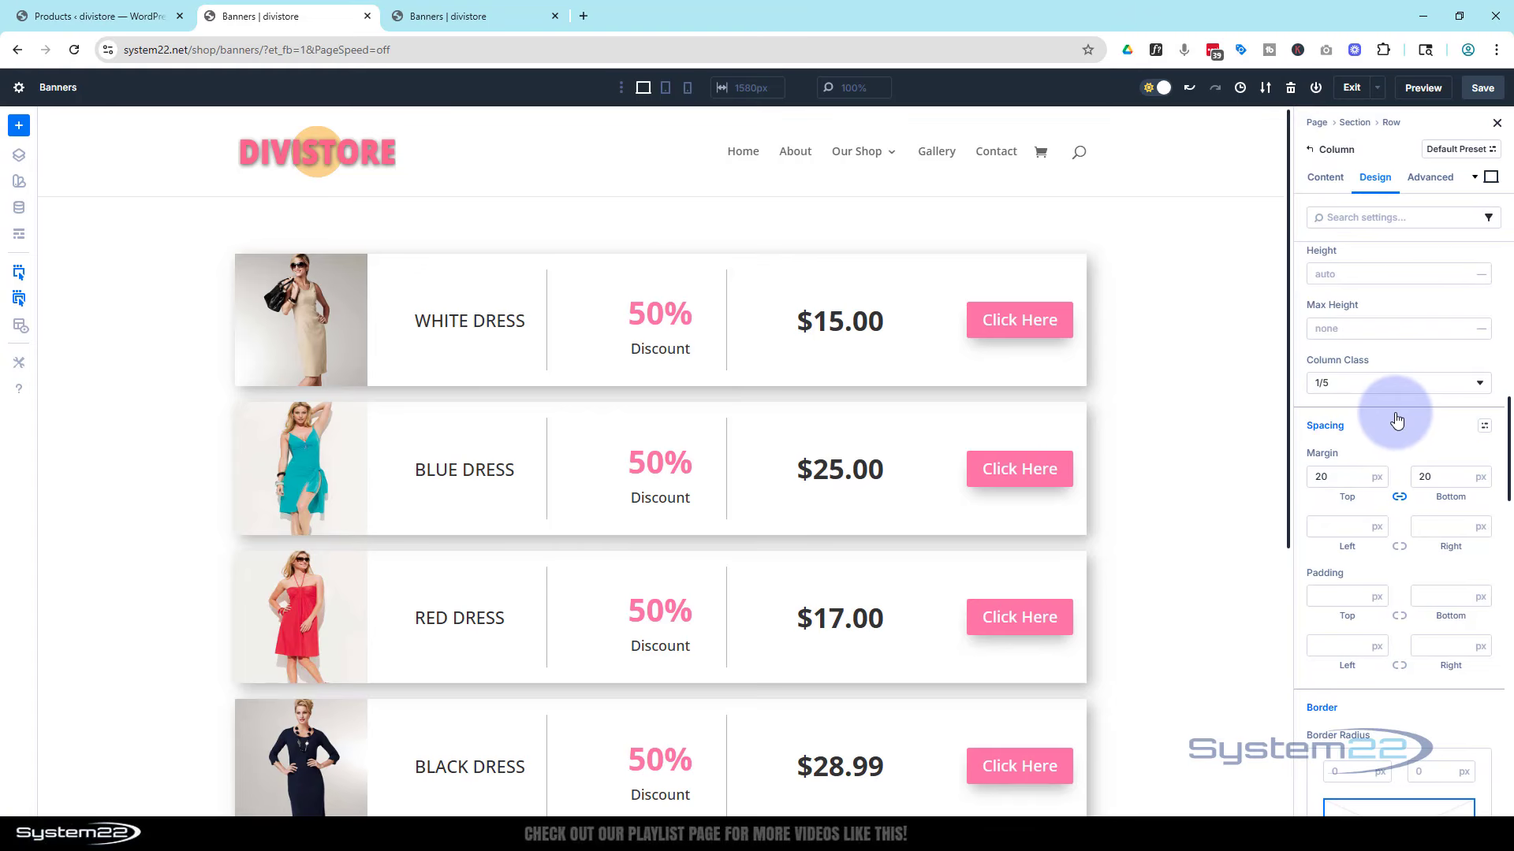
{"action": "scroll", "coordinate": [1396, 417], "scroll_direction": "down", "scroll_amount": 5}
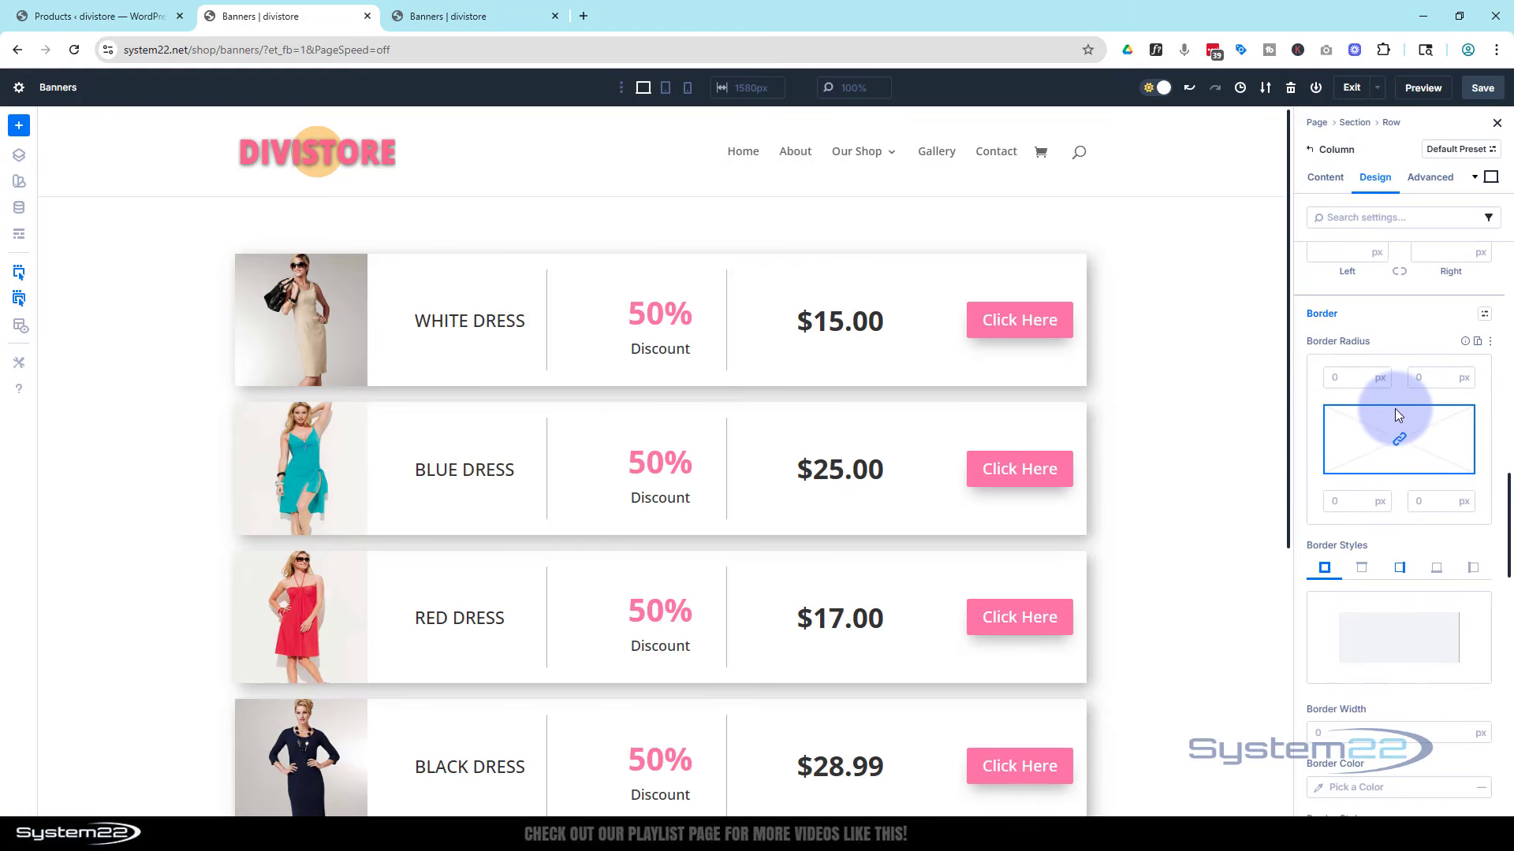
{"action": "left_click", "coordinate": [1399, 568]}
{"action": "right_click", "coordinate": [1323, 315]}
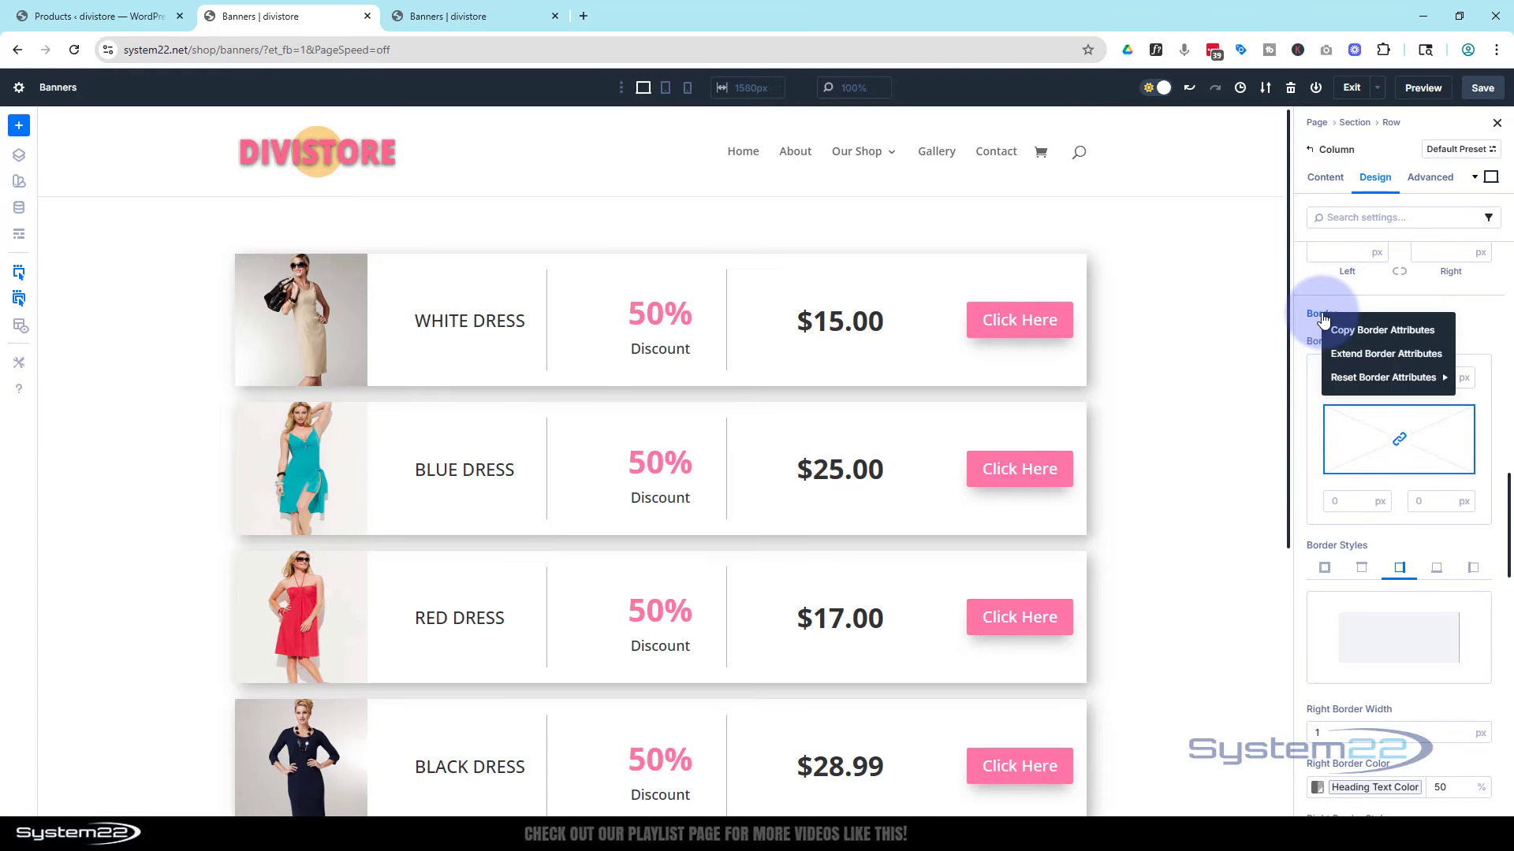
{"action": "left_click", "coordinate": [1356, 330]}
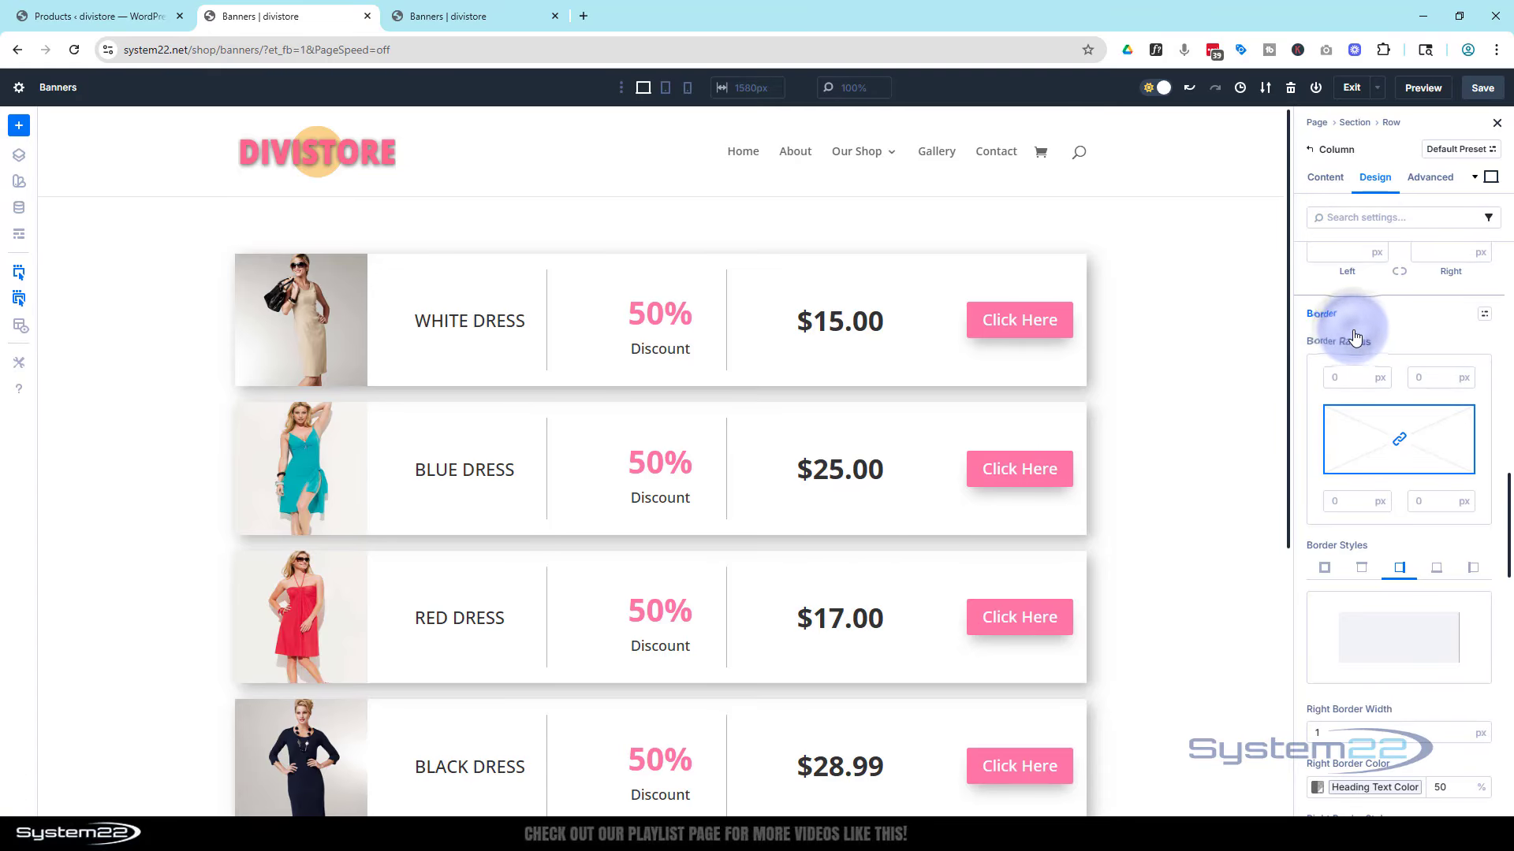
{"action": "left_click", "coordinate": [898, 344]}
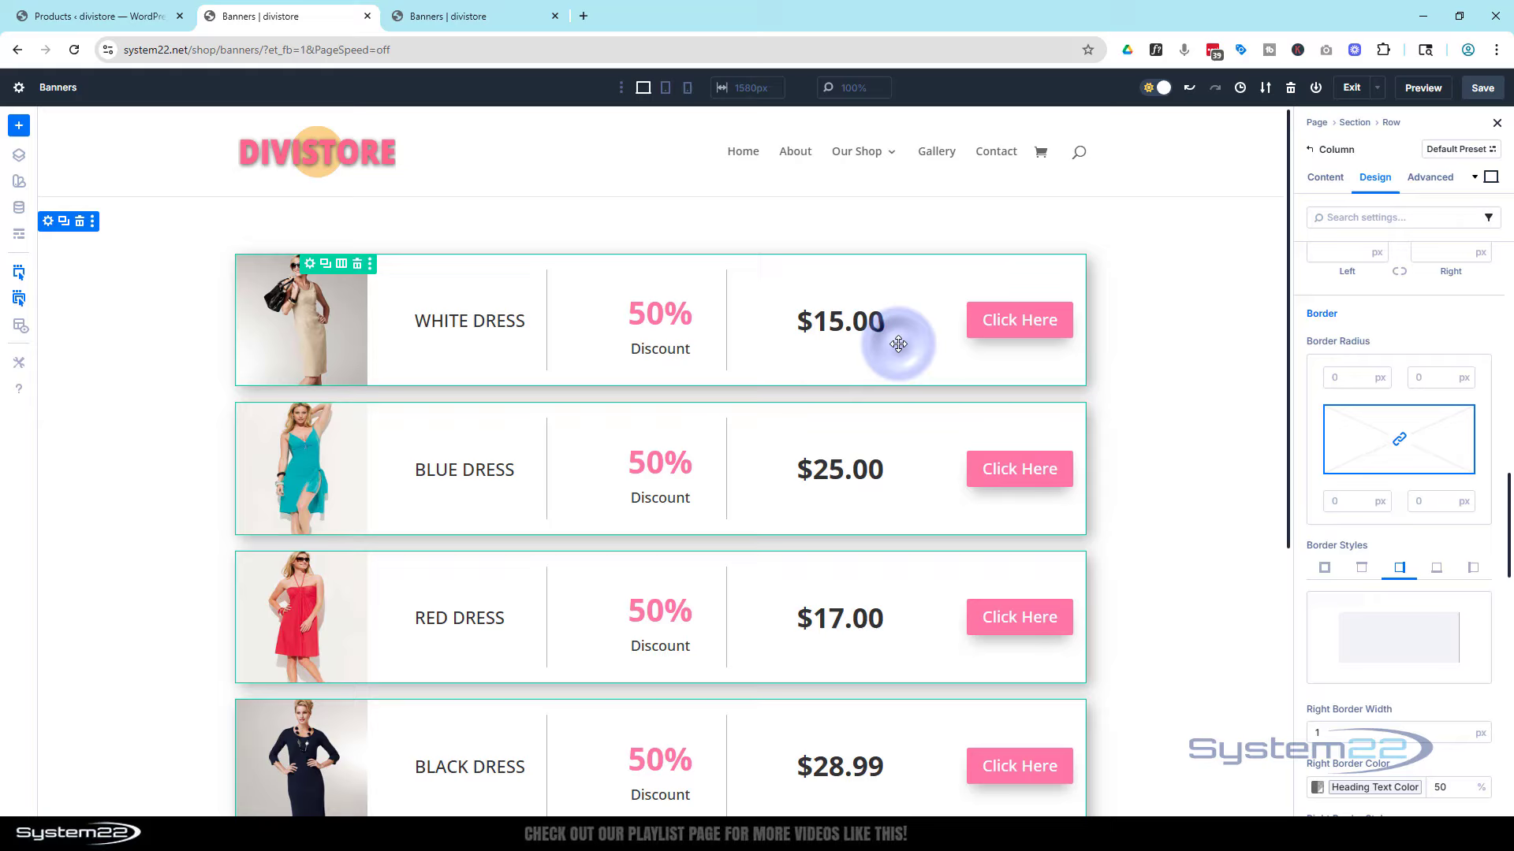
{"action": "left_click", "coordinate": [789, 321]}
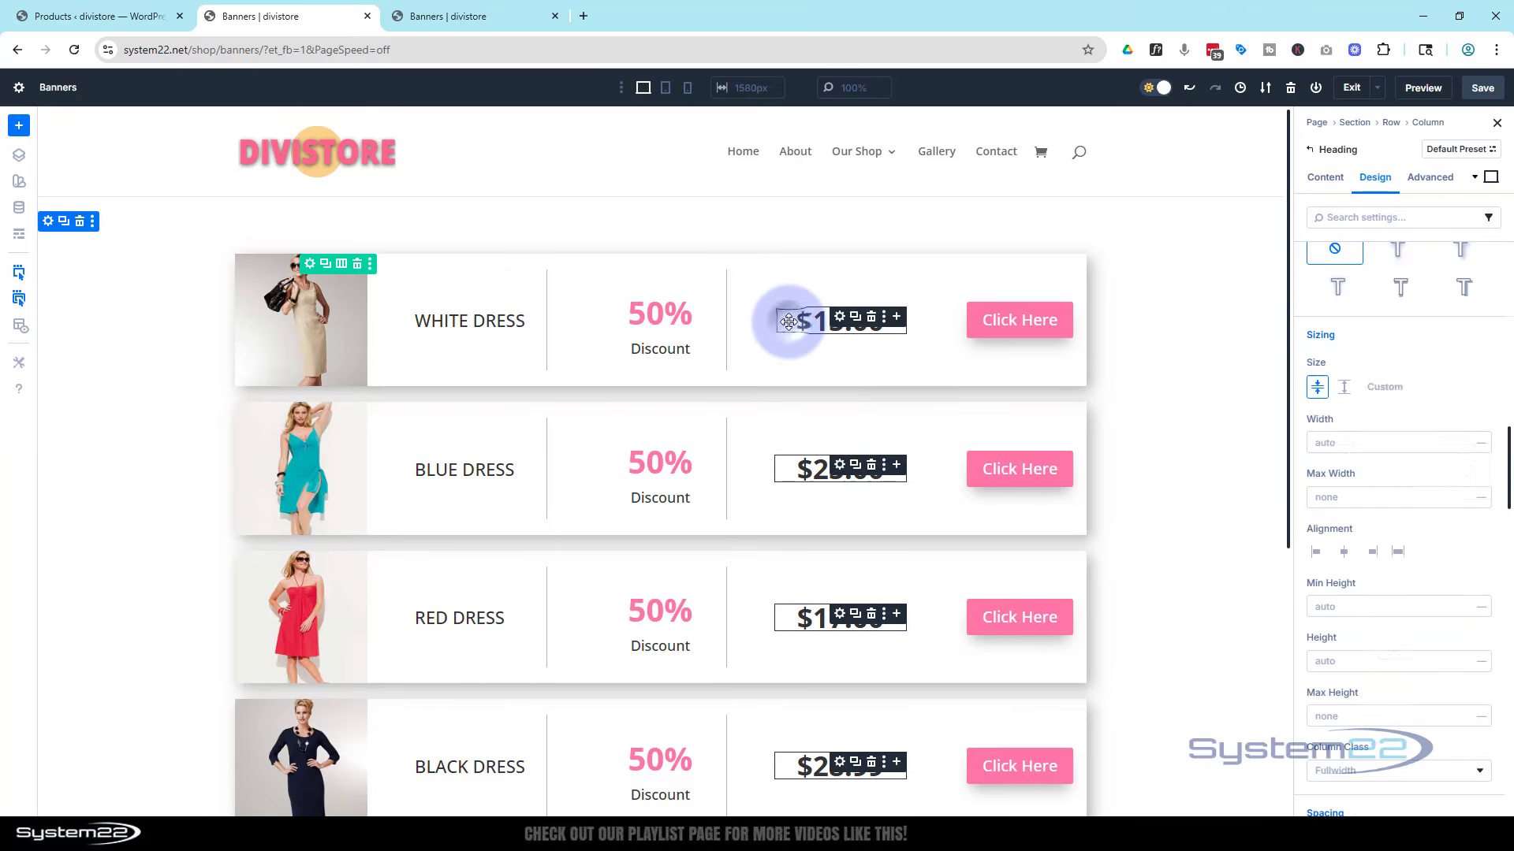
{"action": "left_click", "coordinate": [1307, 147]}
{"action": "left_click", "coordinate": [1321, 316]}
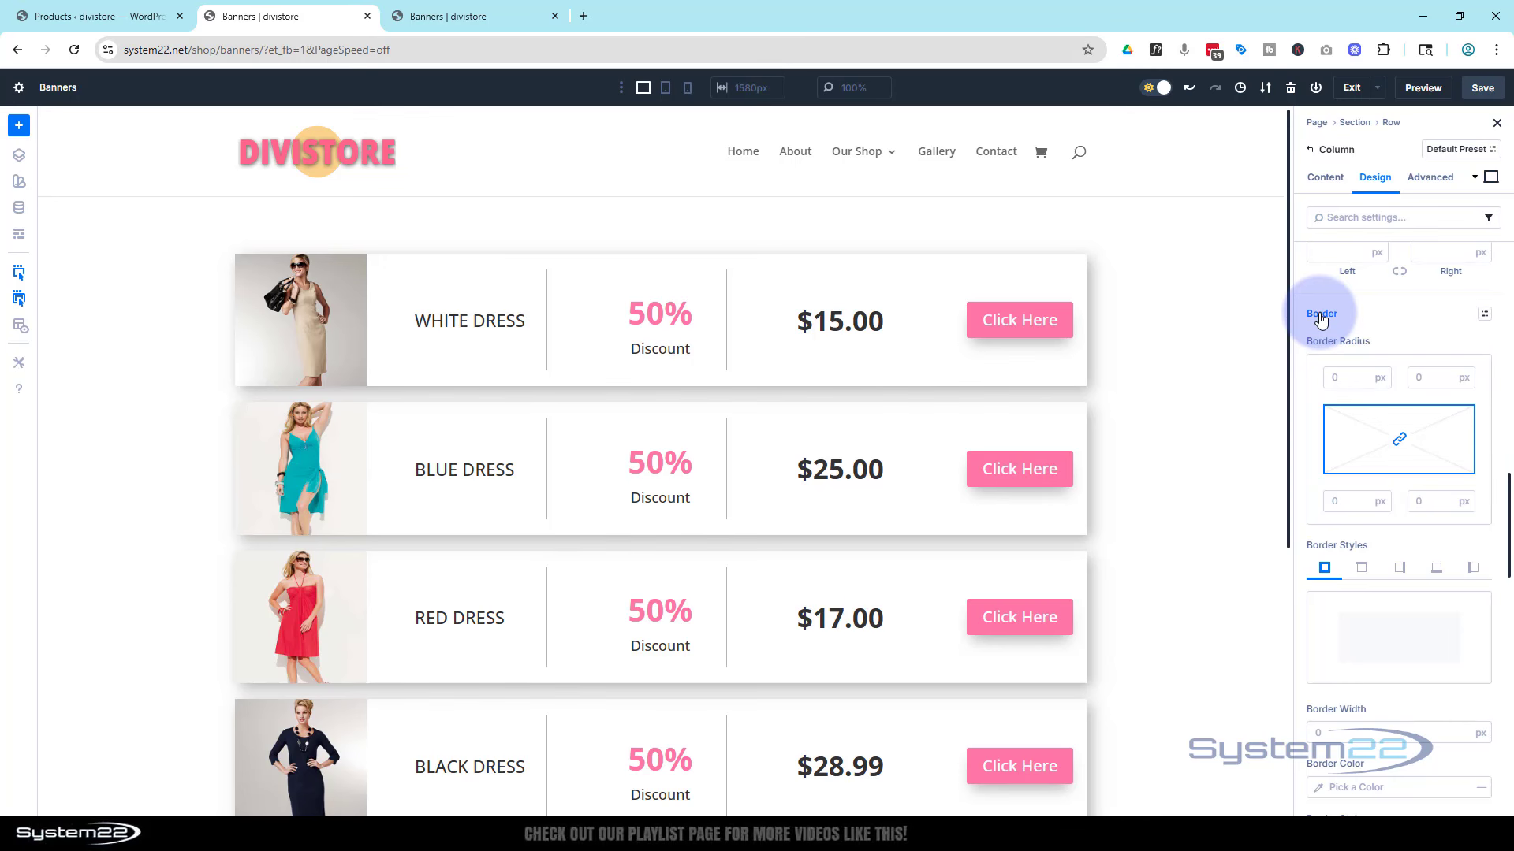
{"action": "left_click", "coordinate": [1369, 408]}
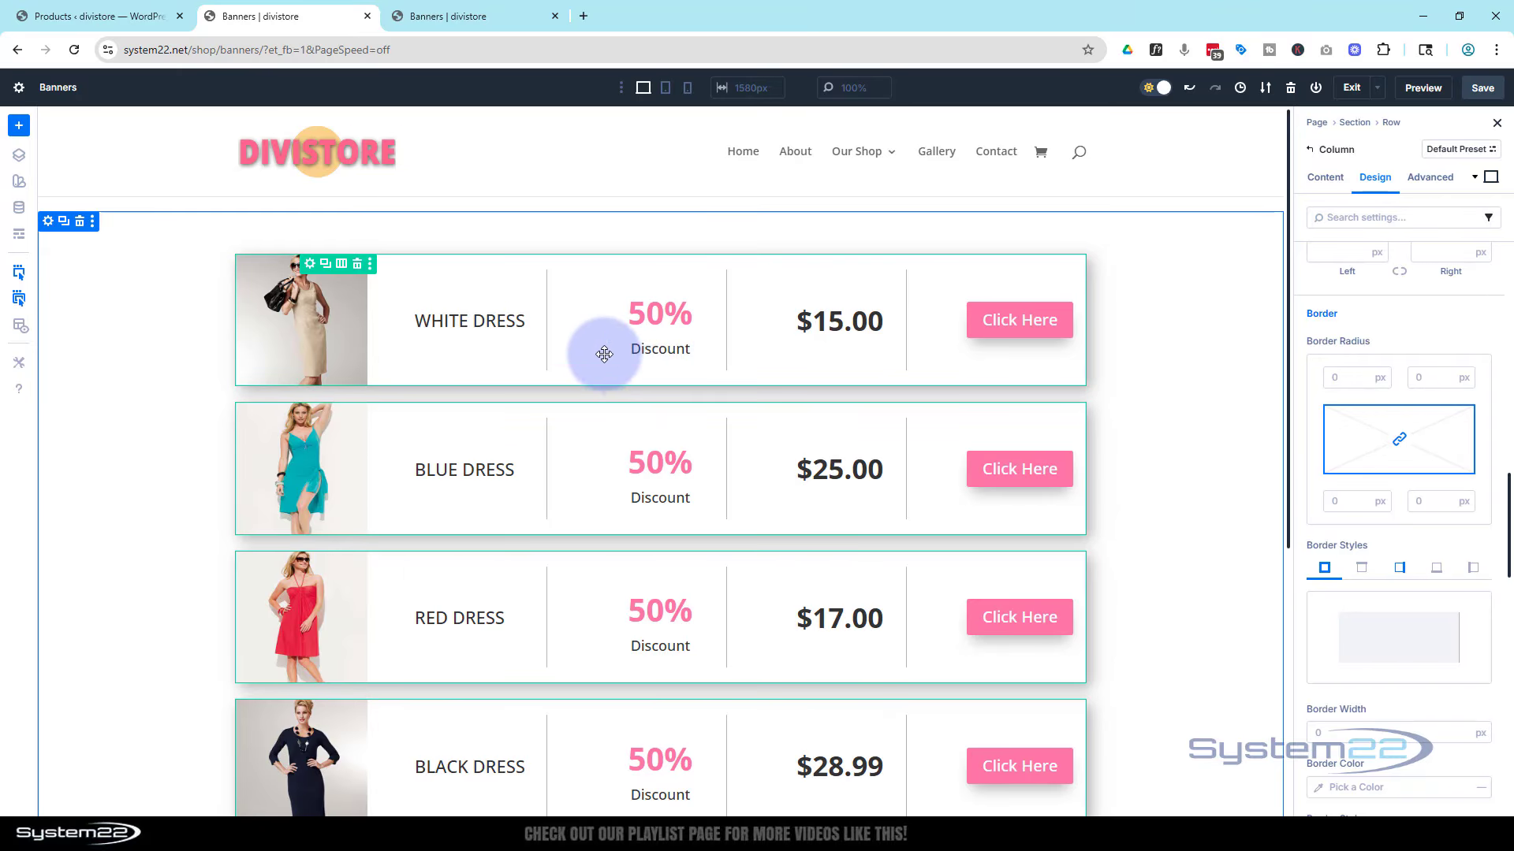
Set the banner row's horizontal gap to 0%.
{"action": "left_click", "coordinate": [310, 265]}
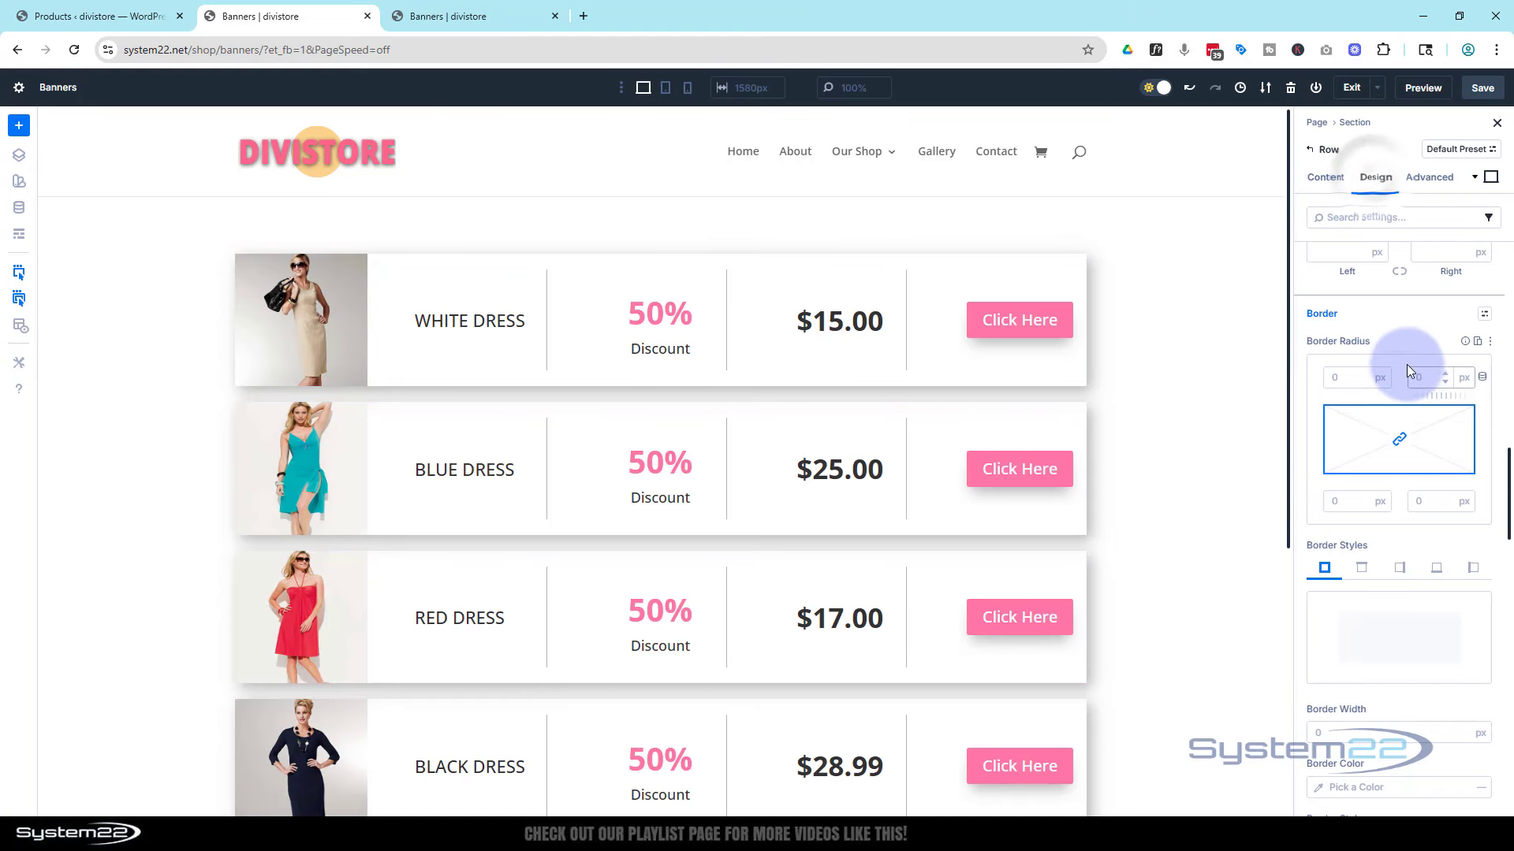
{"action": "scroll", "coordinate": [1419, 372], "scroll_direction": "up", "scroll_amount": 10}
{"action": "scroll", "coordinate": [1411, 347], "scroll_direction": "up", "scroll_amount": 5}
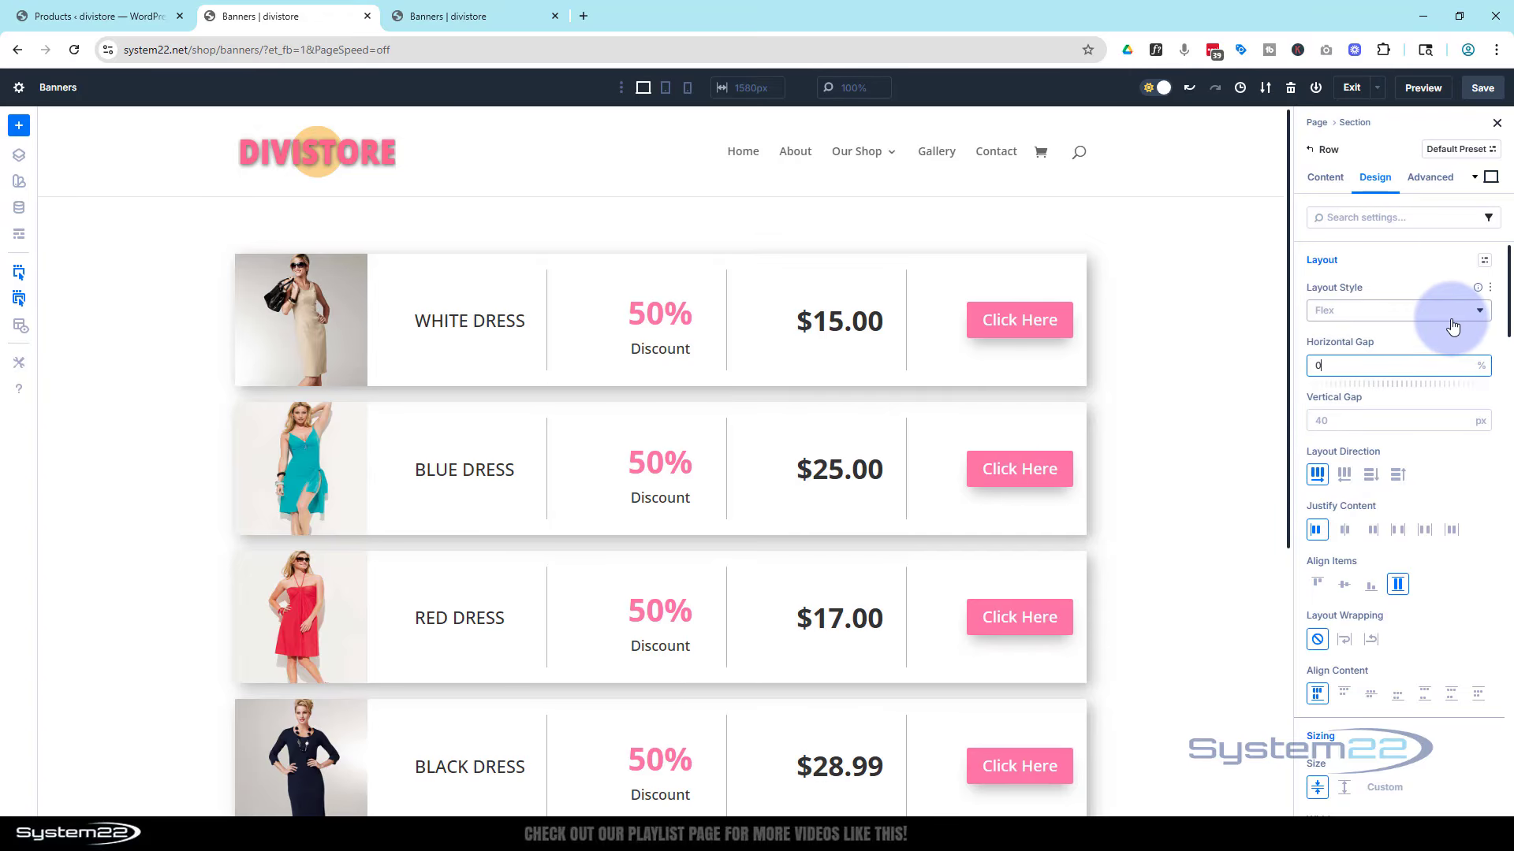
{"action": "left_click", "coordinate": [1408, 340]}
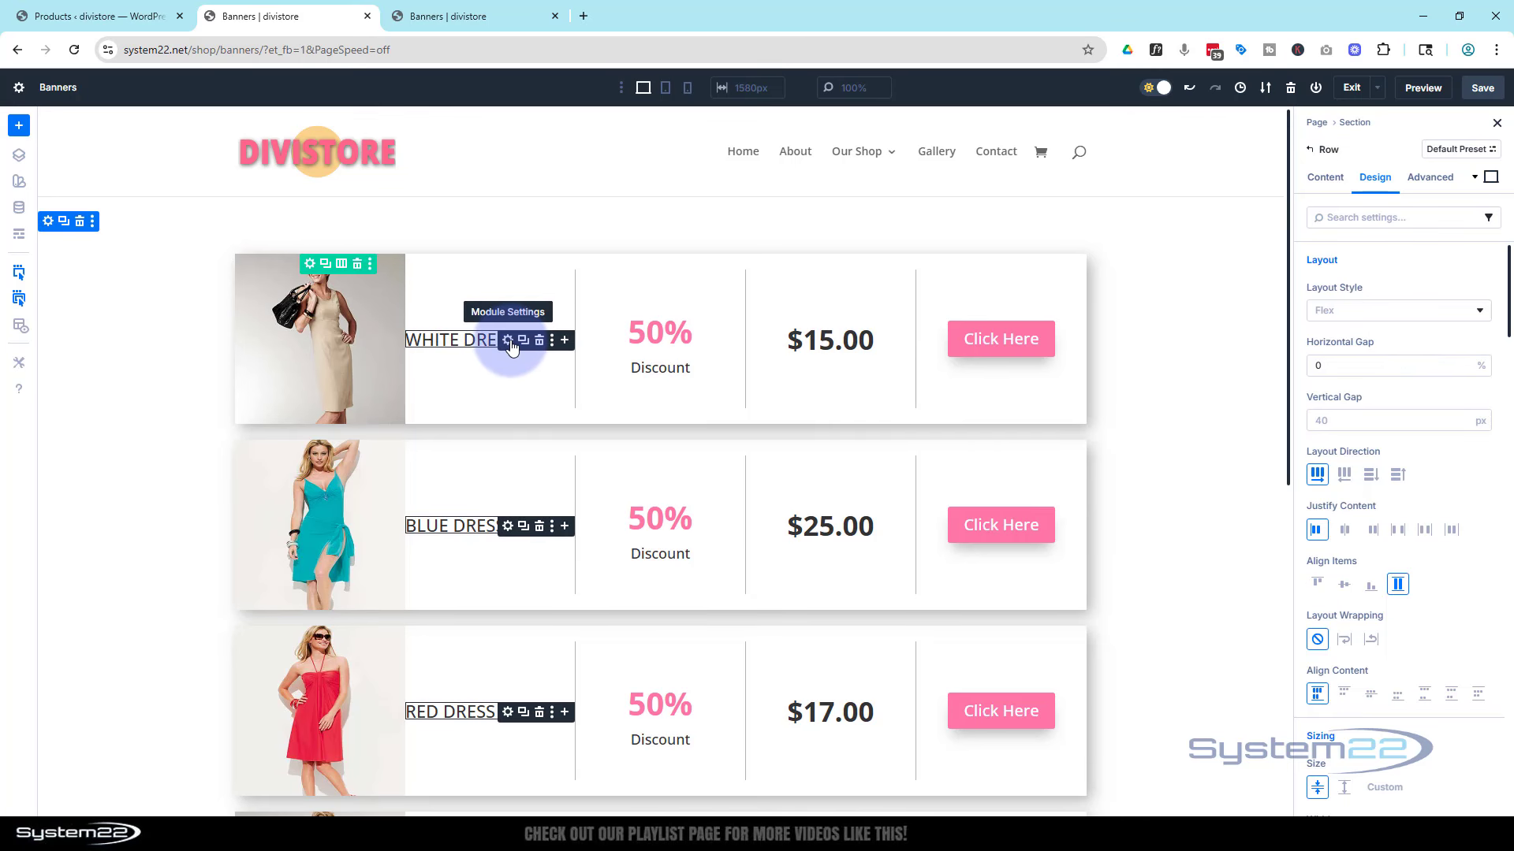
Center the heading text alignment of the product title in the banner row.
{"action": "left_click", "coordinate": [508, 341]}
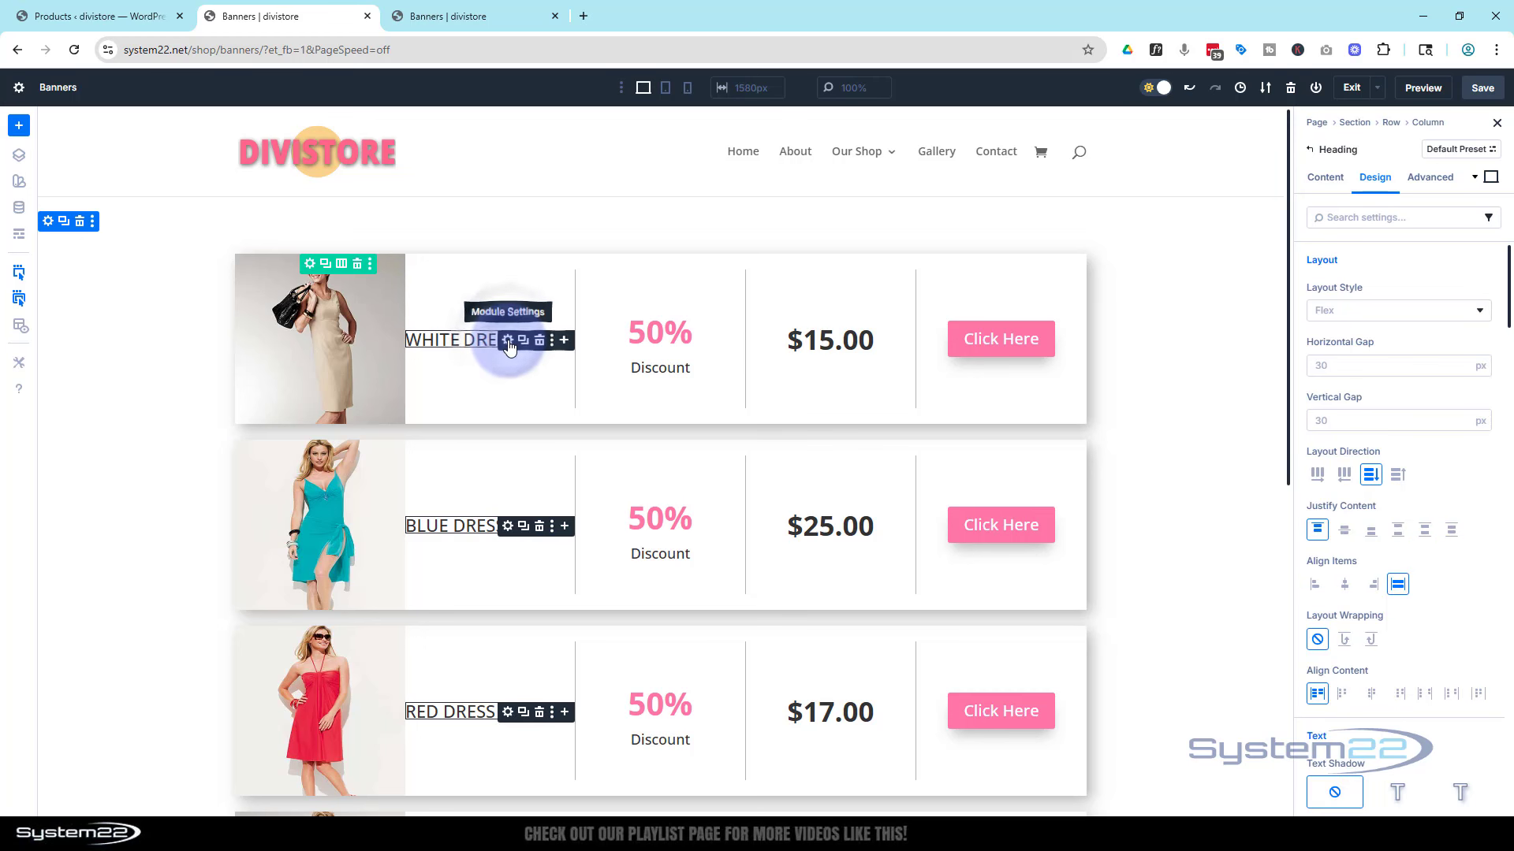
{"action": "scroll", "coordinate": [1433, 275], "scroll_direction": "down", "scroll_amount": 8}
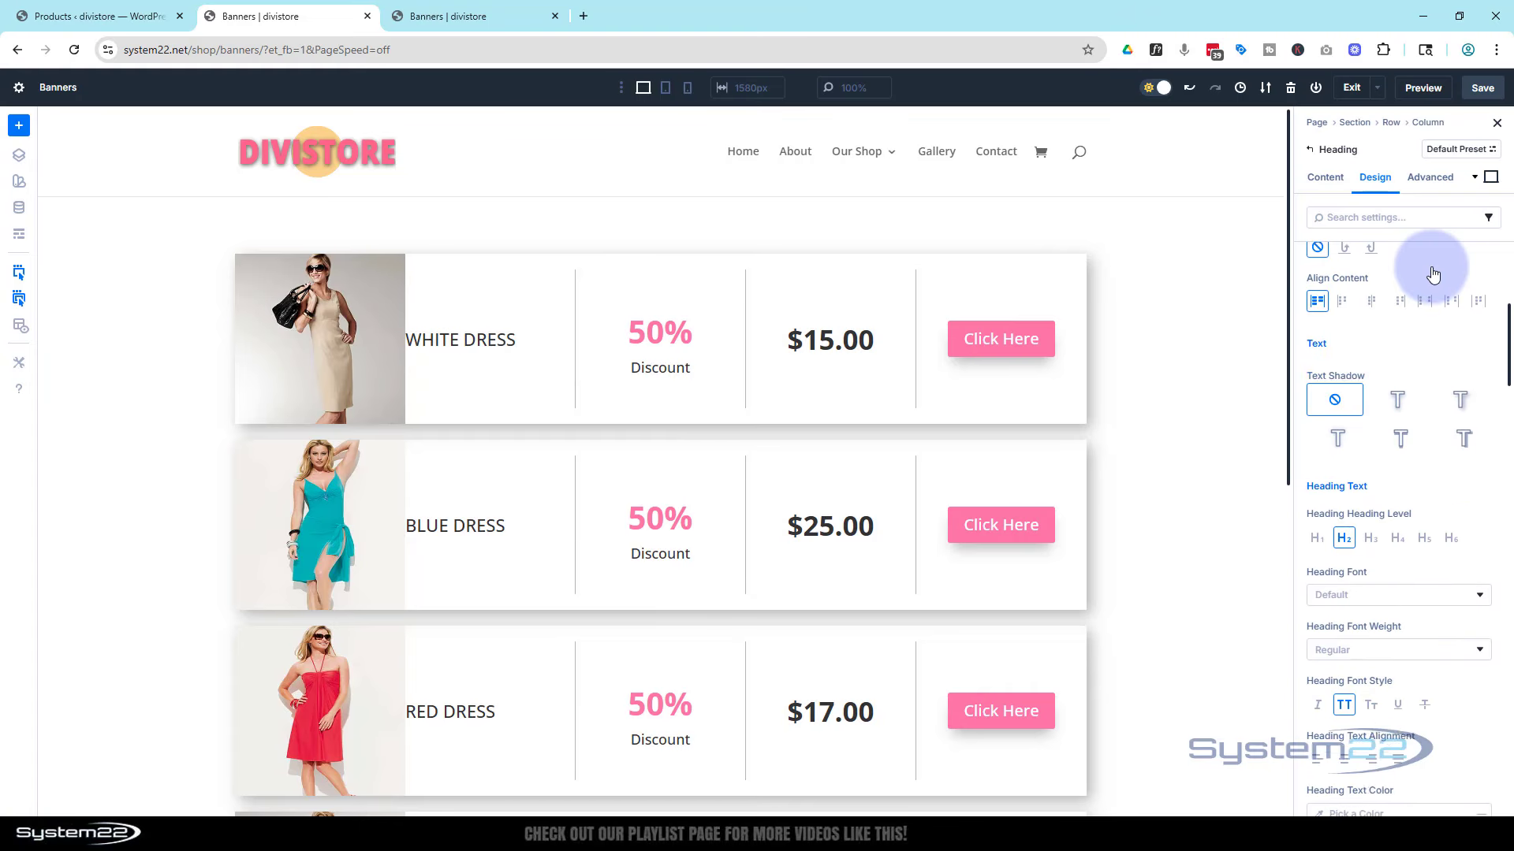
{"action": "scroll", "coordinate": [1430, 267], "scroll_direction": "down", "scroll_amount": 2}
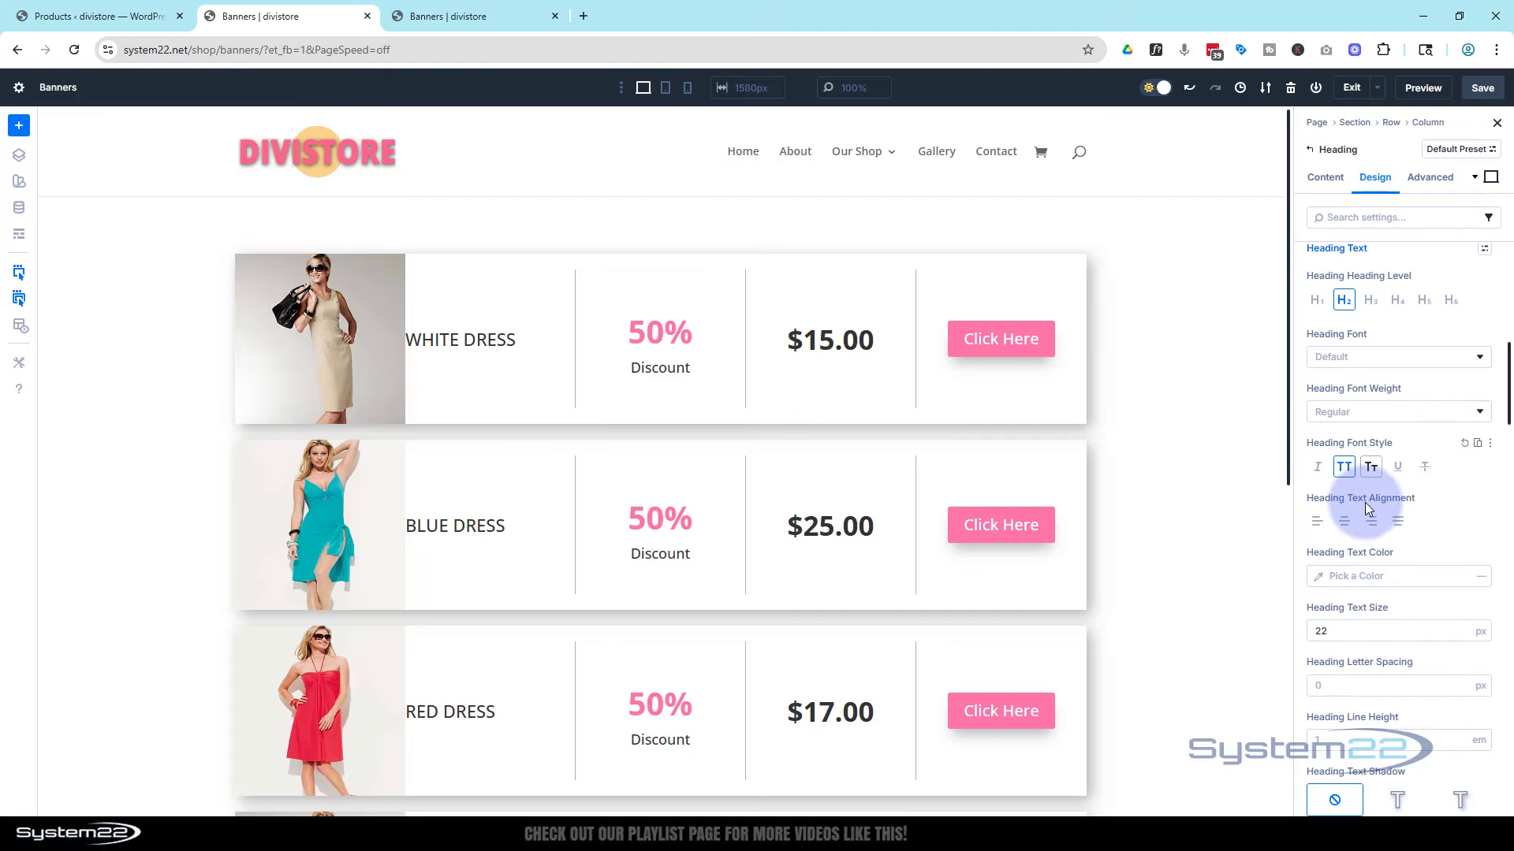
{"action": "left_click", "coordinate": [1346, 524]}
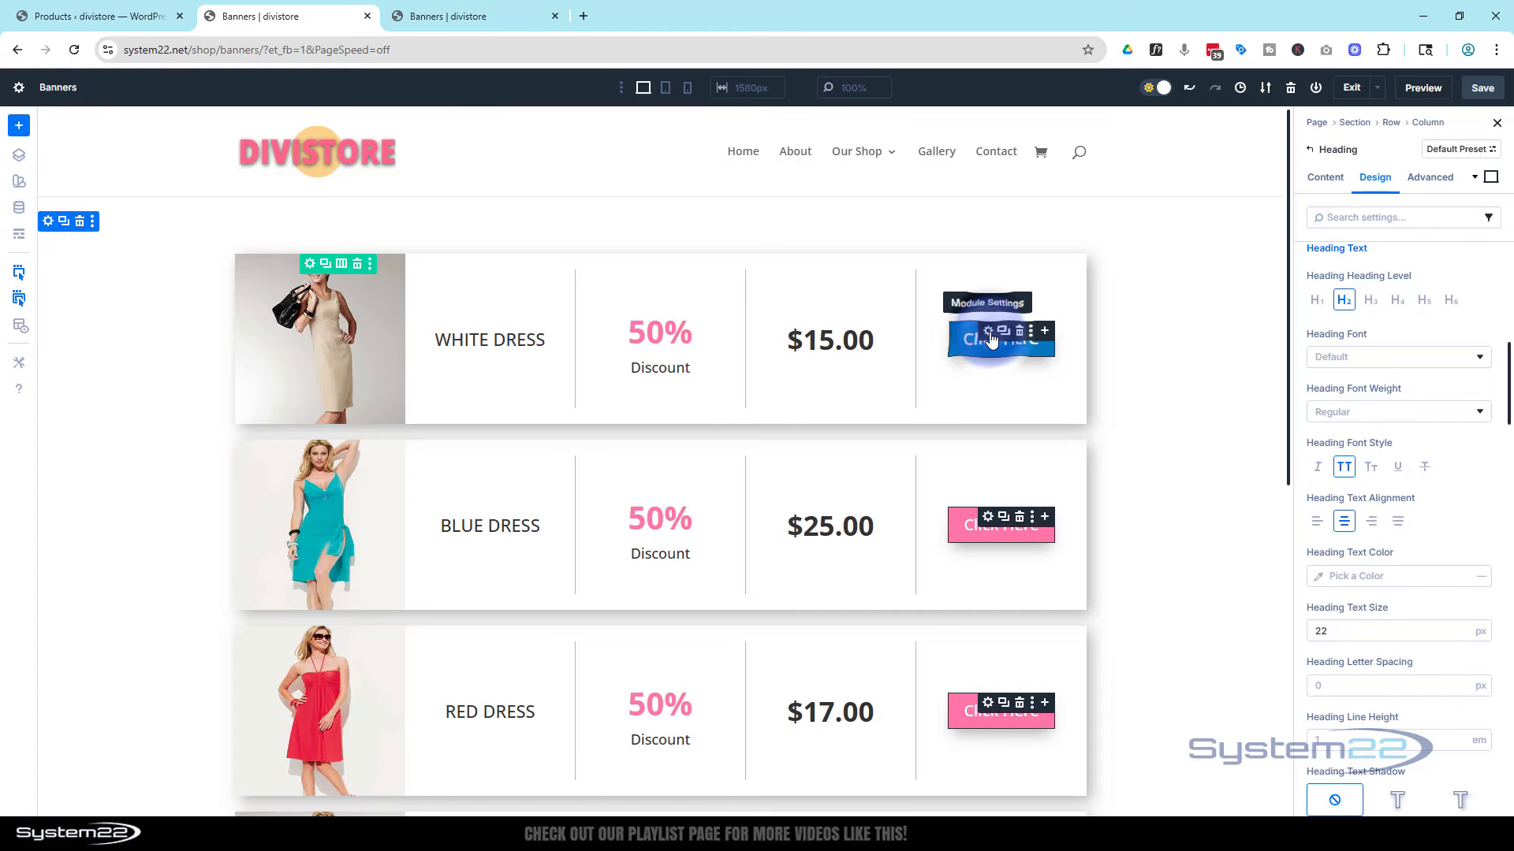
Change the button text to "Buy Now" and link the button to the dynamic Loop Product Link URL.
{"action": "left_click", "coordinate": [990, 337]}
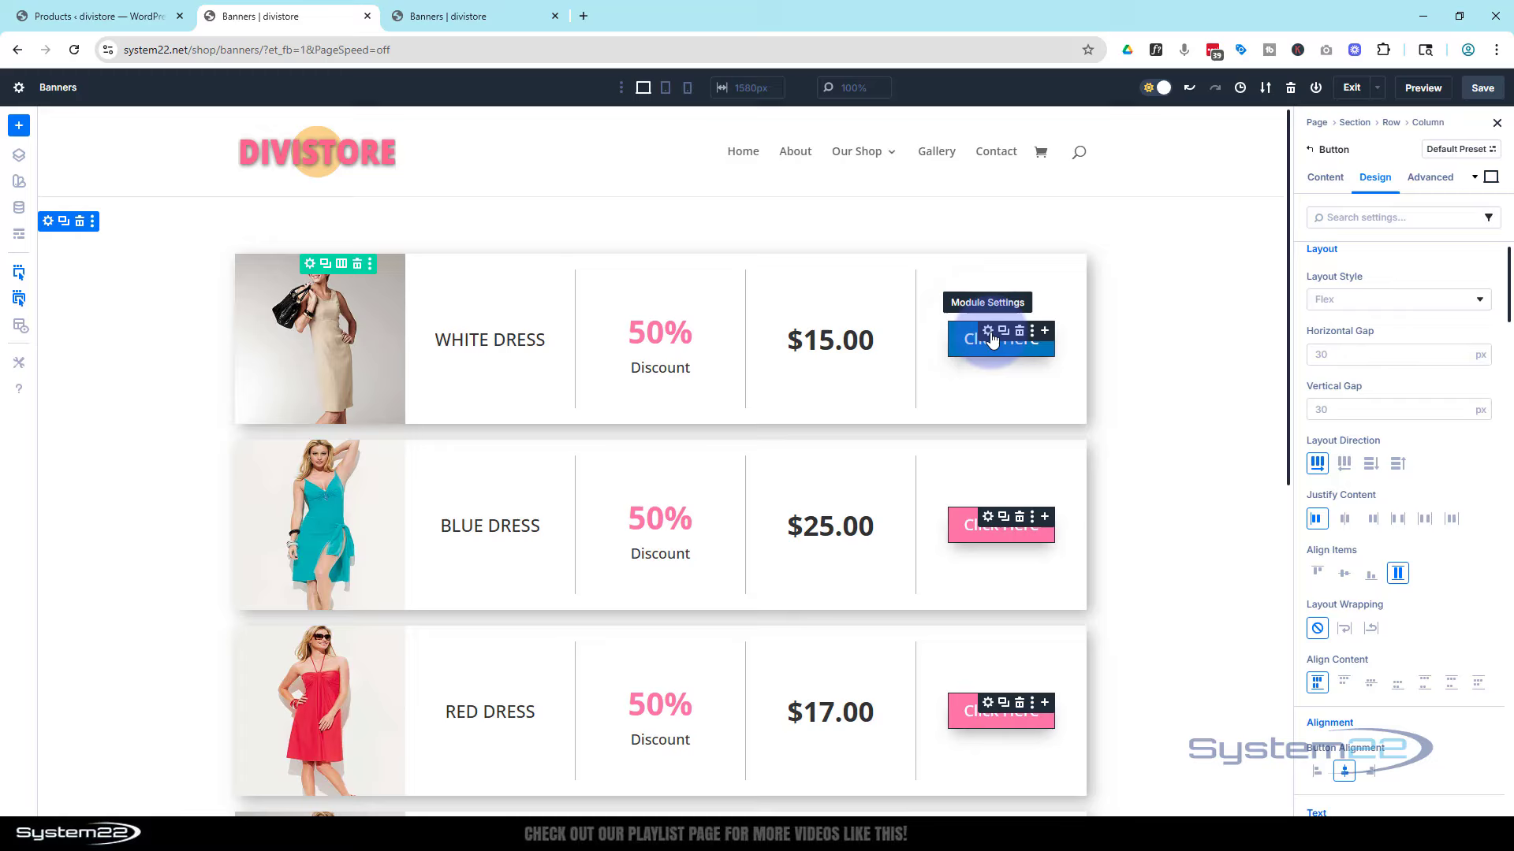
{"action": "left_click", "coordinate": [1315, 181]}
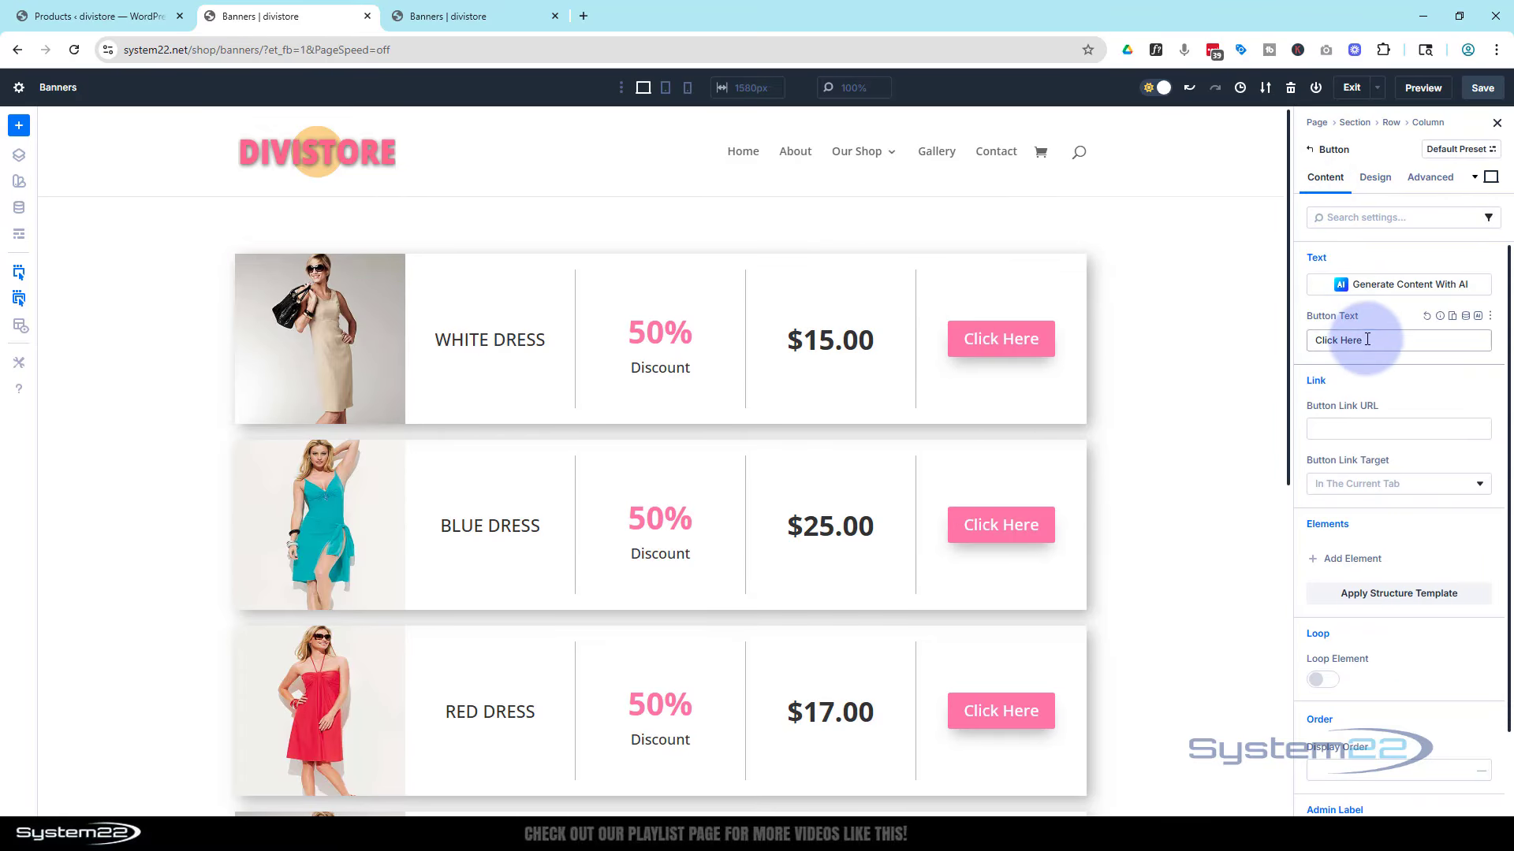
{"action": "left_click_drag", "start_coordinate": [1385, 339], "coordinate": [1294, 337]}
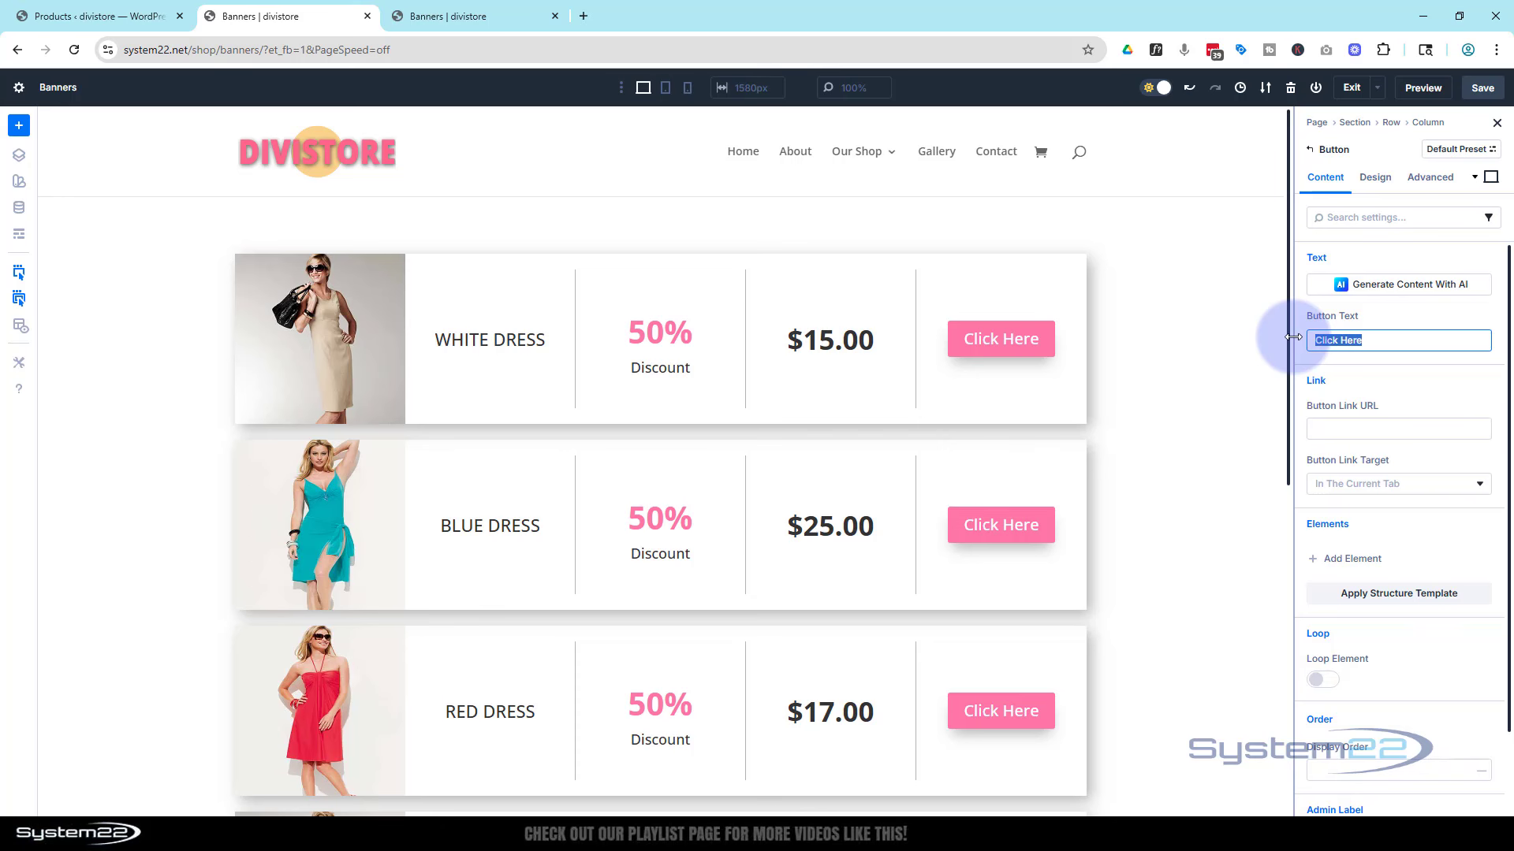
{"action": "type", "text": "Buy Now"}
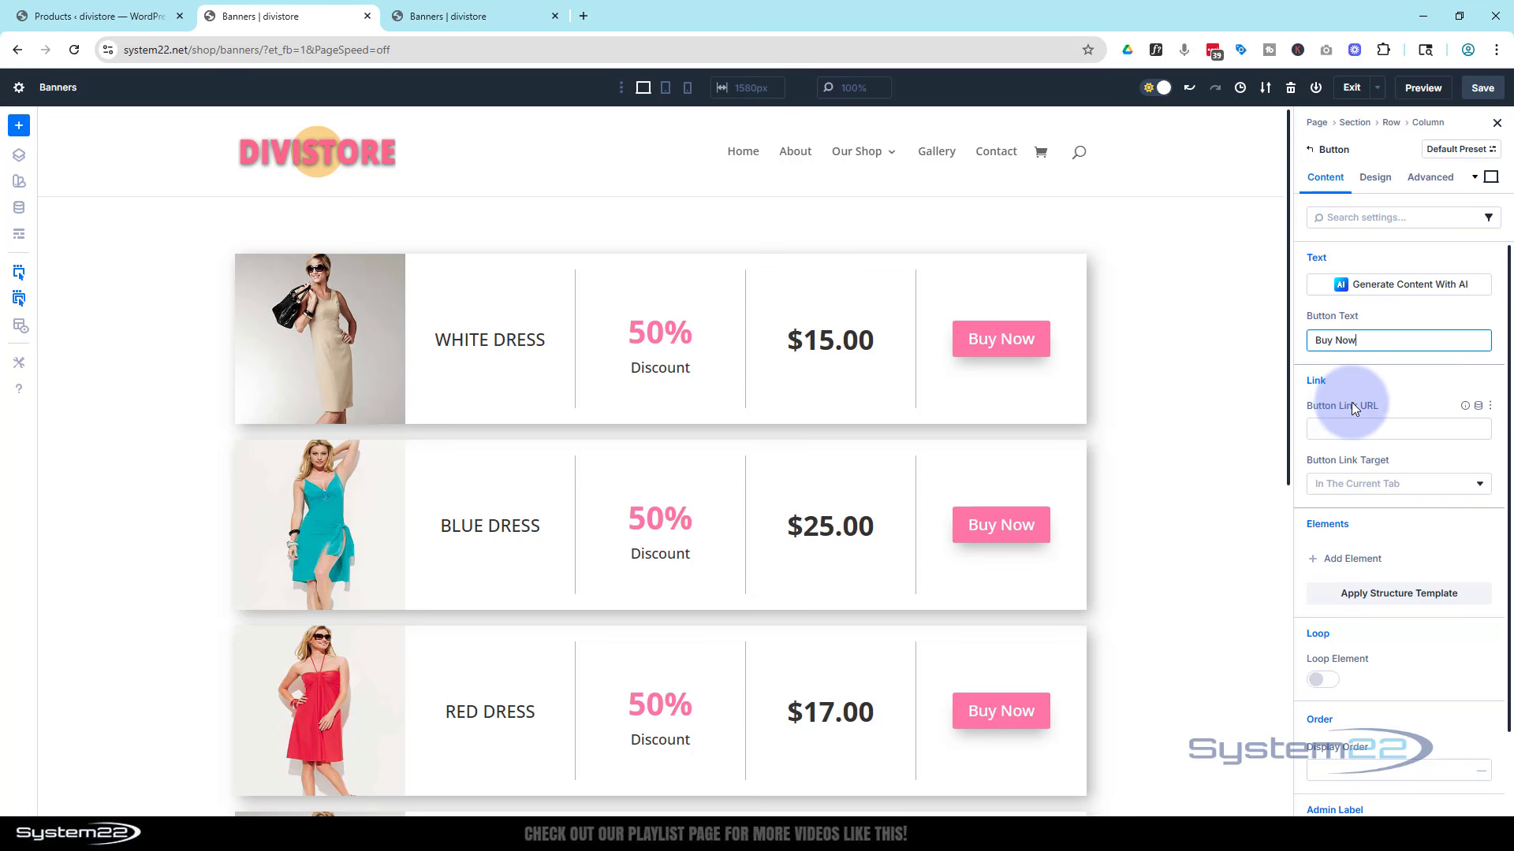
{"action": "left_click", "coordinate": [1478, 408]}
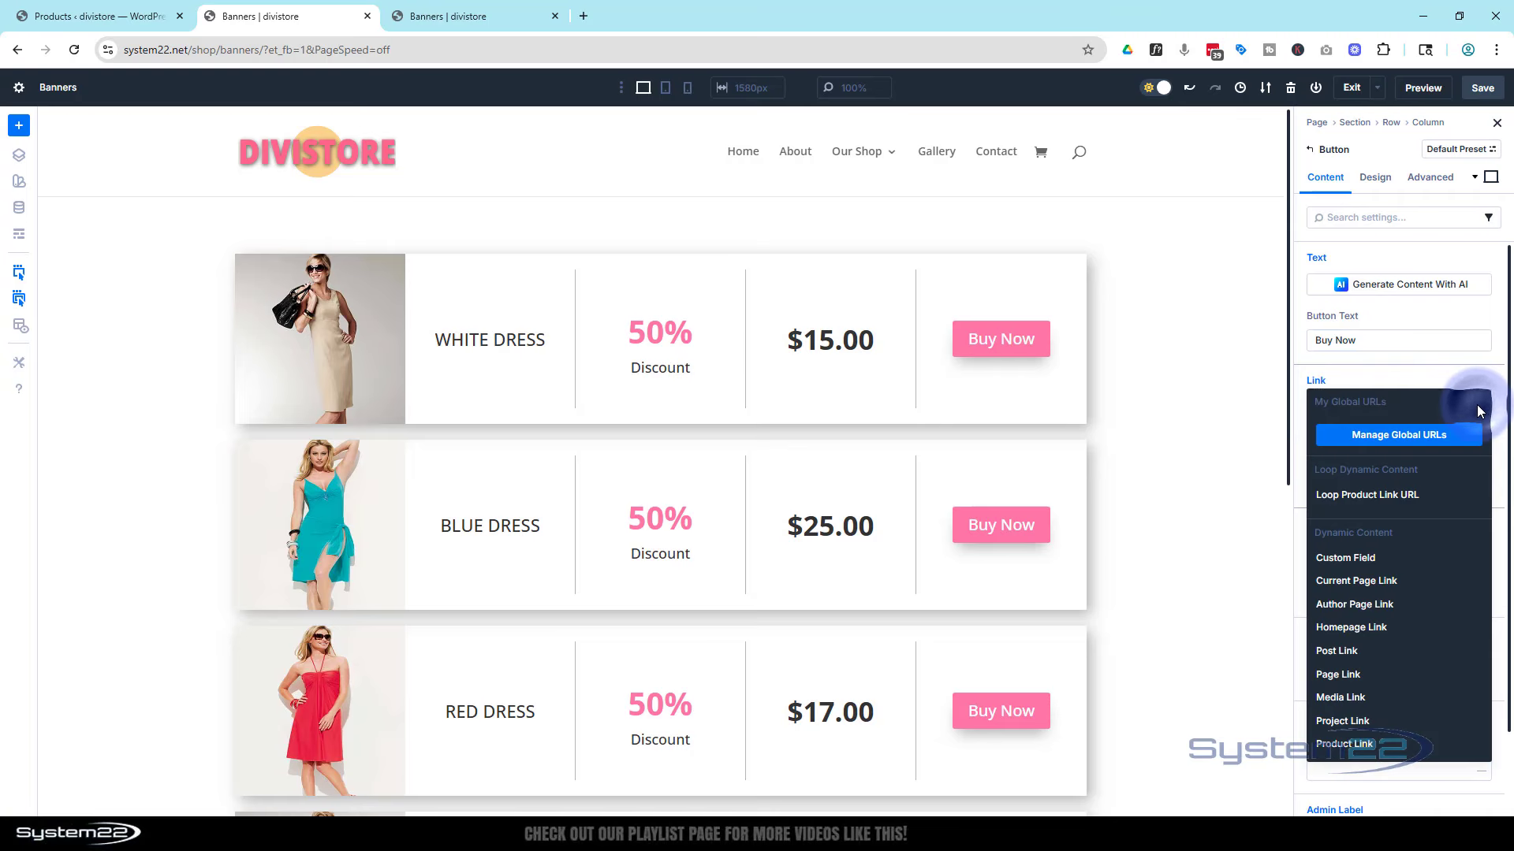
{"action": "left_click", "coordinate": [1397, 492]}
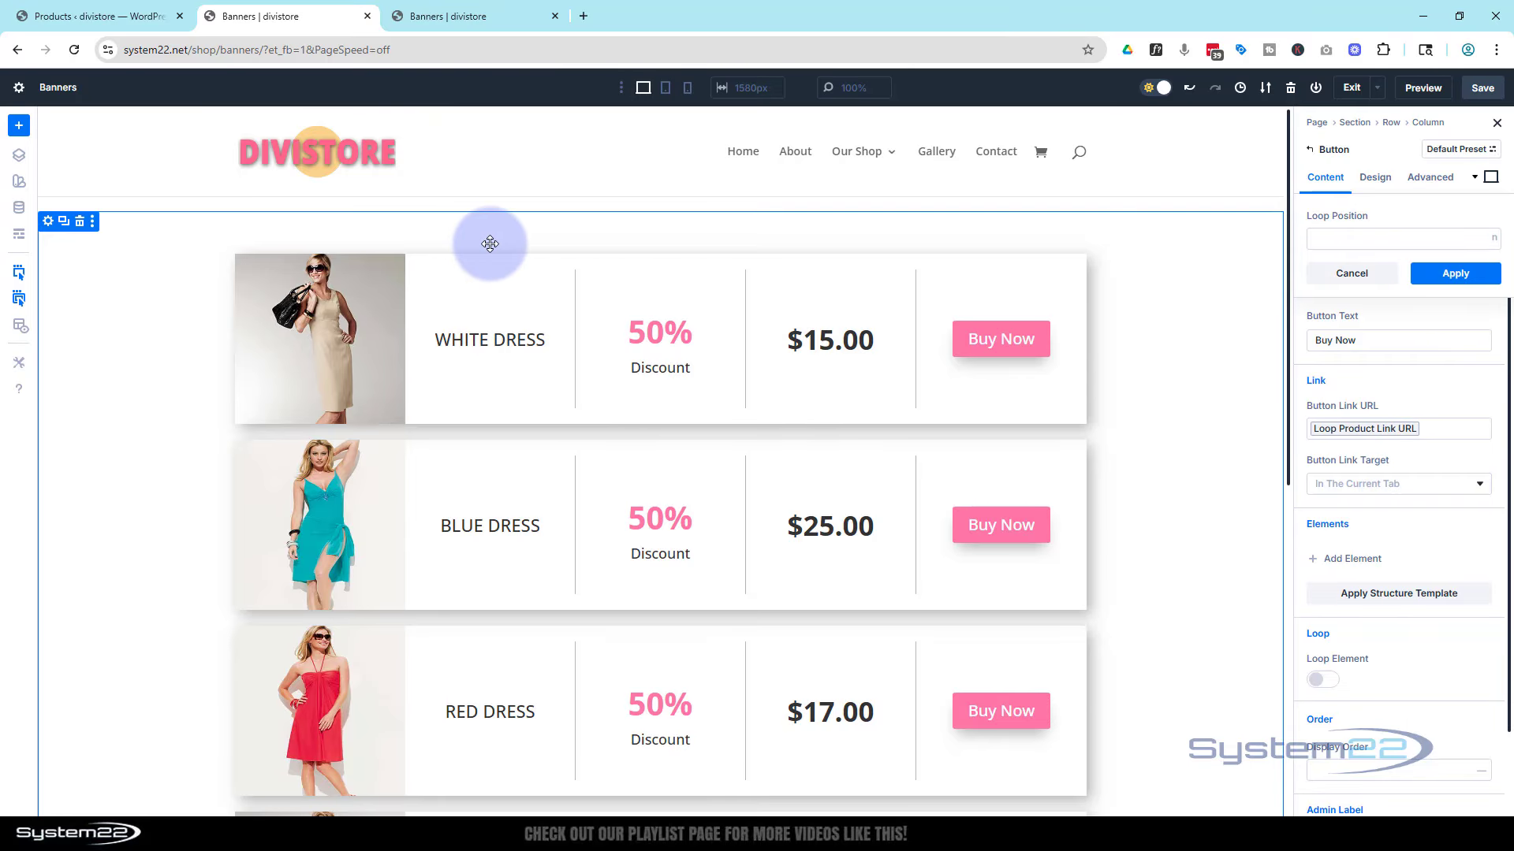
In the tablet view, apply a structure template of five equal columns in one line to the banner row.
{"action": "left_click", "coordinate": [667, 89]}
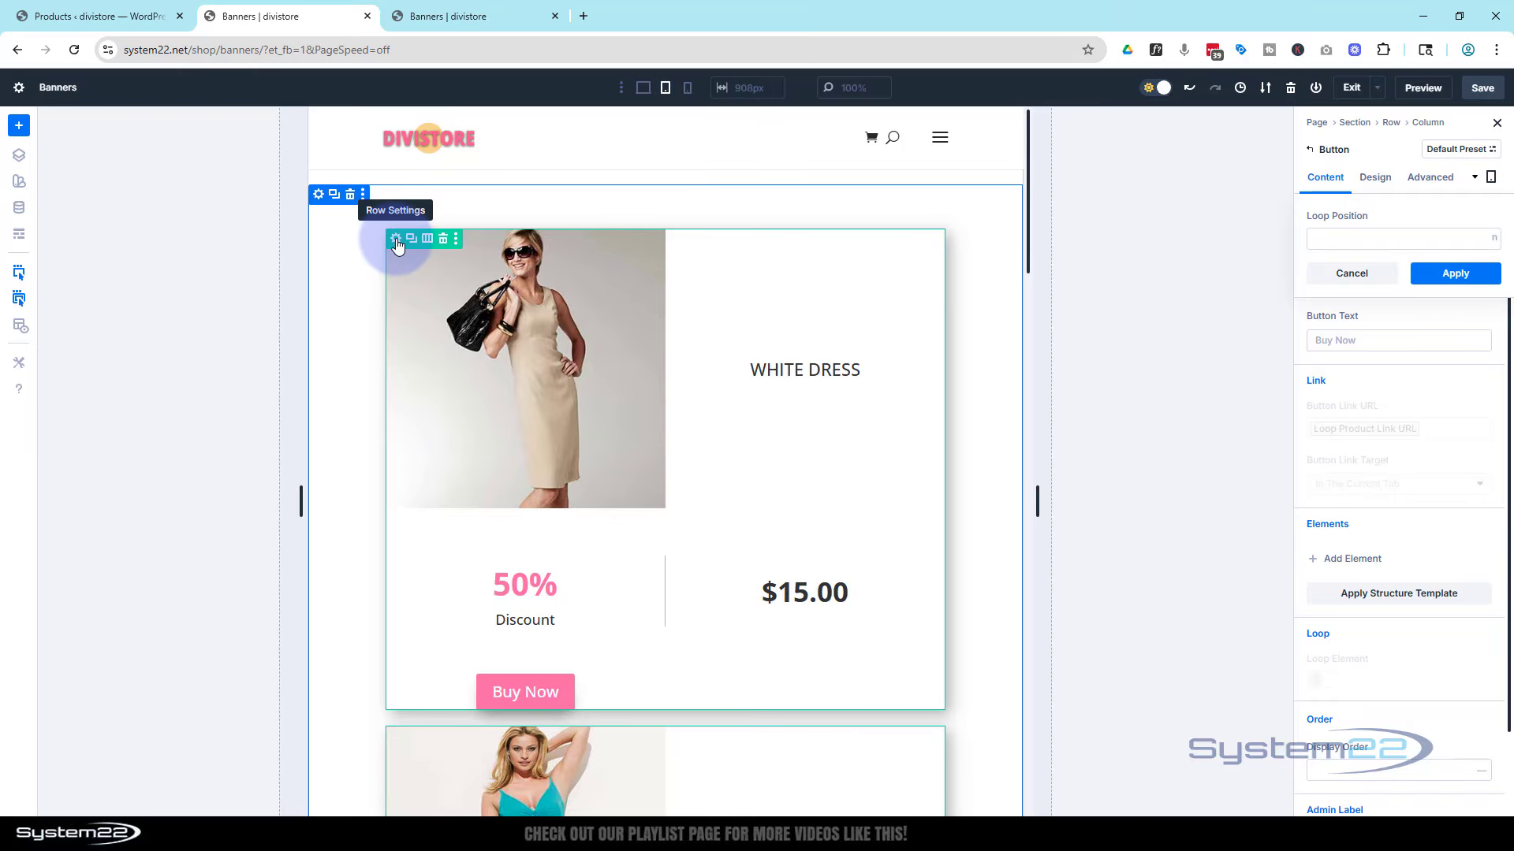
{"action": "left_click", "coordinate": [396, 241]}
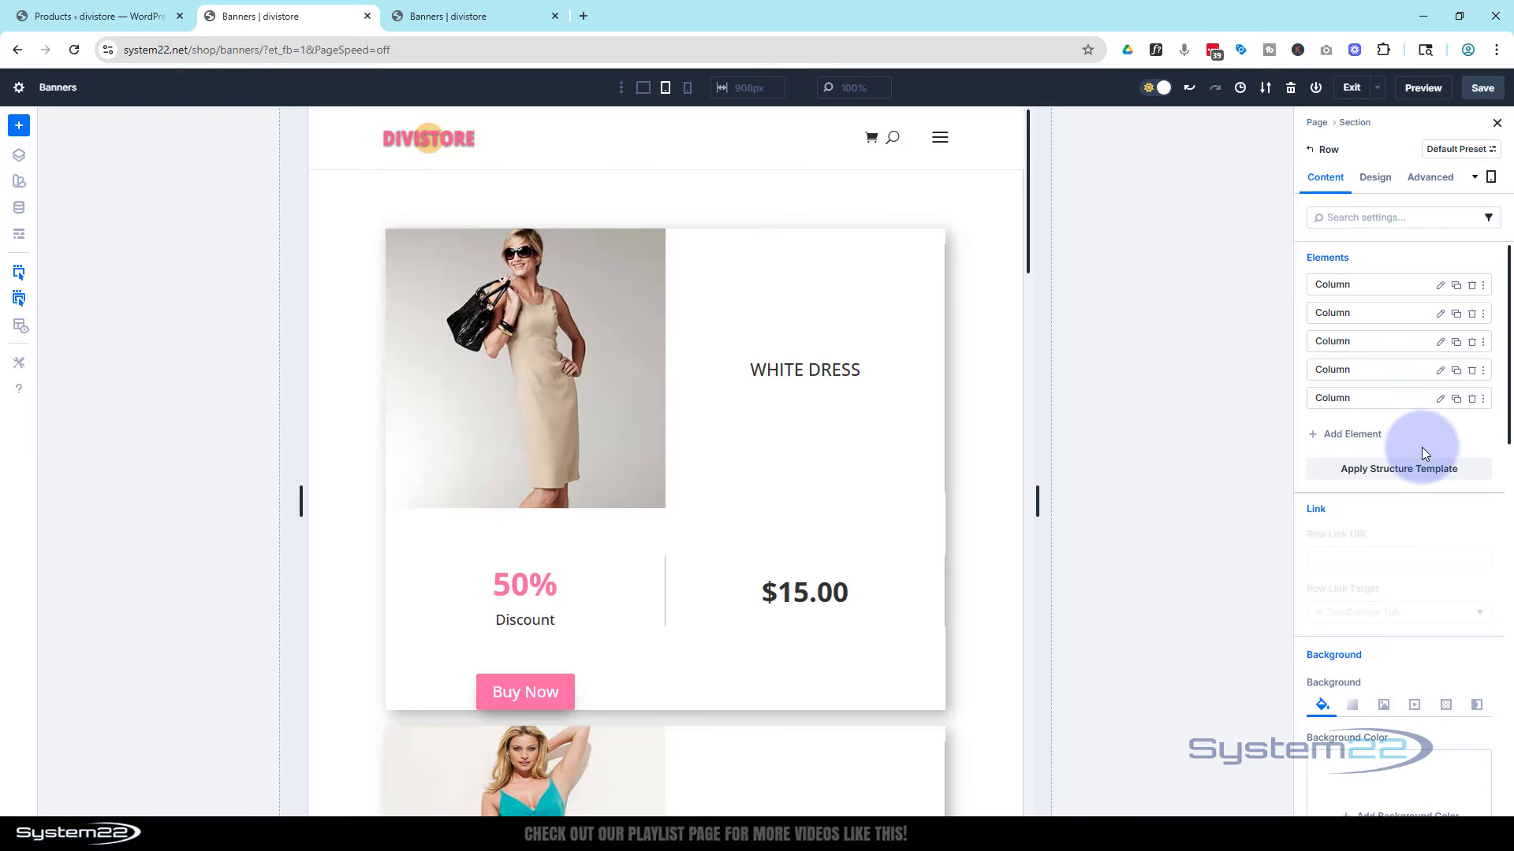
{"action": "left_click", "coordinate": [1419, 472]}
{"action": "left_click", "coordinate": [1348, 244]}
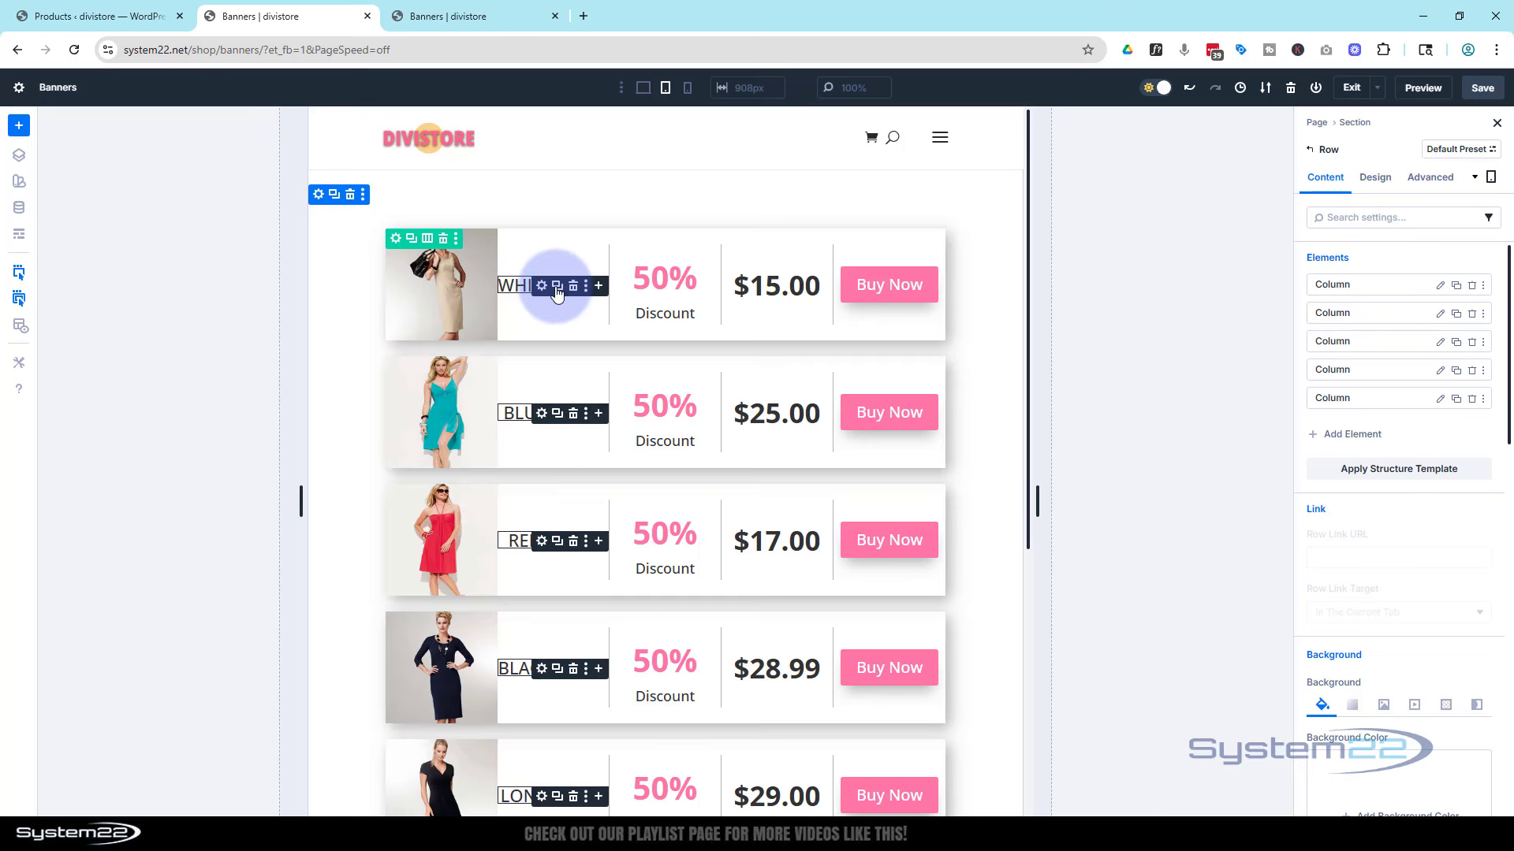
Set the product title's heading text size to 16 px for the tablet view.
{"action": "left_click", "coordinate": [544, 289]}
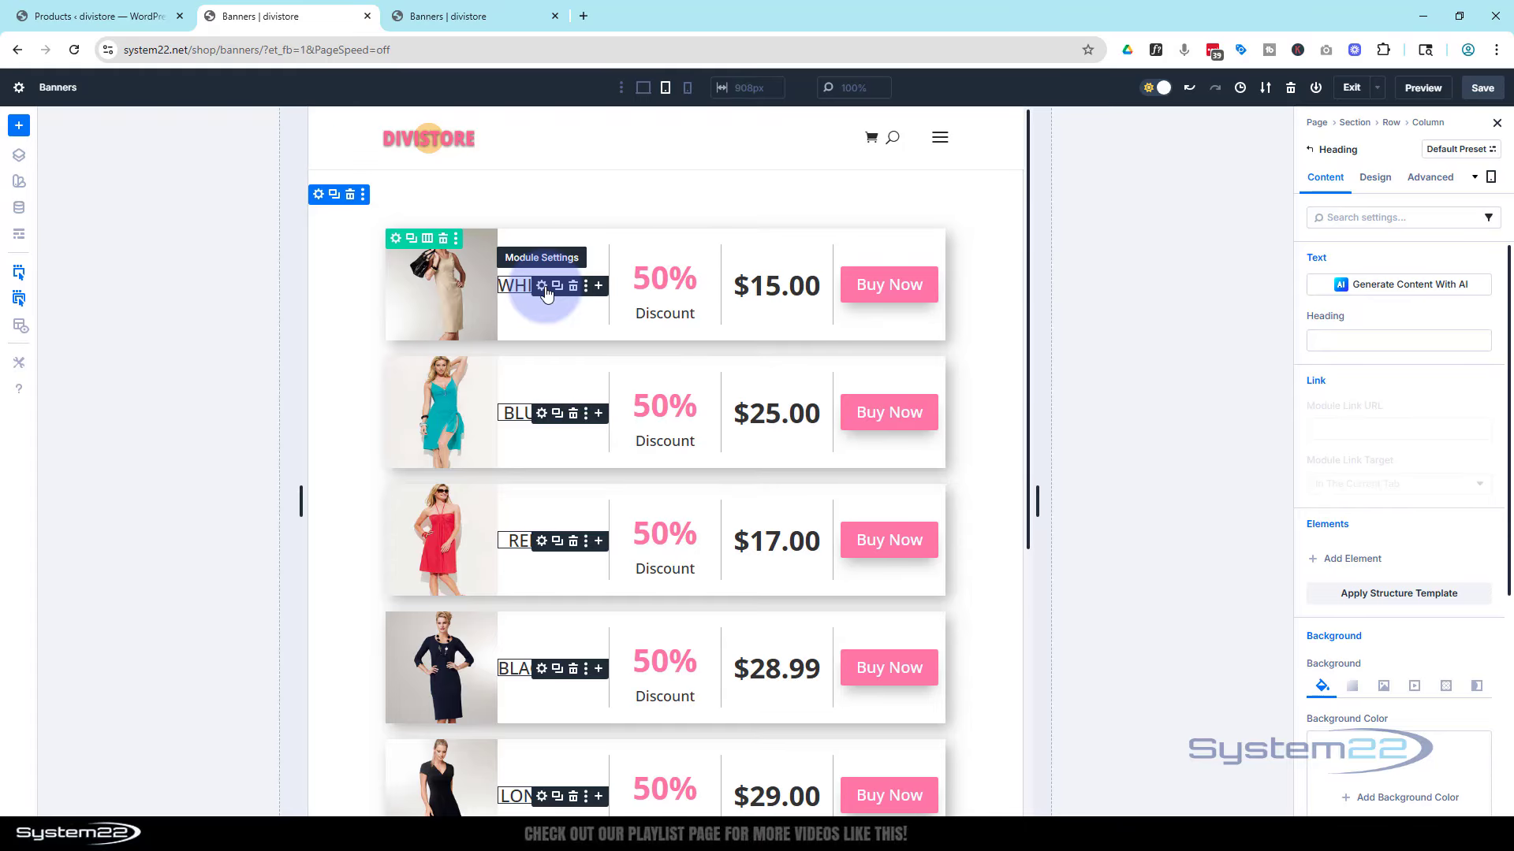
{"action": "left_click", "coordinate": [1375, 177]}
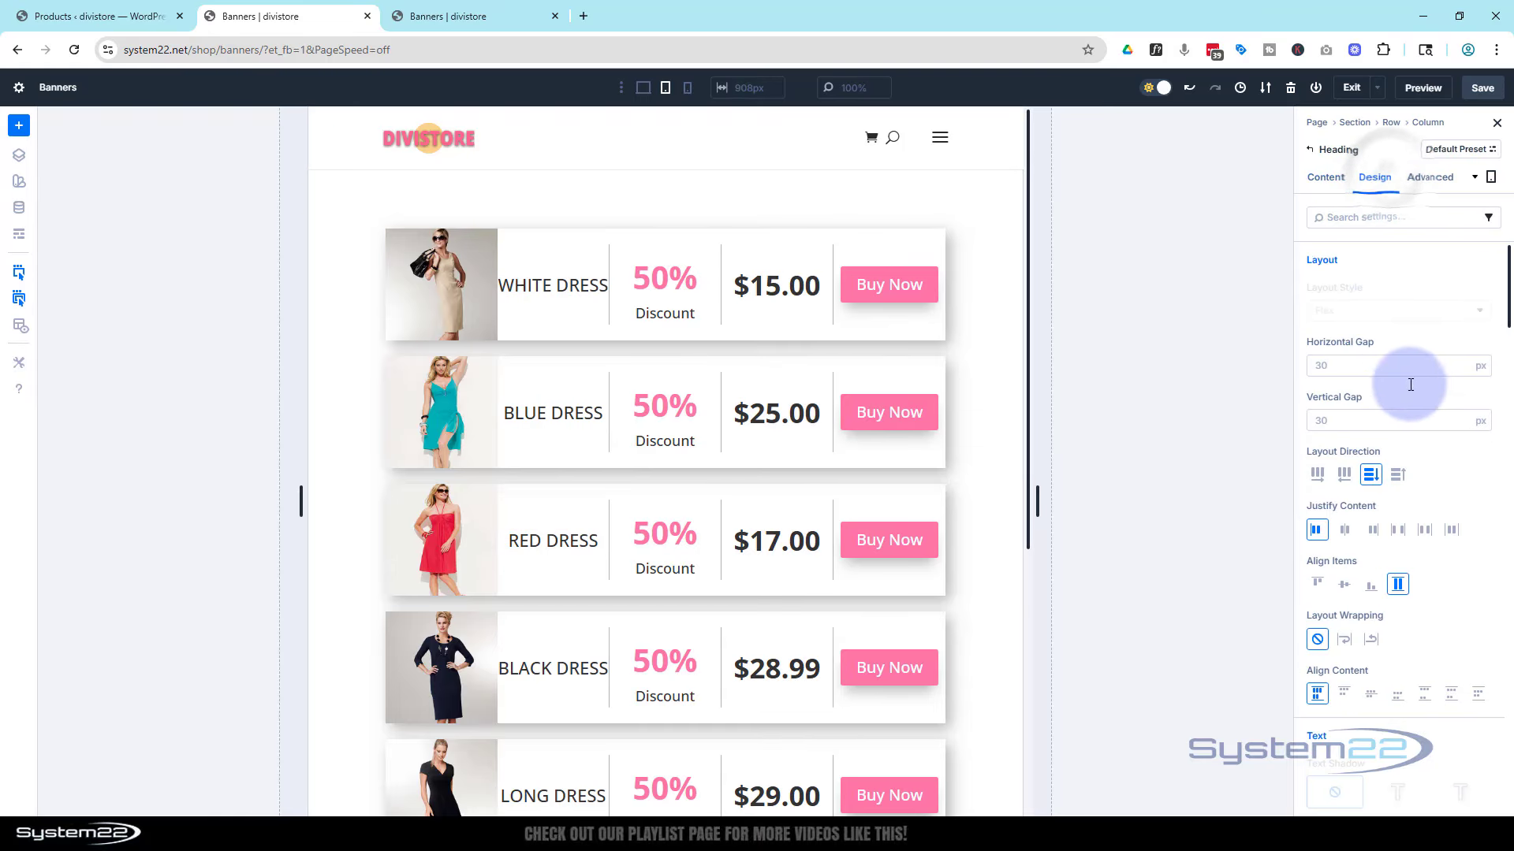
{"action": "scroll", "coordinate": [1397, 394], "scroll_direction": "down", "scroll_amount": 5}
{"action": "scroll", "coordinate": [1397, 394], "scroll_direction": "down", "scroll_amount": 2}
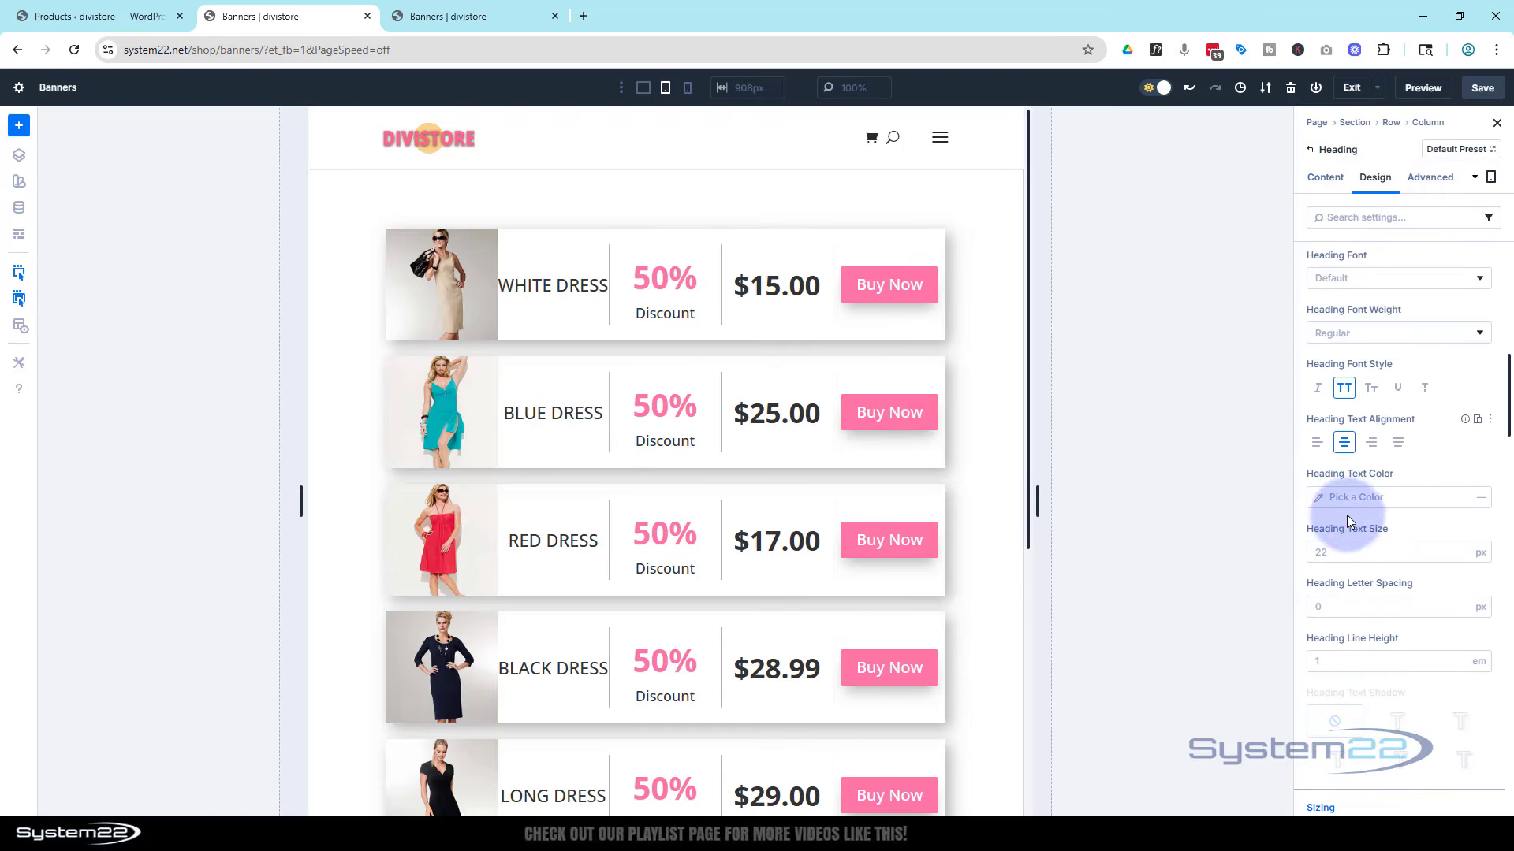
{"action": "left_click", "coordinate": [1392, 538]}
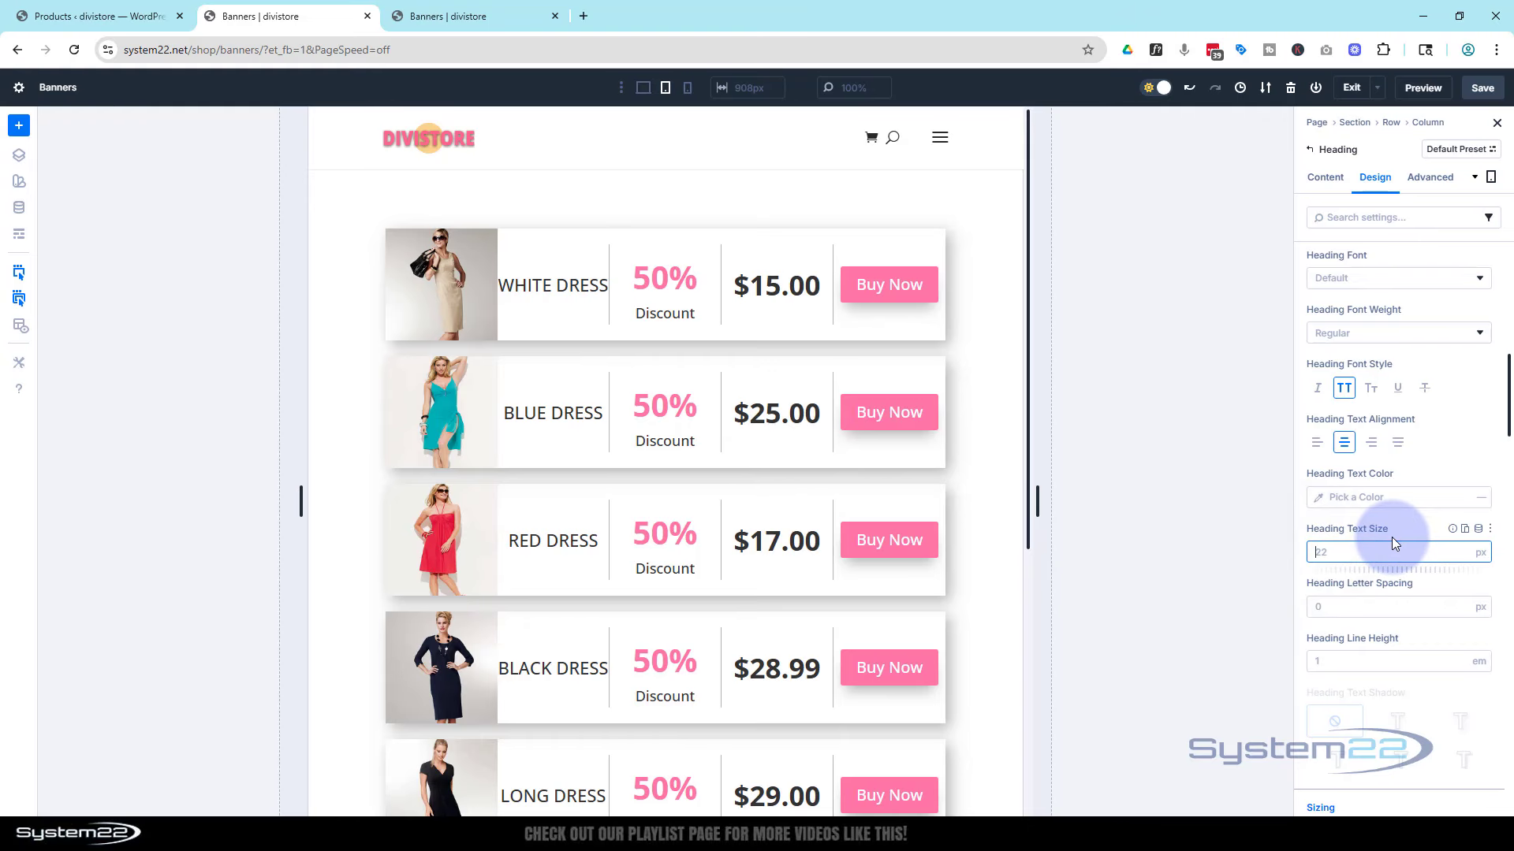
{"action": "type", "text": "16"}
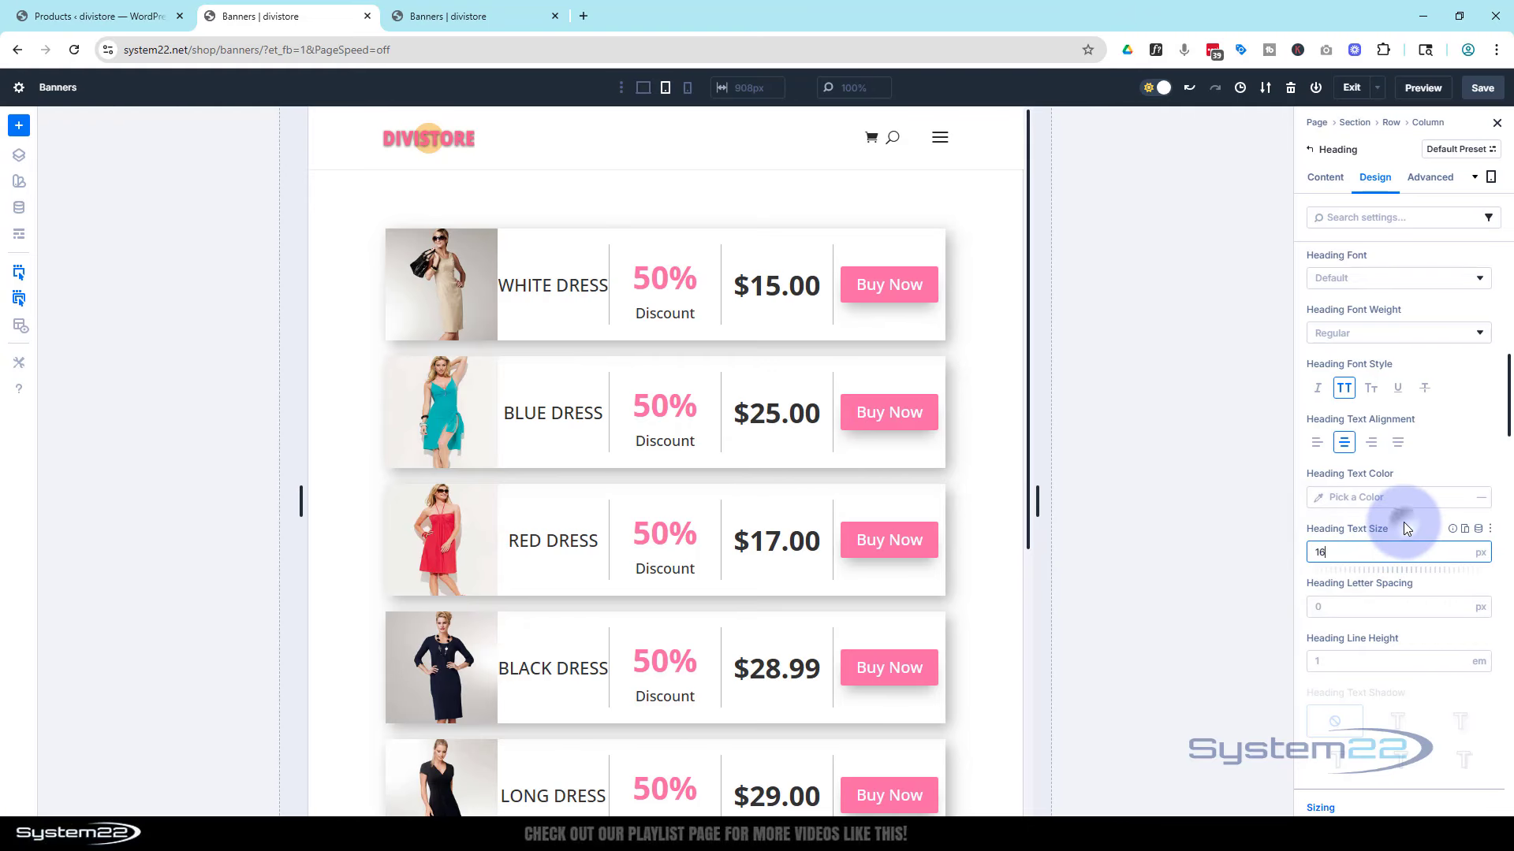
{"action": "left_click", "coordinate": [1404, 526]}
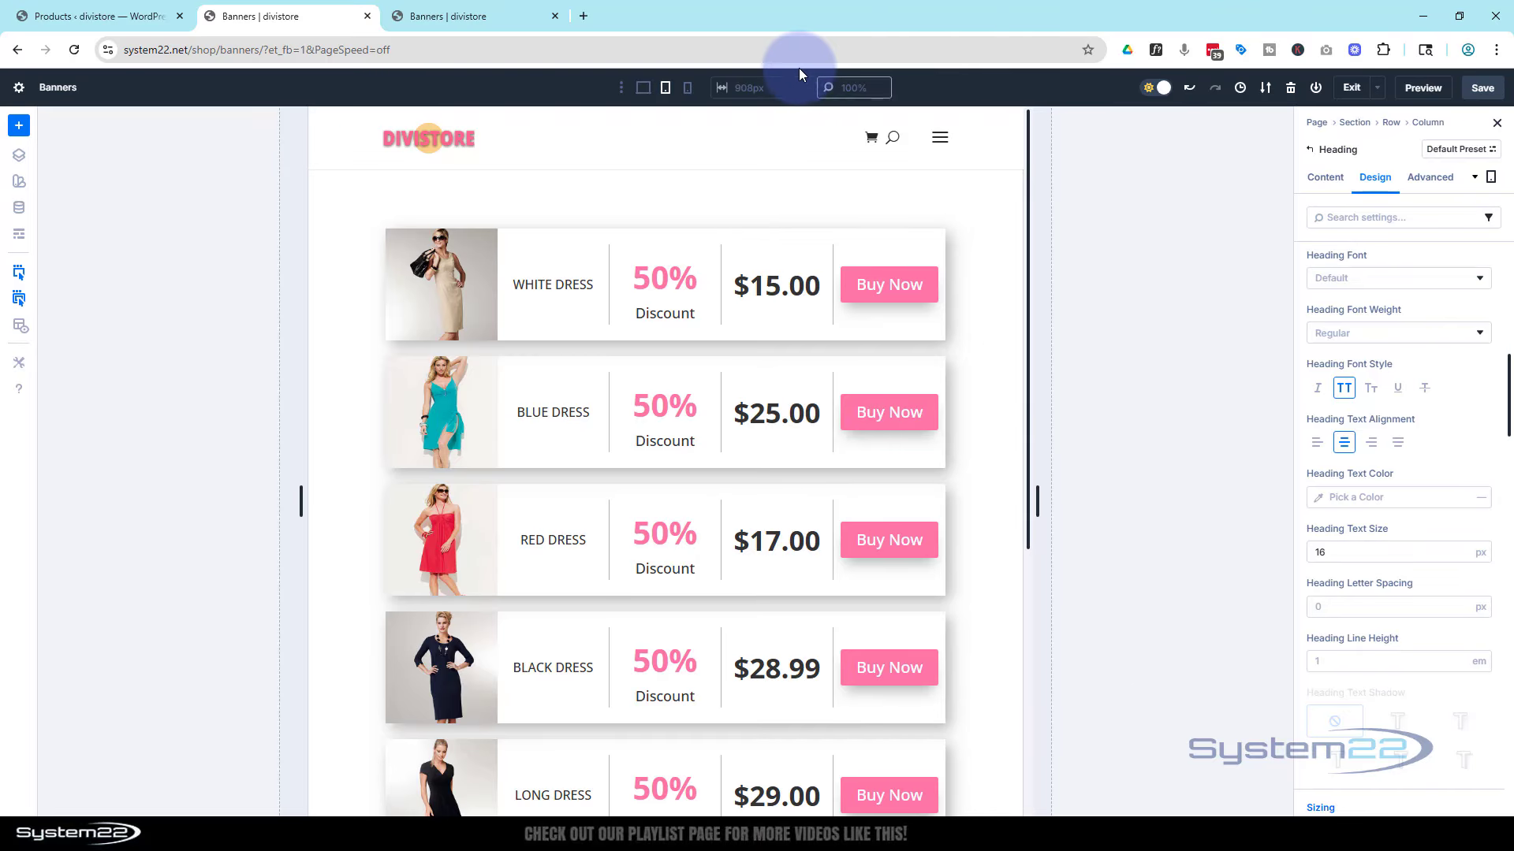
Check the stacked banner in the phone view and set the row's vertical gap to 0 px there.
{"action": "left_click", "coordinate": [688, 90]}
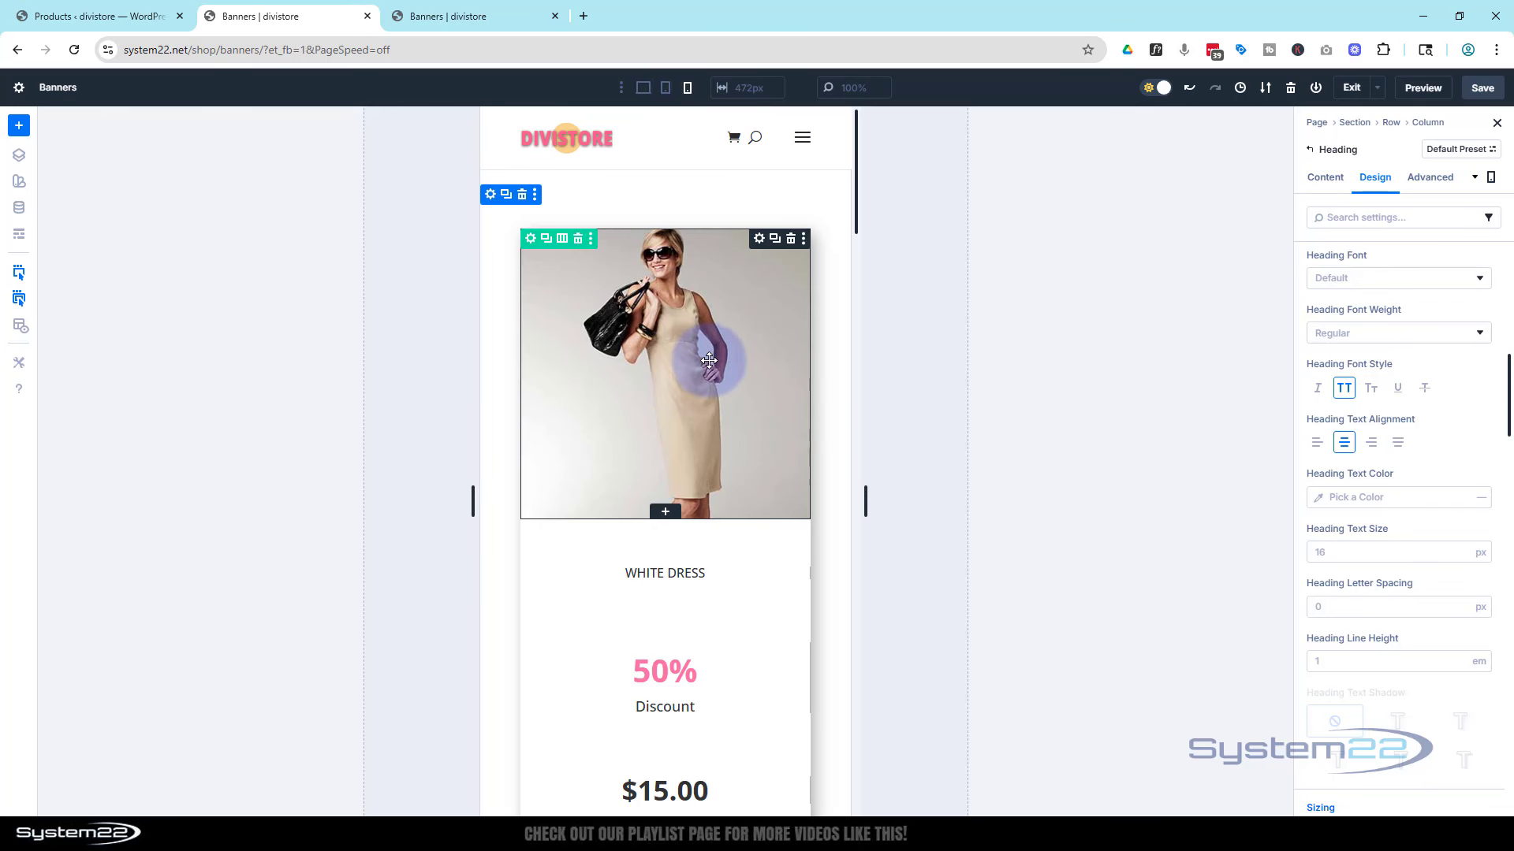
{"action": "scroll", "coordinate": [707, 357], "scroll_direction": "down", "scroll_amount": 5}
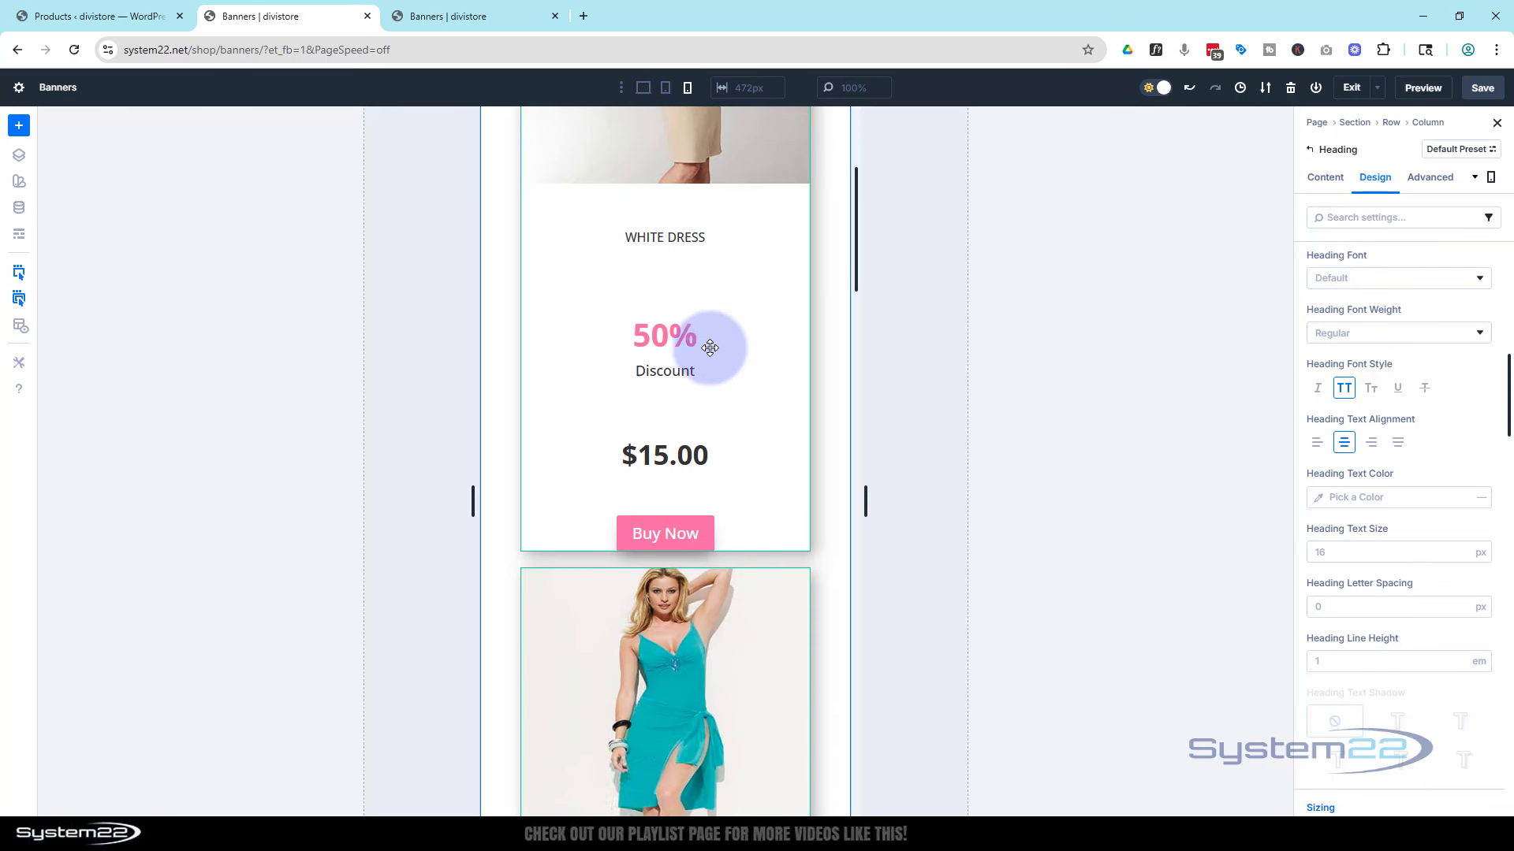
{"action": "scroll", "coordinate": [711, 346], "scroll_direction": "up", "scroll_amount": 2}
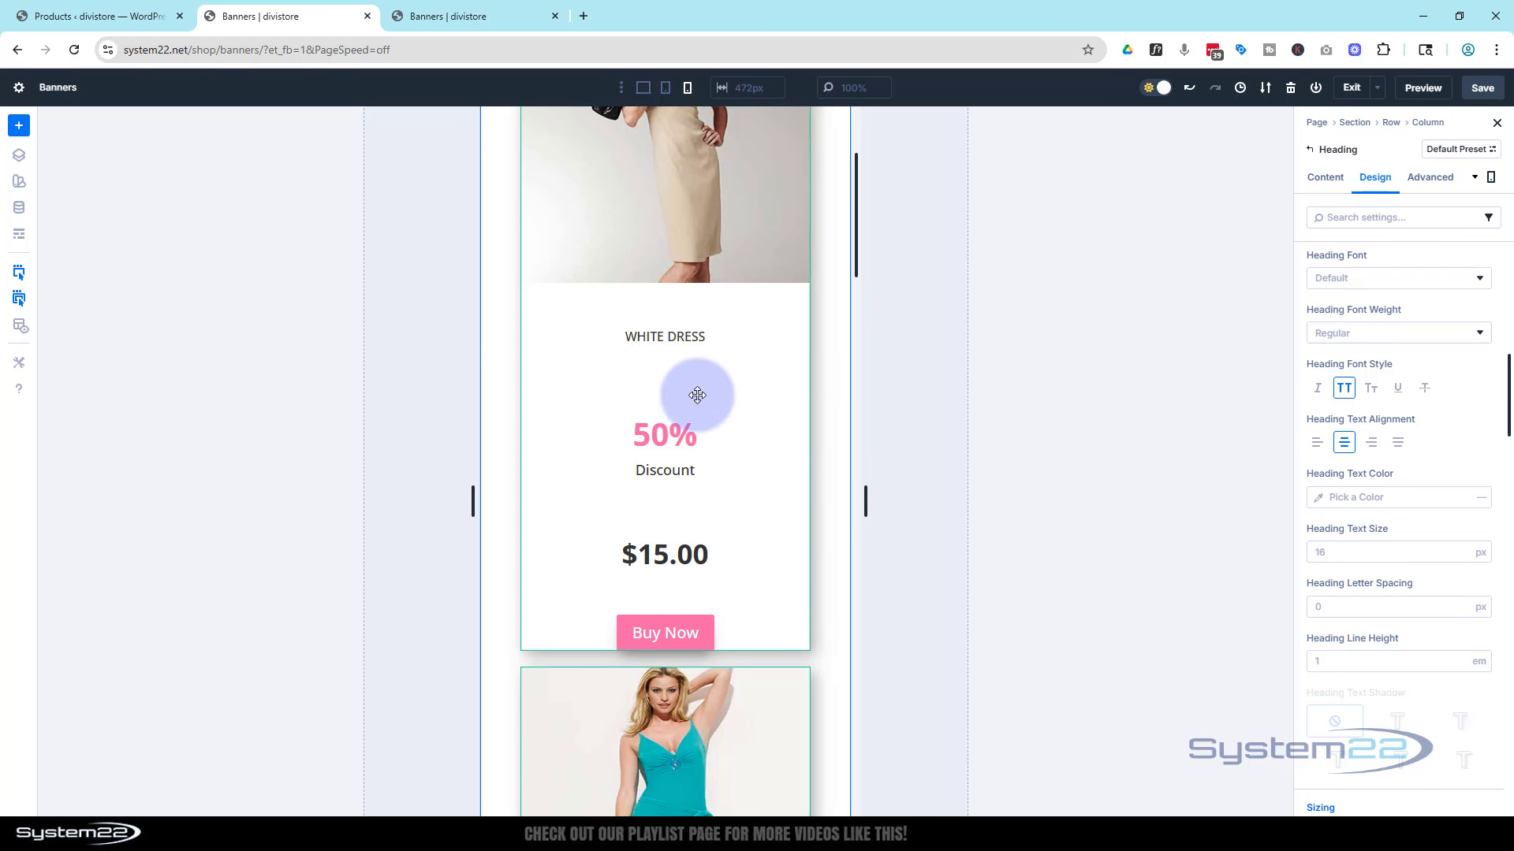
{"action": "scroll", "coordinate": [736, 597], "scroll_direction": "up", "scroll_amount": 3}
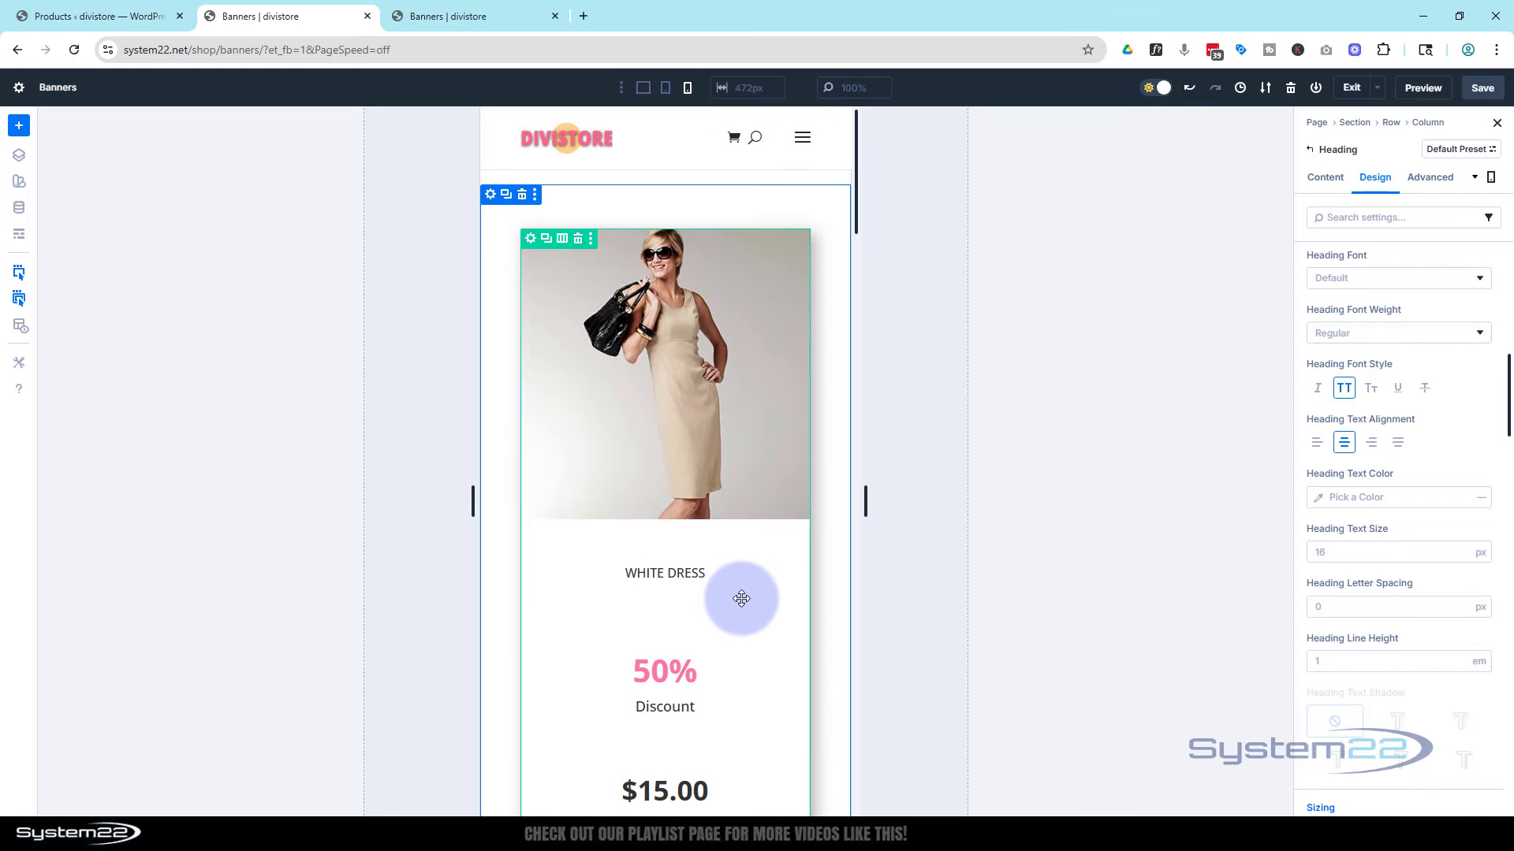
{"action": "scroll", "coordinate": [741, 598], "scroll_direction": "down", "scroll_amount": 2}
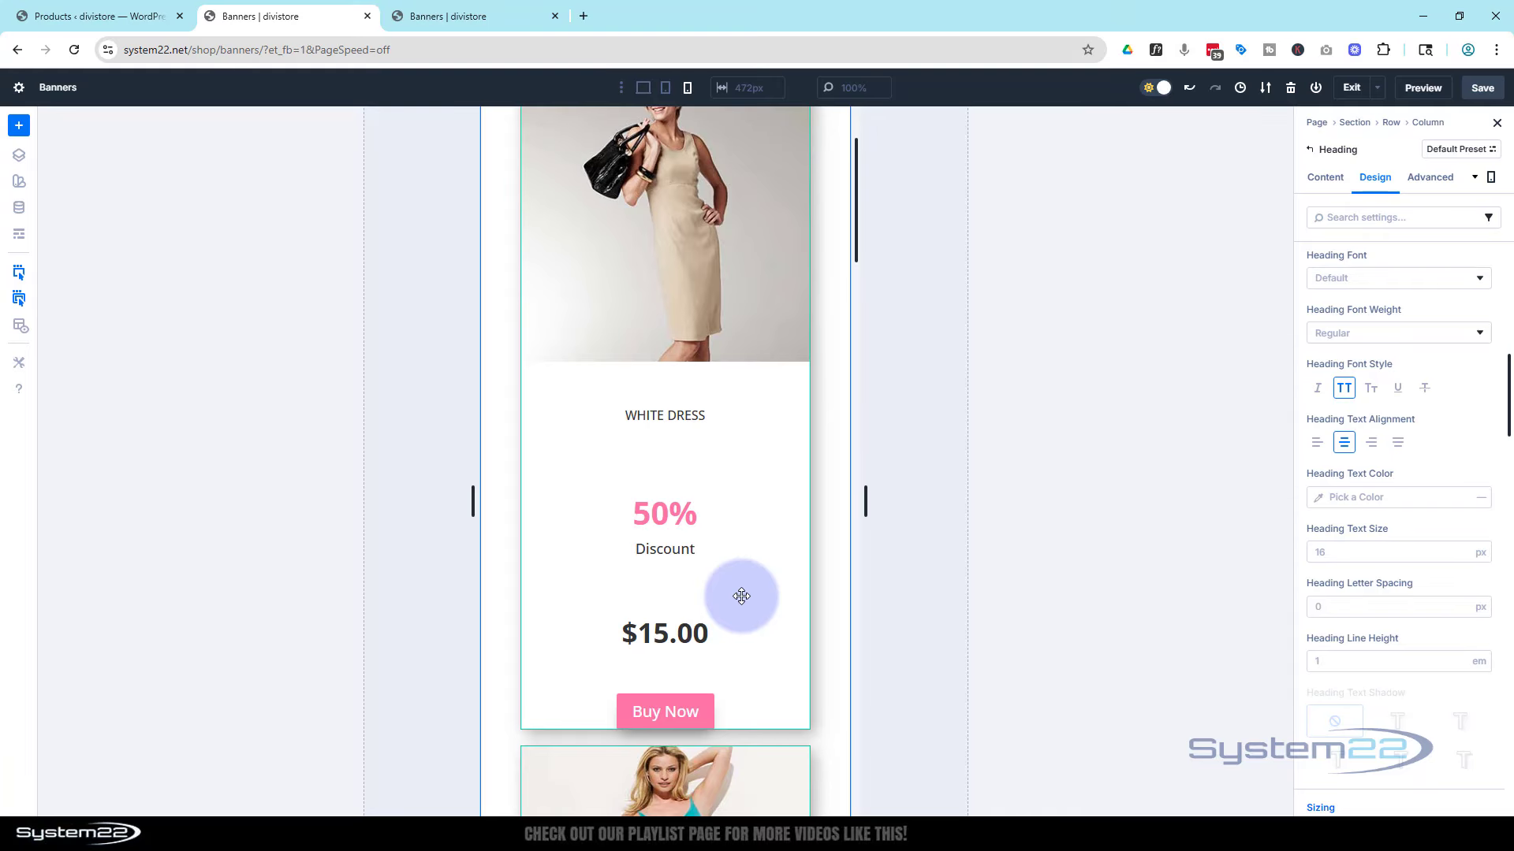
{"action": "scroll", "coordinate": [741, 596], "scroll_direction": "up", "scroll_amount": 1}
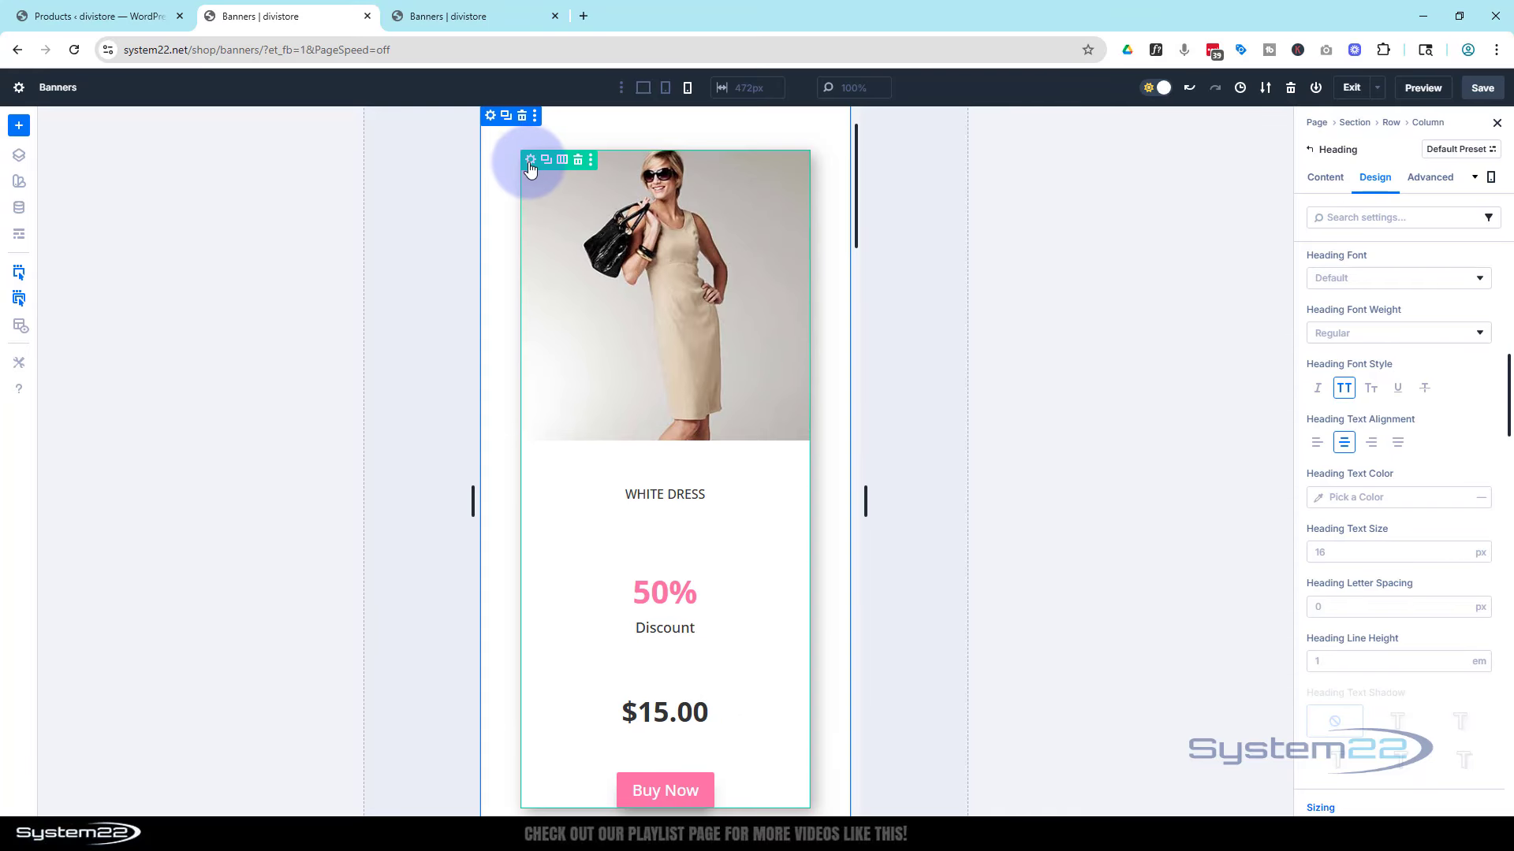
{"action": "left_click", "coordinate": [531, 161]}
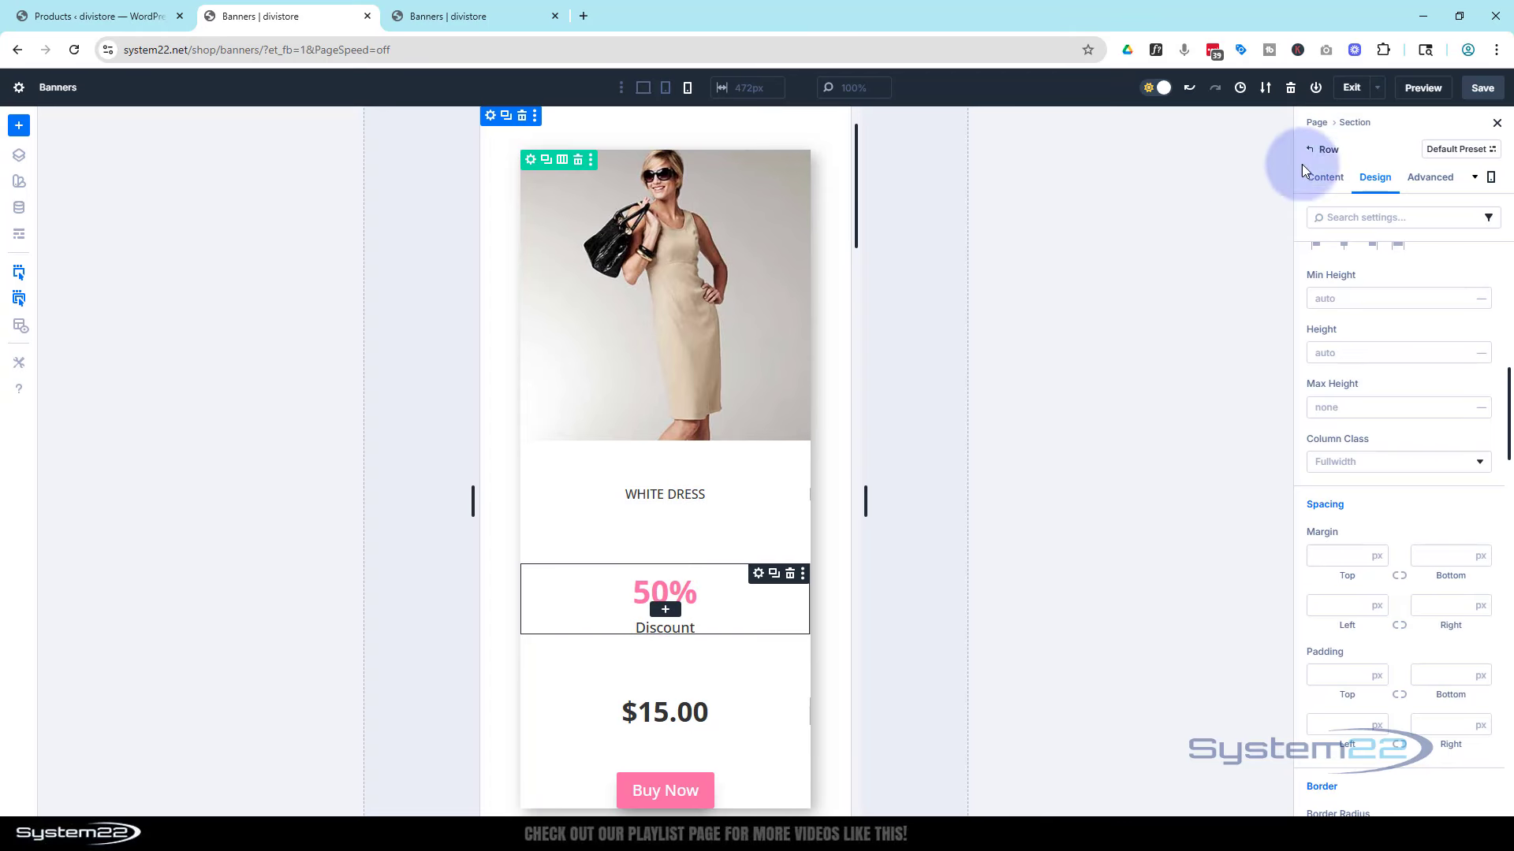
{"action": "scroll", "coordinate": [1379, 323], "scroll_direction": "up", "scroll_amount": 6}
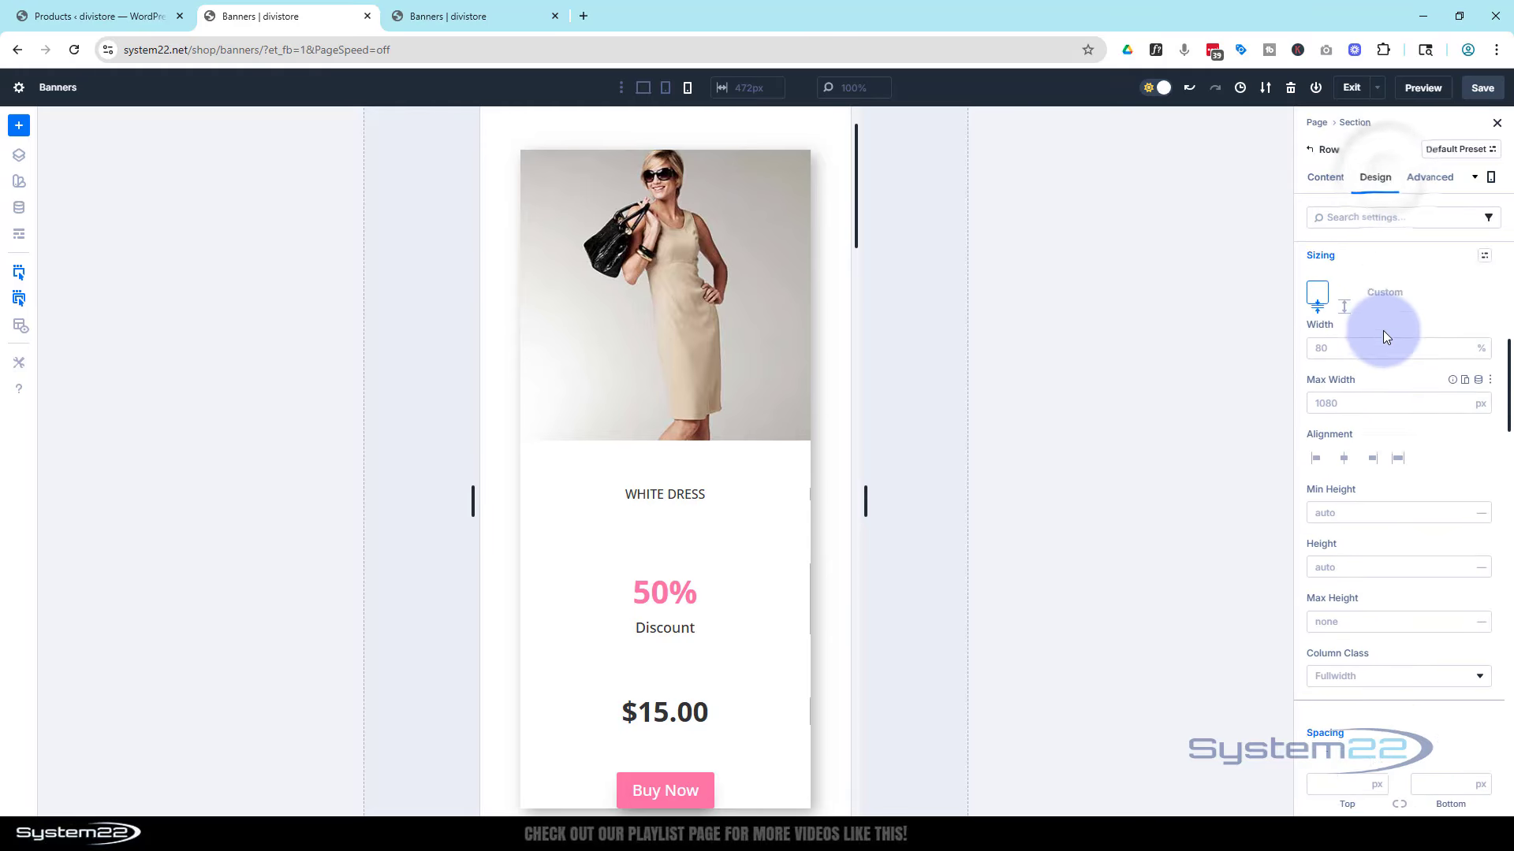
{"action": "scroll", "coordinate": [1383, 329], "scroll_direction": "up", "scroll_amount": 3}
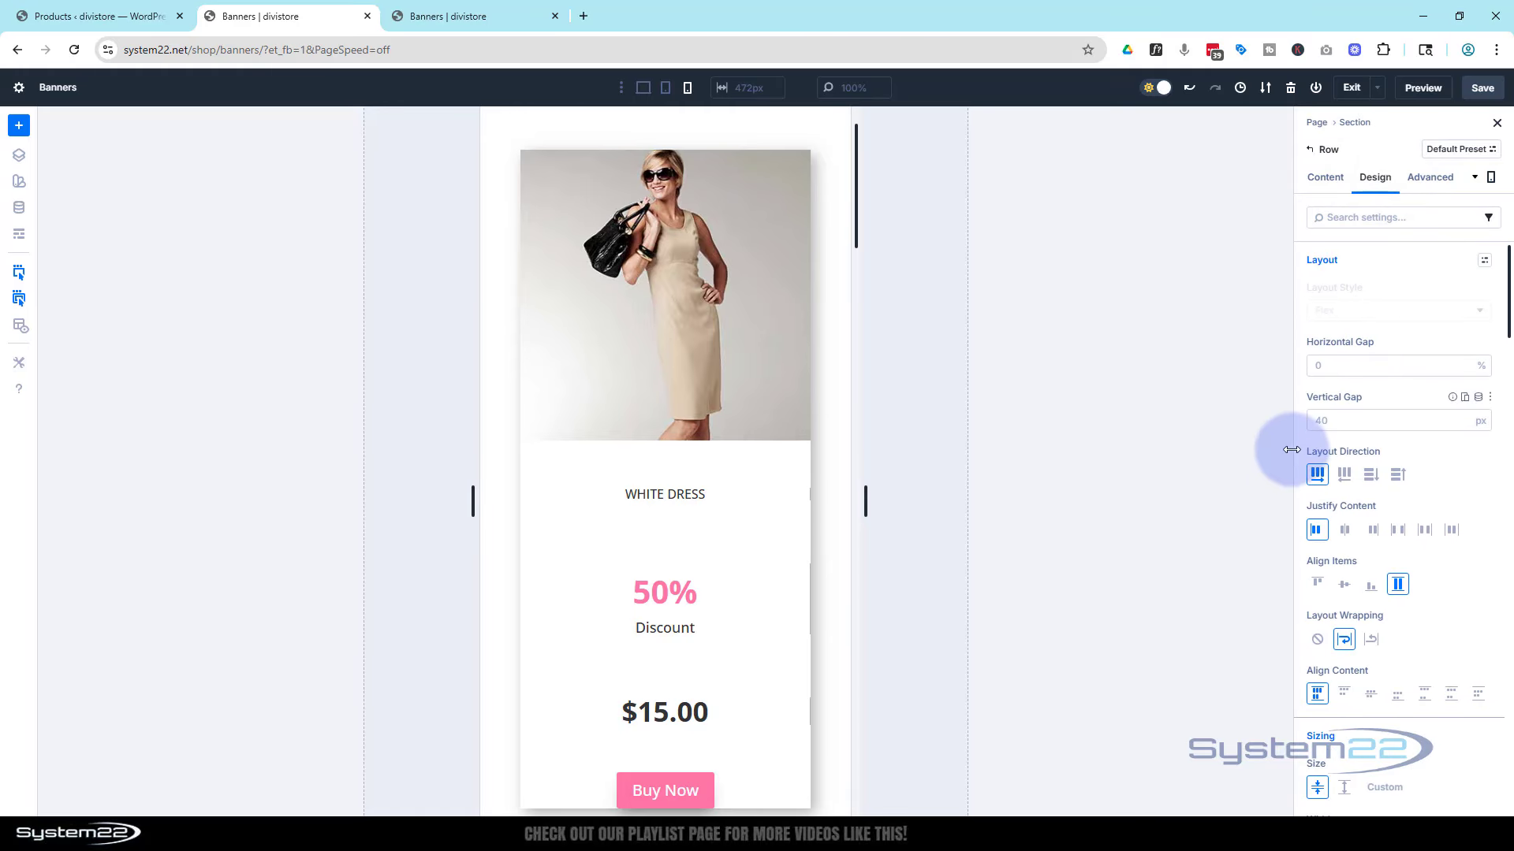
{"action": "left_click", "coordinate": [1328, 422]}
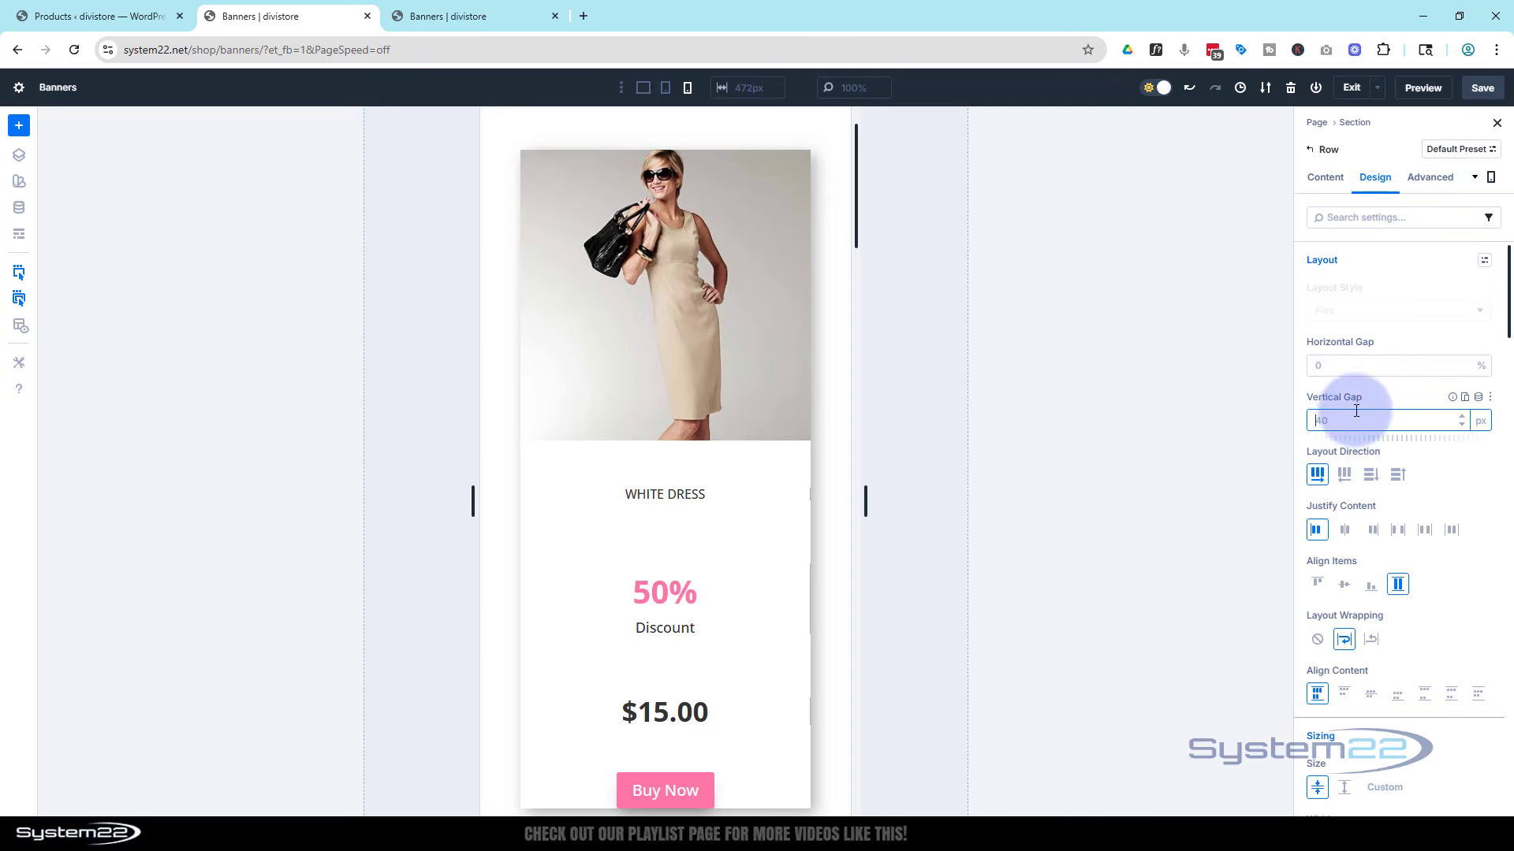
{"action": "mouse_move", "coordinate": [1413, 305]}
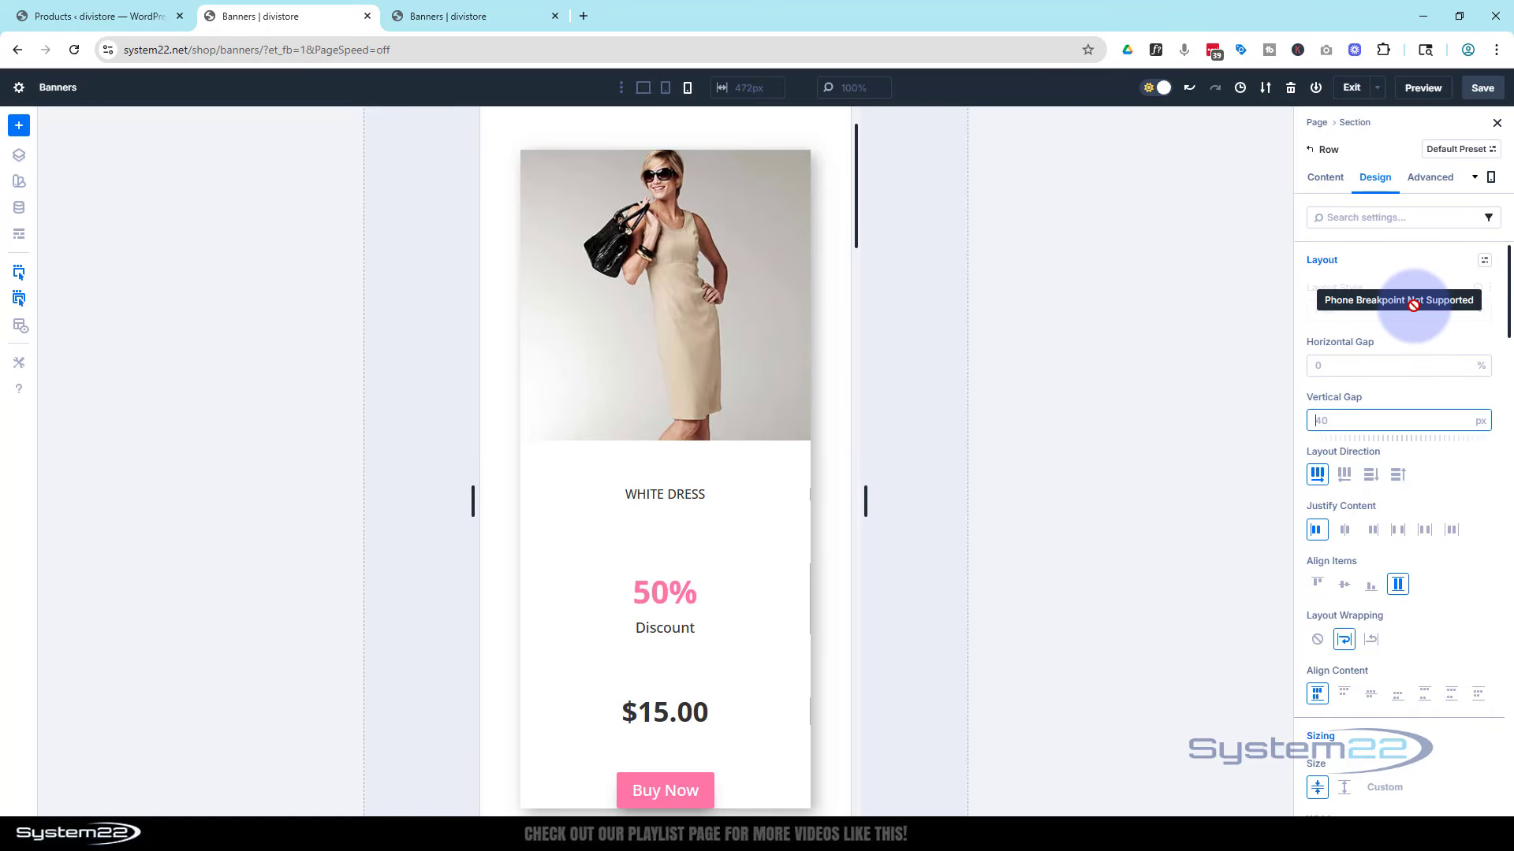
{"action": "left_click", "coordinate": [1391, 397]}
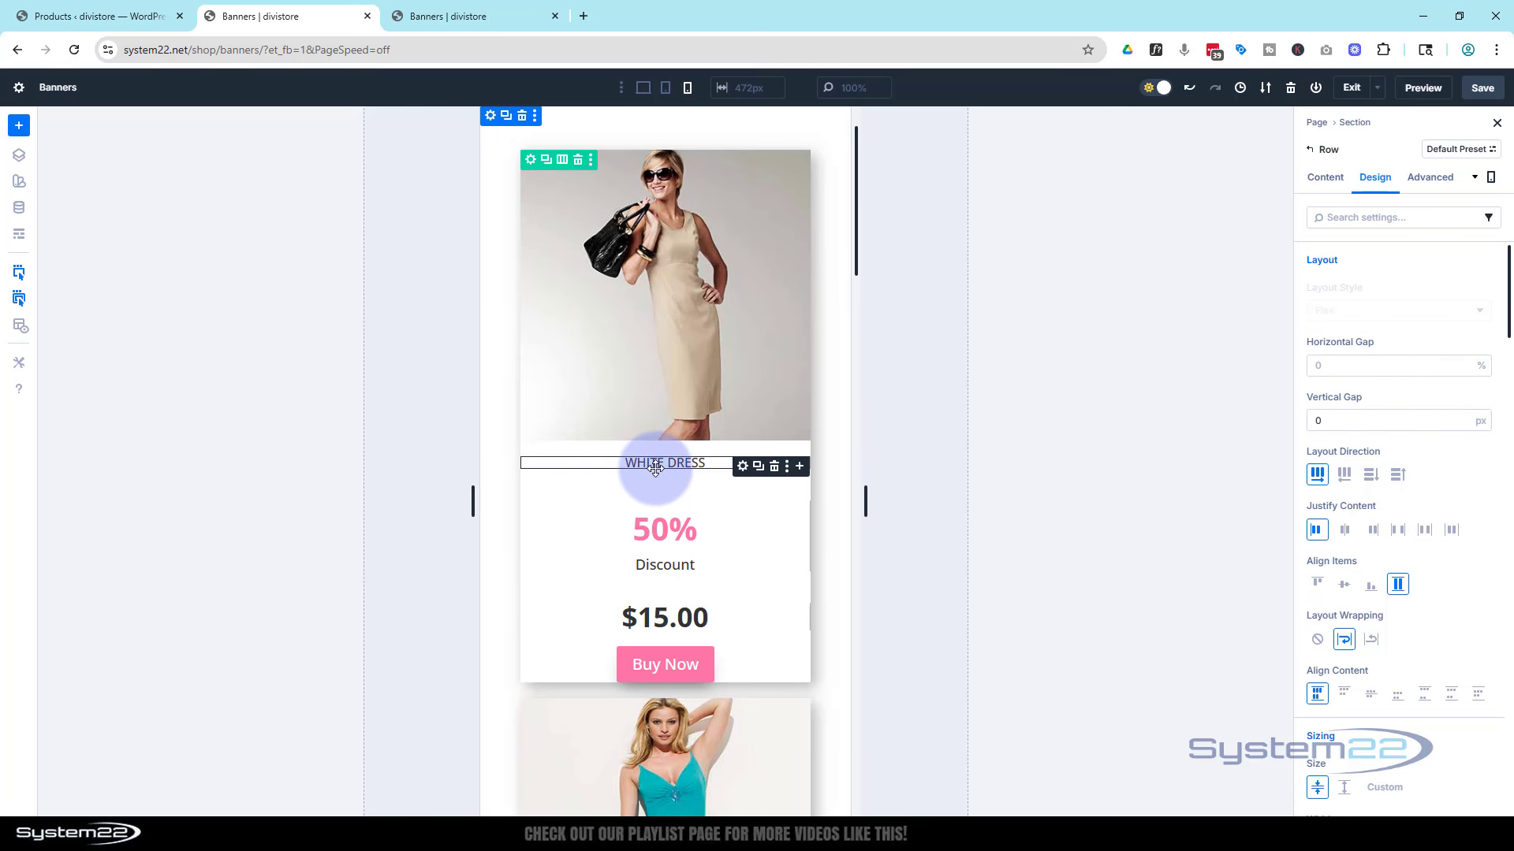
Set the product title's heading text size to 22 px for the phone view.
{"action": "left_click", "coordinate": [742, 467]}
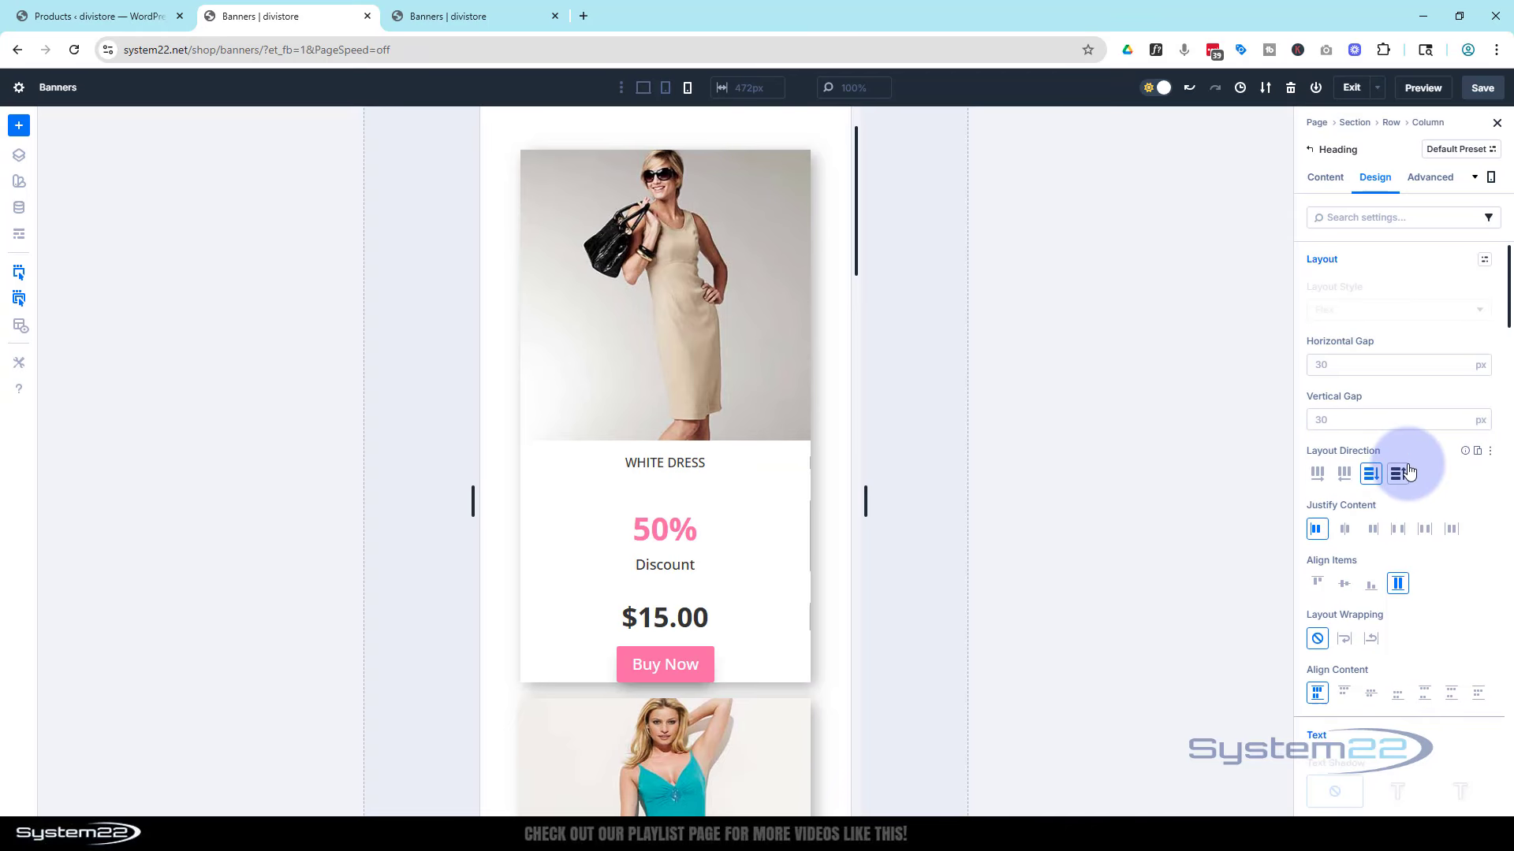
{"action": "scroll", "coordinate": [1407, 462], "scroll_direction": "down", "scroll_amount": 6}
{"action": "scroll", "coordinate": [1408, 461], "scroll_direction": "down", "scroll_amount": 4}
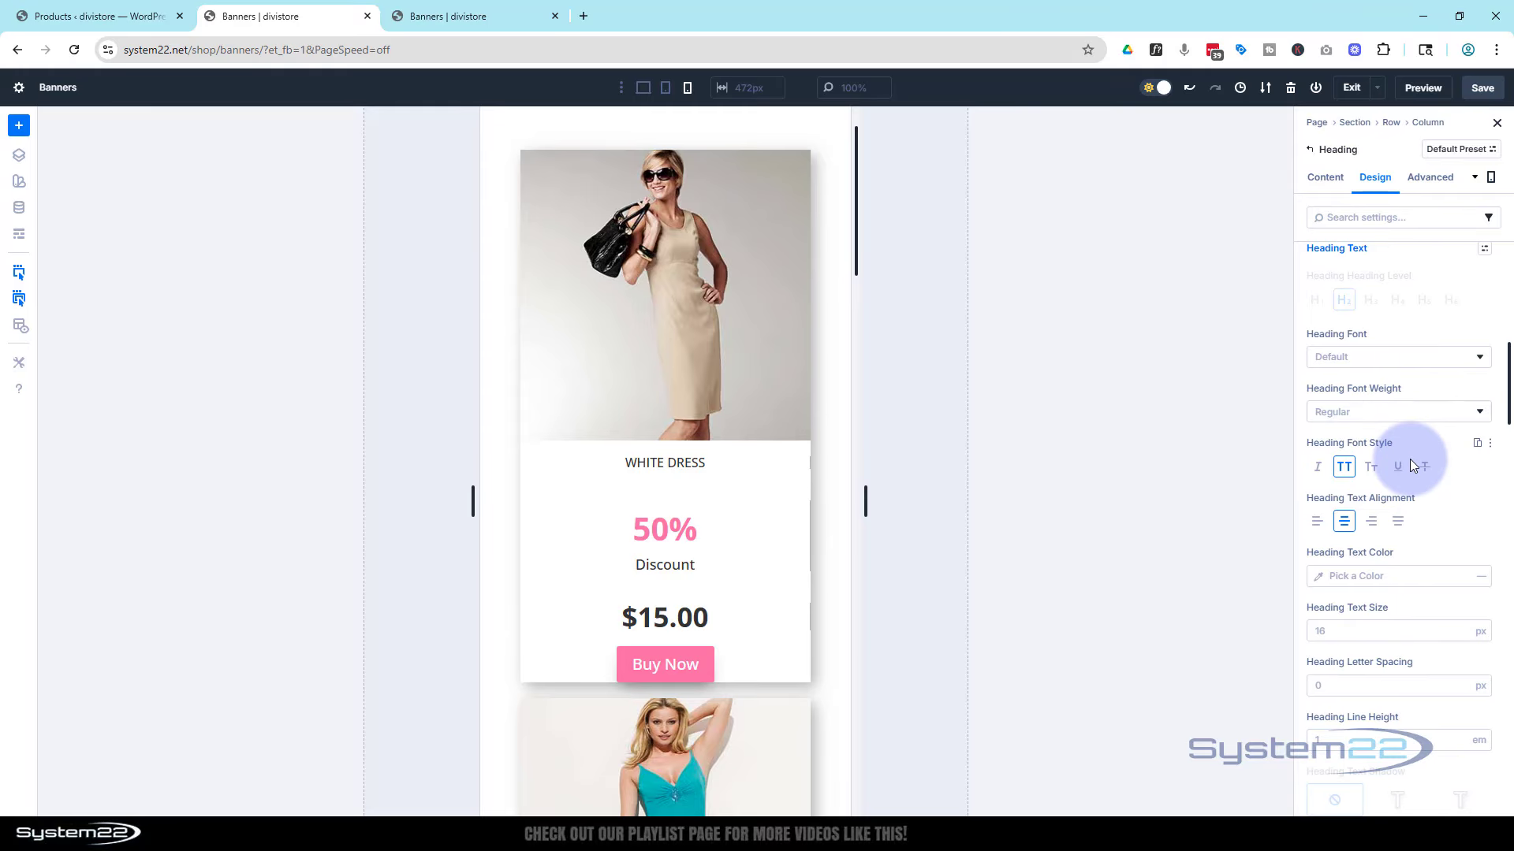
{"action": "left_click", "coordinate": [1333, 555]}
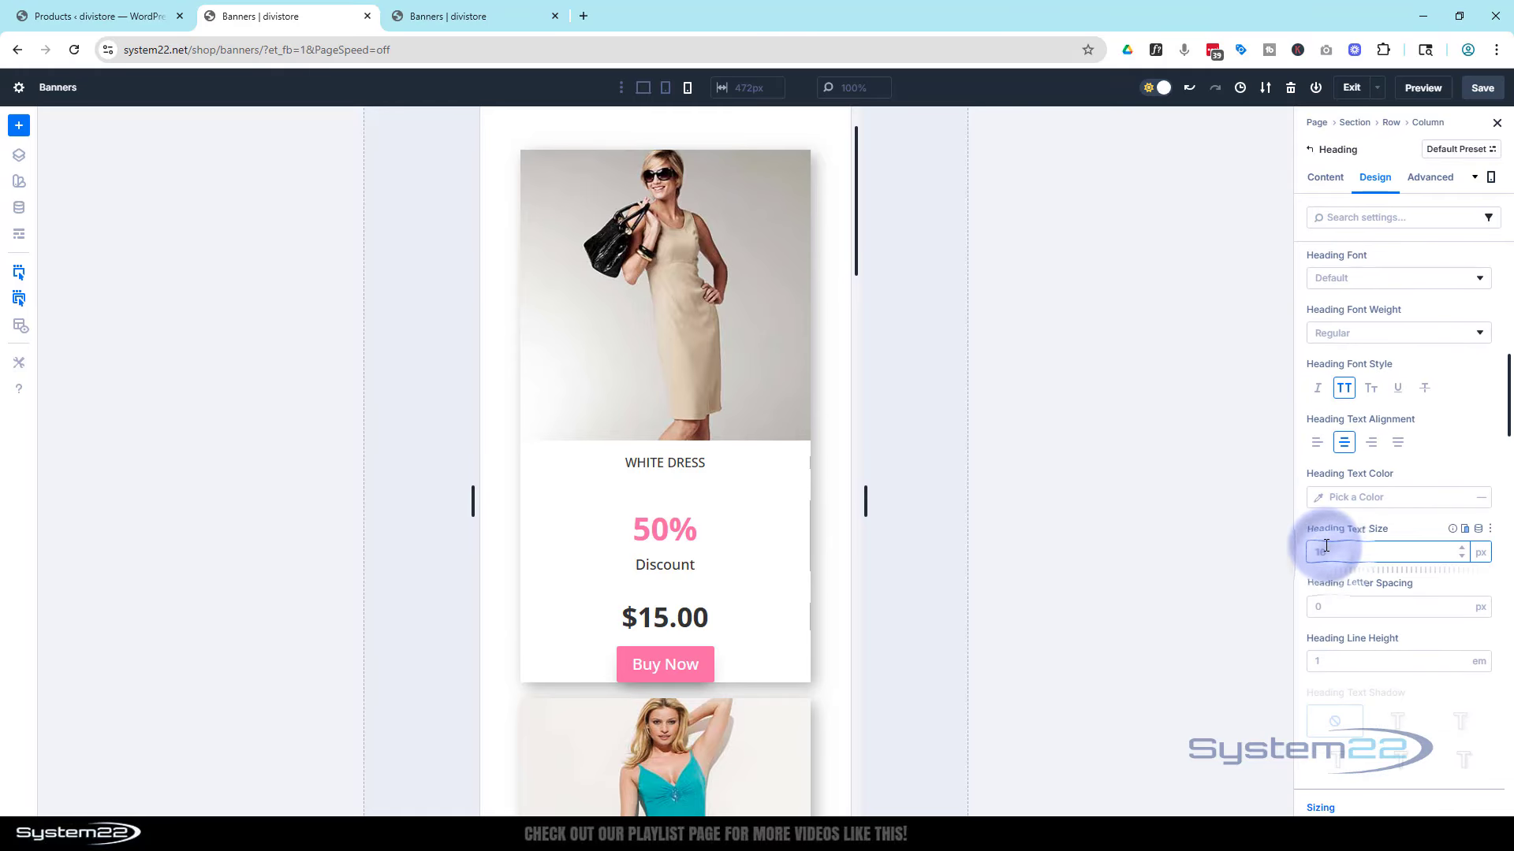
{"action": "left_click", "coordinate": [1412, 522]}
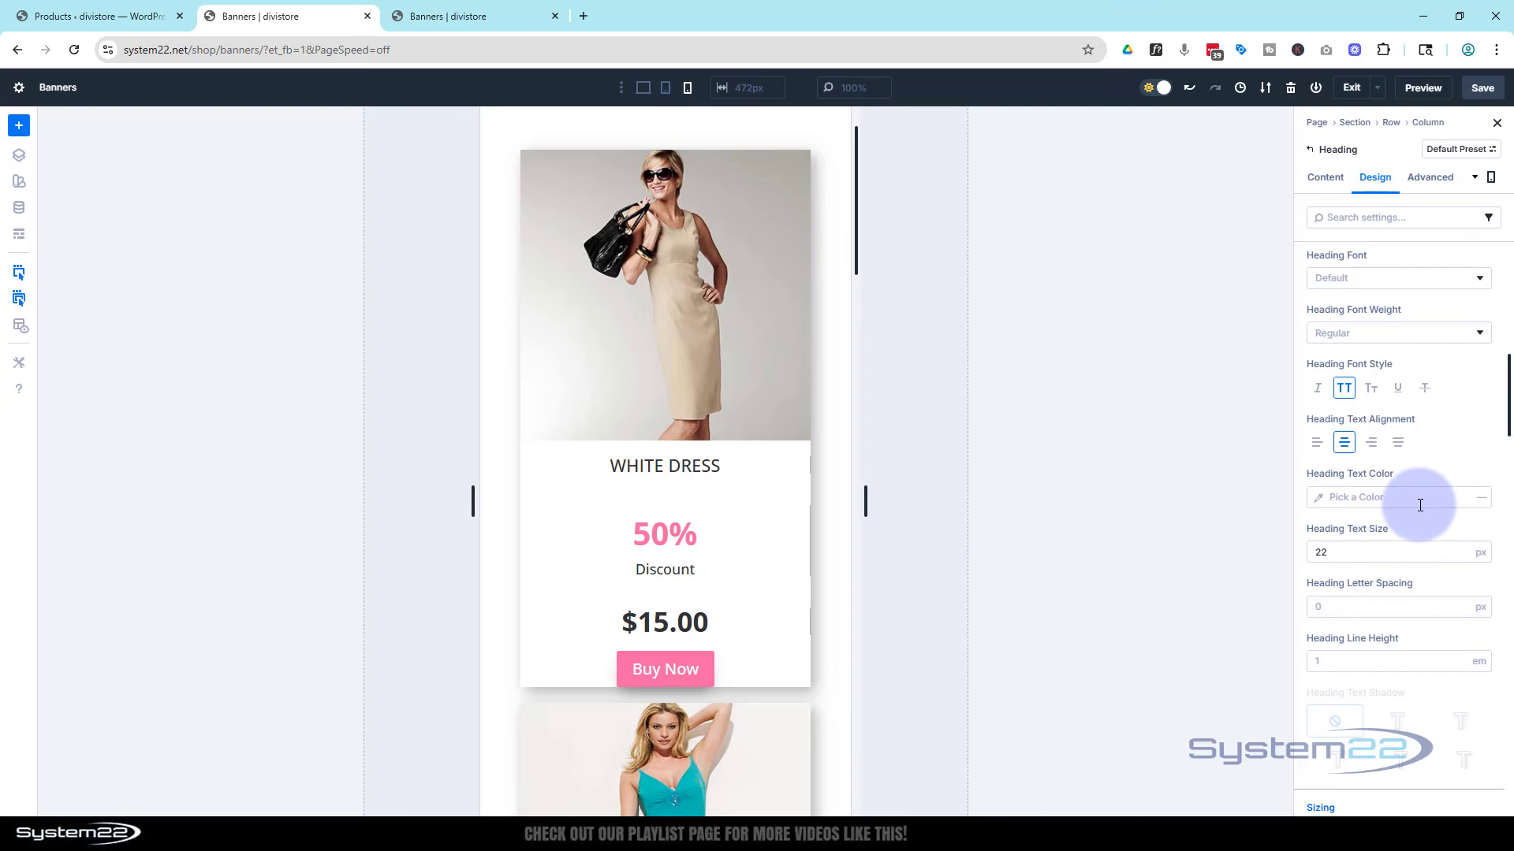
In the phone view, set the banner row's bottom padding to 30 px.
{"action": "scroll", "coordinate": [736, 458], "scroll_direction": "down", "scroll_amount": 3}
{"action": "scroll", "coordinate": [736, 457], "scroll_direction": "down", "scroll_amount": 6}
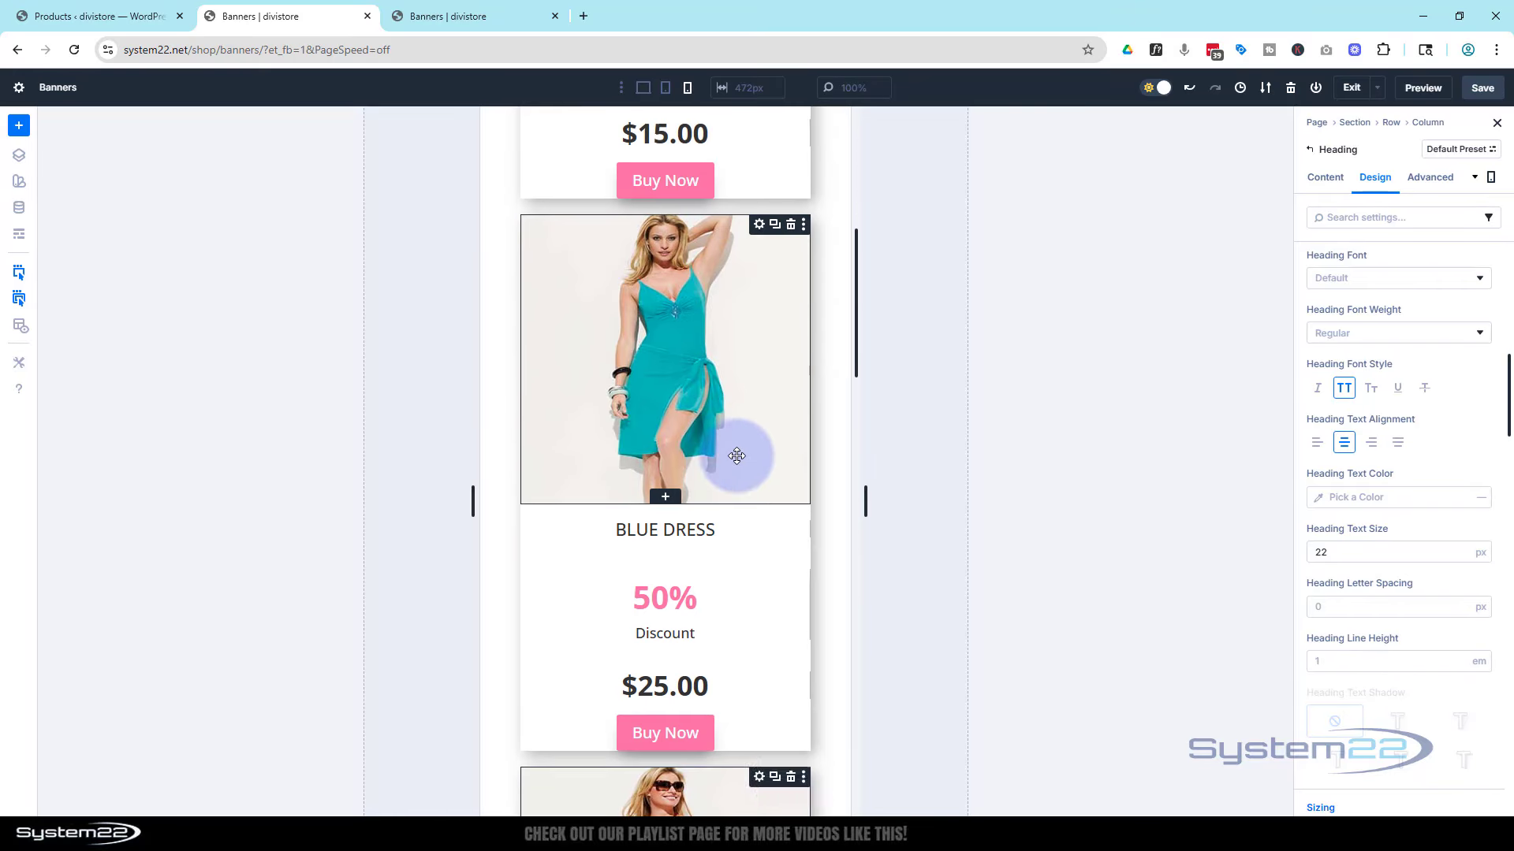
{"action": "scroll", "coordinate": [741, 456], "scroll_direction": "up", "scroll_amount": 2}
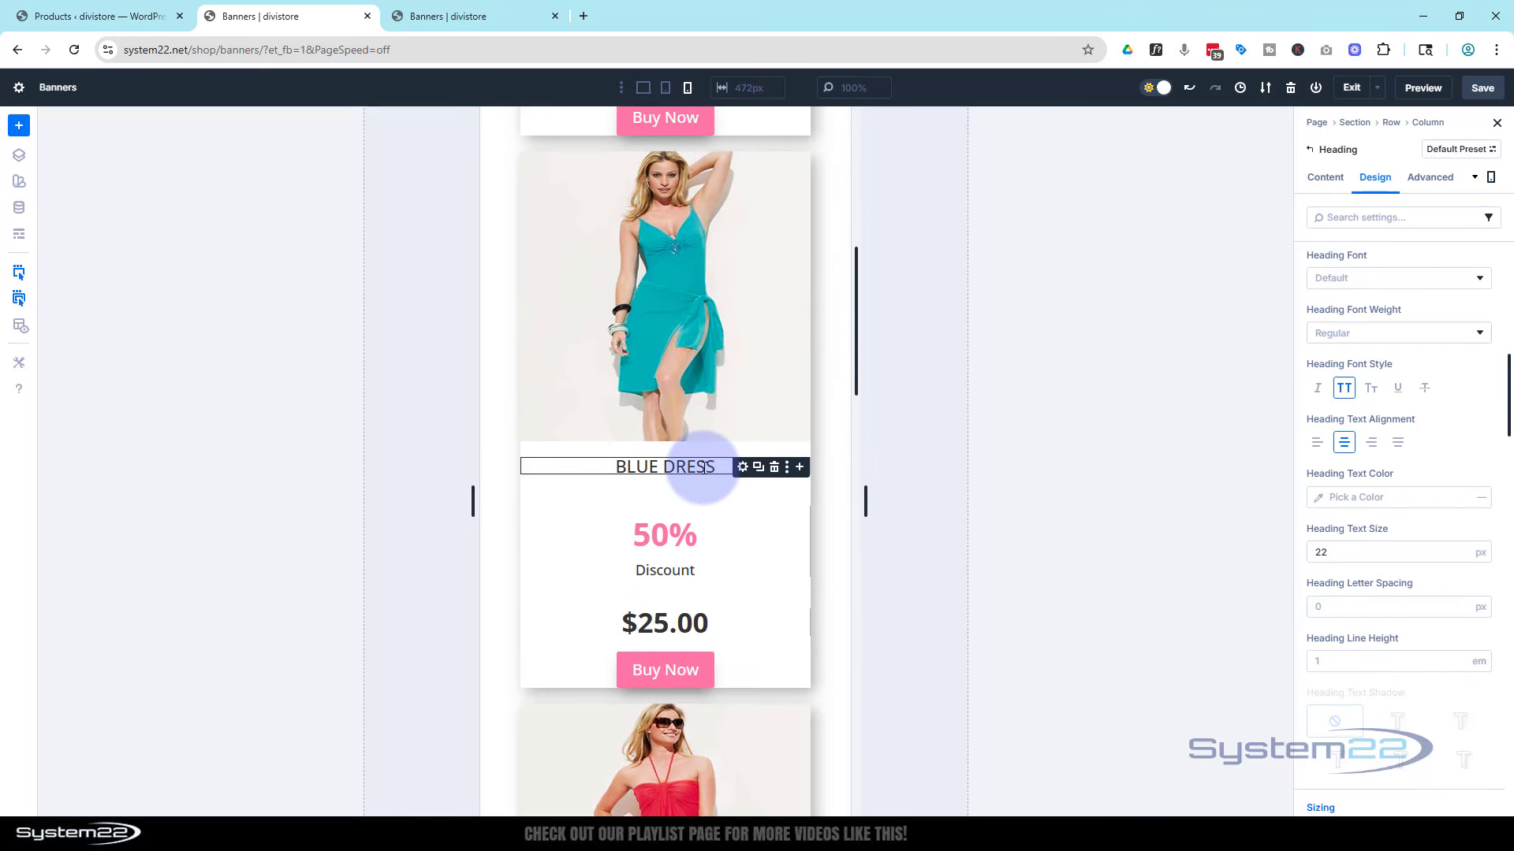
{"action": "scroll", "coordinate": [656, 347], "scroll_direction": "up", "scroll_amount": 2}
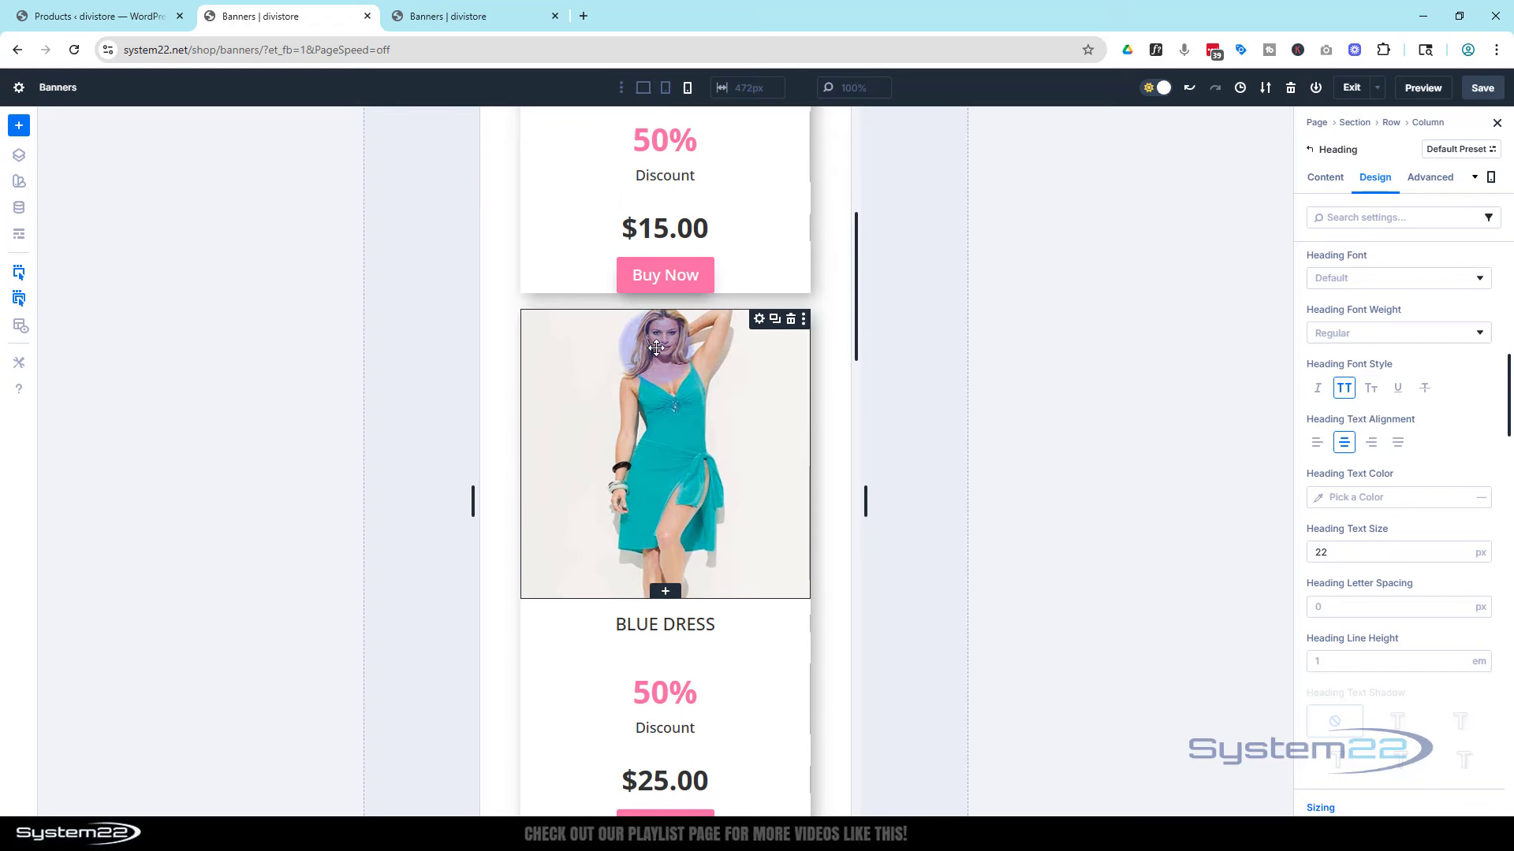
{"action": "scroll", "coordinate": [655, 348], "scroll_direction": "up", "scroll_amount": 2}
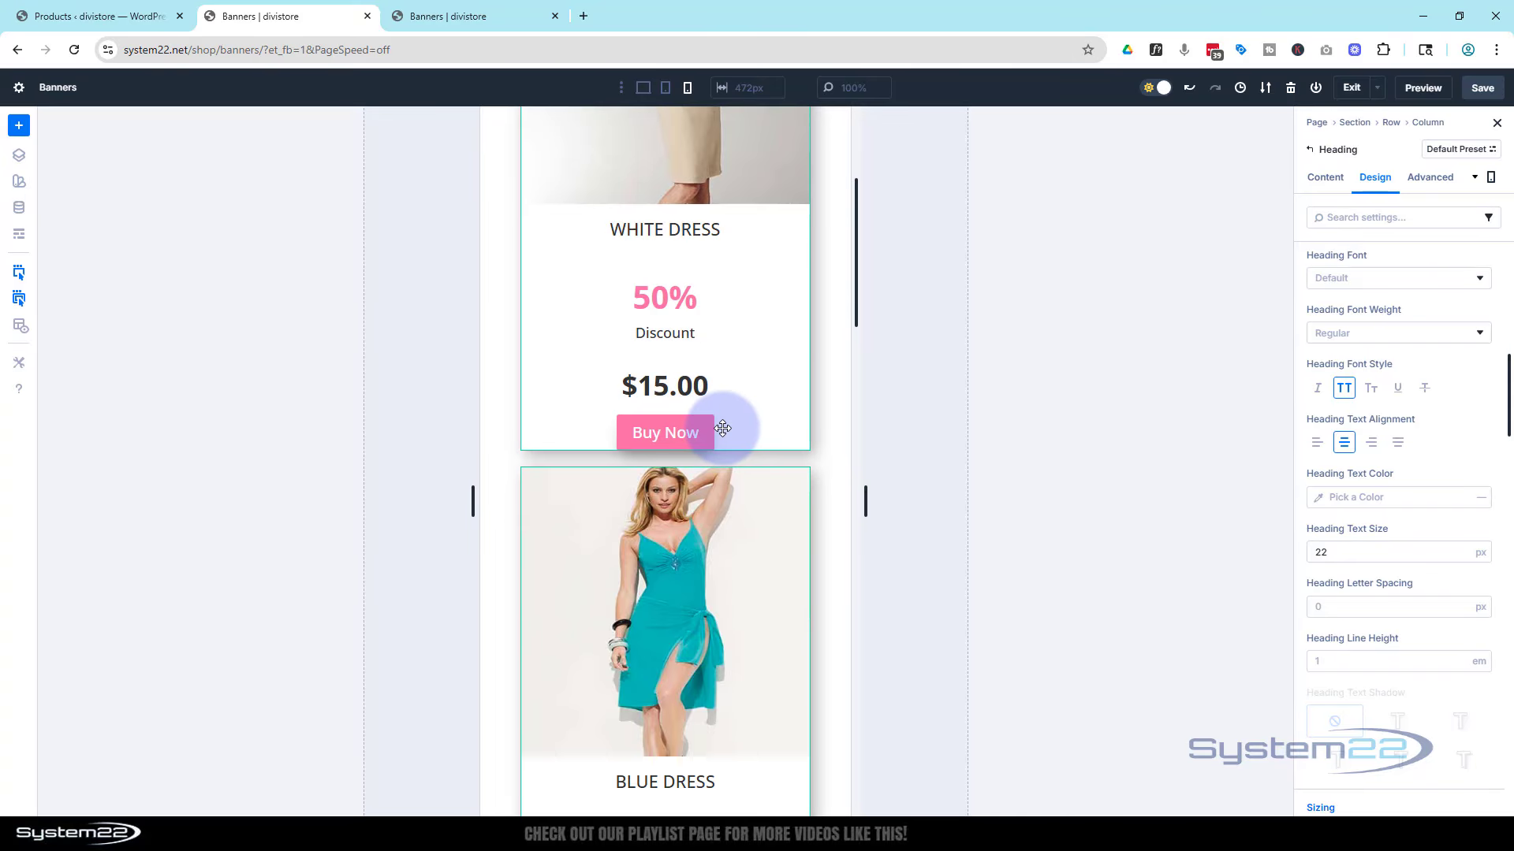
{"action": "scroll", "coordinate": [723, 428], "scroll_direction": "up", "scroll_amount": 3}
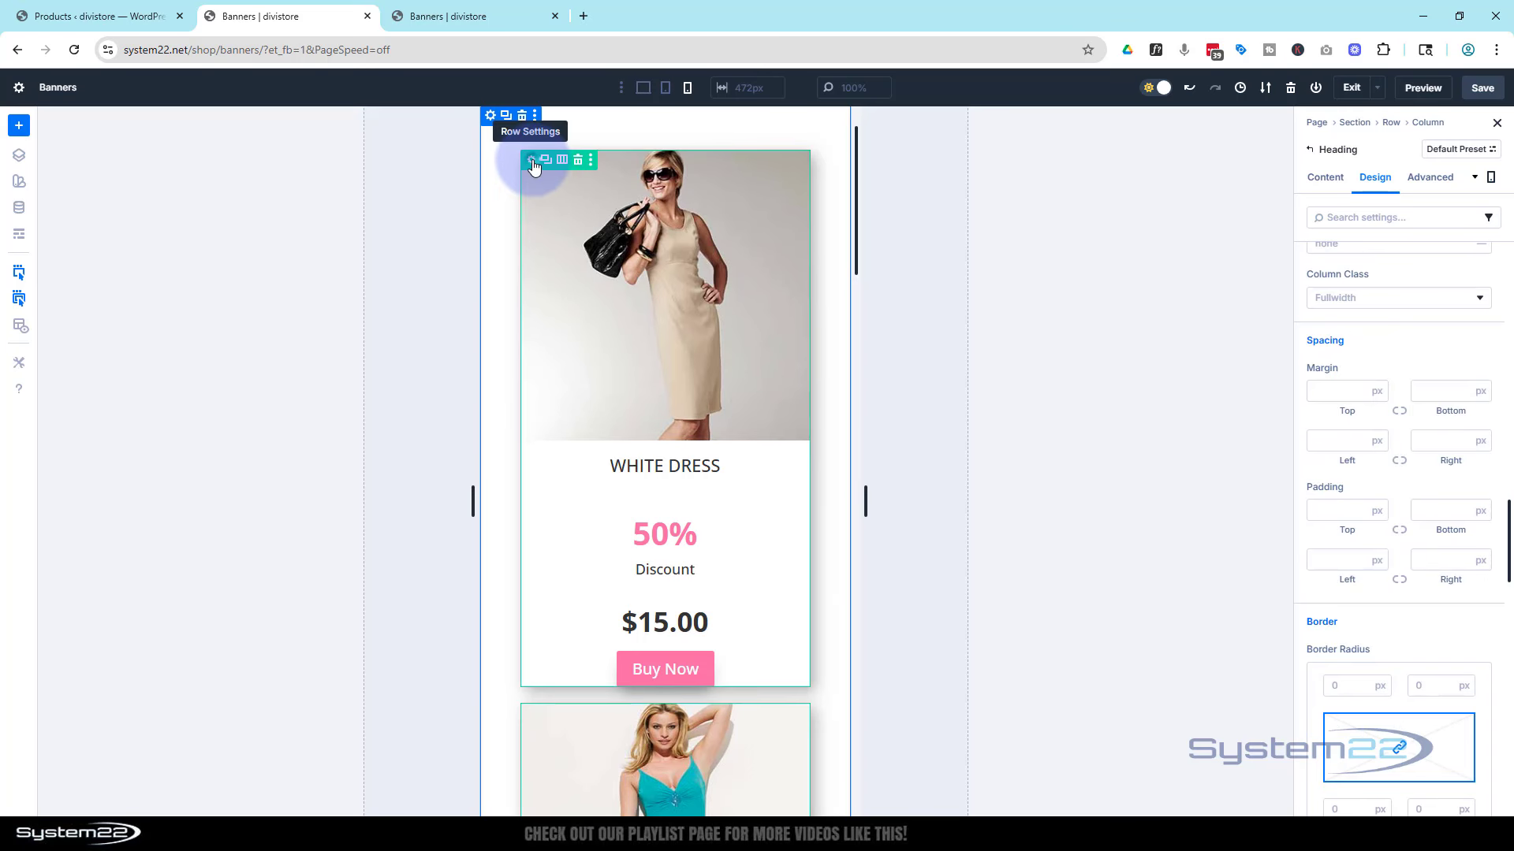
{"action": "left_click", "coordinate": [533, 164]}
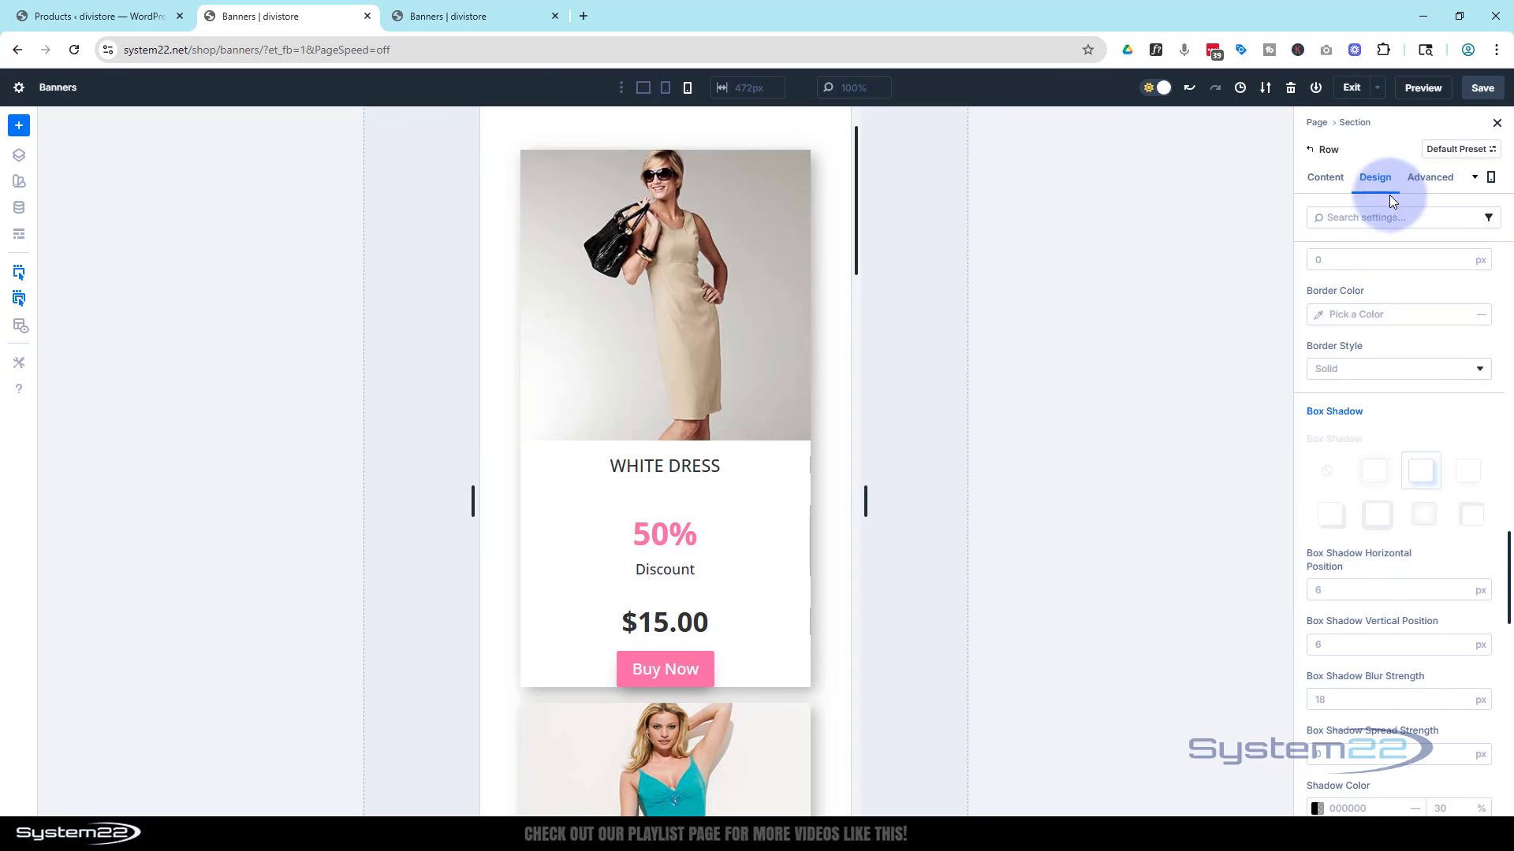
{"action": "scroll", "coordinate": [1422, 314], "scroll_direction": "up", "scroll_amount": 5}
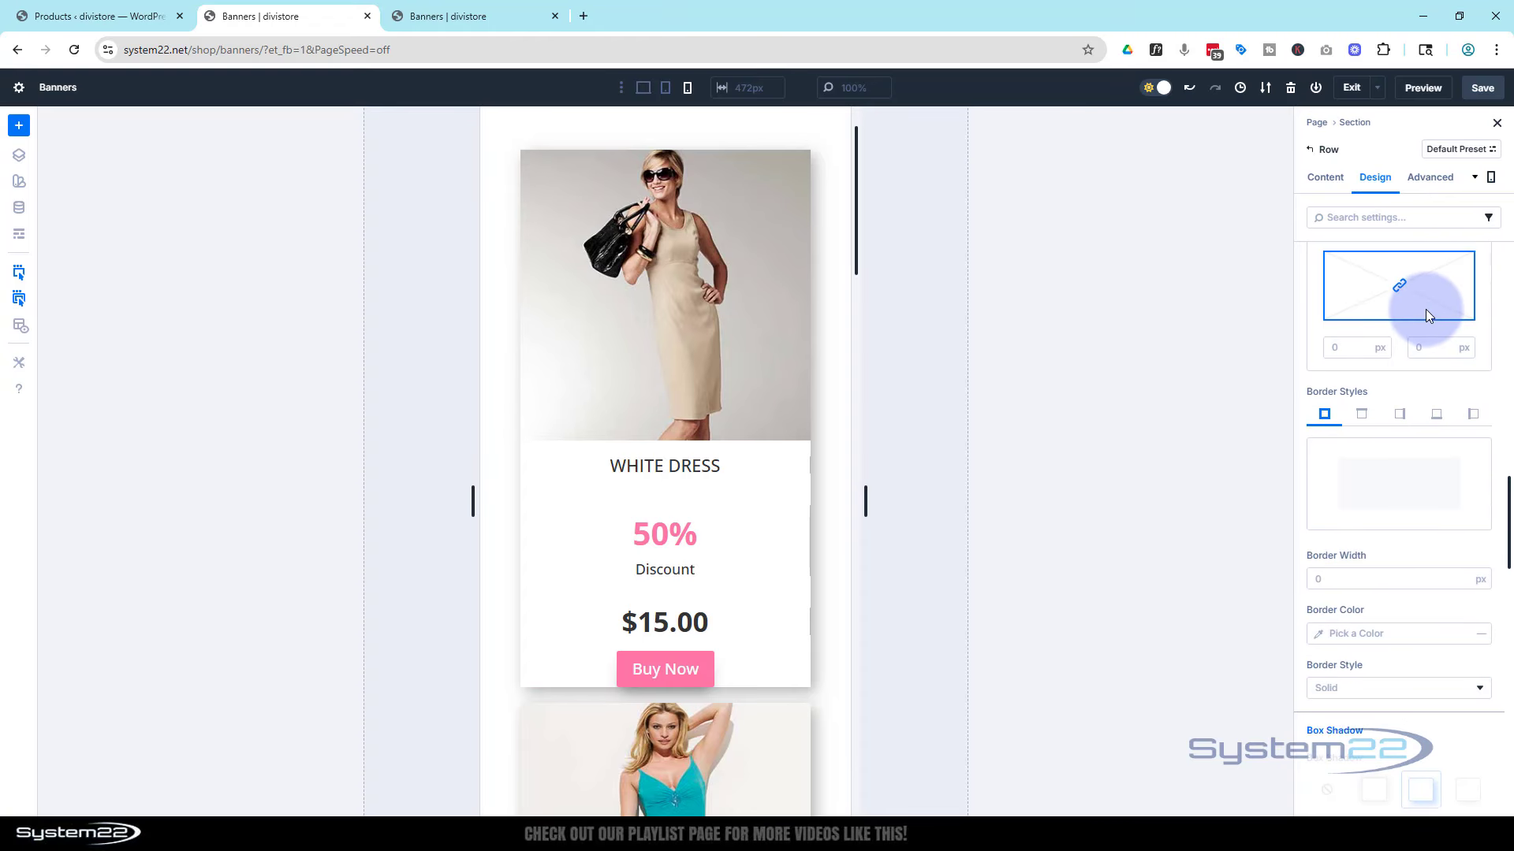
{"action": "scroll", "coordinate": [1425, 309], "scroll_direction": "up", "scroll_amount": 5}
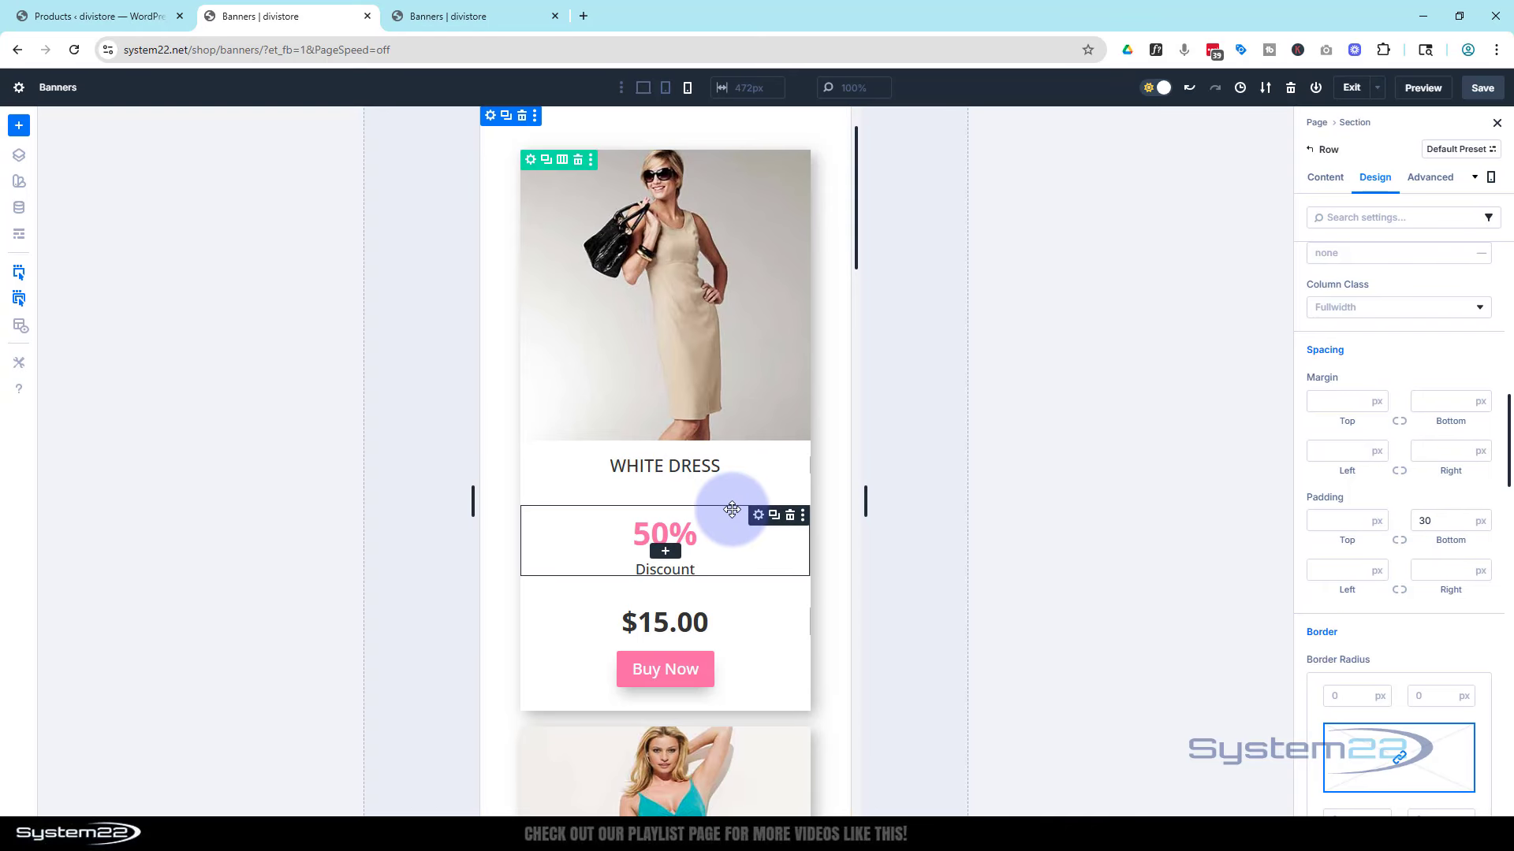
Check the tablet view, return to the desktop view and set n7.jpg as the banner row's background image.
{"action": "left_click", "coordinate": [666, 88]}
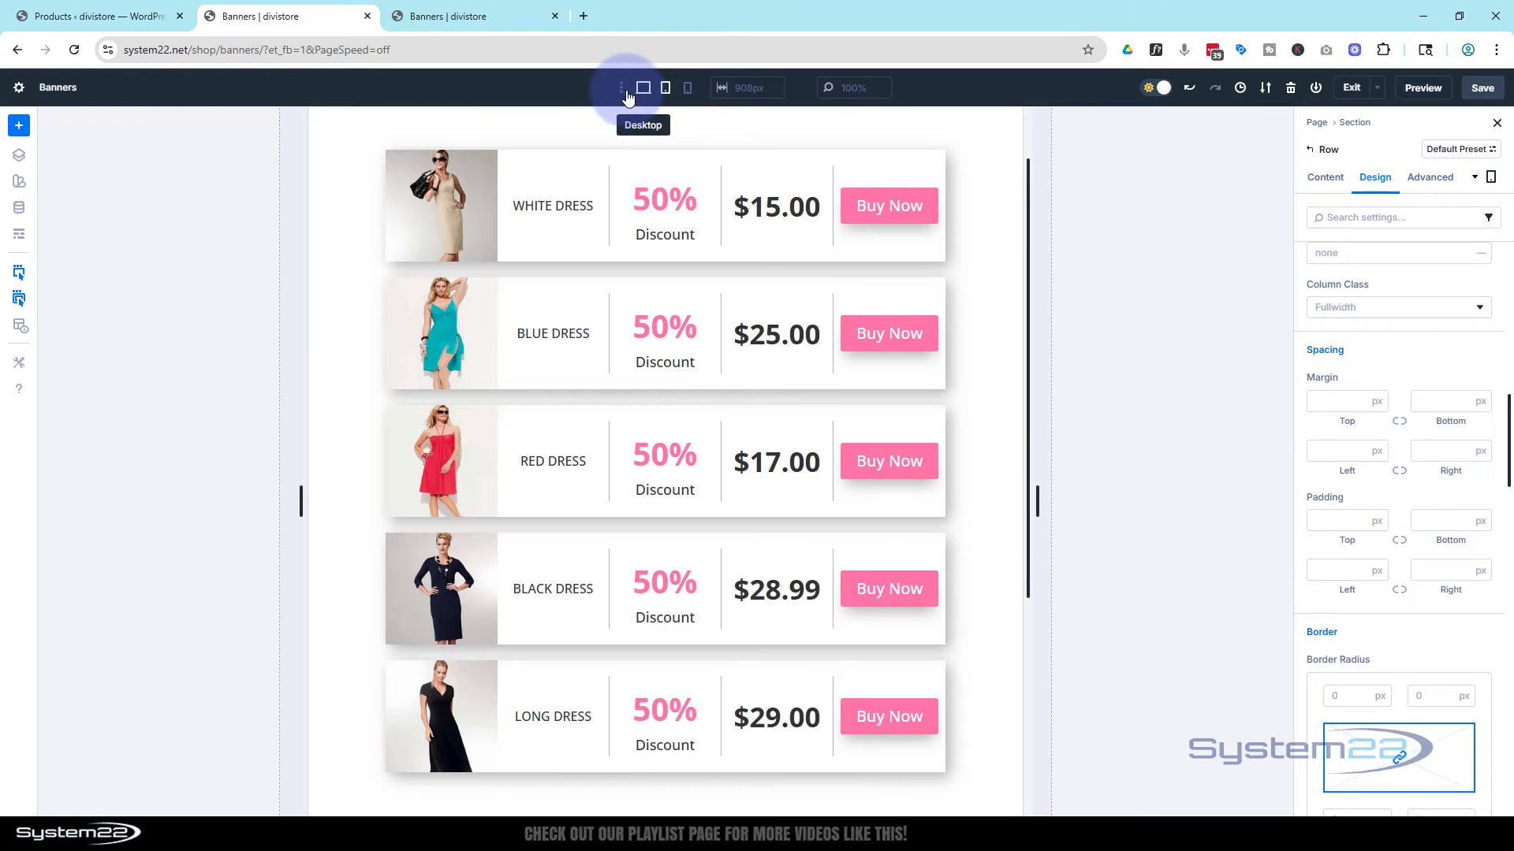
{"action": "left_click", "coordinate": [641, 92]}
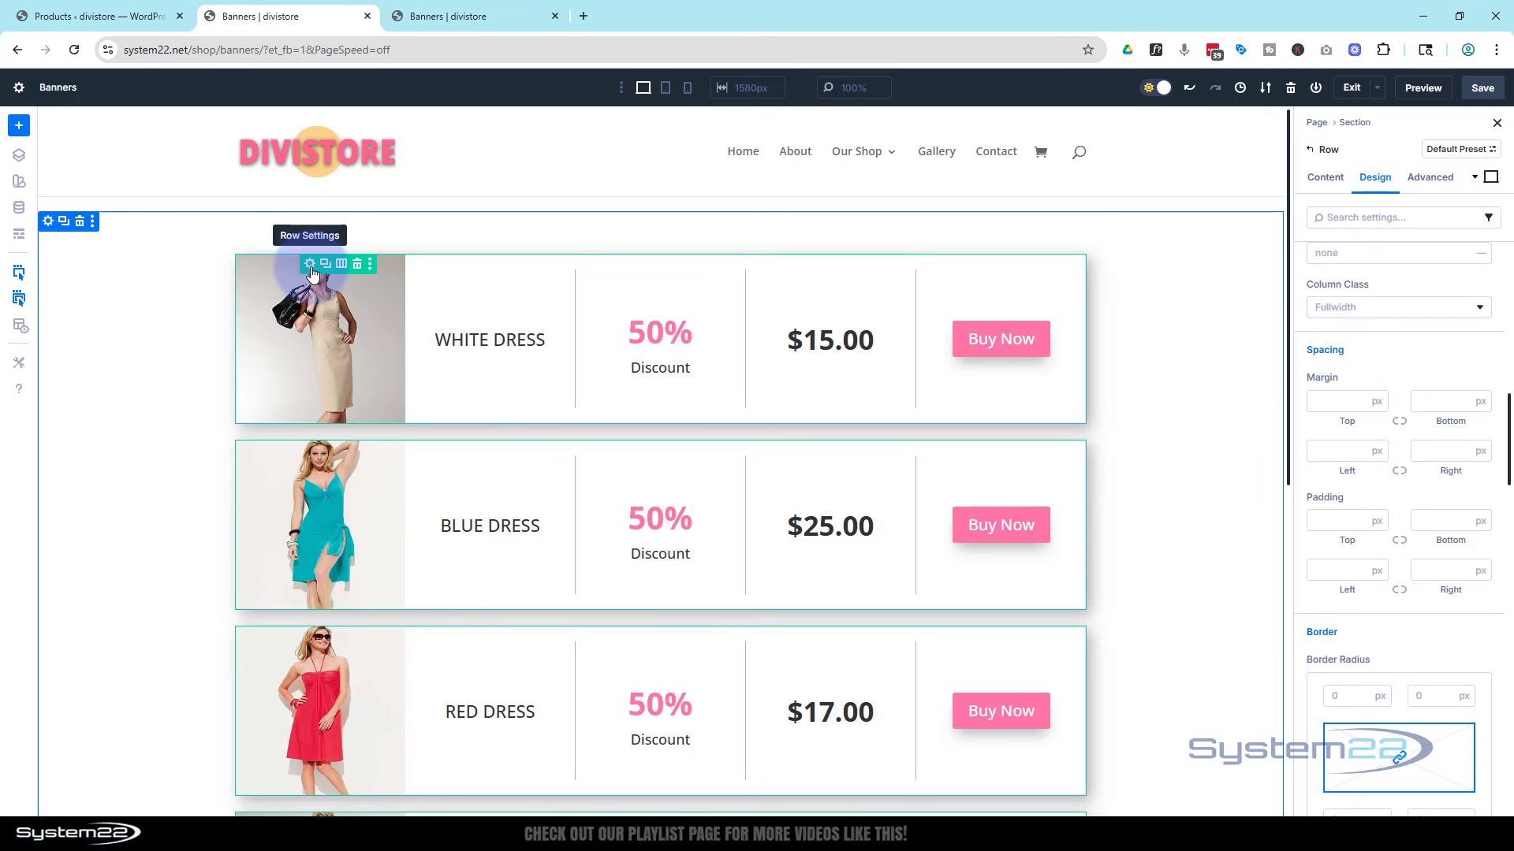
{"action": "left_click", "coordinate": [1327, 186]}
{"action": "scroll", "coordinate": [1386, 311], "scroll_direction": "down", "scroll_amount": 5}
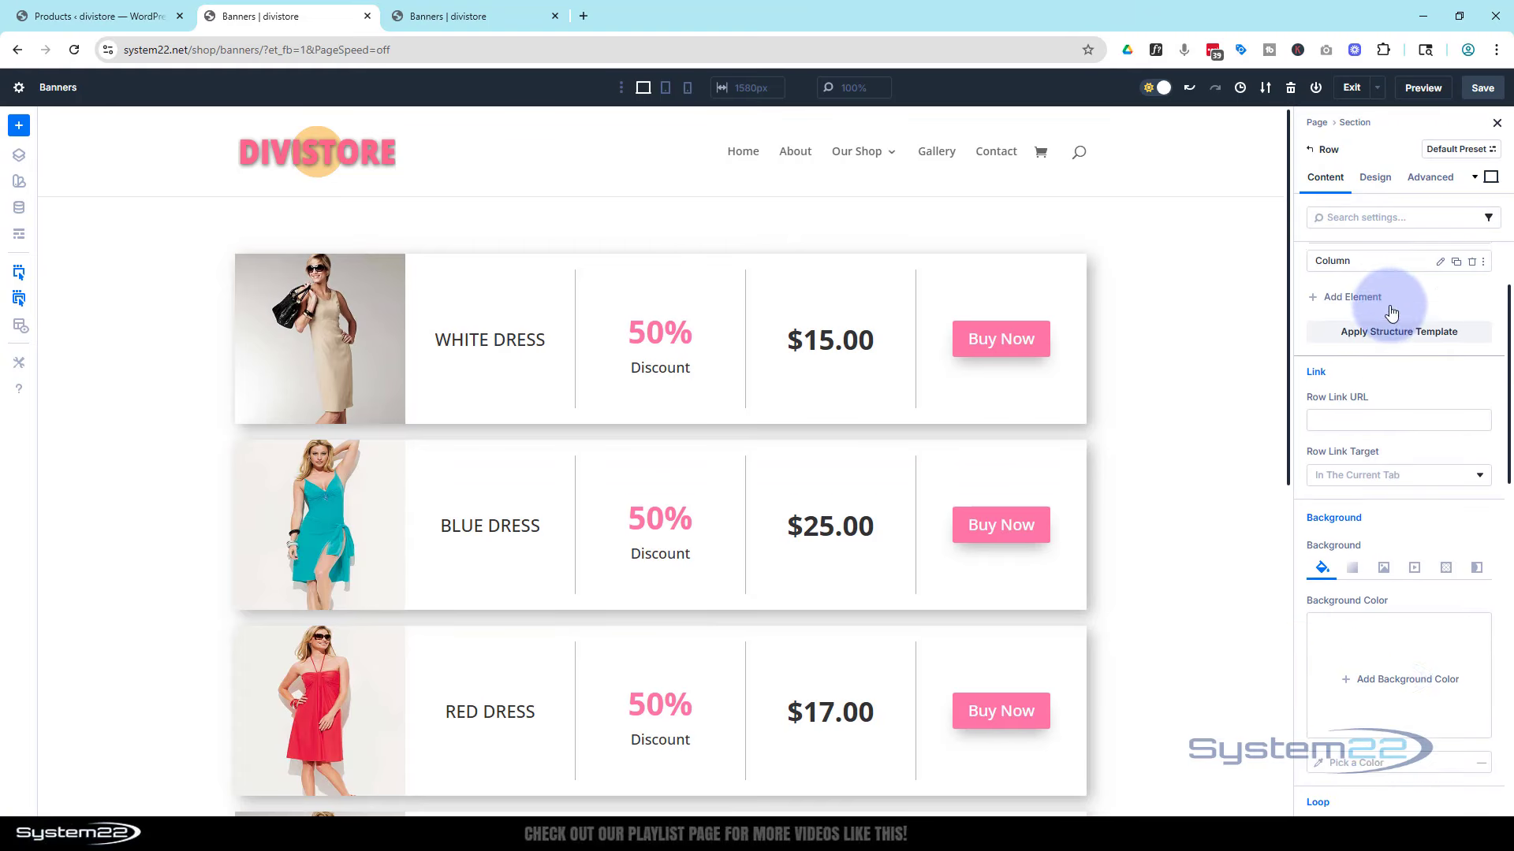
{"action": "left_click", "coordinate": [1385, 312]}
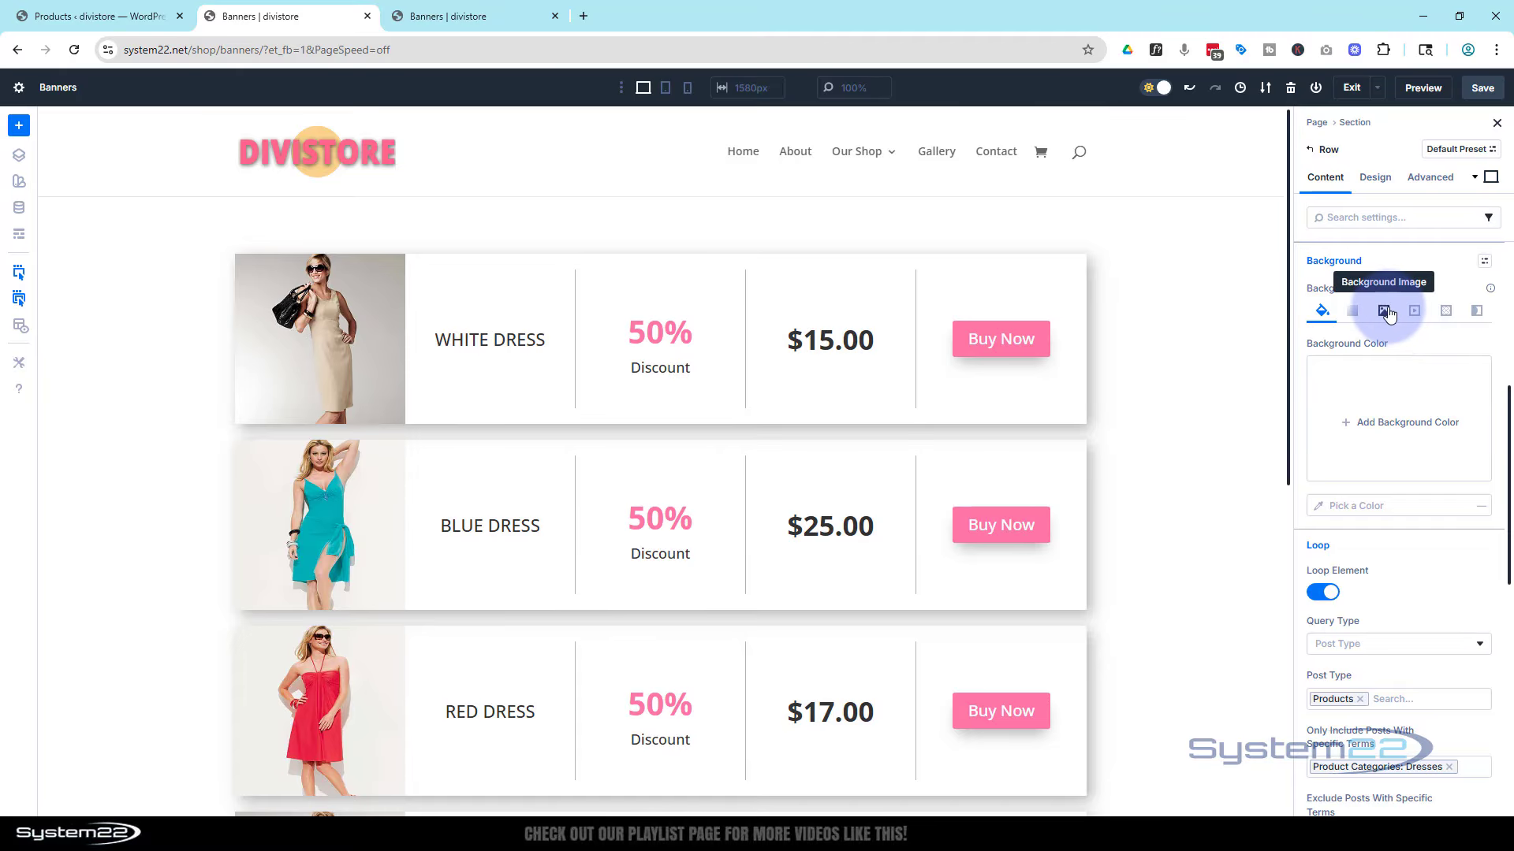
{"action": "left_click", "coordinate": [1400, 422]}
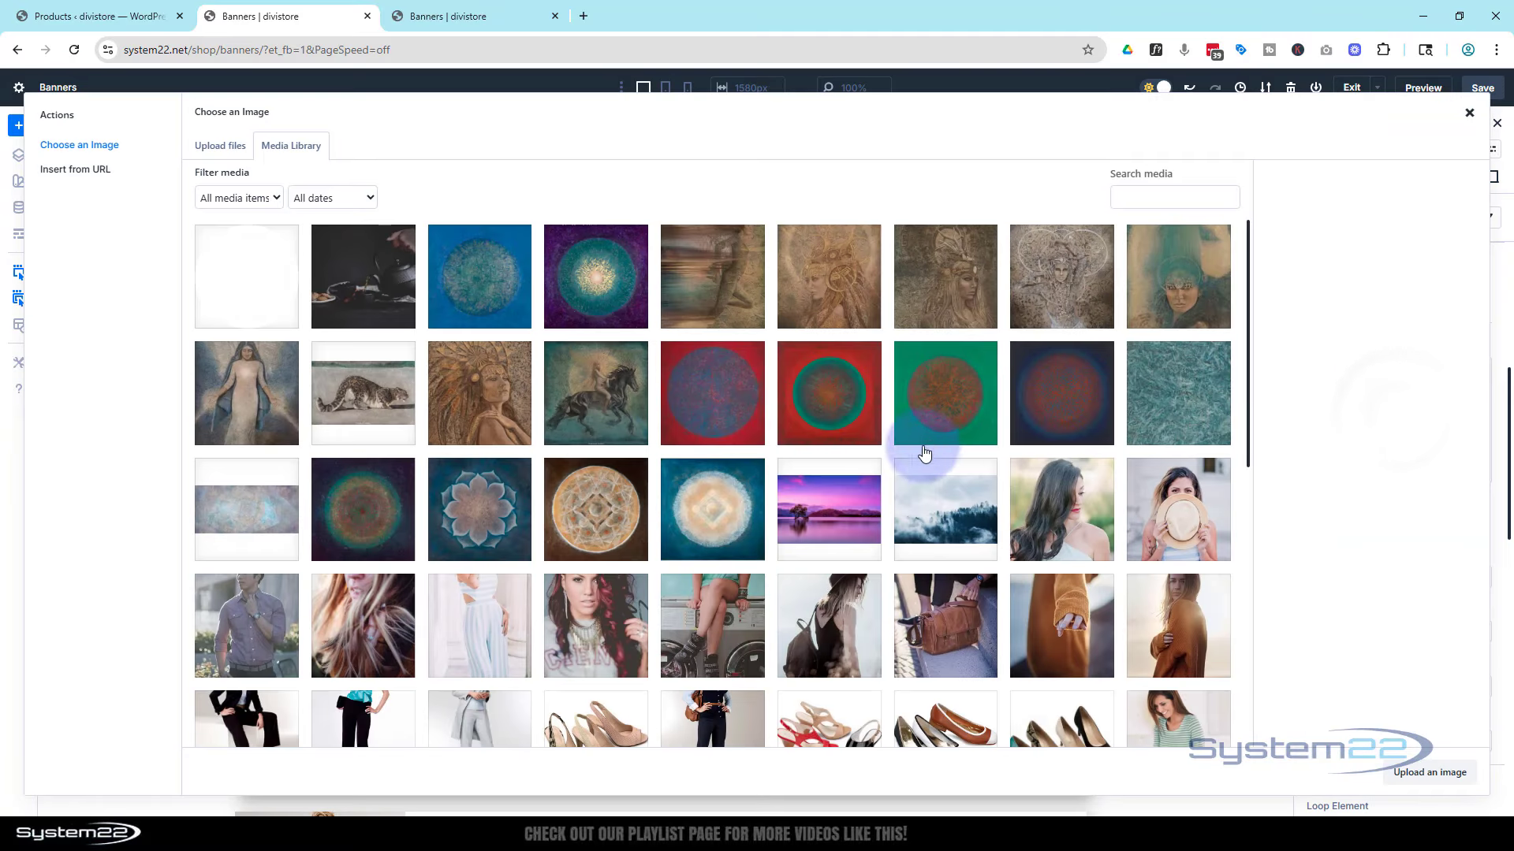
{"action": "left_click", "coordinate": [929, 490]}
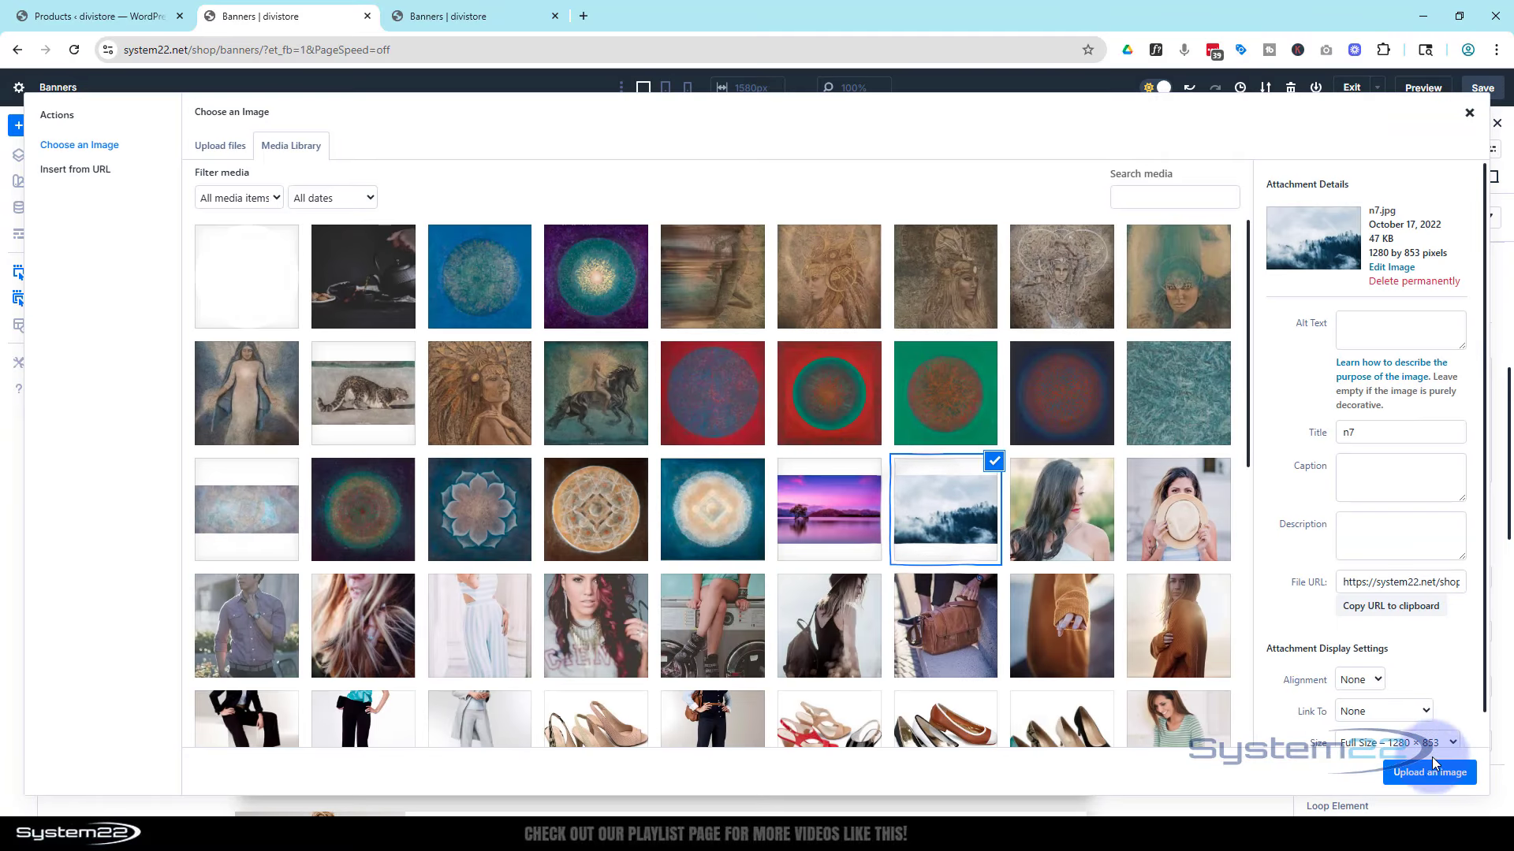
{"action": "left_click", "coordinate": [1433, 779]}
{"action": "left_click", "coordinate": [857, 379]}
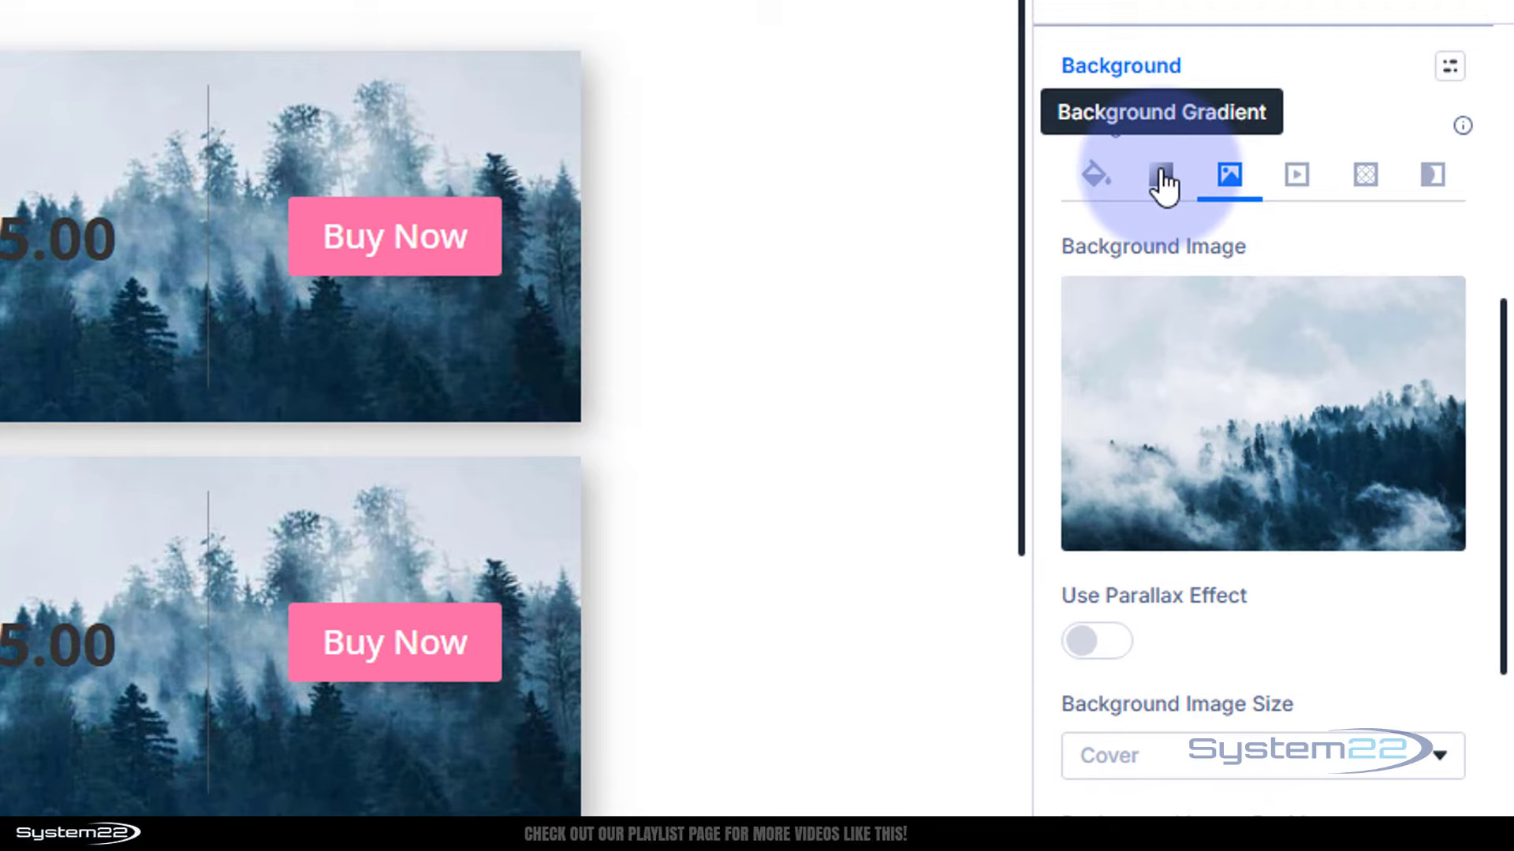
Add a background gradient to the banner row and place it above the background image.
{"action": "left_click", "coordinate": [1334, 298]}
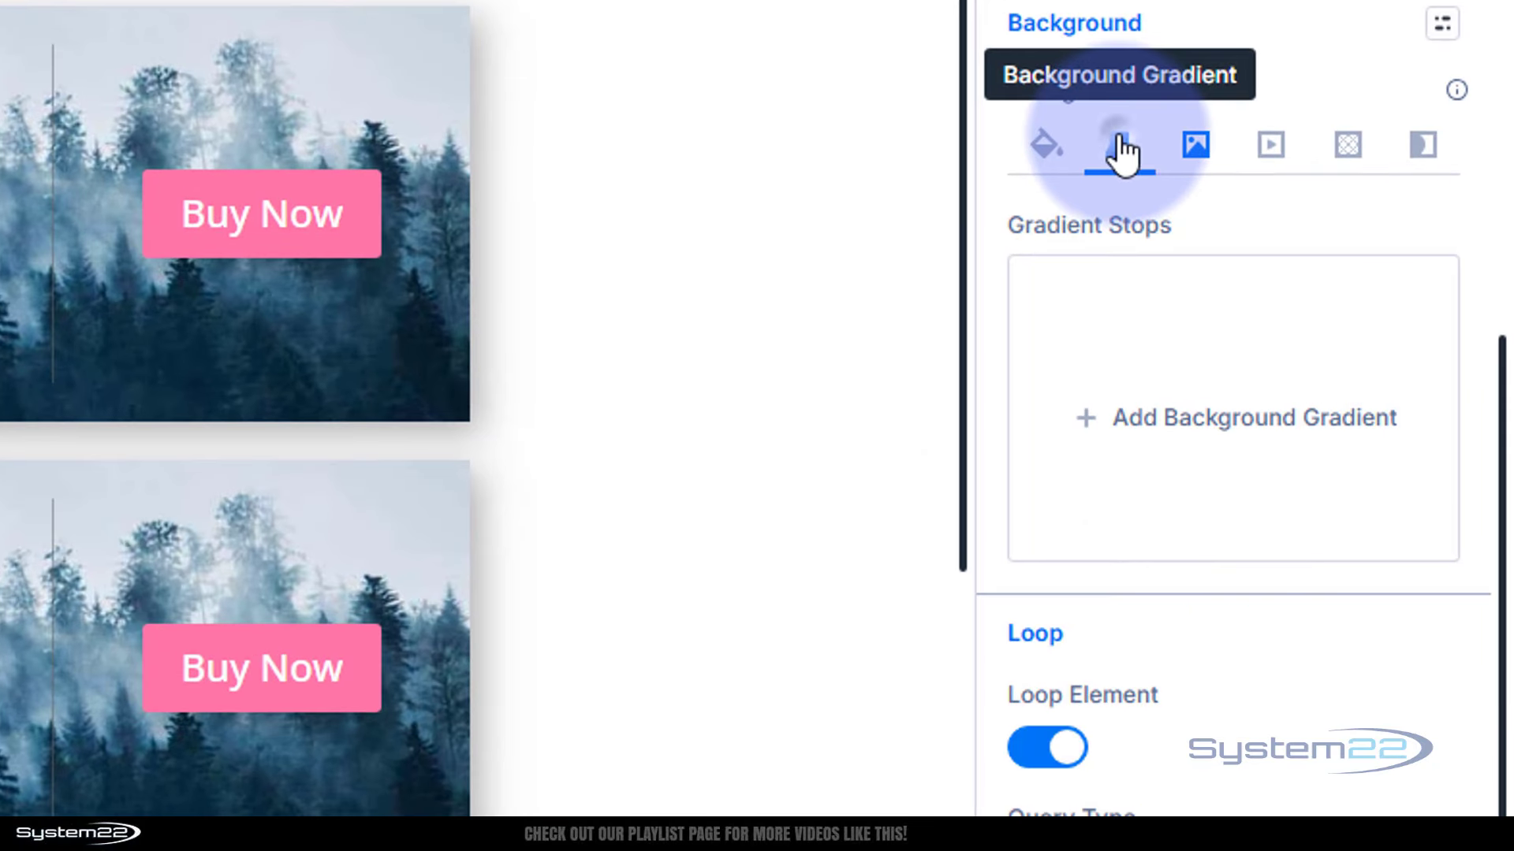
{"action": "left_click", "coordinate": [1136, 432]}
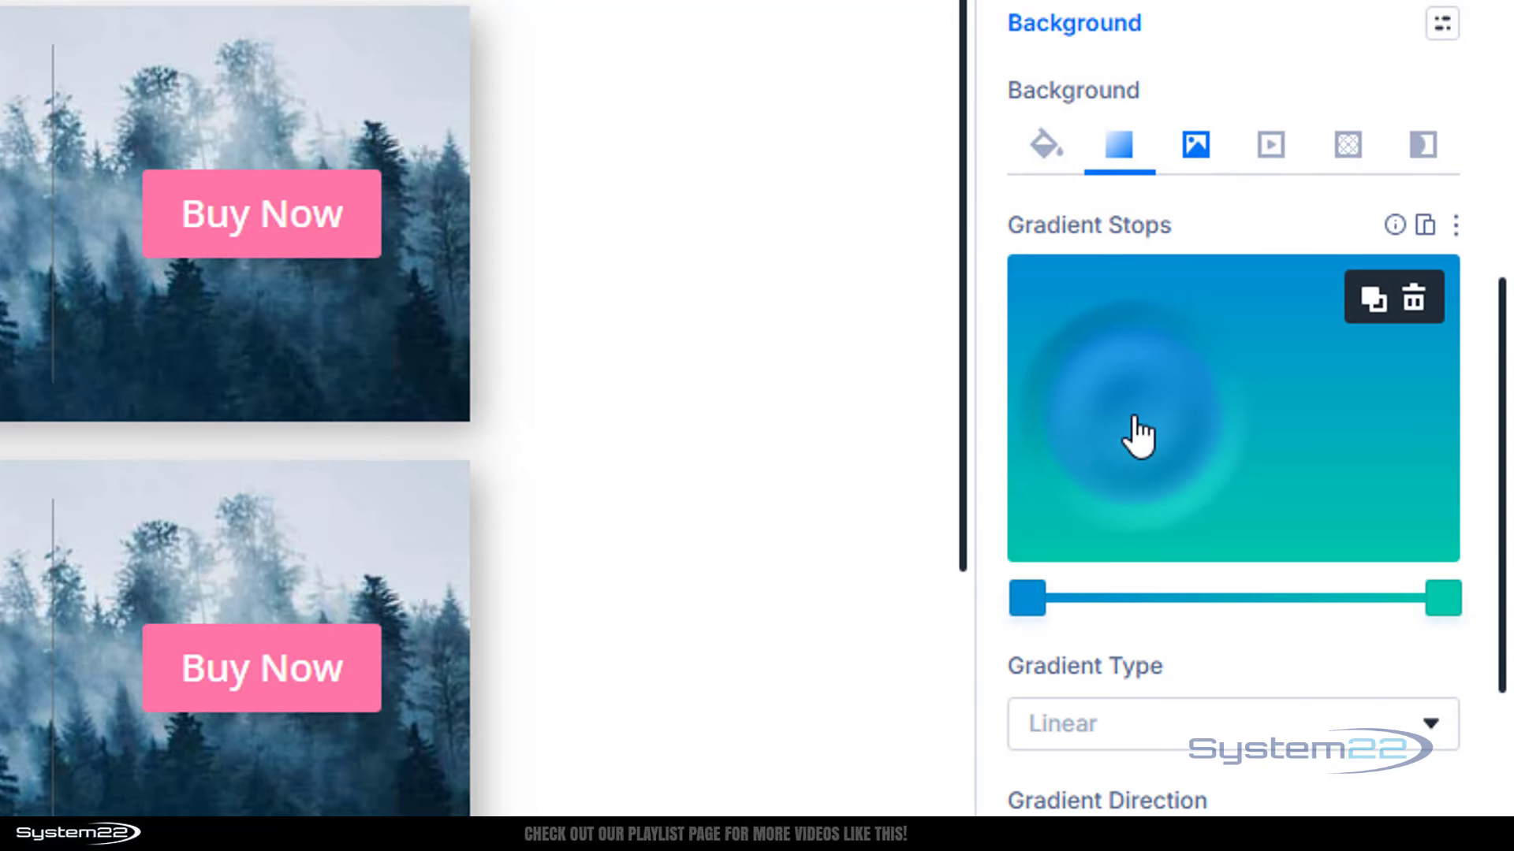
{"action": "scroll", "coordinate": [1179, 394], "scroll_direction": "down", "scroll_amount": 7}
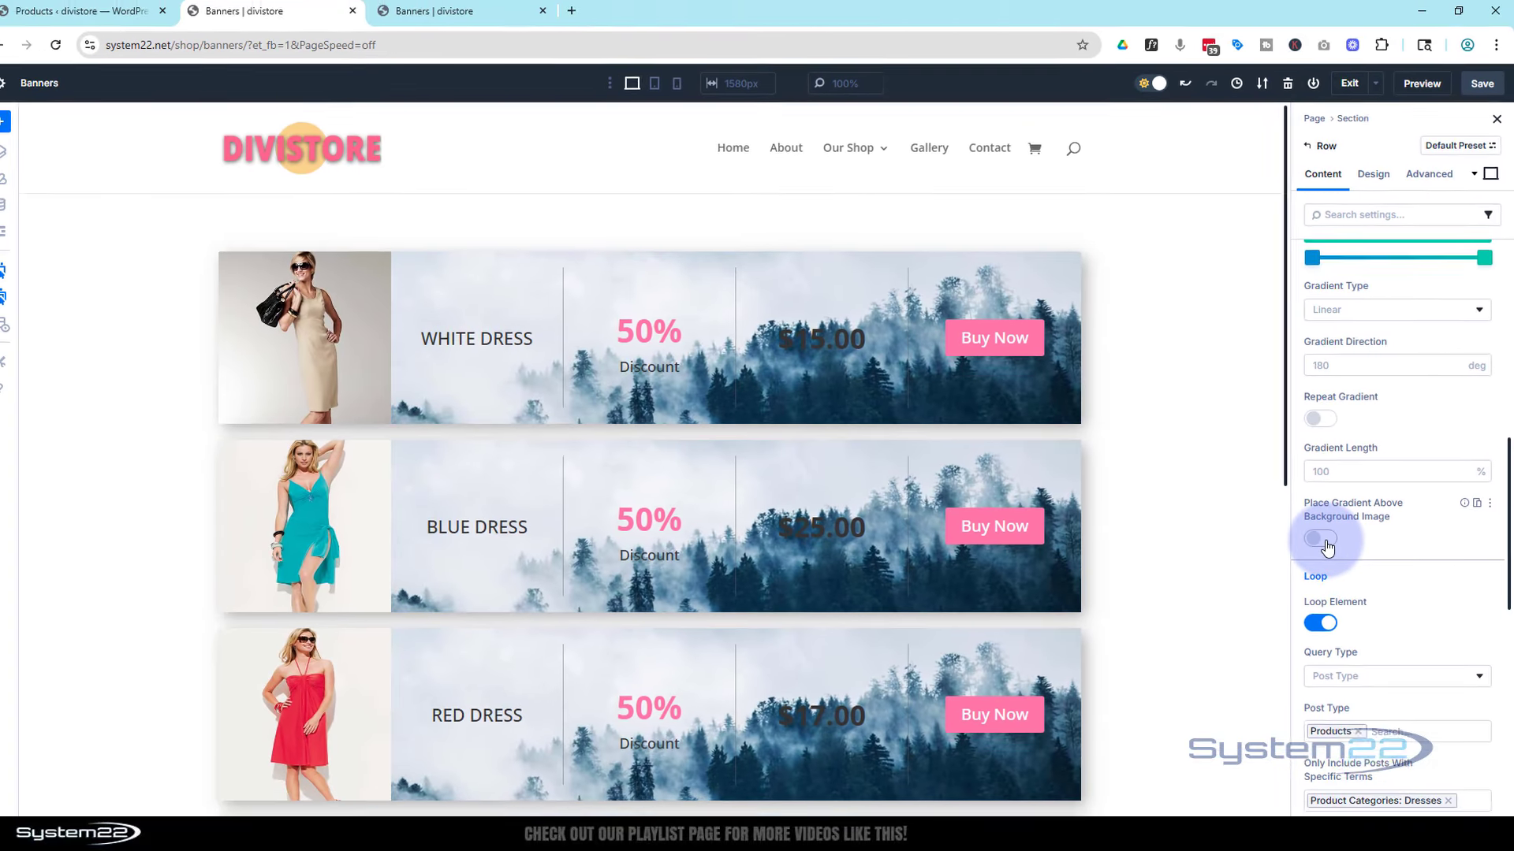
{"action": "left_click", "coordinate": [1057, 698]}
Set the row gradient's first stop to white FFFFFF and its last stop to FCFCFC at 61% opacity.
{"action": "scroll", "coordinate": [1331, 552], "scroll_direction": "up", "scroll_amount": 4}
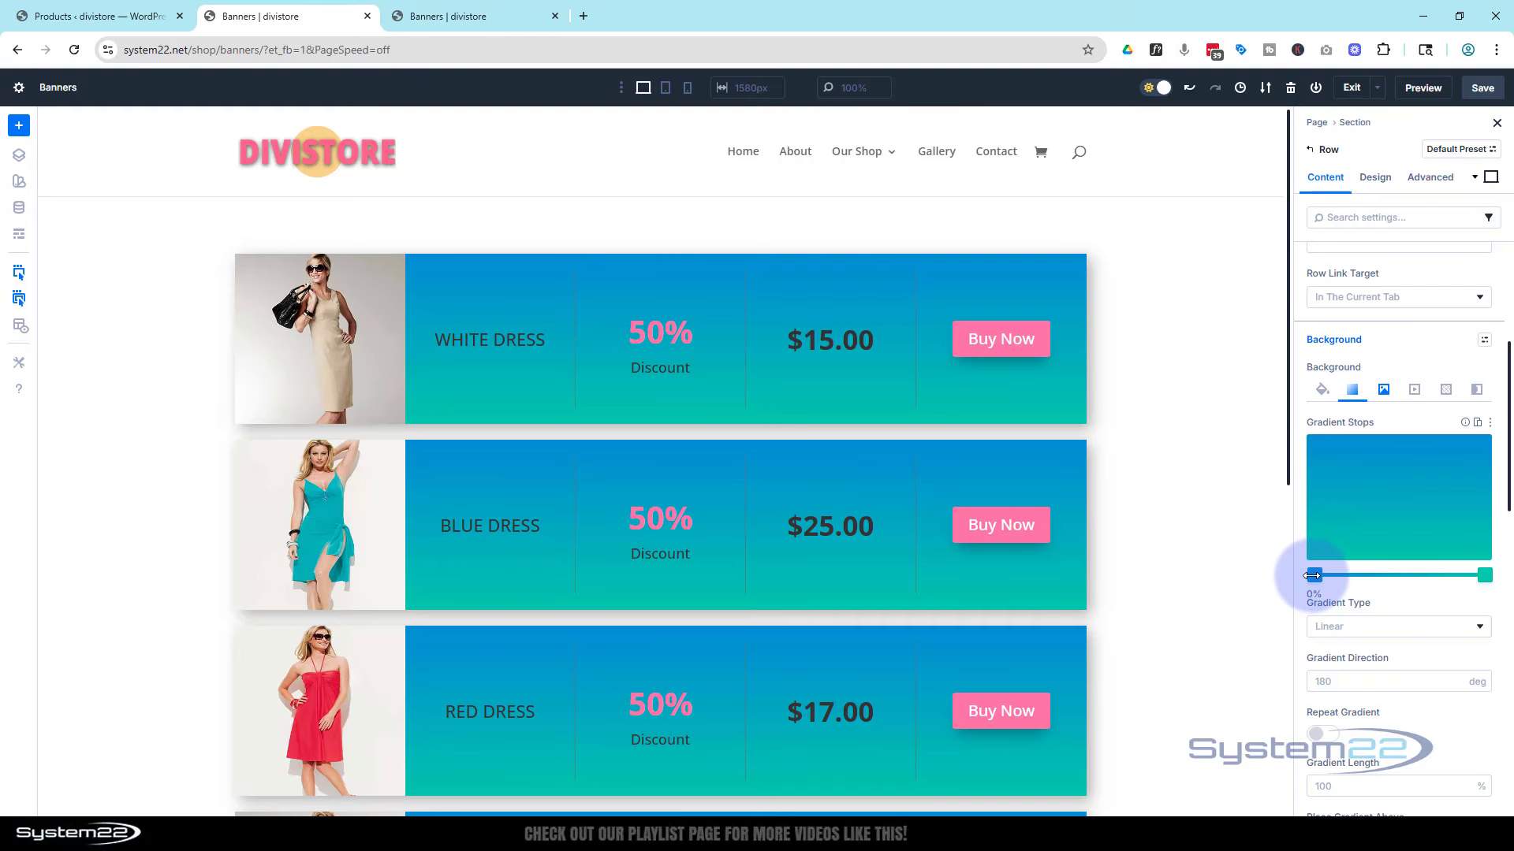
{"action": "left_click", "coordinate": [1313, 575]}
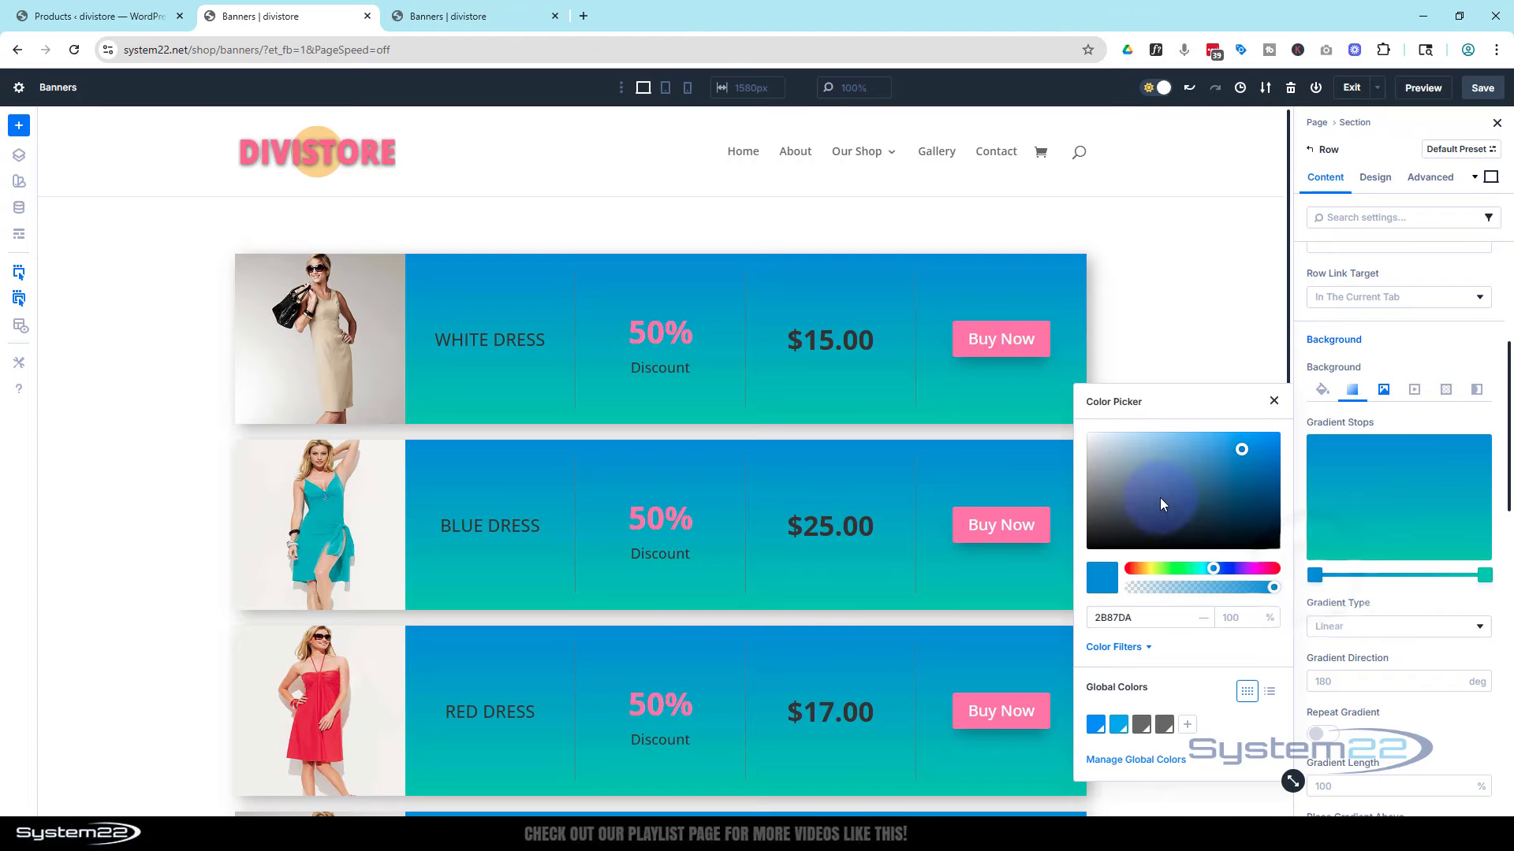
{"action": "left_click_drag", "start_coordinate": [1113, 454], "coordinate": [1066, 419]}
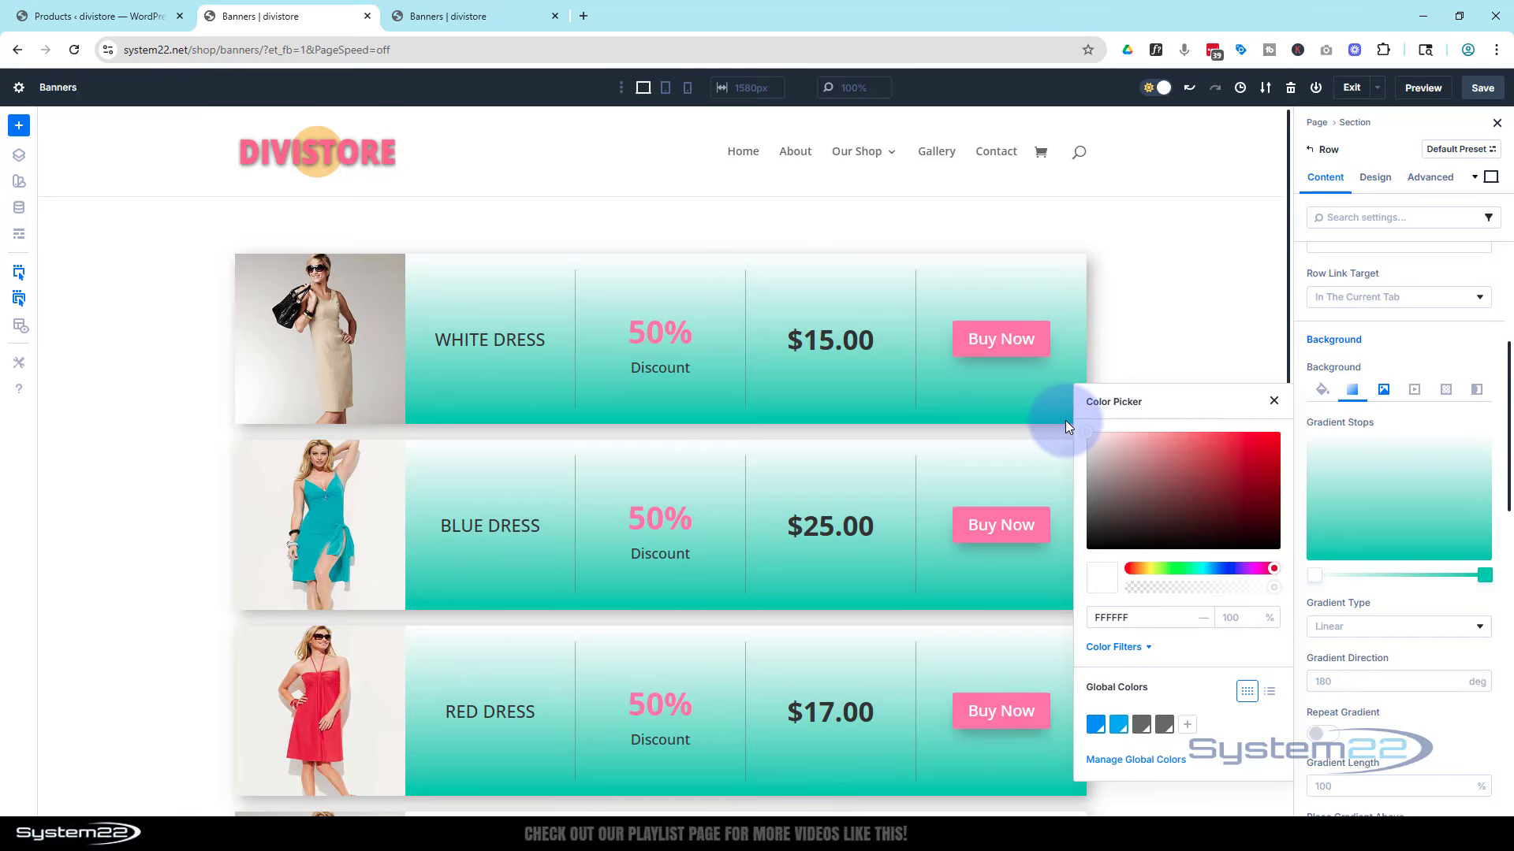
{"action": "left_click", "coordinate": [1484, 578]}
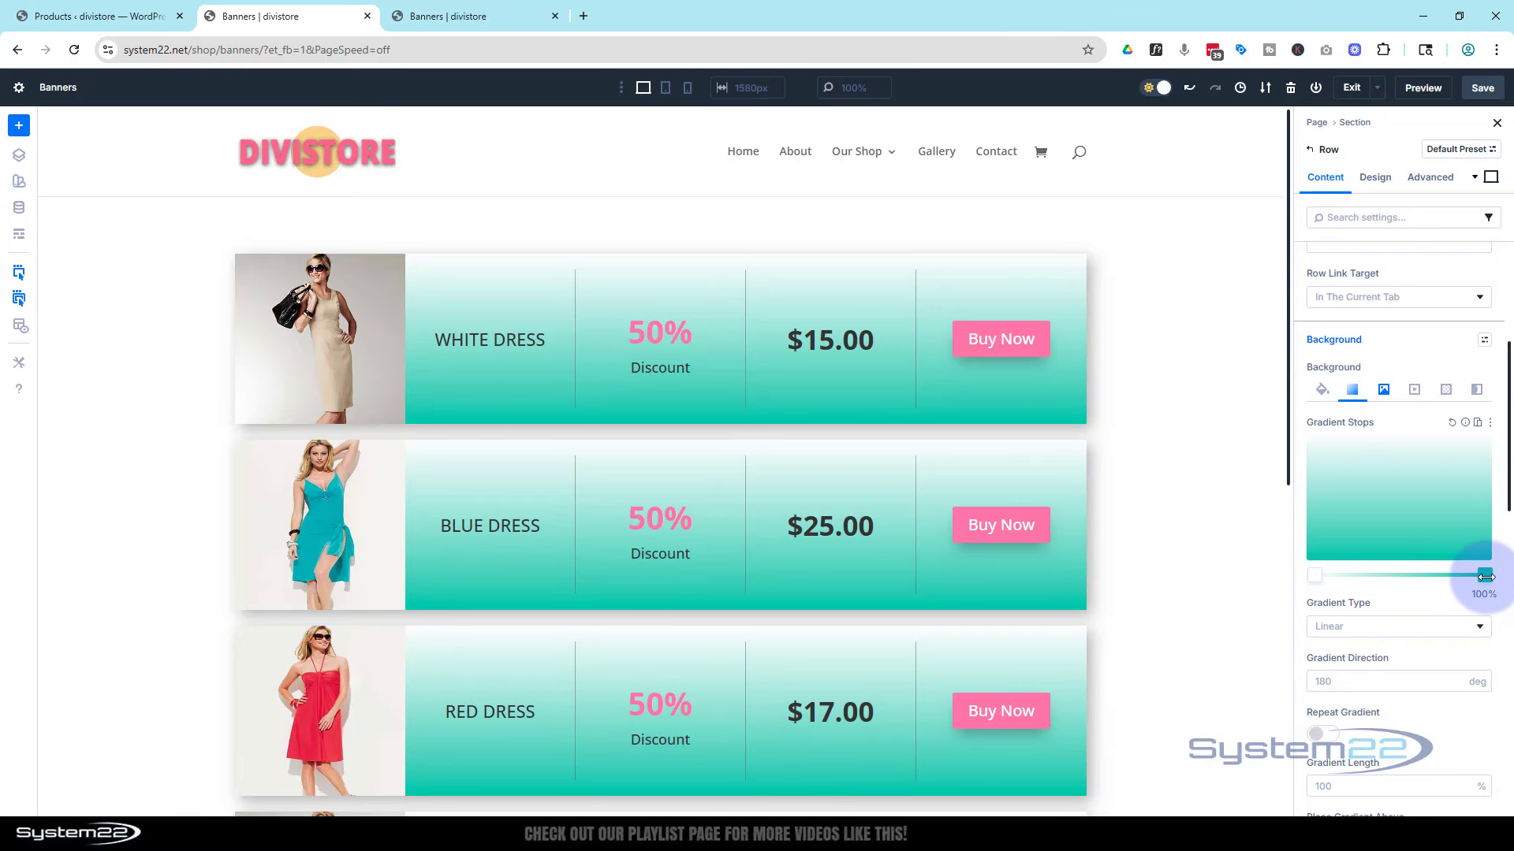
{"action": "left_click", "coordinate": [1484, 576]}
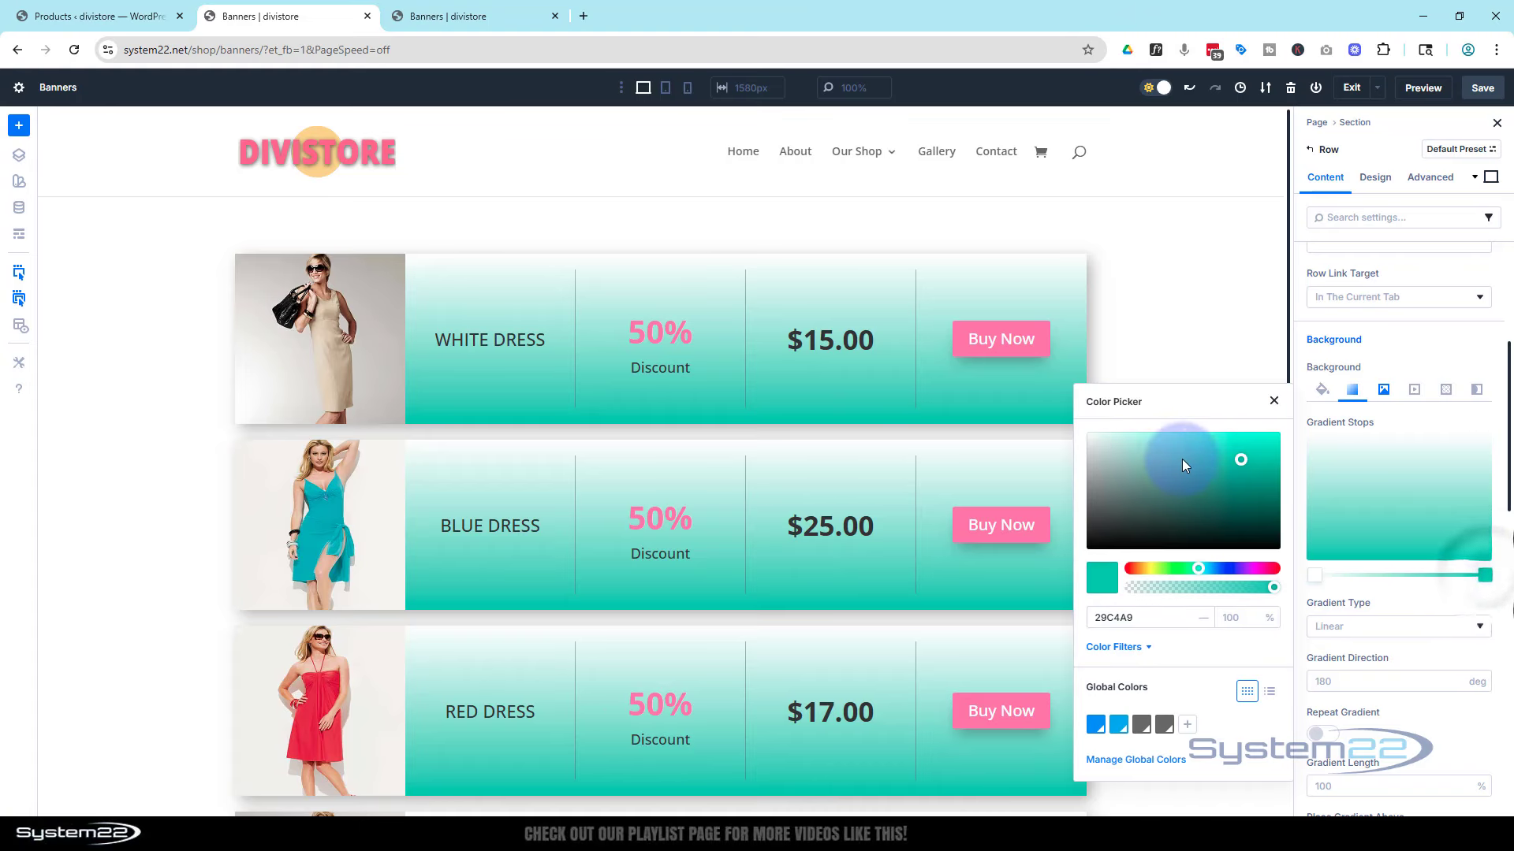
{"action": "left_click_drag", "start_coordinate": [1123, 456], "coordinate": [1087, 433]}
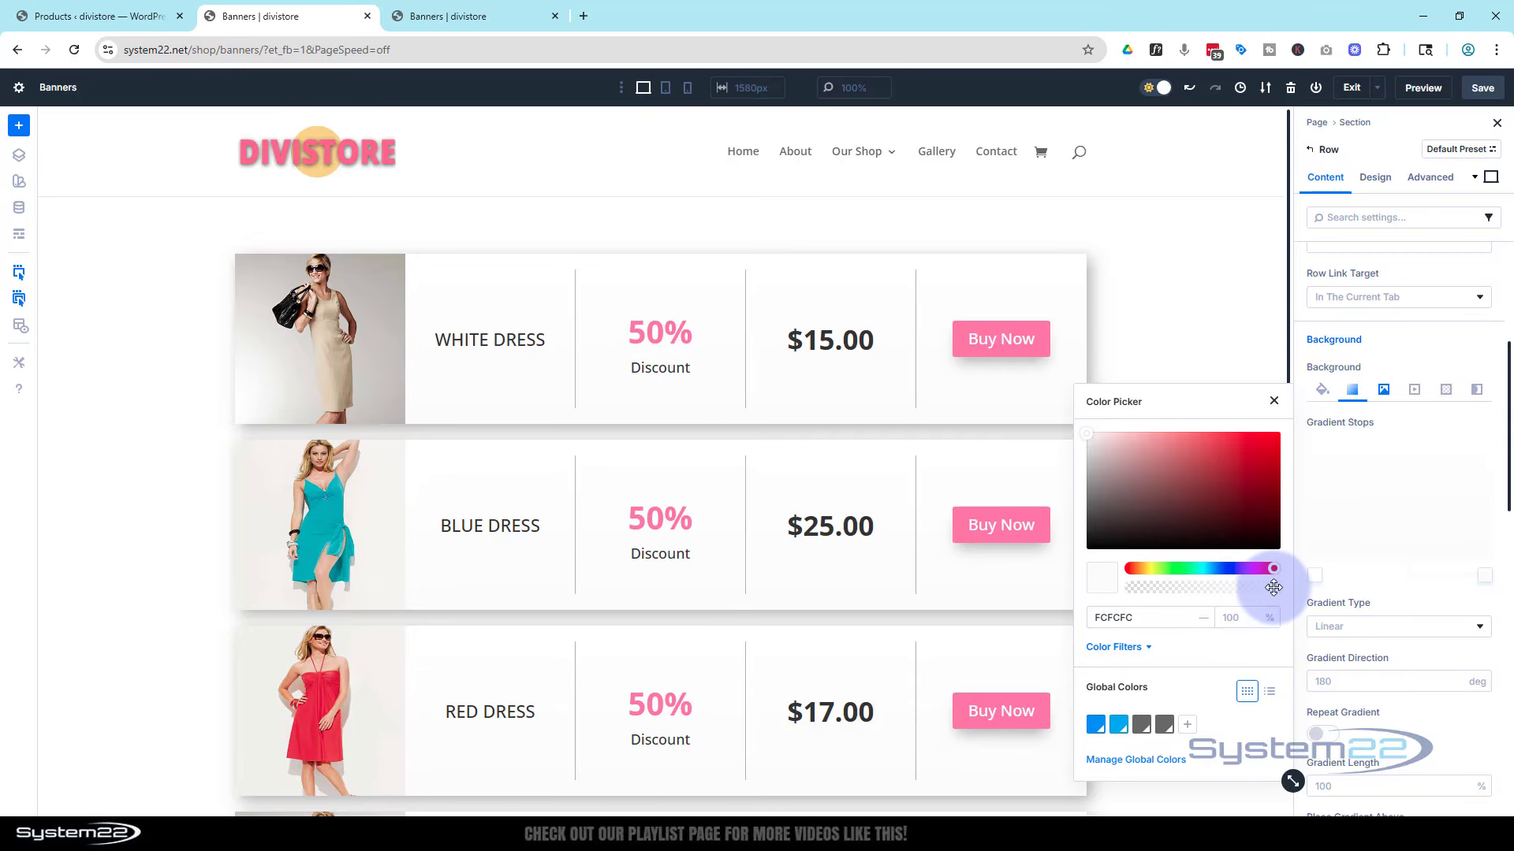
{"action": "left_click_drag", "start_coordinate": [1275, 587], "coordinate": [1220, 584]}
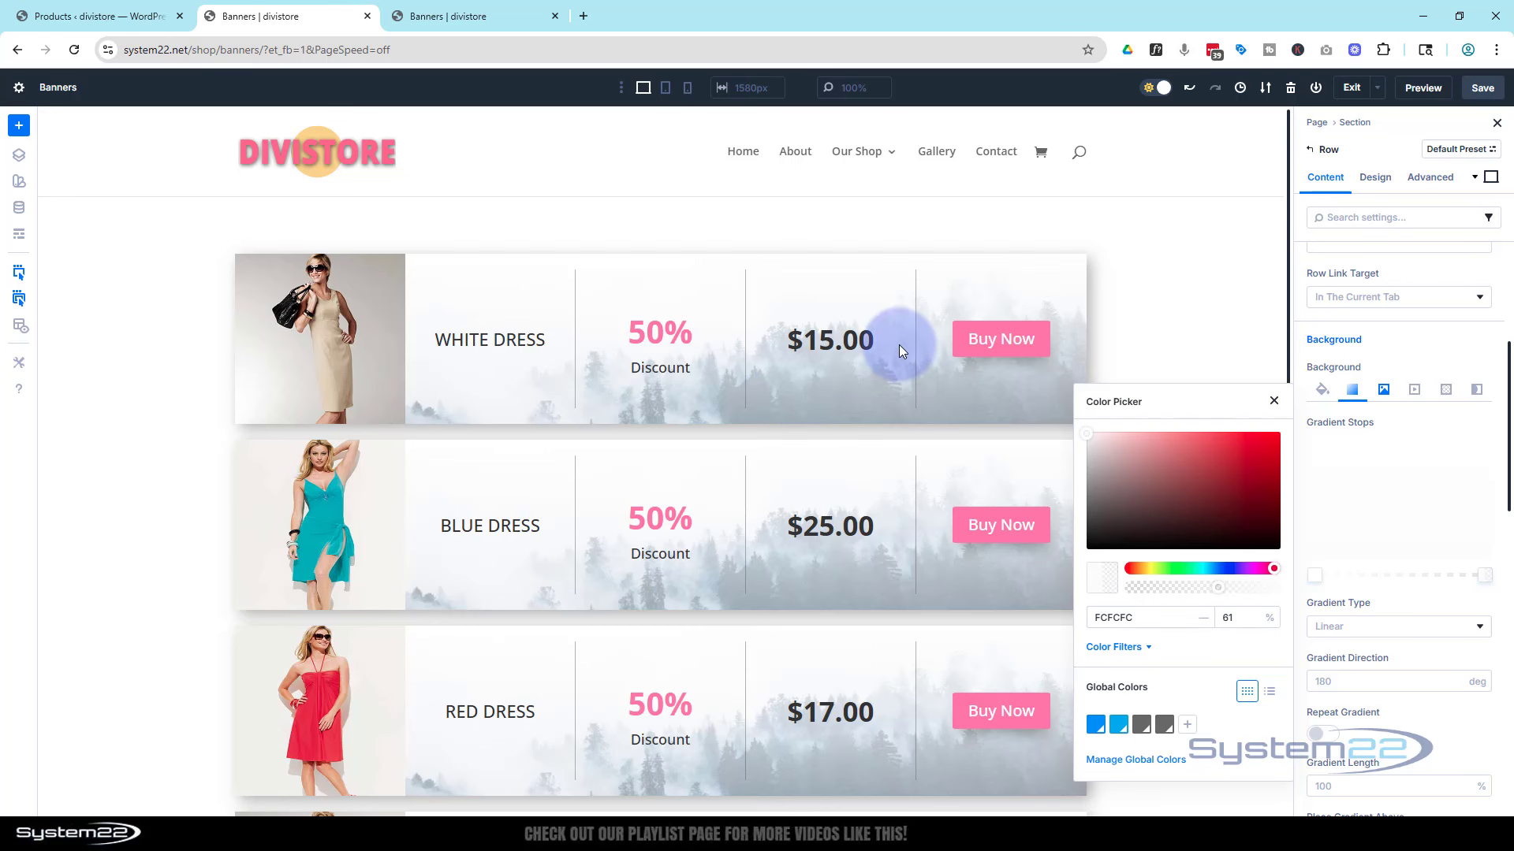
{"action": "left_click", "coordinate": [1274, 406]}
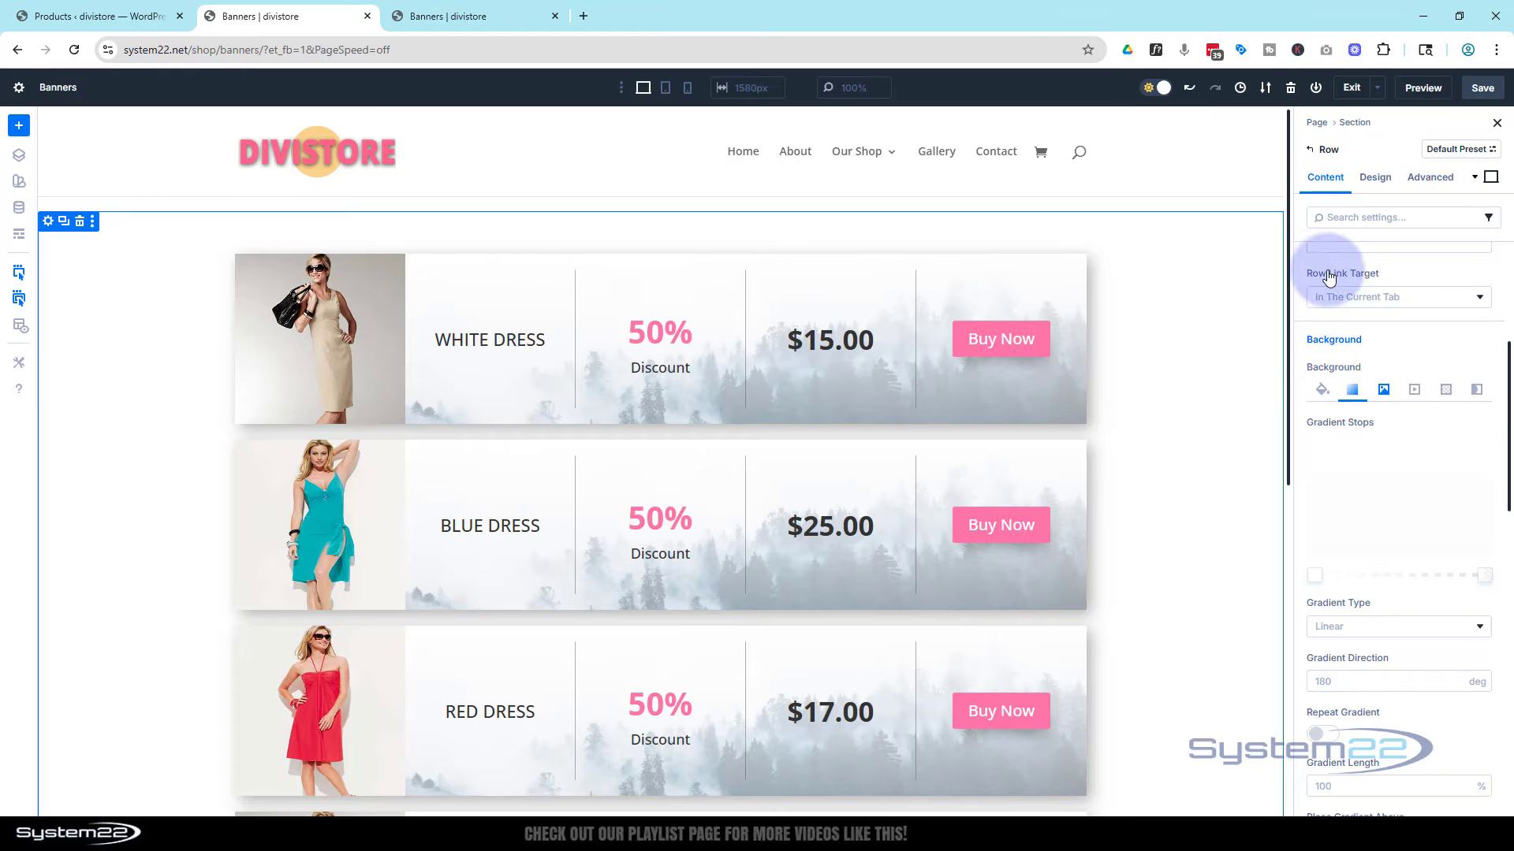
Close the old page preview, save the Banners page and open a fresh preview.
{"action": "left_click", "coordinate": [554, 16]}
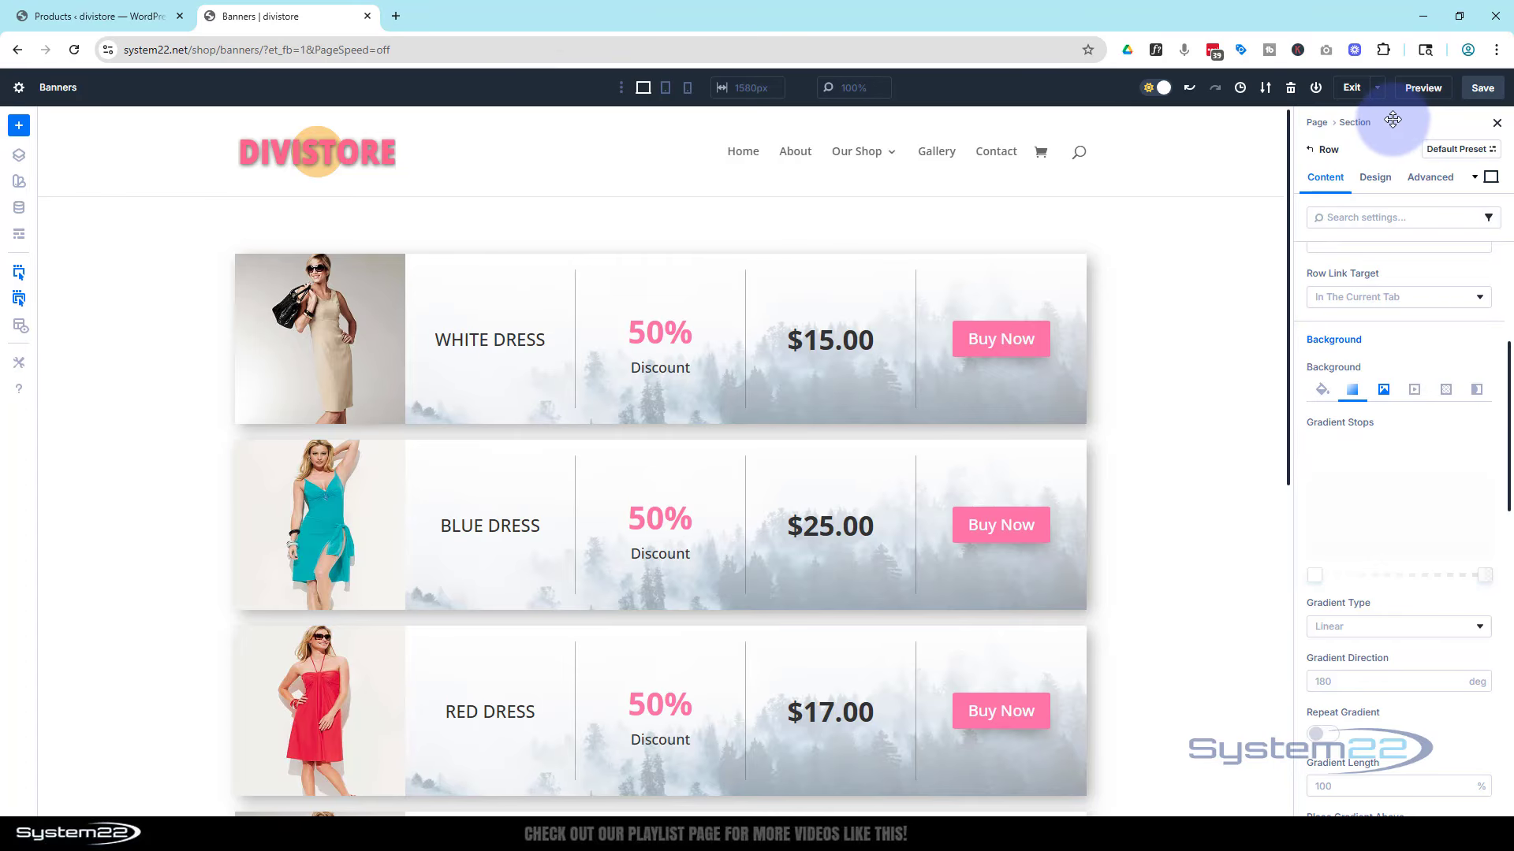
{"action": "left_click", "coordinate": [1481, 90]}
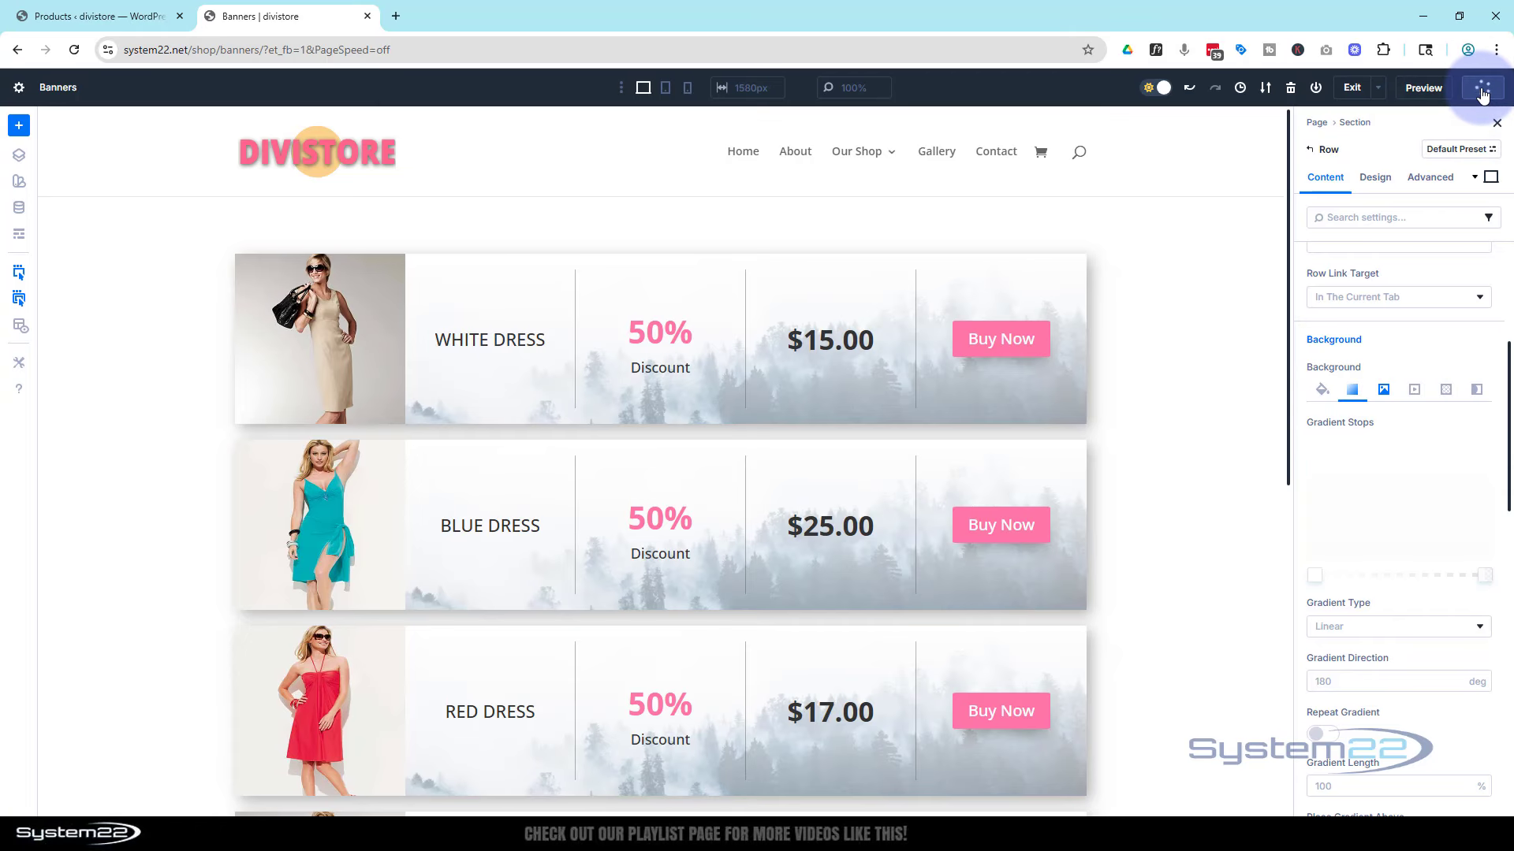
{"action": "left_click", "coordinate": [1423, 88]}
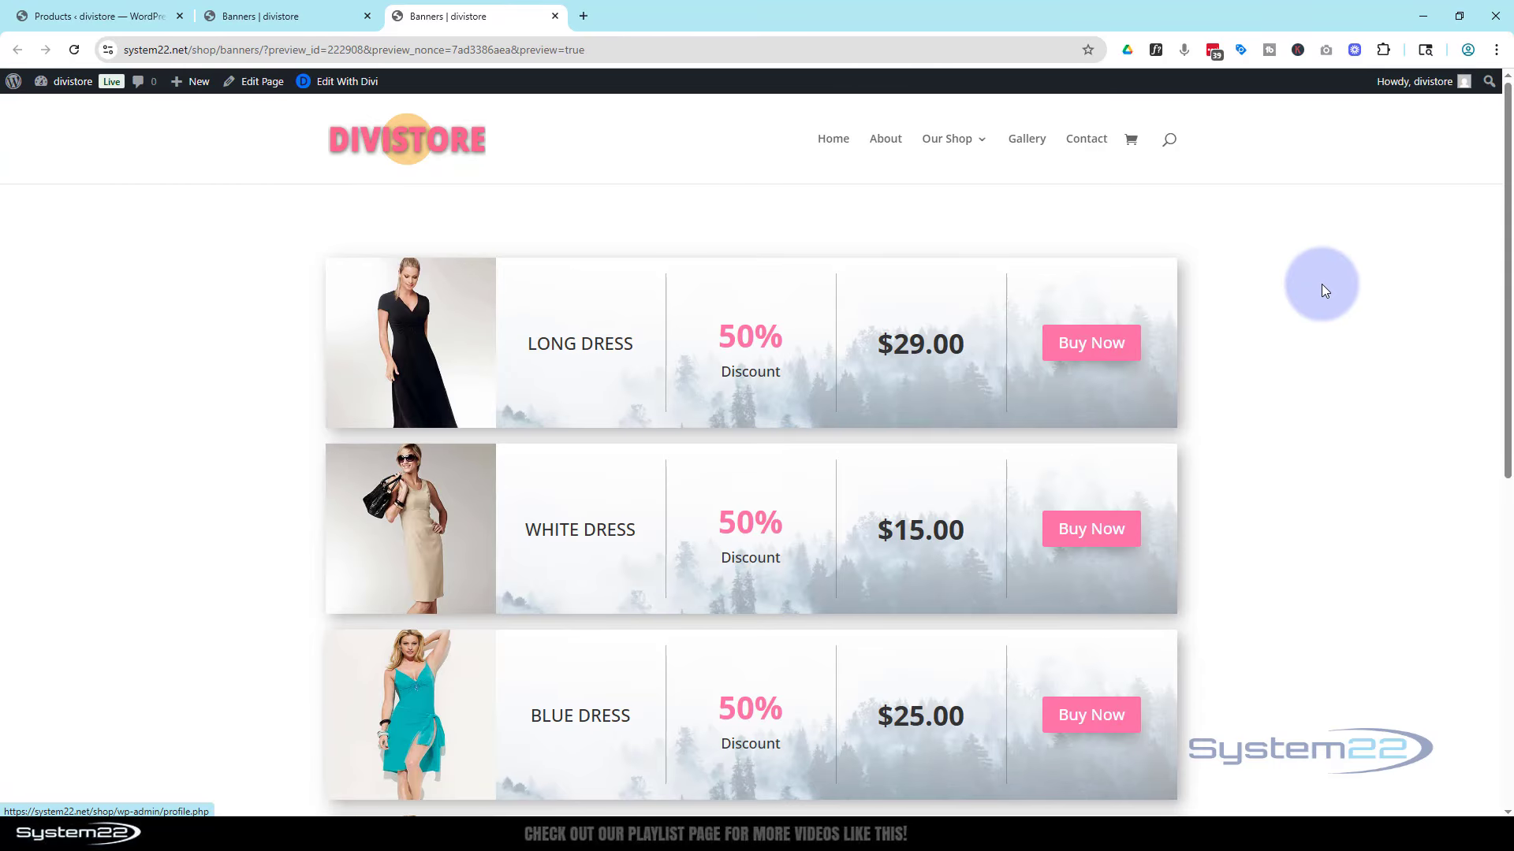
Examine all the dress banners in the page preview, including the overlaid background image and the animated discount counters.
{"action": "scroll", "coordinate": [1312, 319], "scroll_direction": "down", "scroll_amount": 2}
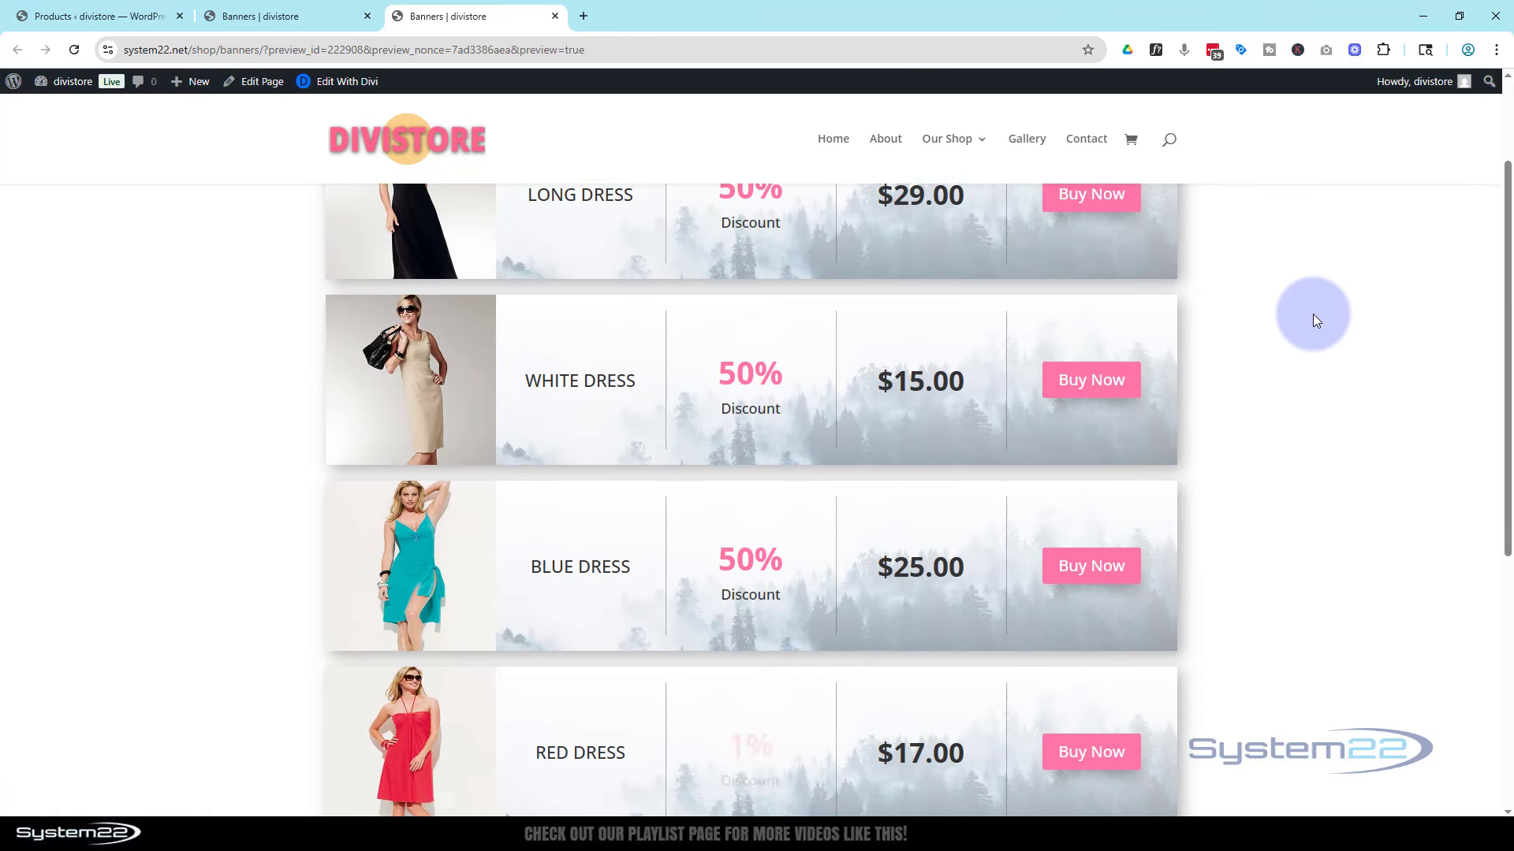
{"action": "scroll", "coordinate": [1312, 314], "scroll_direction": "down", "scroll_amount": 3}
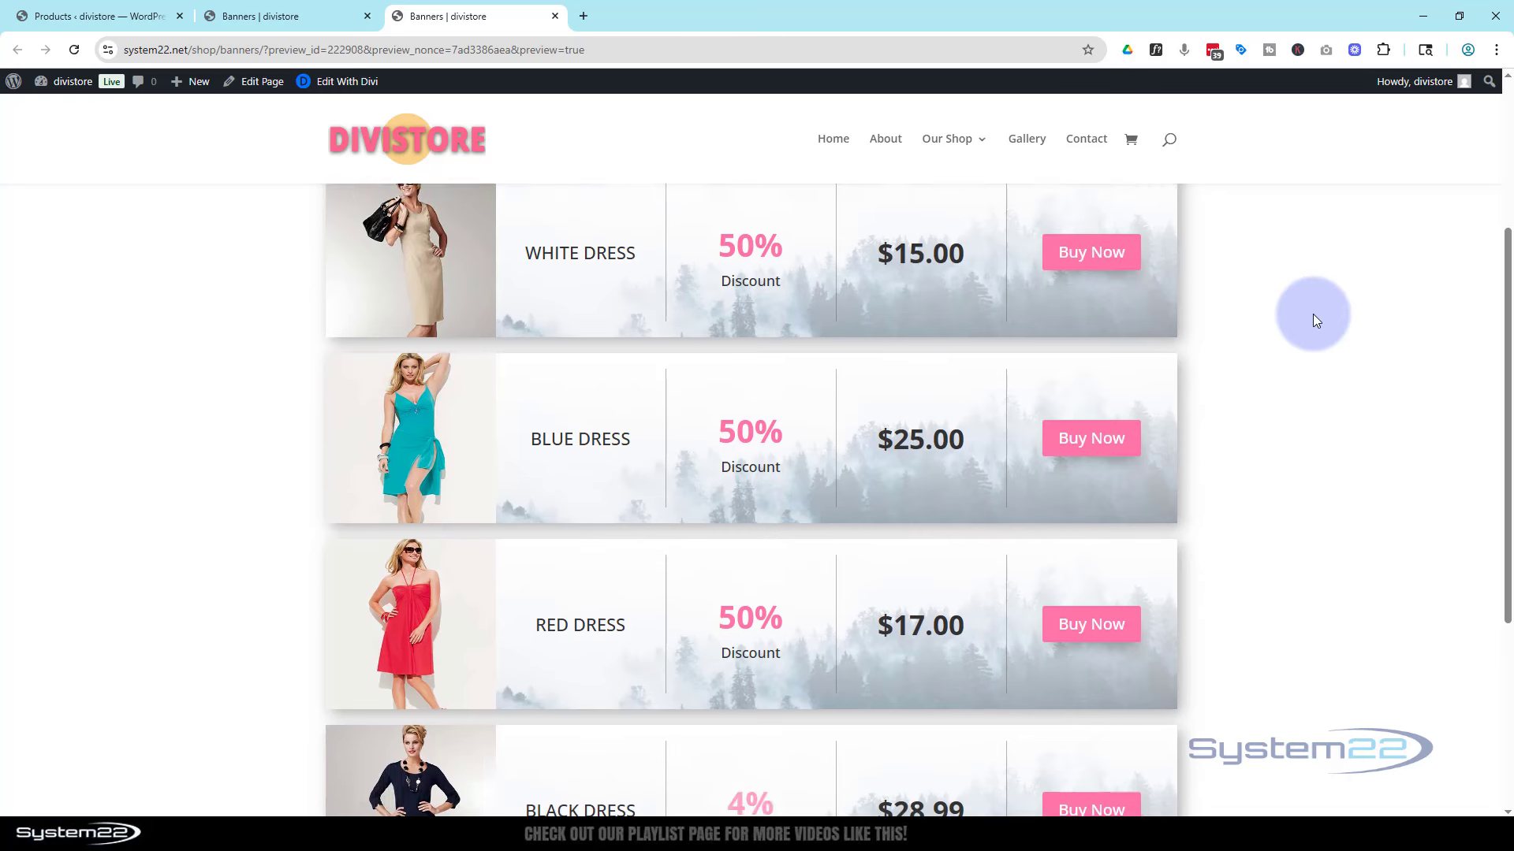
{"action": "scroll", "coordinate": [1314, 319], "scroll_direction": "down", "scroll_amount": 1}
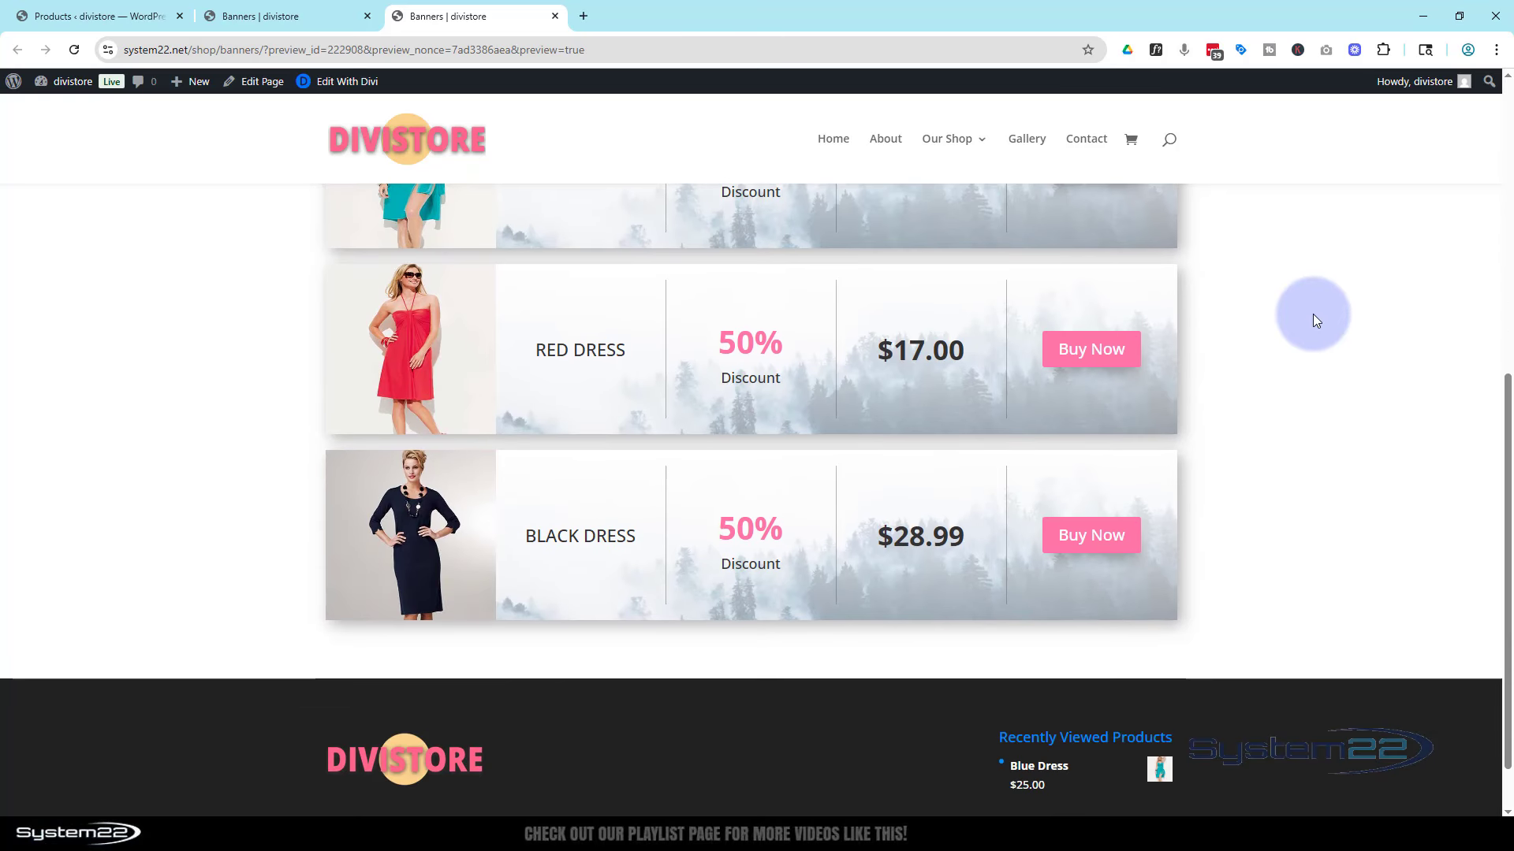
{"action": "scroll", "coordinate": [1312, 315], "scroll_direction": "up", "scroll_amount": 2}
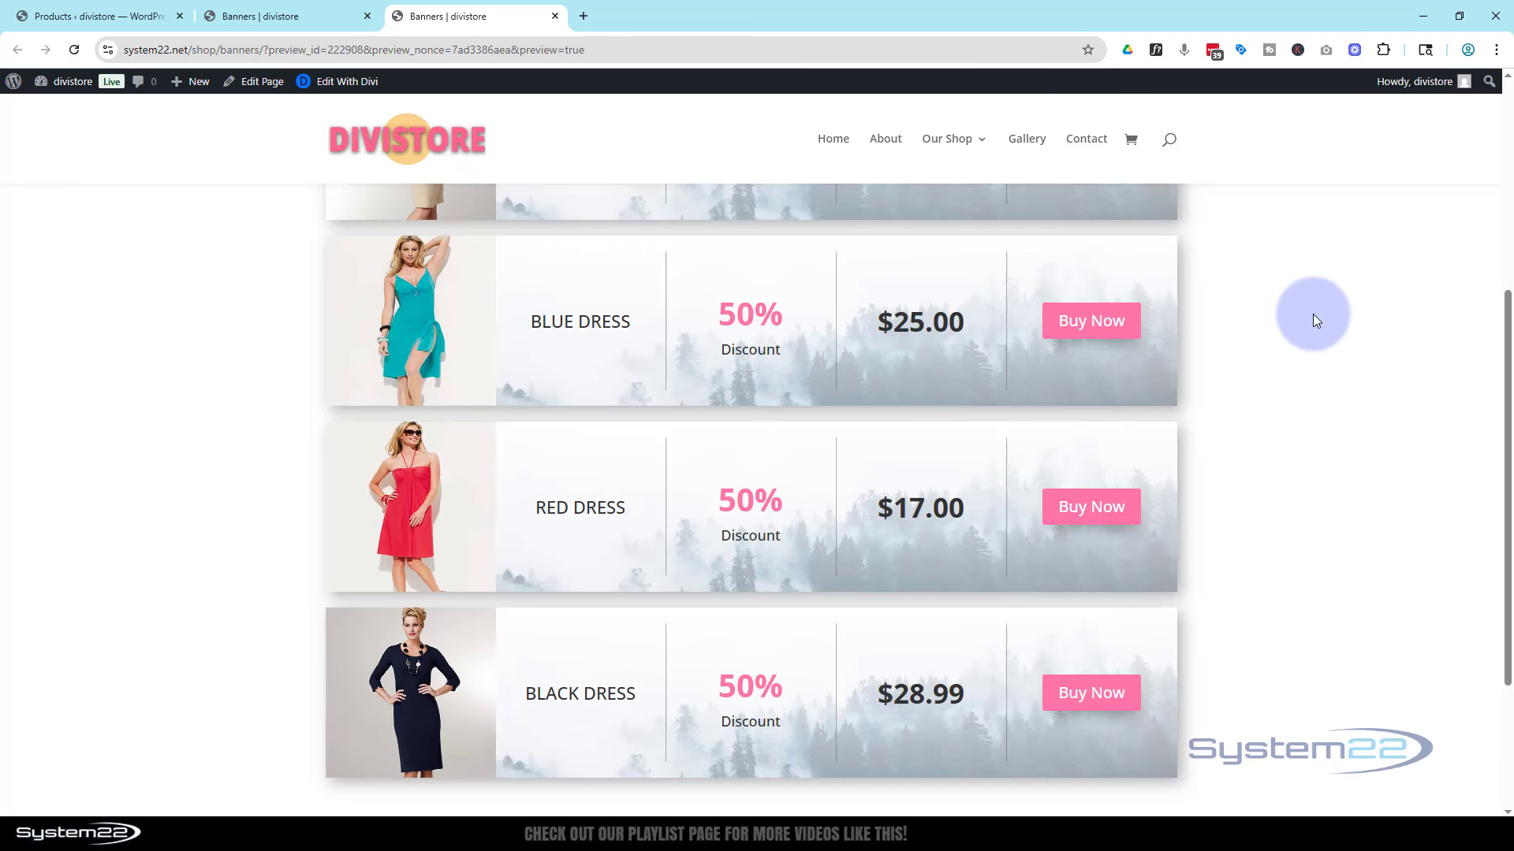
{"action": "scroll", "coordinate": [1315, 320], "scroll_direction": "up", "scroll_amount": 5}
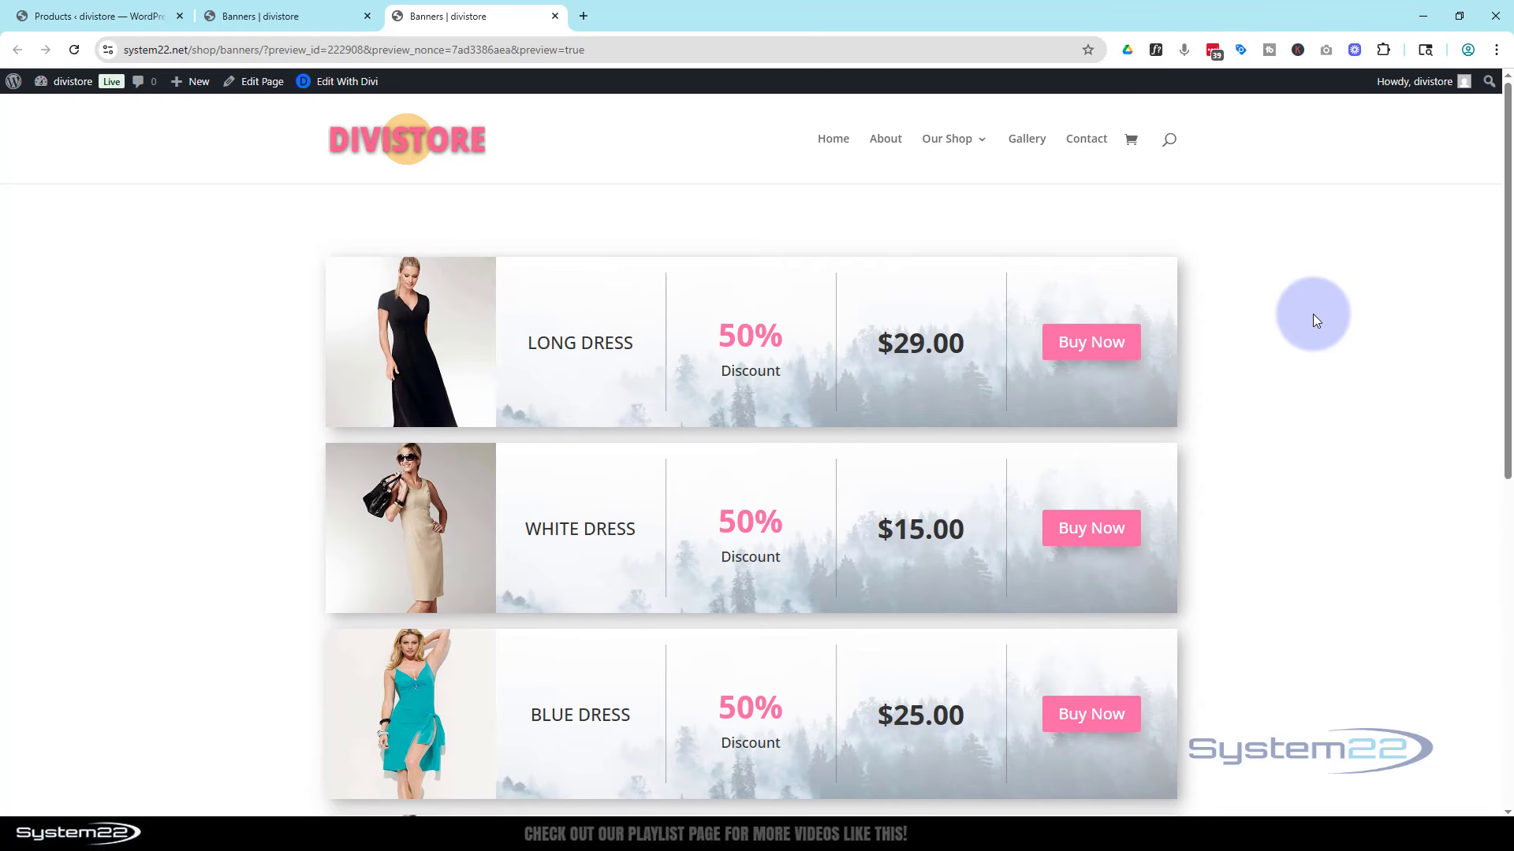
{"action": "scroll", "coordinate": [1312, 315], "scroll_direction": "down", "scroll_amount": 1}
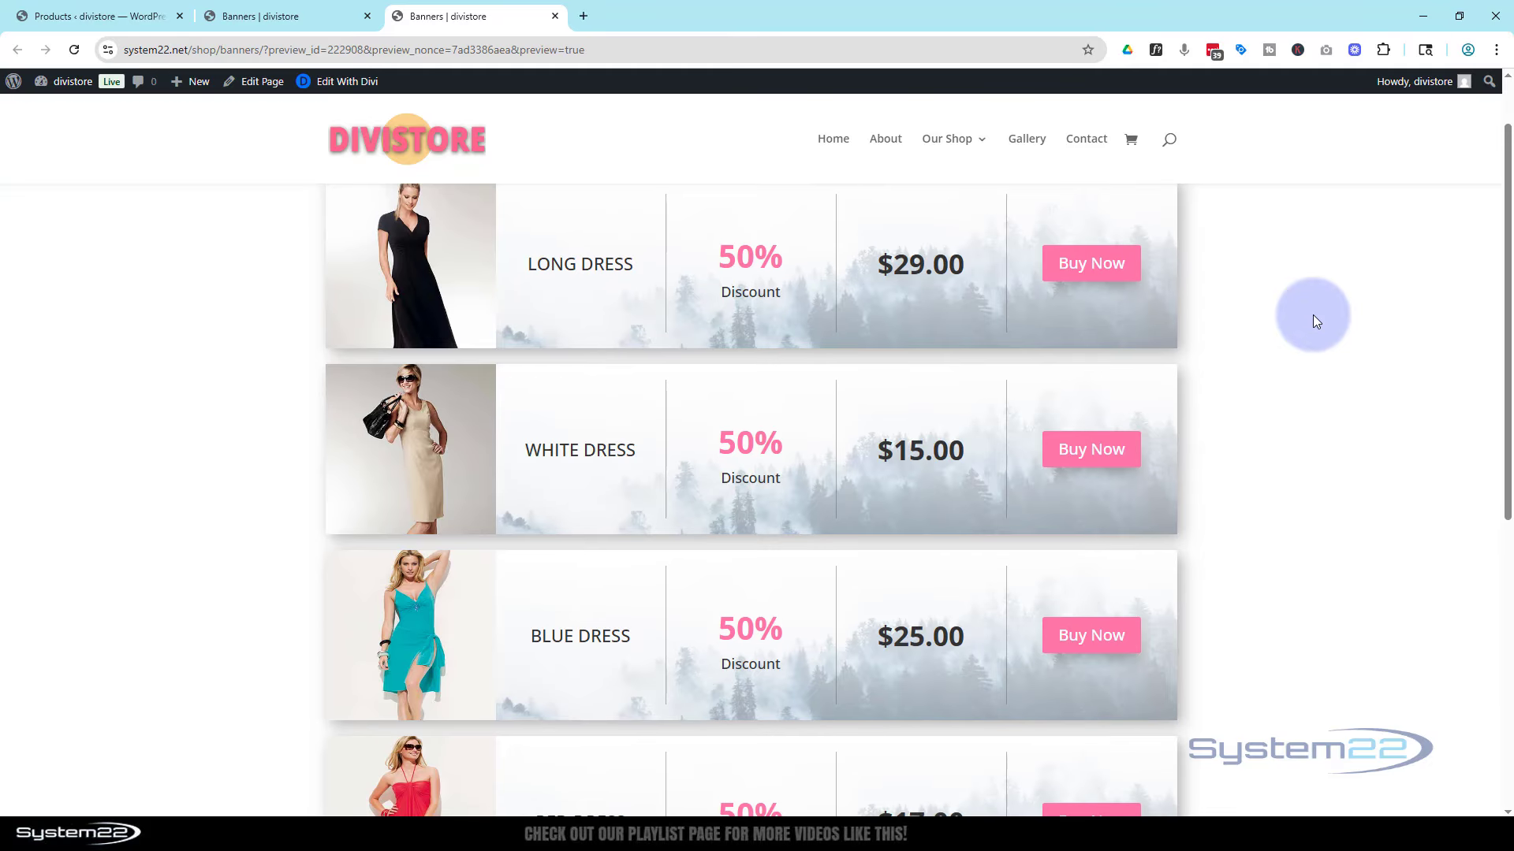
{"action": "scroll", "coordinate": [1494, 315], "scroll_direction": "up", "scroll_amount": 1}
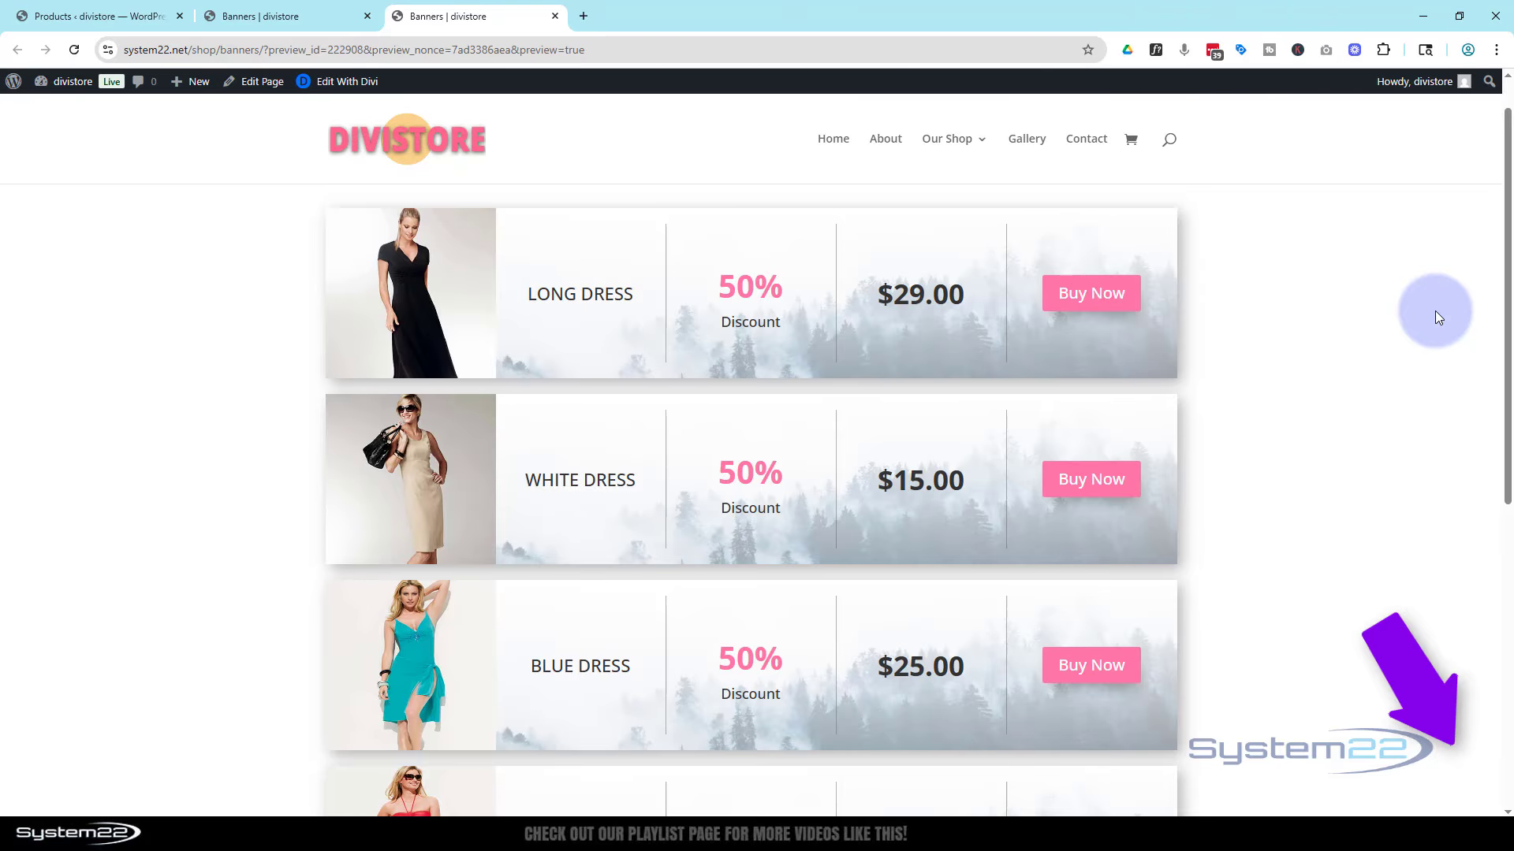
{"action": "scroll", "coordinate": [1435, 310], "scroll_direction": "down", "scroll_amount": 5}
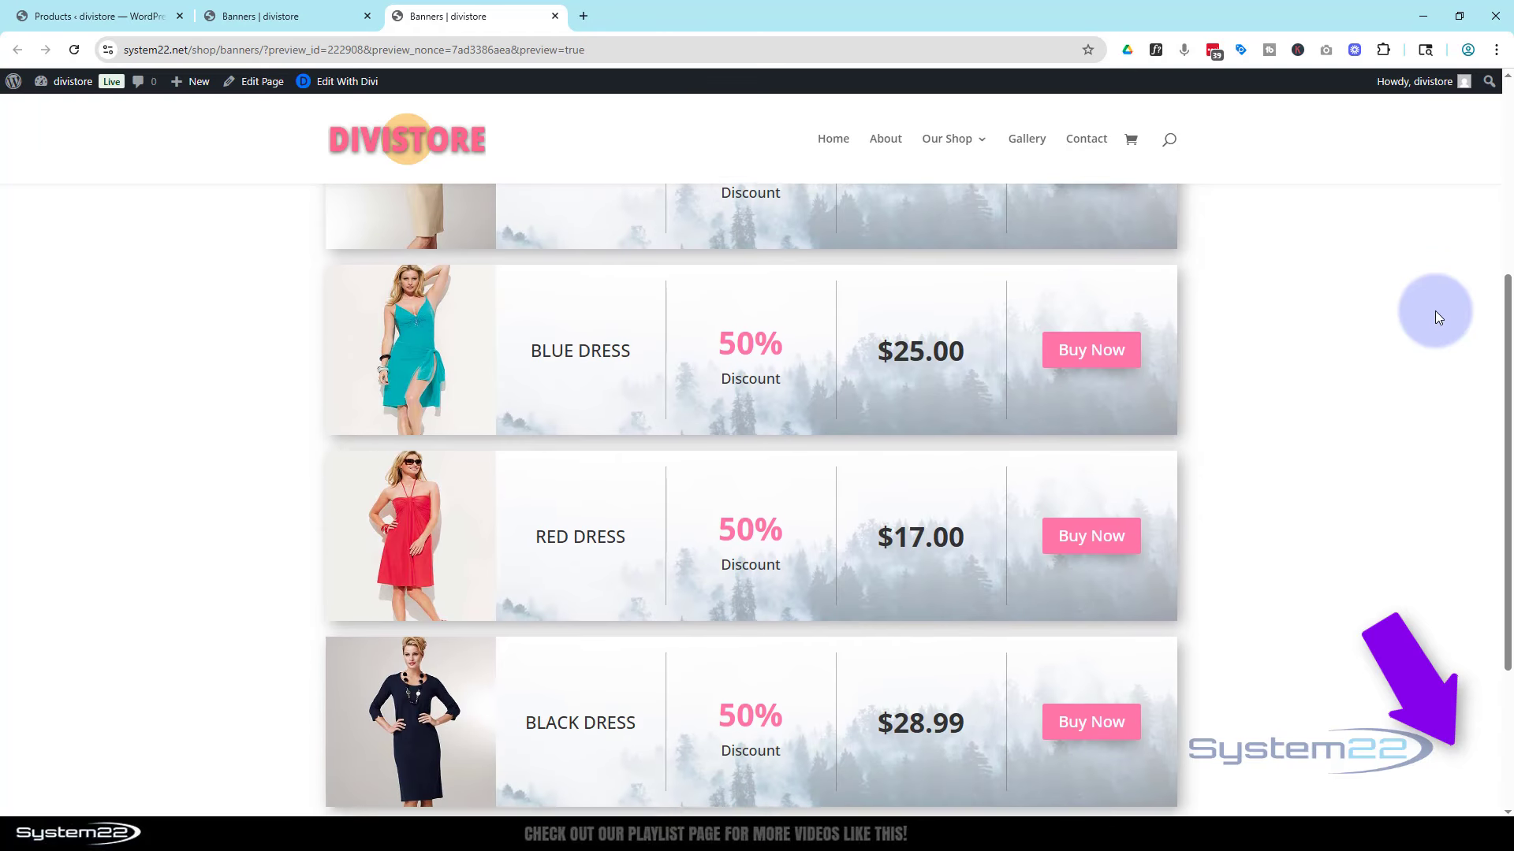
{"action": "scroll", "coordinate": [1434, 315], "scroll_direction": "down", "scroll_amount": 1}
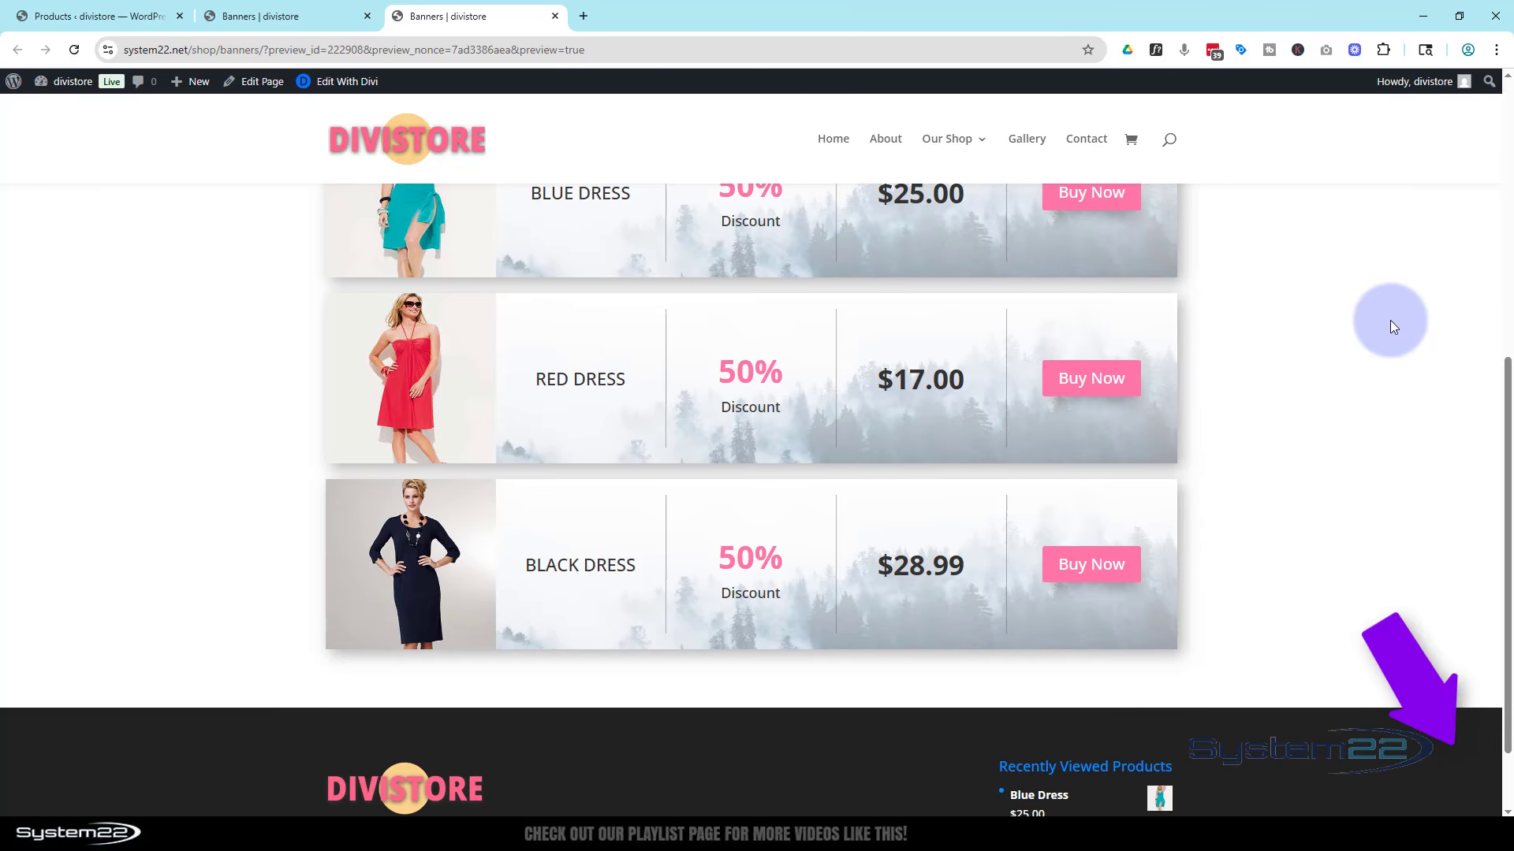
{"action": "scroll", "coordinate": [1389, 320], "scroll_direction": "up", "scroll_amount": 6}
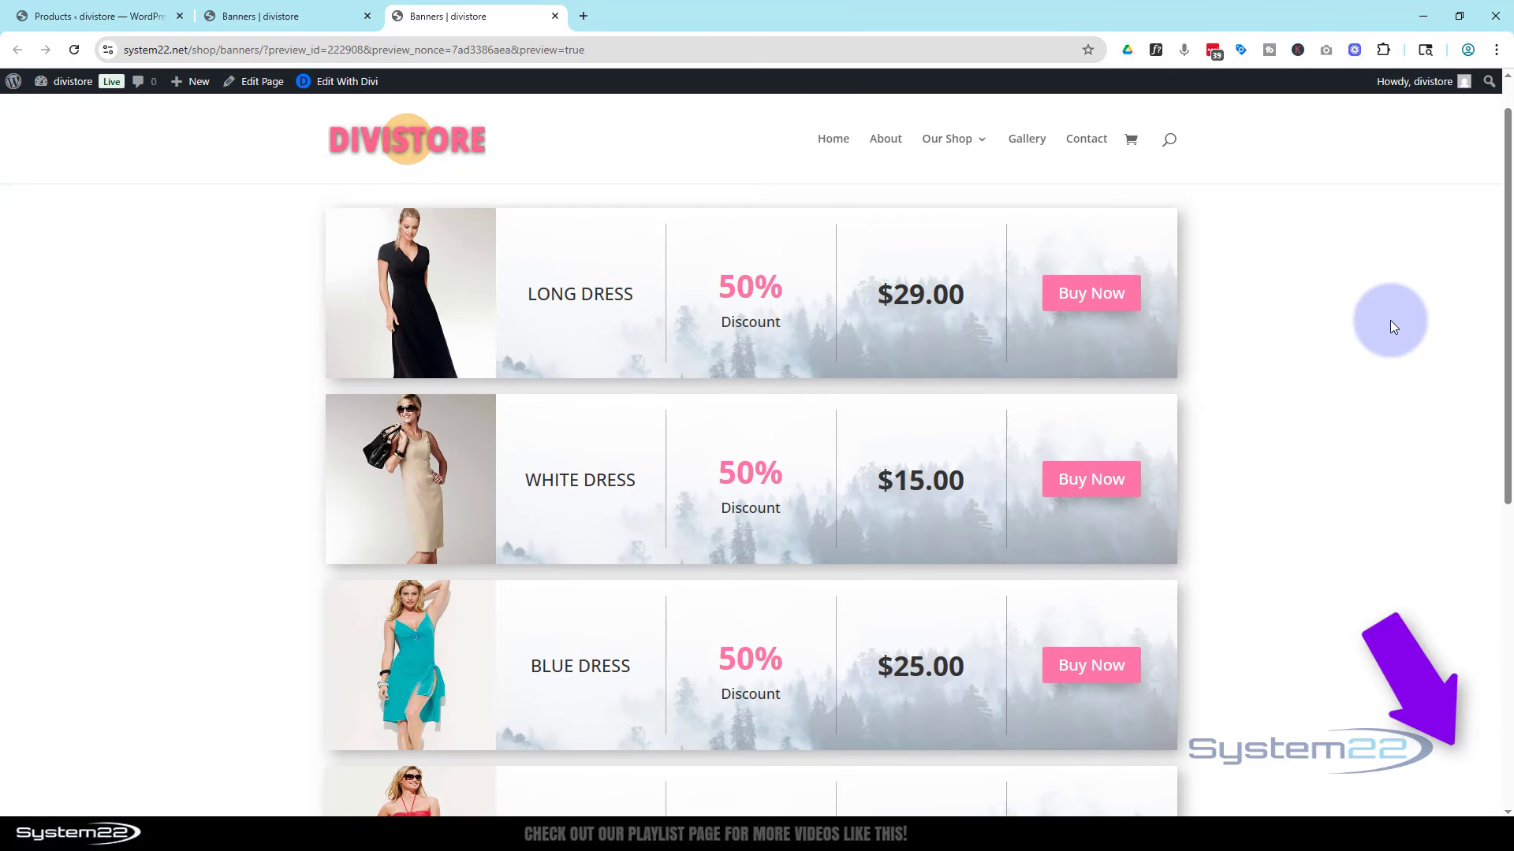